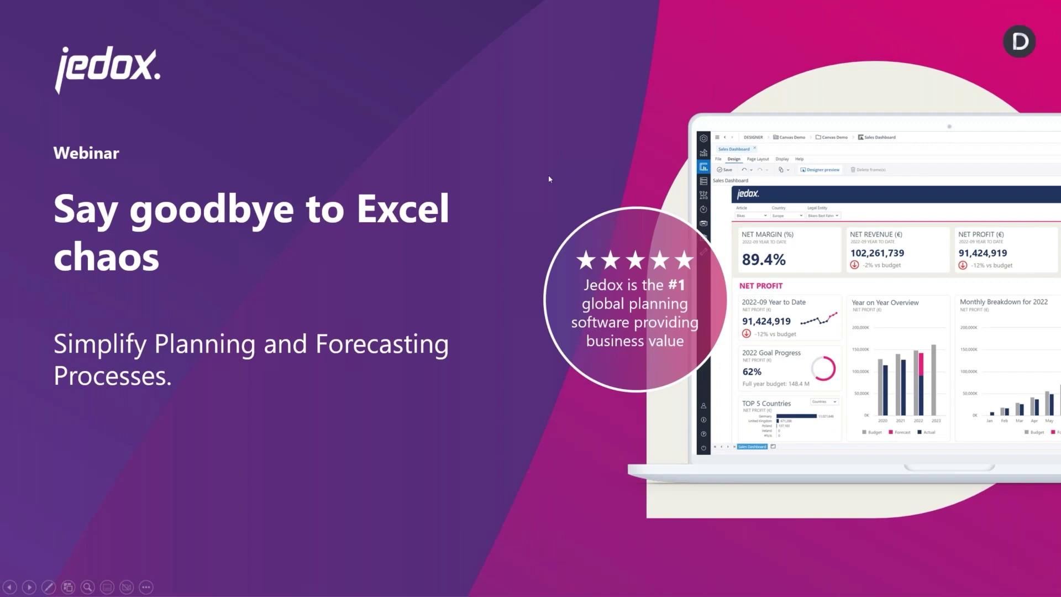
# Advance the slideshow from the title slide to slide 2, Housekeeping.
pyautogui.press('Right')
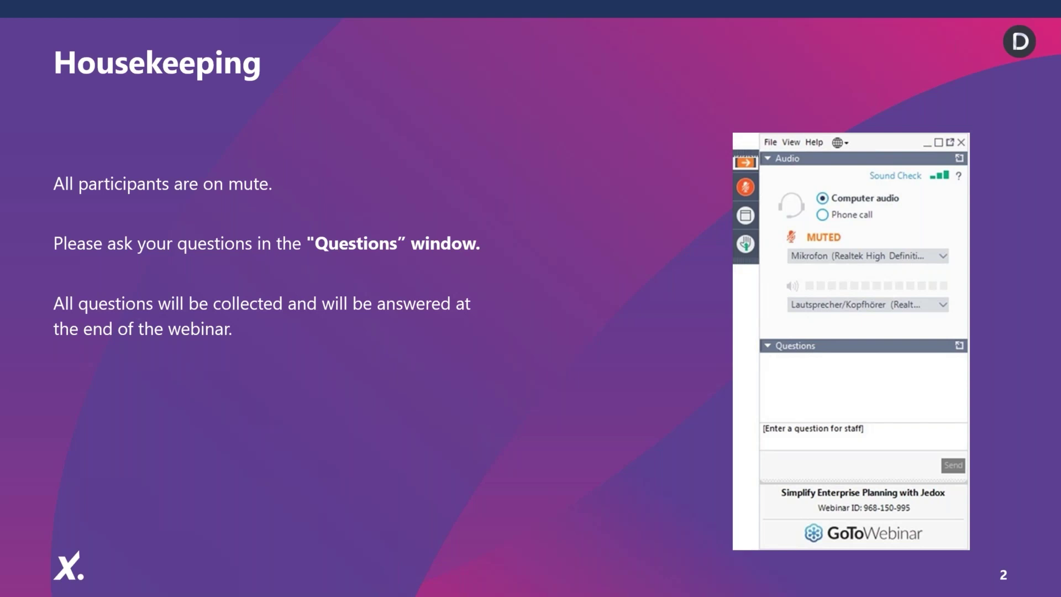
# Advance to slide 3, 'Your speakers today', introducing the two presenters.
pyautogui.press('Right')
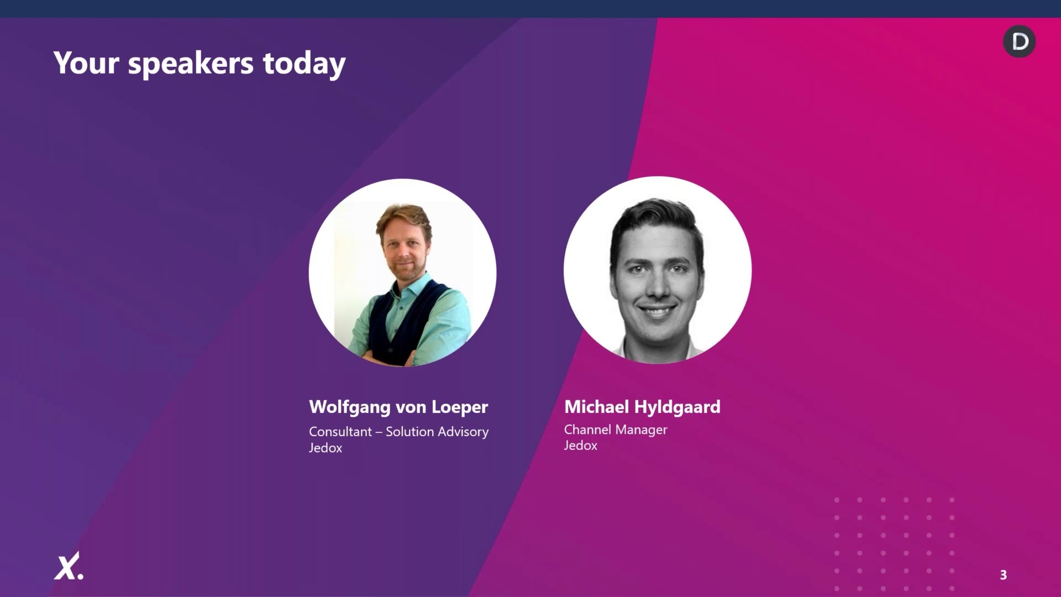
# Advance to slide 4, 'About Jedox', with the mission statement and customer logos.
pyautogui.press('Right')
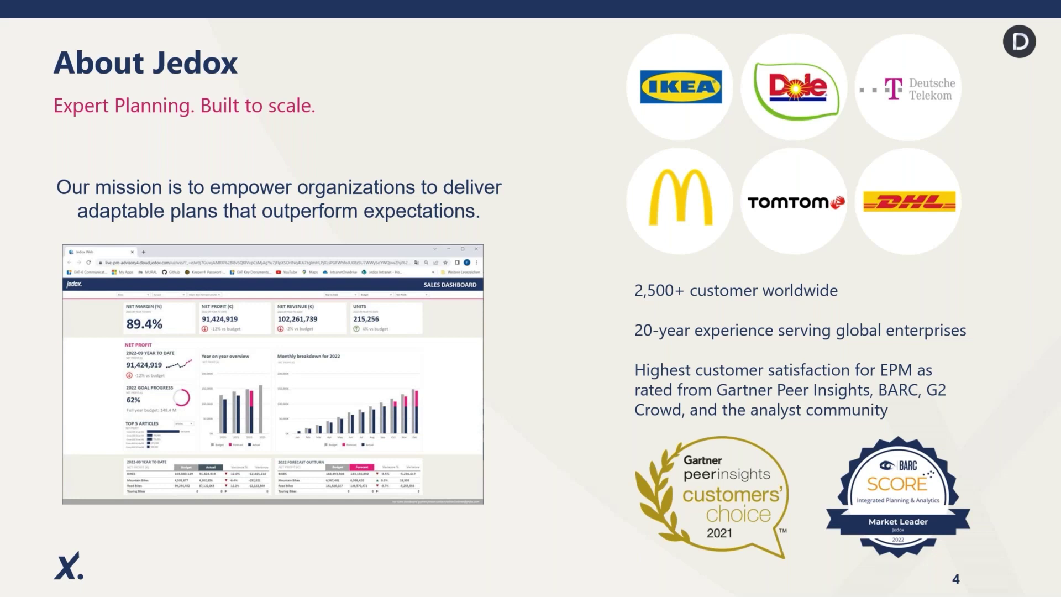
# Advance to slide 5, showing 74% still rely on Excel for planning.
pyautogui.press('Right')
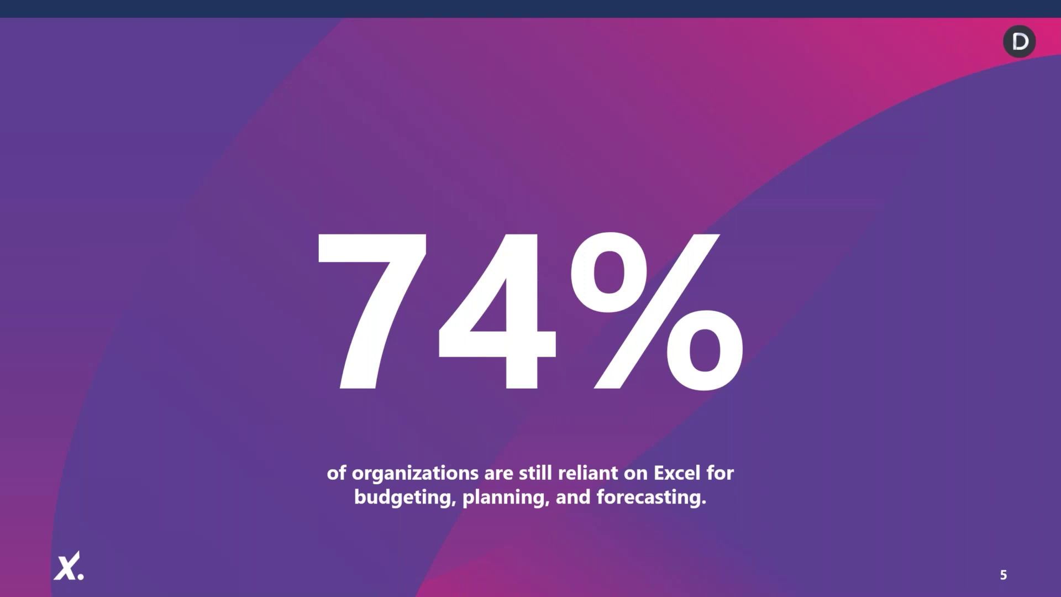
# Advance to the 'Some typical issues' slide with the 64% and 75% statistics.
pyautogui.press('Right')
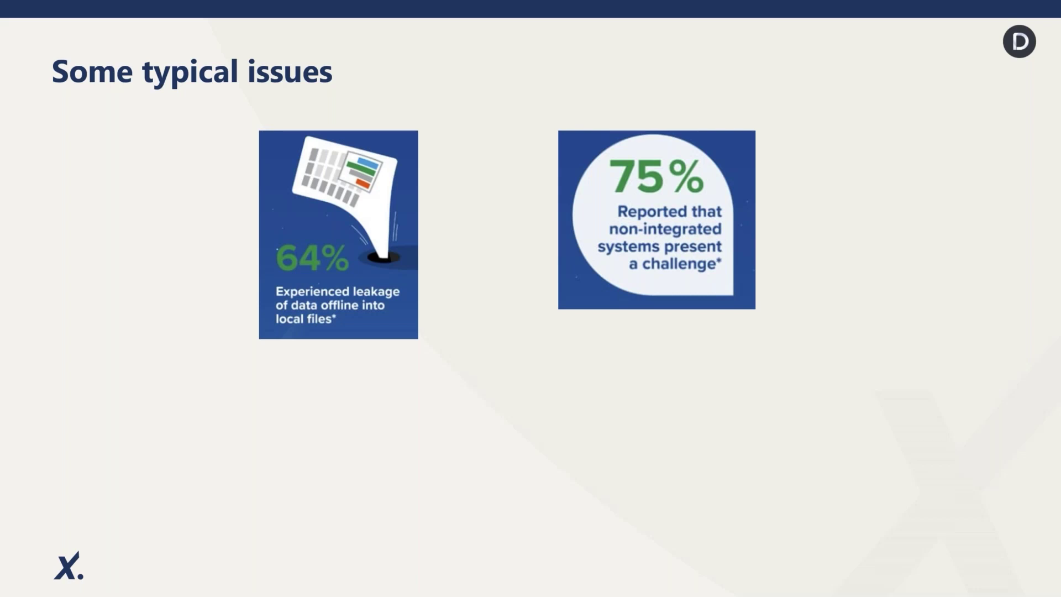
# Show the Finnish Red Cross, ManpowerGroup and McDonald's quote boxes on the issues slide.
pyautogui.press('Right')
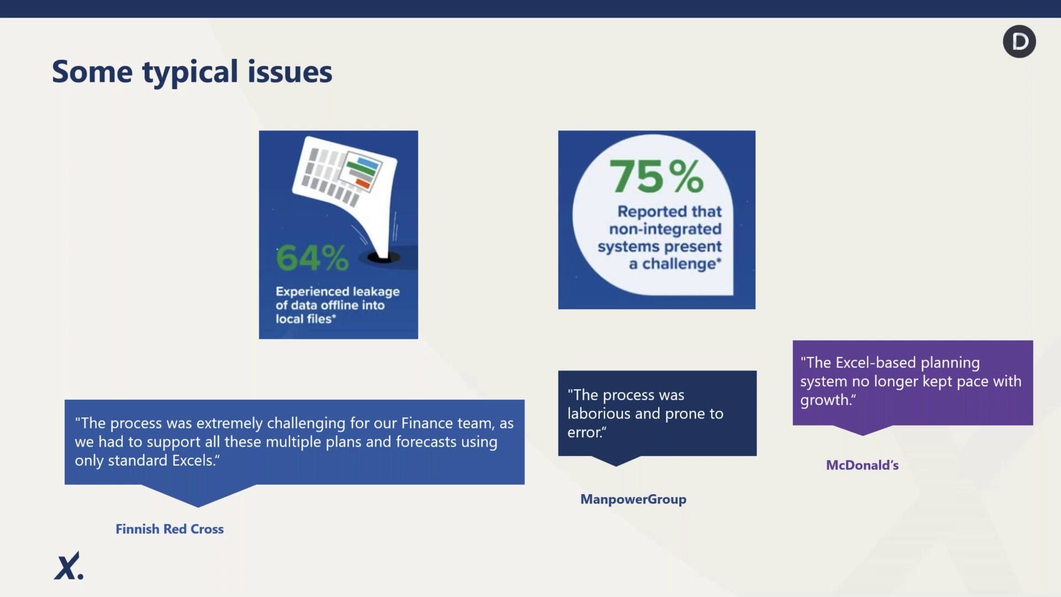
# Advance to the 'Streamline planning, analysis and reporting' slide with the 11-step Without Jedox cycle.
pyautogui.press('Right')
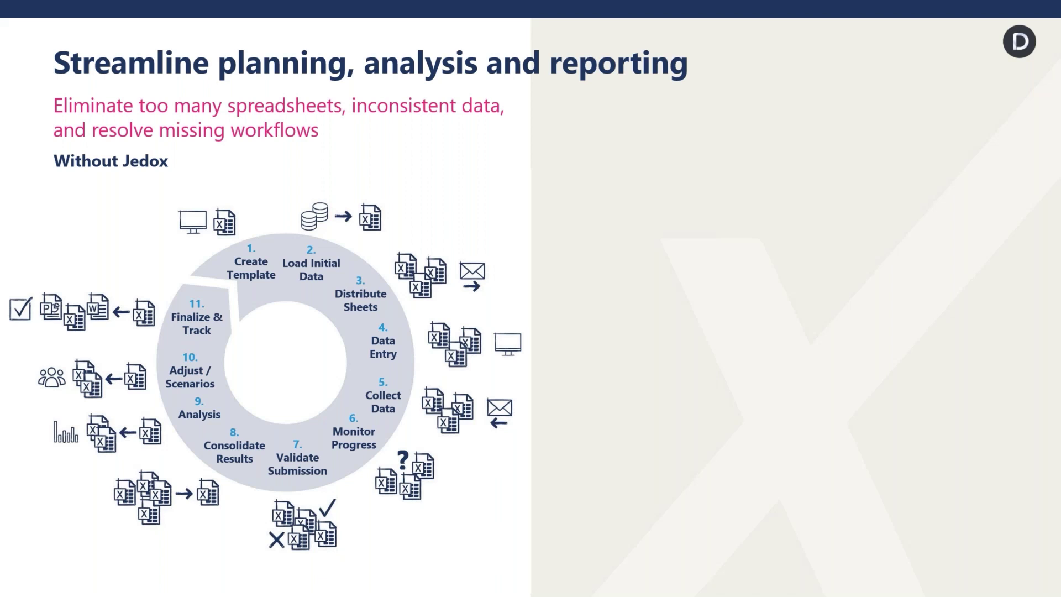
# Reveal the six-step With Jedox cycle, then advance to slide 8.
pyautogui.press('Right')
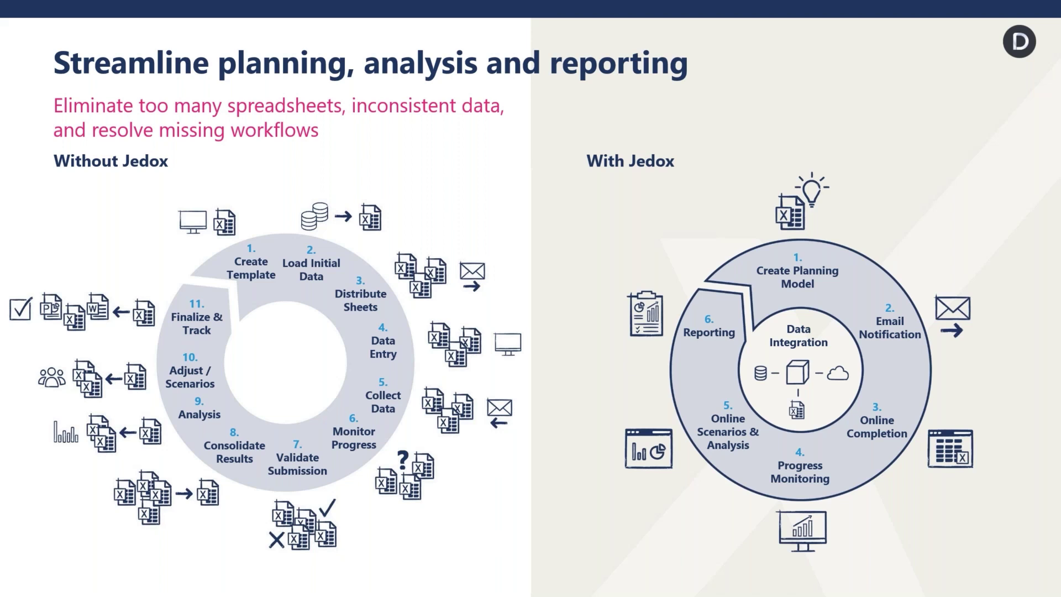
pyautogui.press('Right')
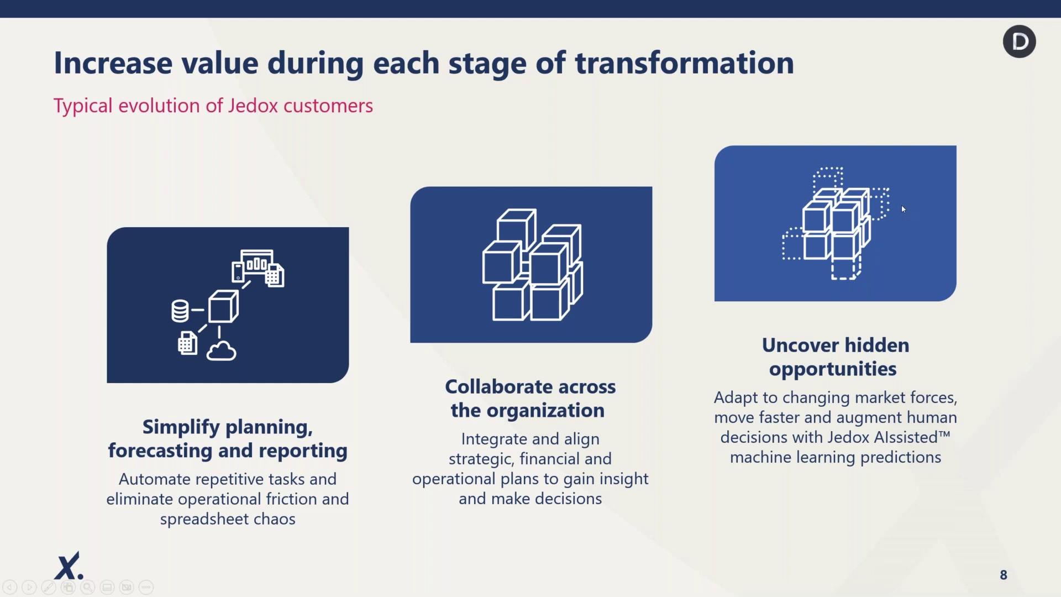
# Switch from the slideshow back to the CostcenterPlanning2021.xlsx Source Export sheet.
pyautogui.hotkey('alt', 'Tab')
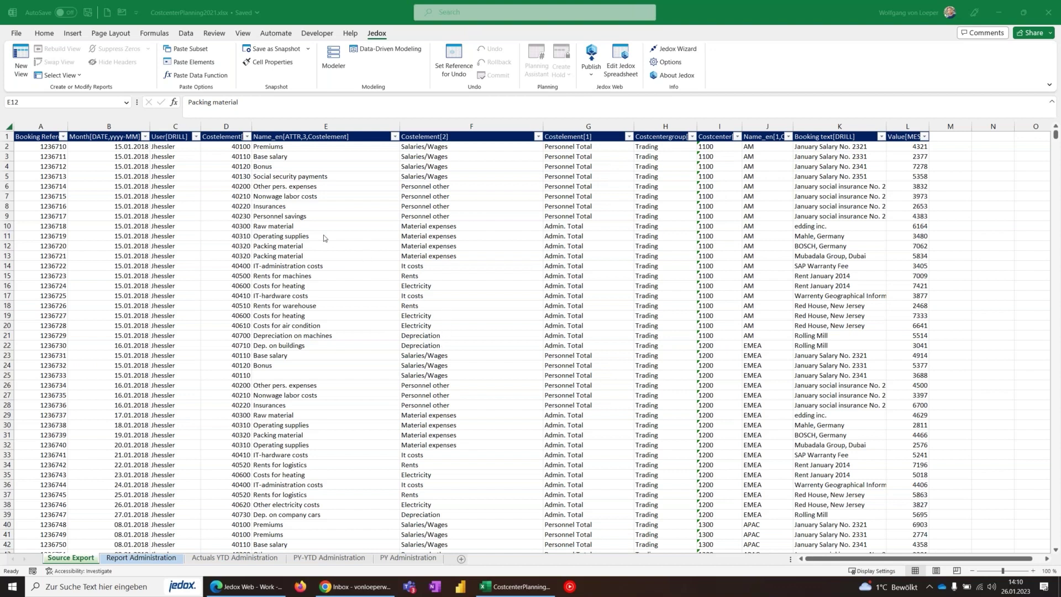
# Highlight the Month, User and Costelement booking data, then switch to Jedox Web.
pyautogui.click(304, 314)
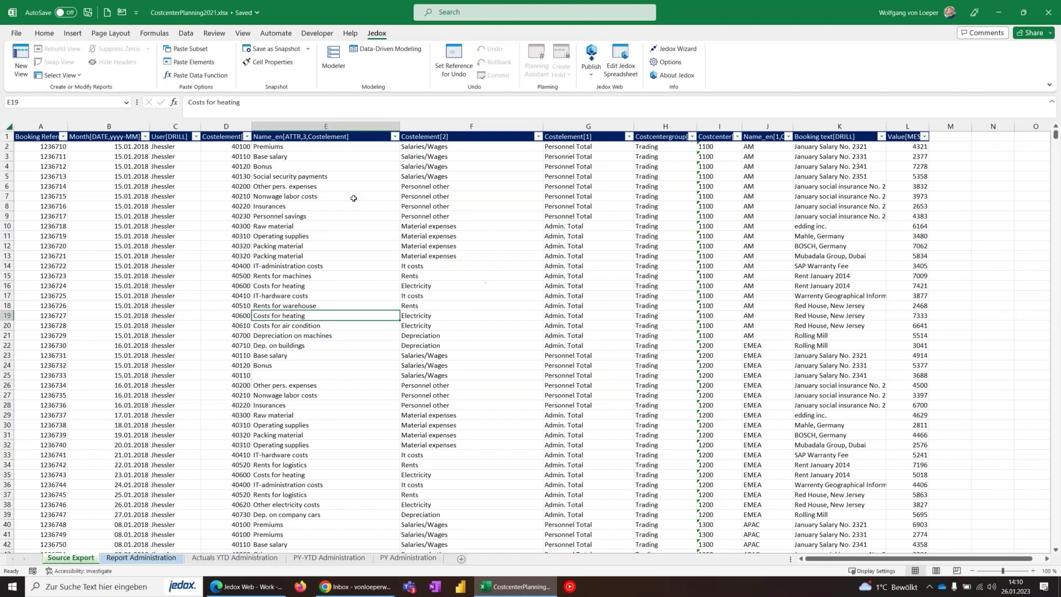
pyautogui.moveTo(141, 206); pyautogui.dragTo(238, 246)
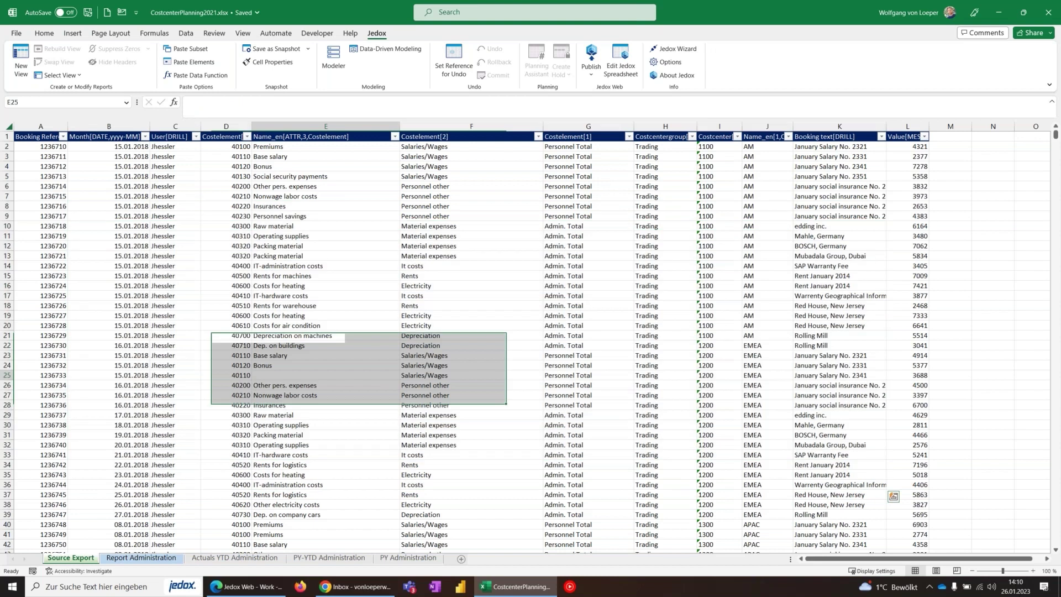
pyautogui.click(353, 375)
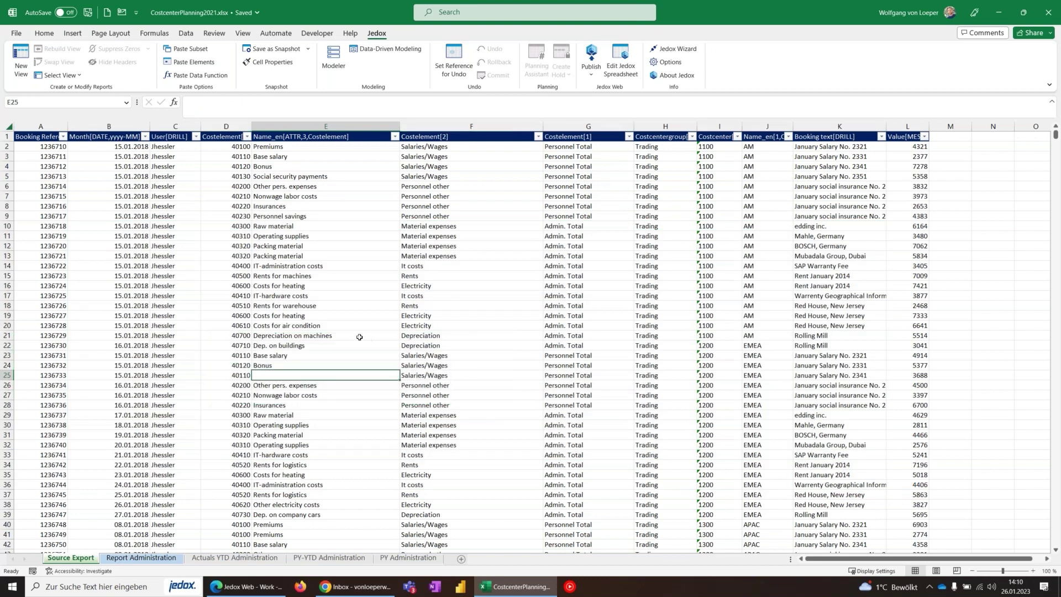
pyautogui.click(247, 592)
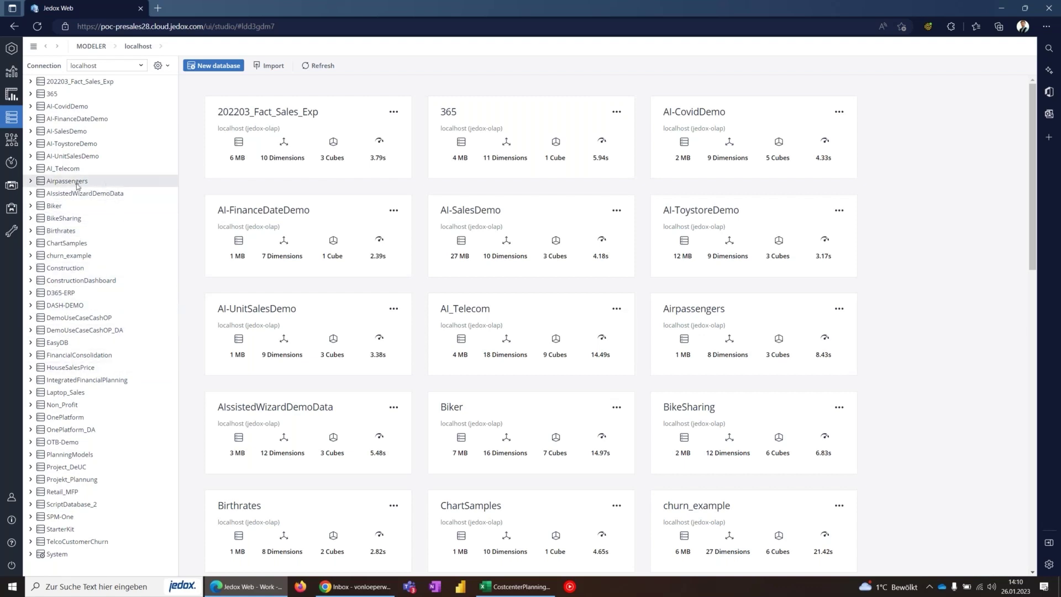
# Return from Jedox Web to the CostcenterPlanning2021 workbook in Excel.
pyautogui.click(508, 591)
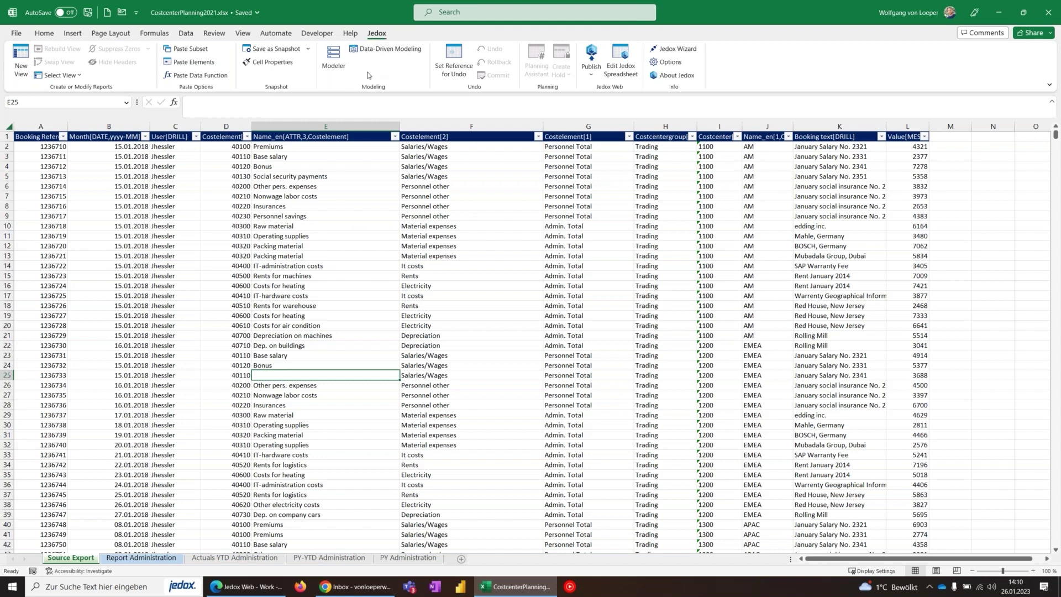
# Open and close the Modeler, then start Data-Driven Modeling from cell E9 of the data.
pyautogui.click(332, 59)
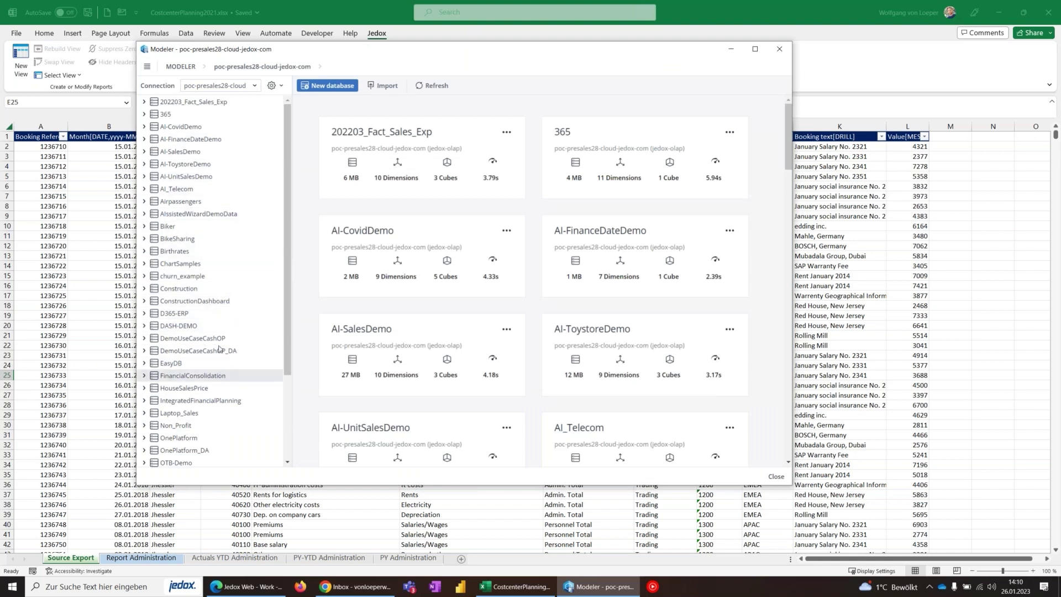
pyautogui.click(781, 53)
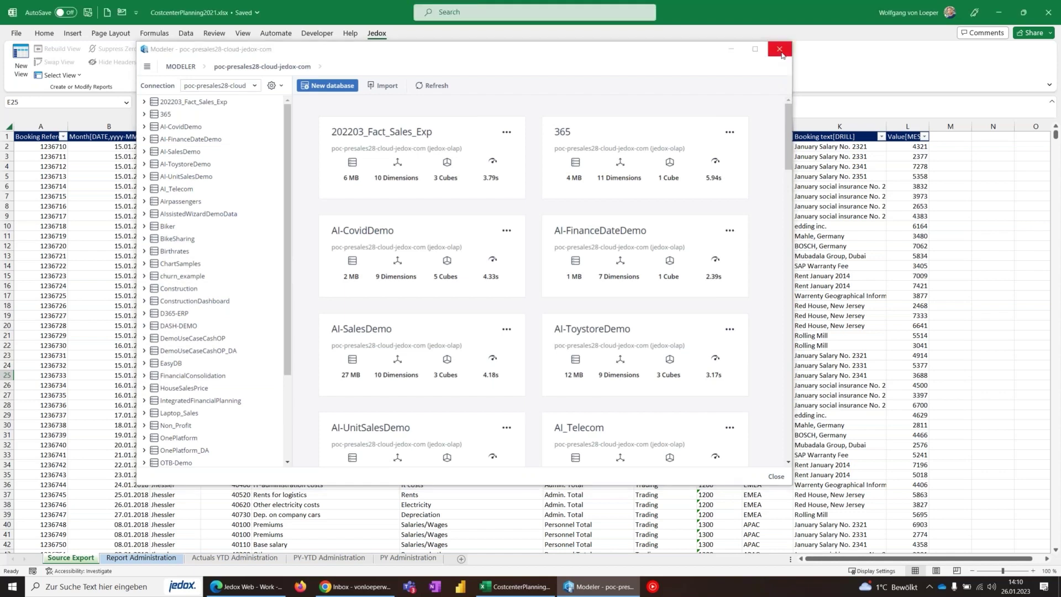
pyautogui.click(398, 213)
pyautogui.click(379, 51)
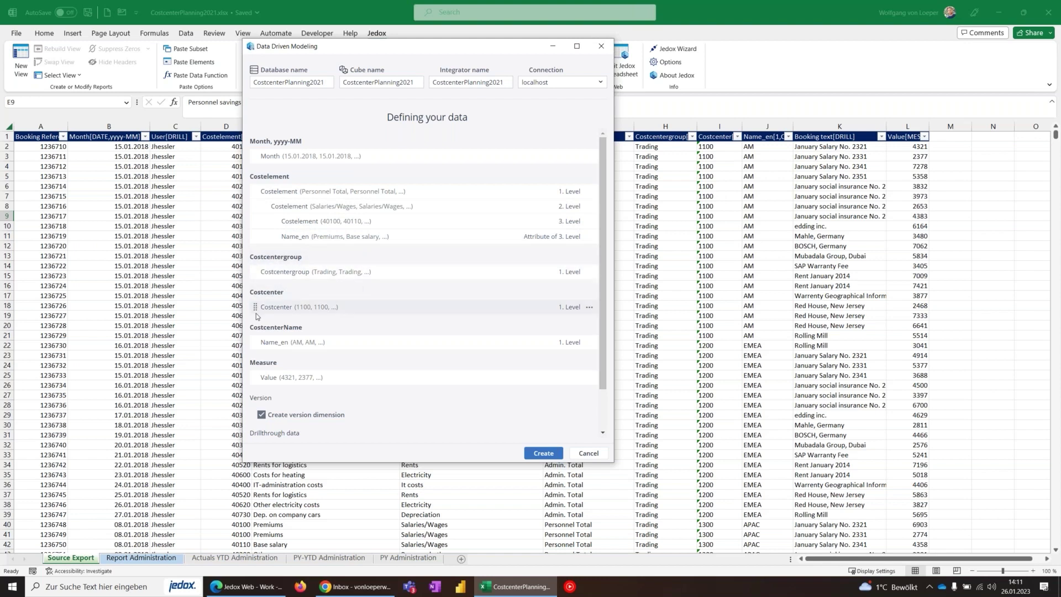
# Place Costcenter under Costcentergroup and attach Name_en to Costcentergroup's level 2.
pyautogui.moveTo(254, 306); pyautogui.dragTo(266, 291)
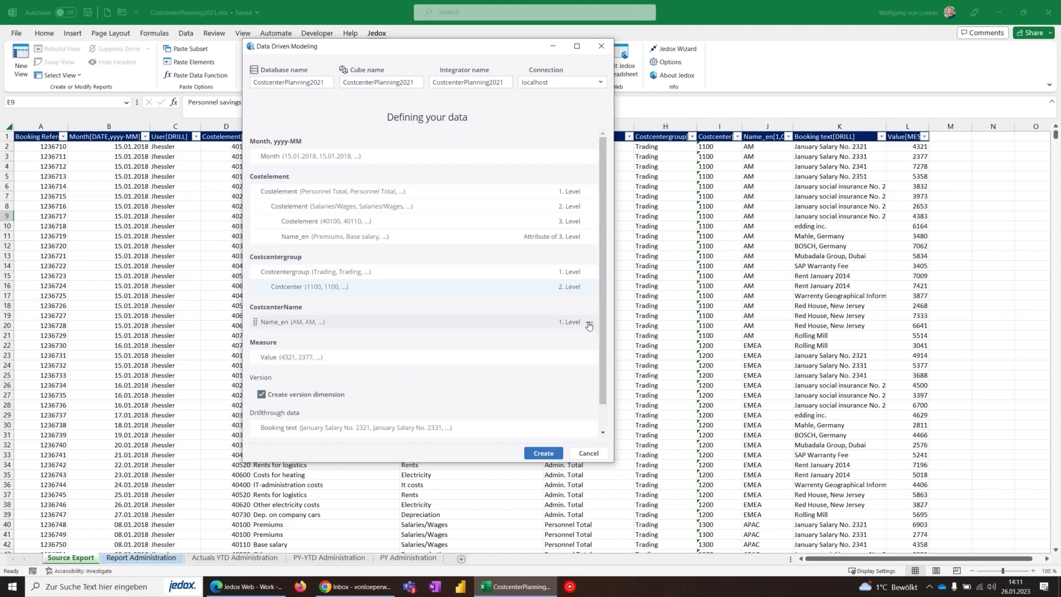
pyautogui.click(589, 326)
pyautogui.moveTo(519, 341)
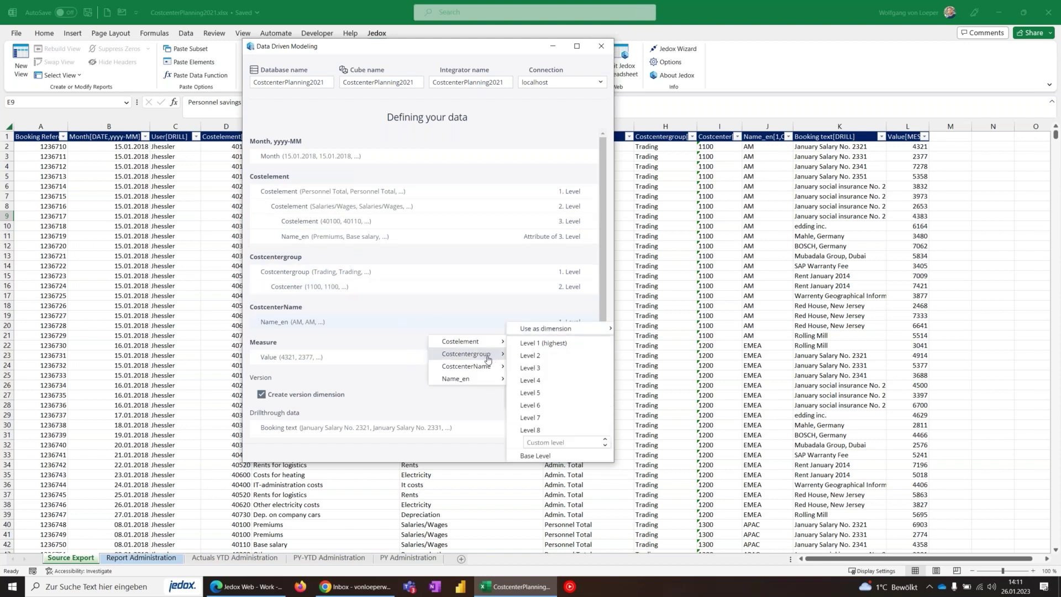
pyautogui.click(539, 358)
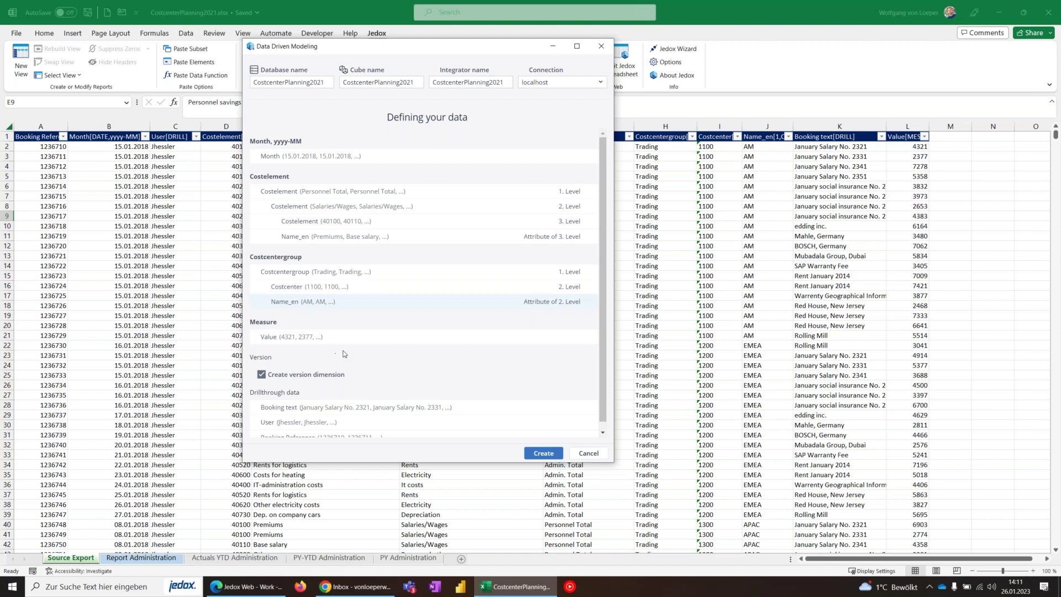
# Create the CostcenterPlanning2021 database and cube, then dismiss the result message.
pyautogui.scroll(-1, 304, 381)
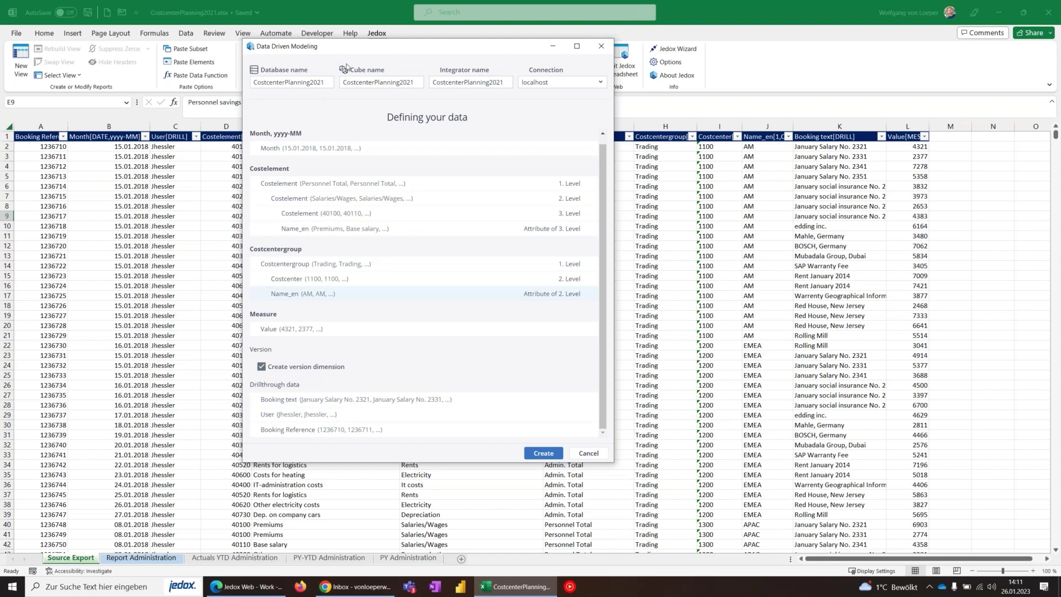
pyautogui.click(543, 453)
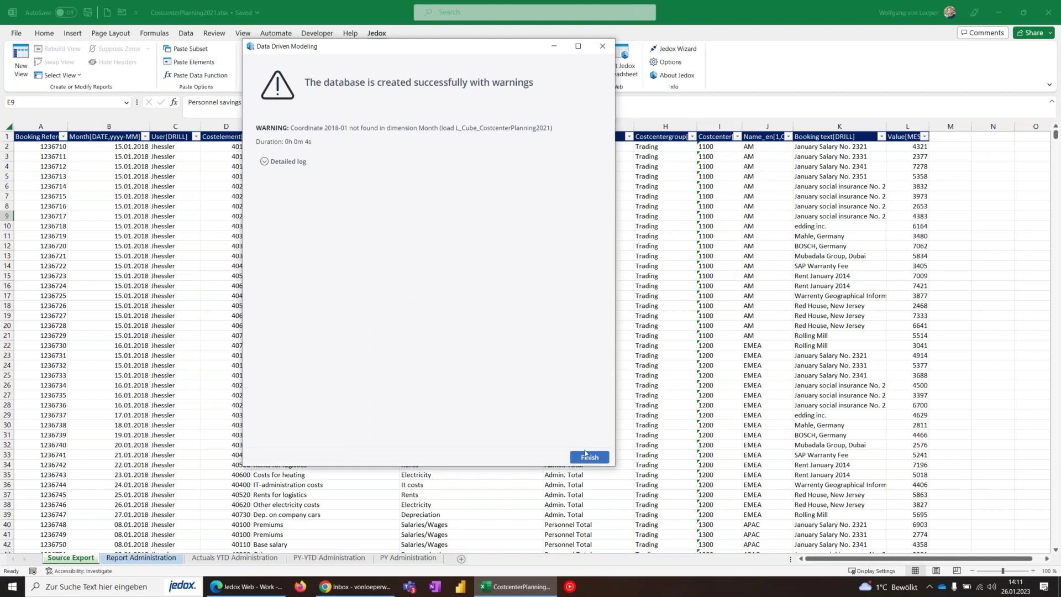
pyautogui.click(589, 458)
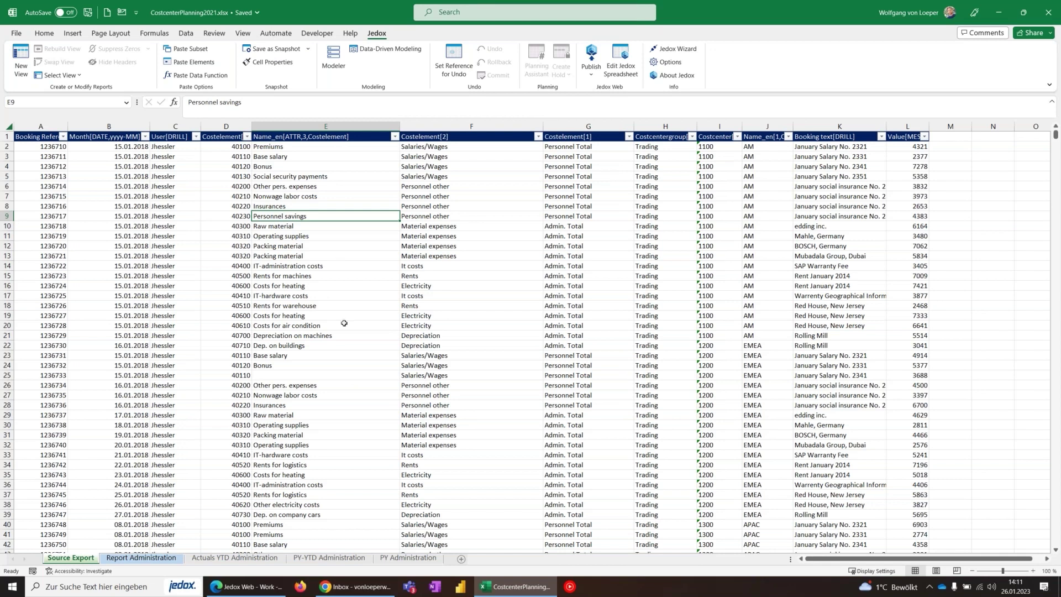
# In Jedox Web's Modeler, open the Month dimension elements of the new CostcenterPlanning2021 database.
pyautogui.click(255, 590)
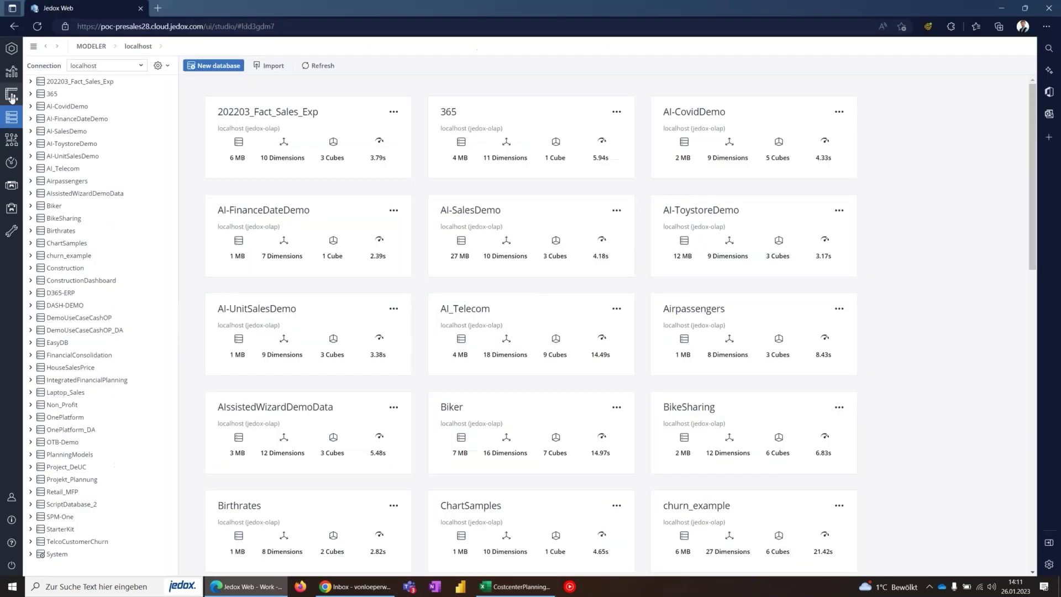
pyautogui.click(11, 97)
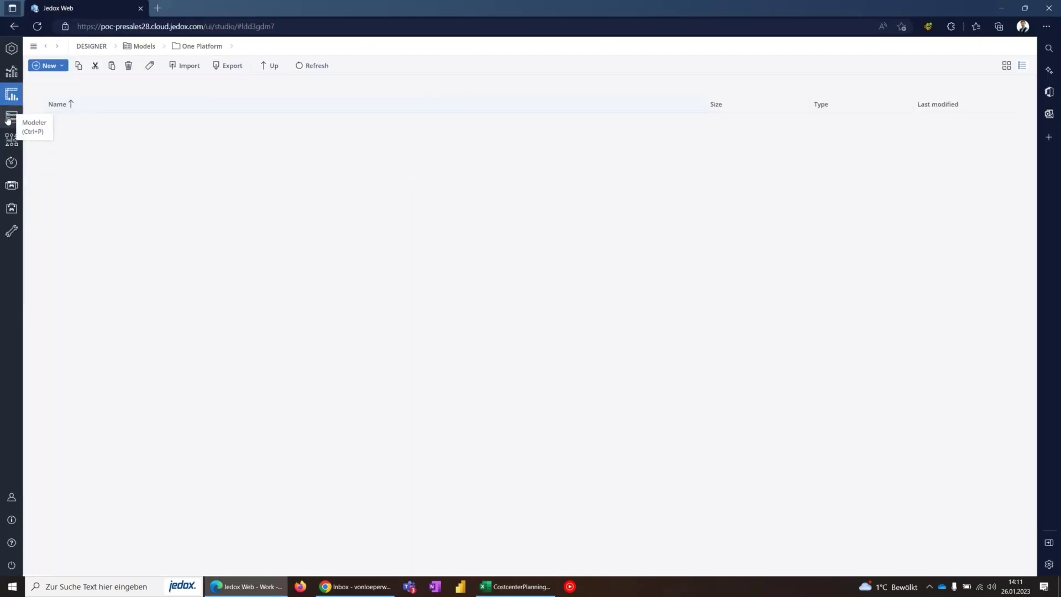
pyautogui.click(9, 117)
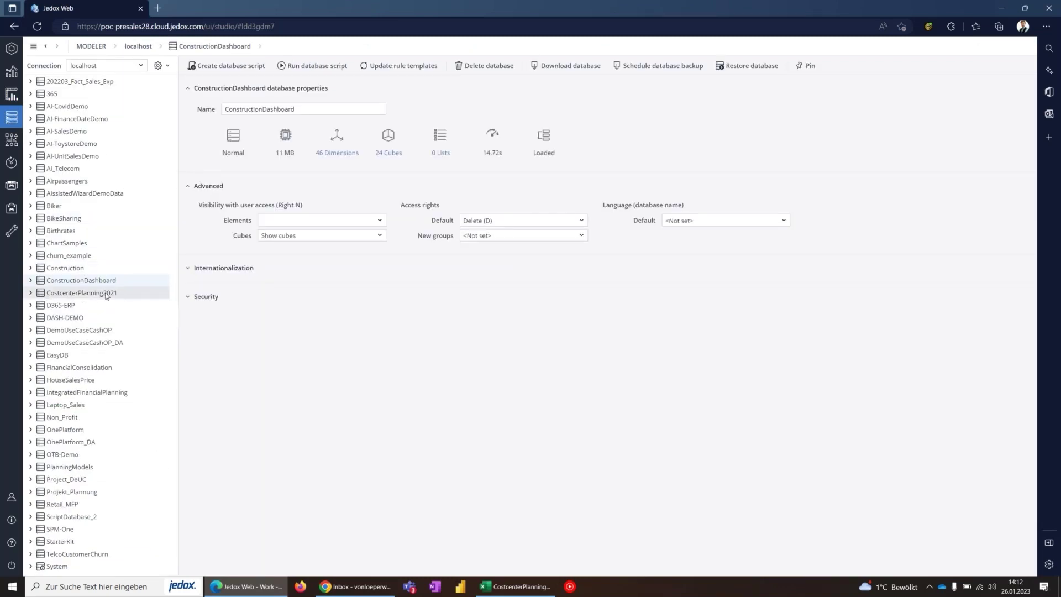
pyautogui.click(41, 297)
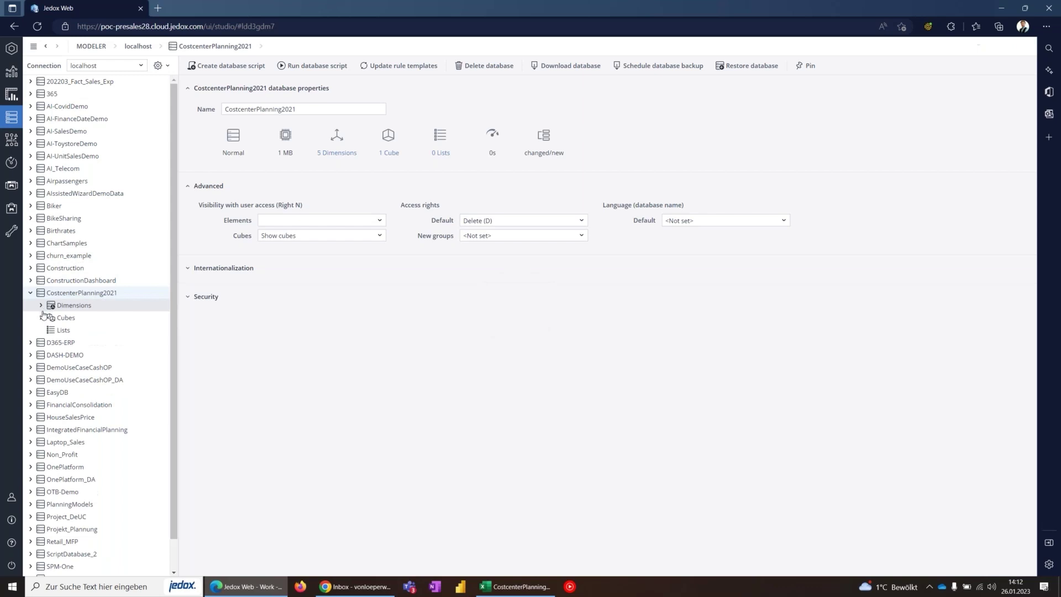
pyautogui.click(41, 319)
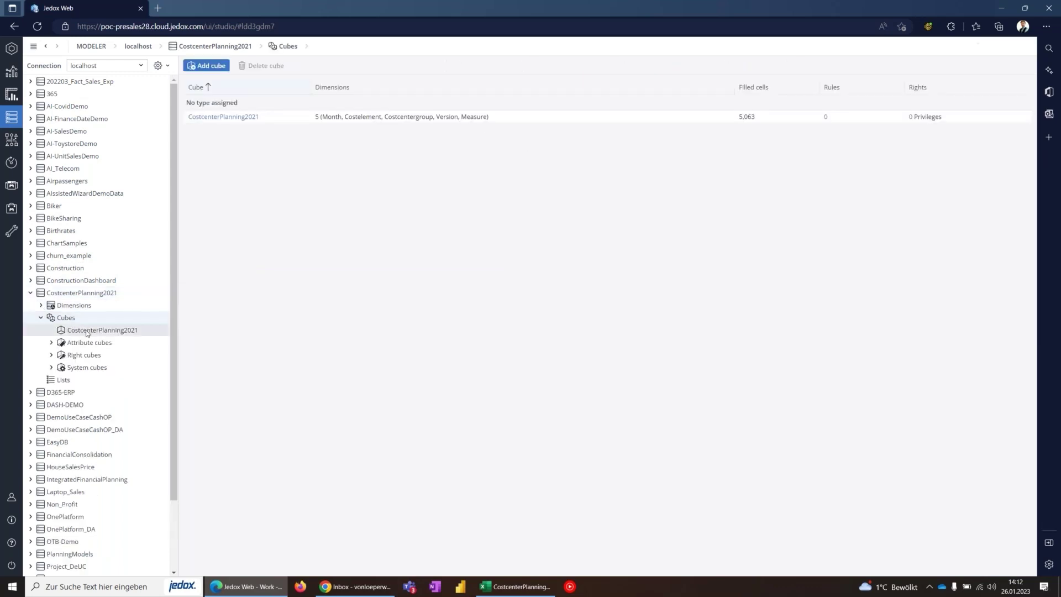
pyautogui.click(41, 307)
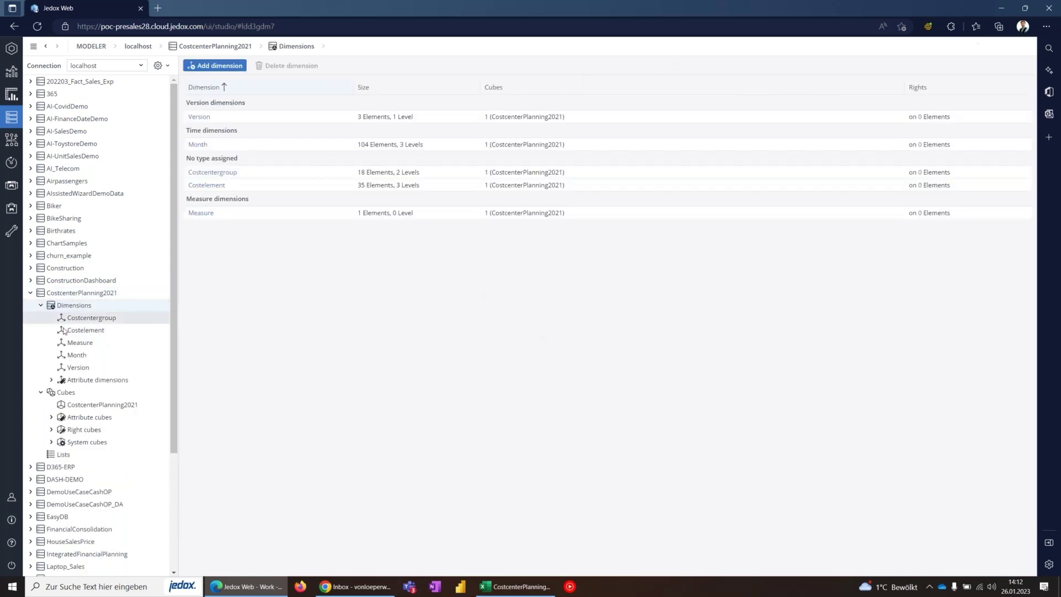
pyautogui.click(83, 359)
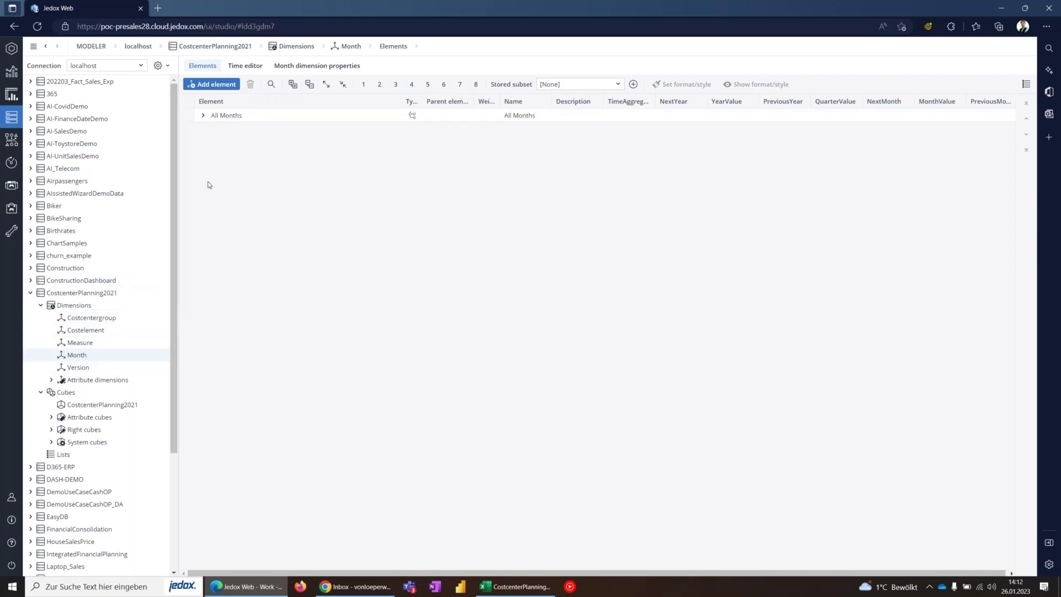
# Extend Month through 2025 with full parallel hierarchies and 3 rolling months.
pyautogui.click(248, 67)
pyautogui.click(484, 127)
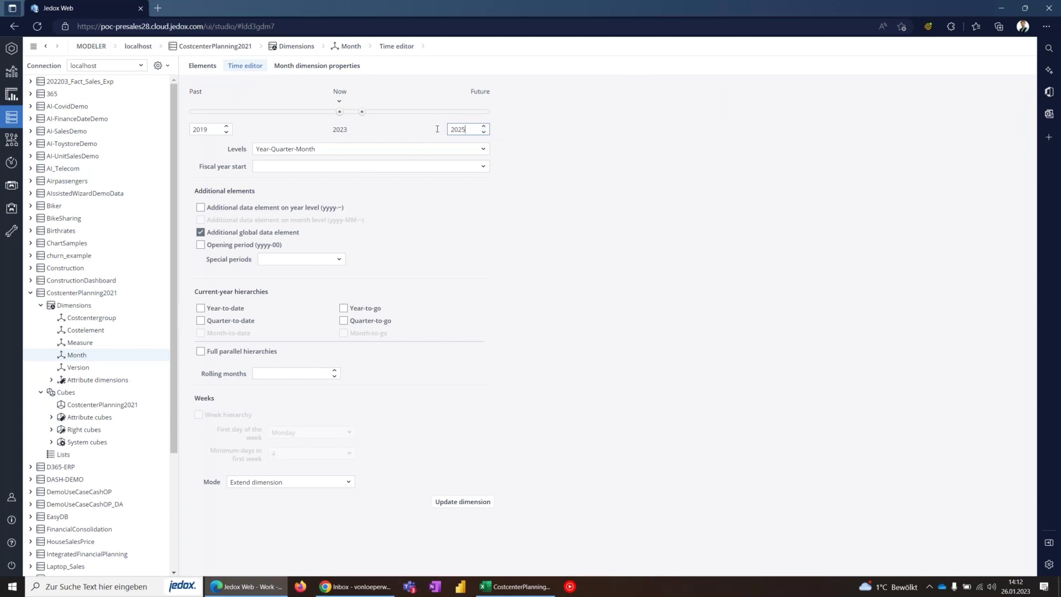
pyautogui.click(201, 351)
pyautogui.click(274, 372)
pyautogui.click(469, 502)
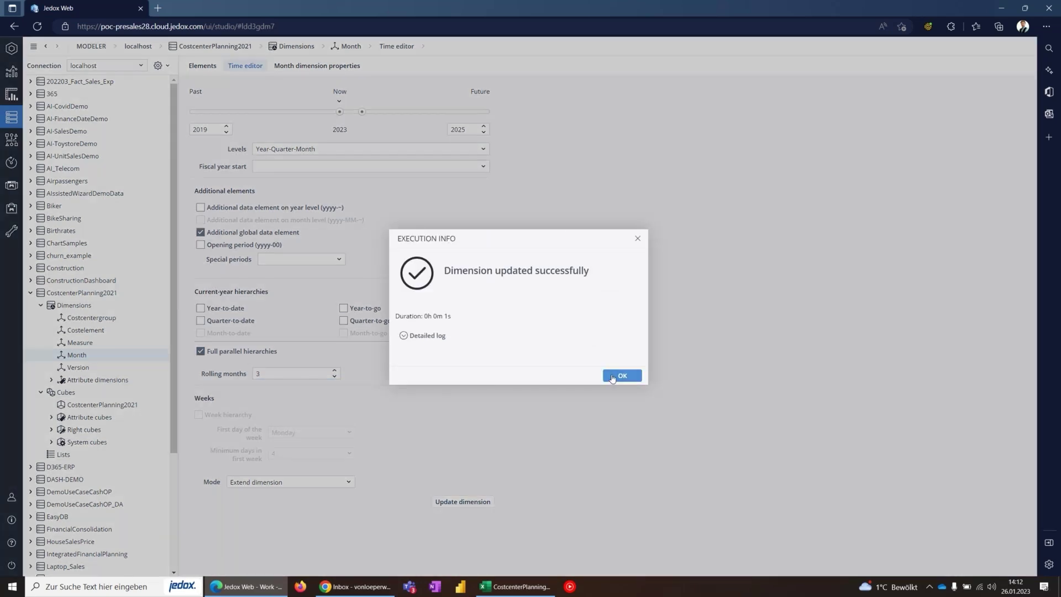
pyautogui.click(613, 378)
pyautogui.click(203, 65)
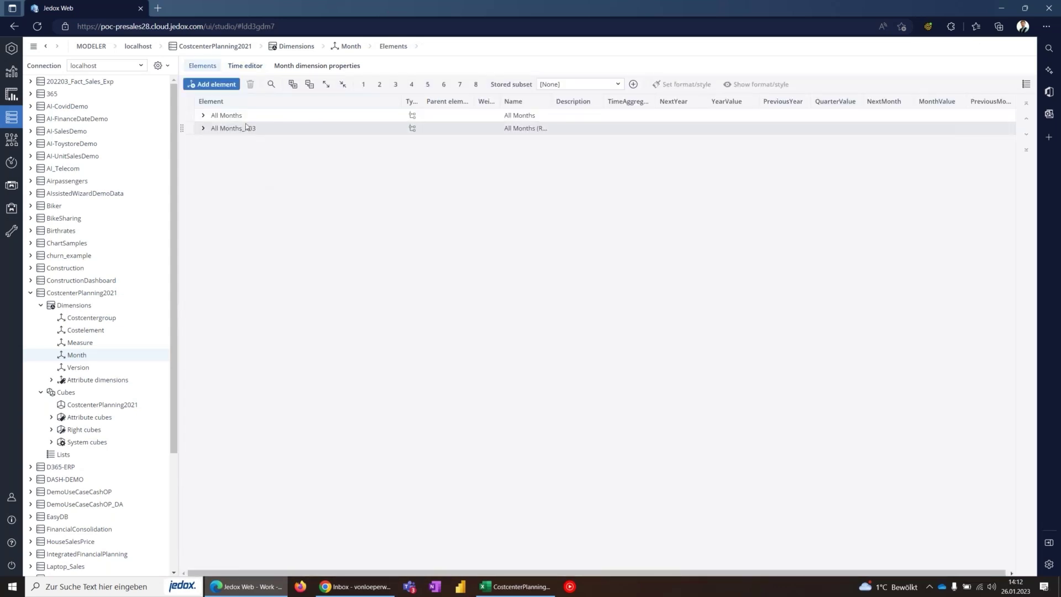
# Expand All Months and All Months_R03 down to the 2021 rolling-month elements.
pyautogui.doubleClick(227, 115)
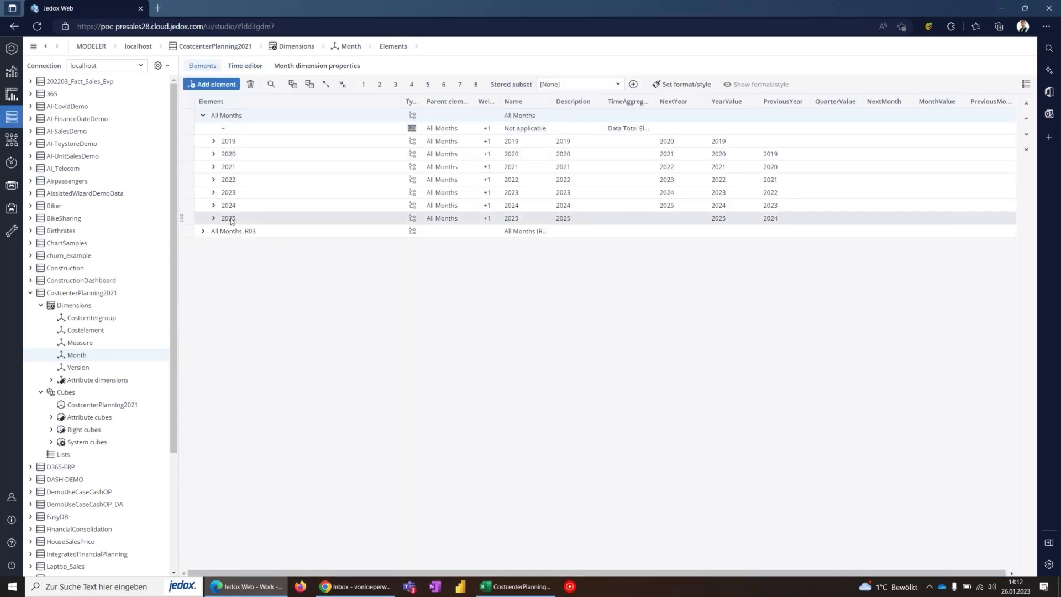
pyautogui.click(203, 231)
pyautogui.click(213, 270)
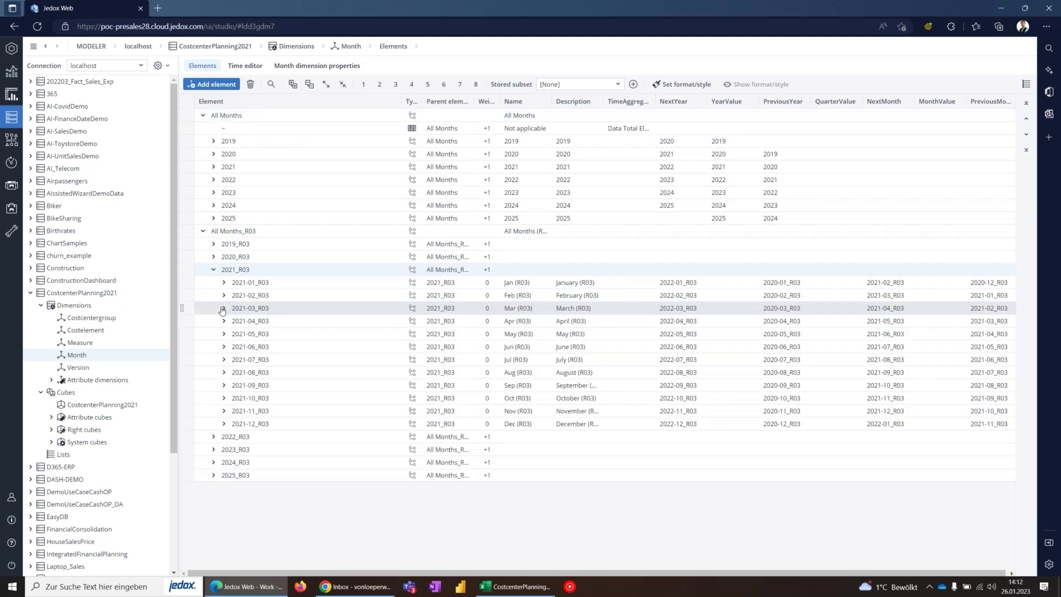
pyautogui.click(223, 295)
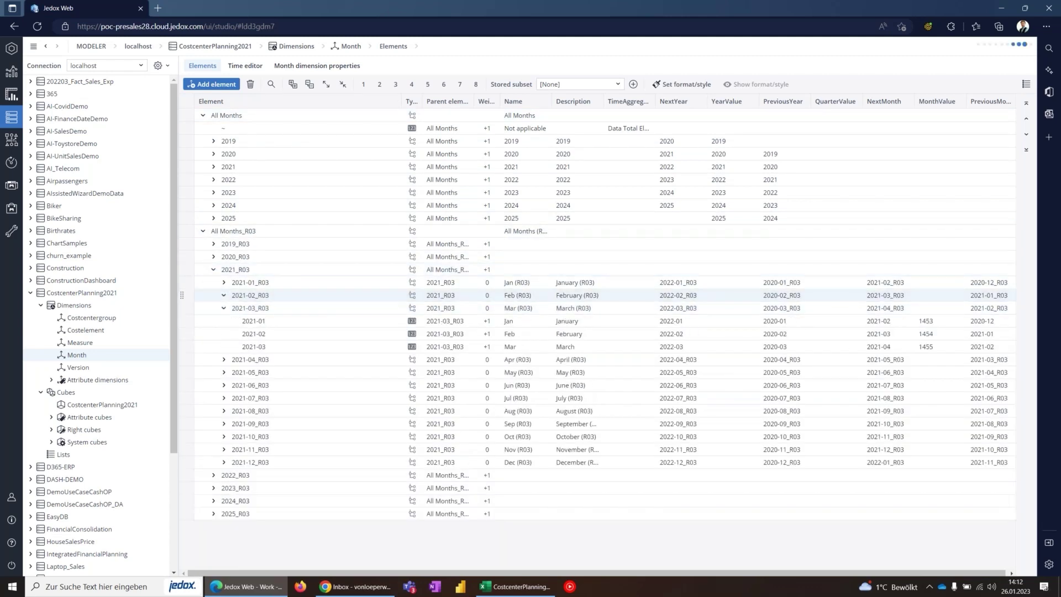
pyautogui.click(224, 283)
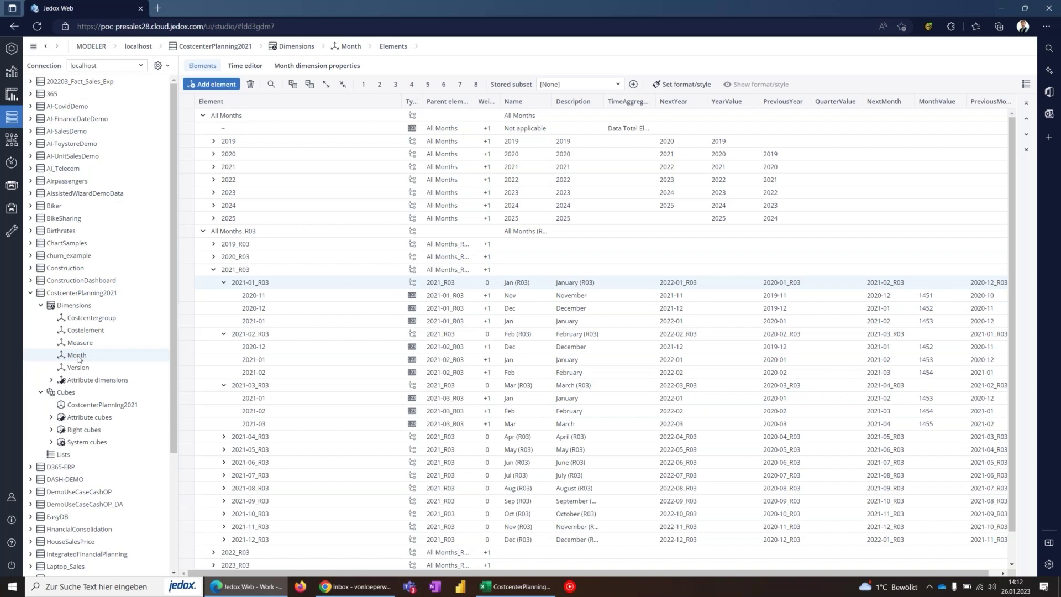
# Set the CostcenterPlanning2021 cube's audit trail period to 7 days.
pyautogui.click(96, 408)
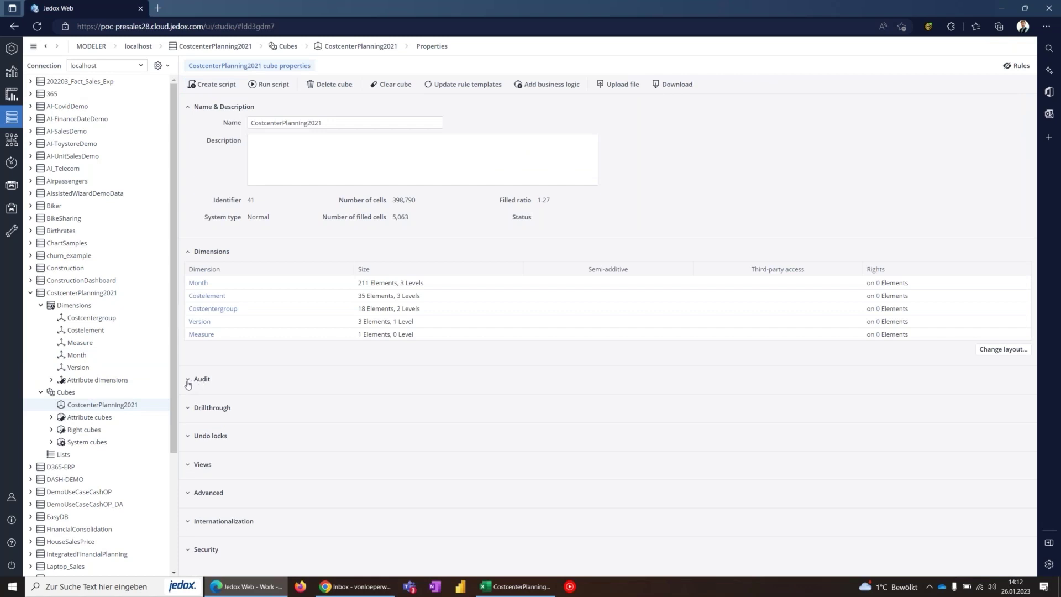
pyautogui.click(188, 383)
pyautogui.click(238, 395)
pyautogui.click(230, 432)
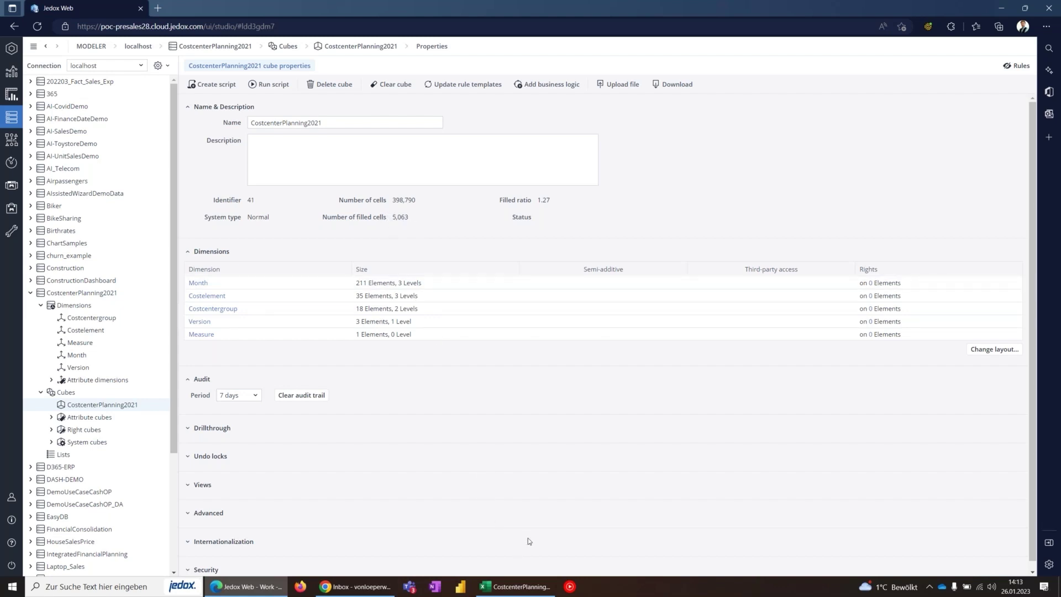
# Inspect the Source Export cells in columns F, G and E17, then create a new blank workbook.
pyautogui.click(519, 587)
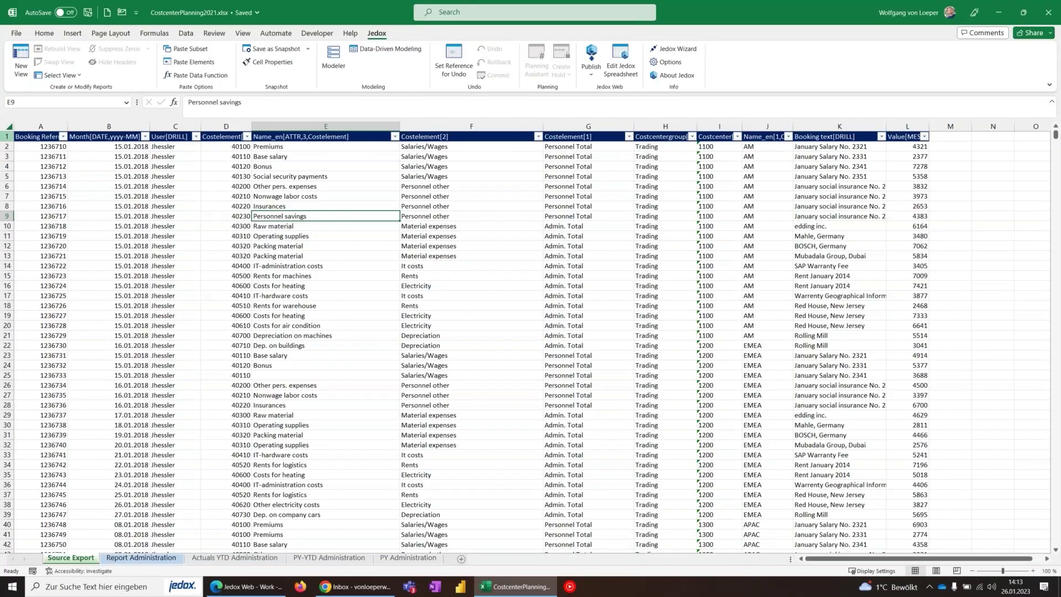
pyautogui.click(6, 127)
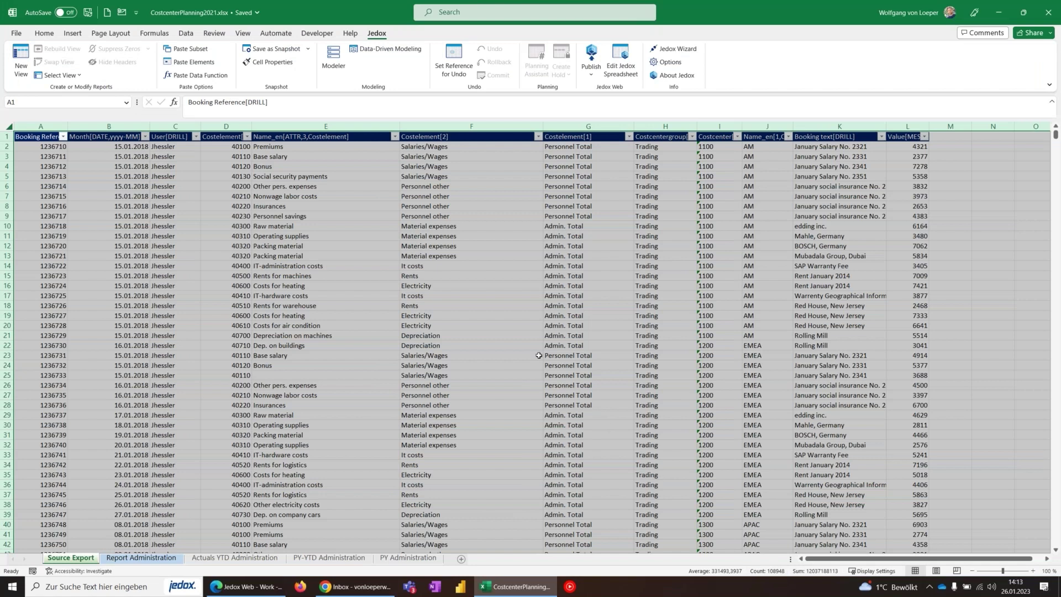
pyautogui.click(463, 228)
pyautogui.moveTo(464, 230); pyautogui.dragTo(467, 254)
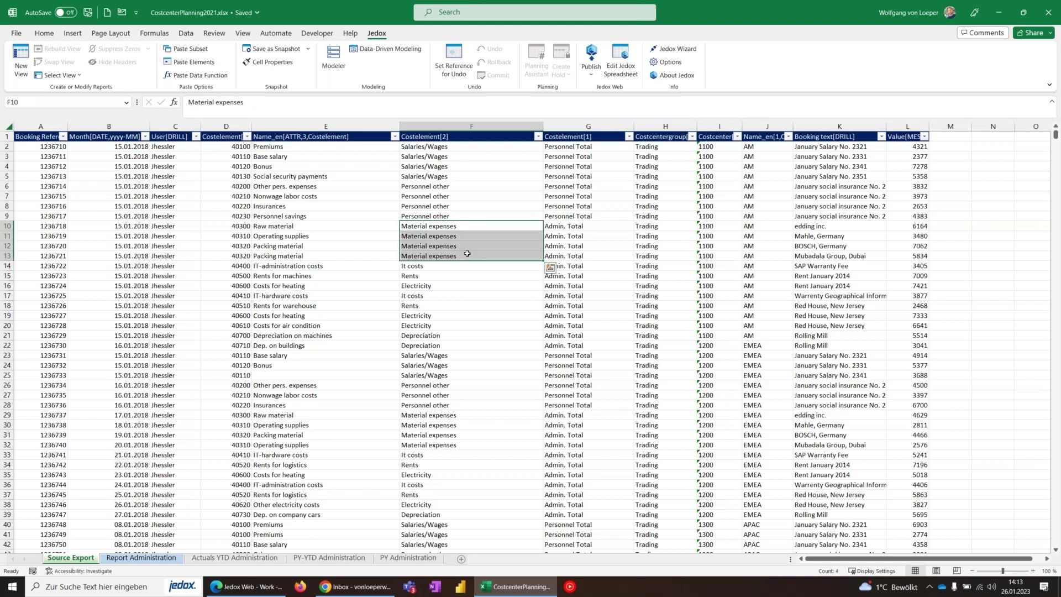
pyautogui.moveTo(579, 228); pyautogui.dragTo(597, 405)
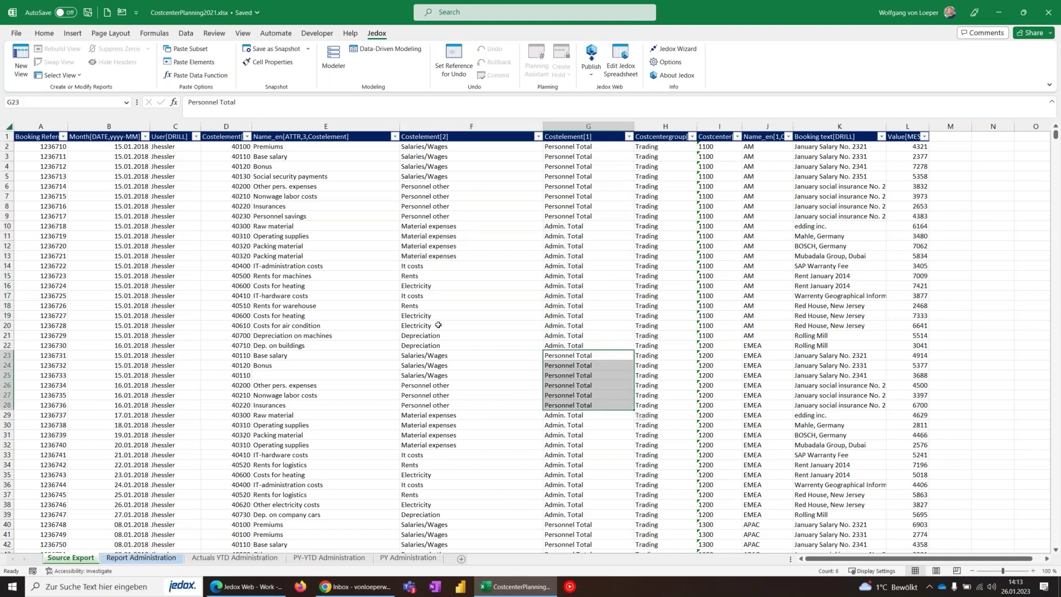
pyautogui.click(371, 296)
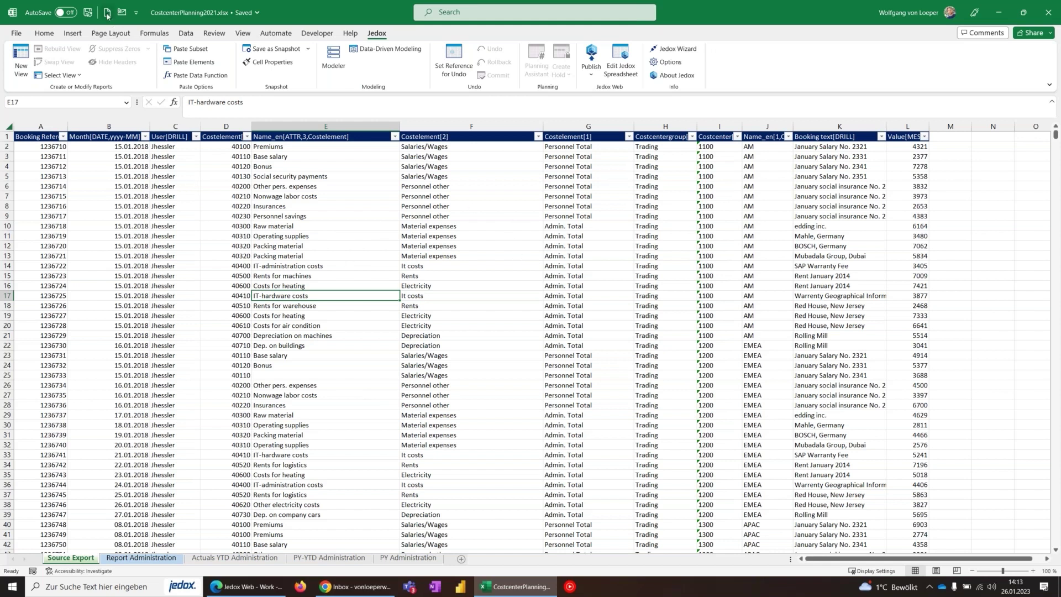
pyautogui.hotkey('ctrl', 'n')
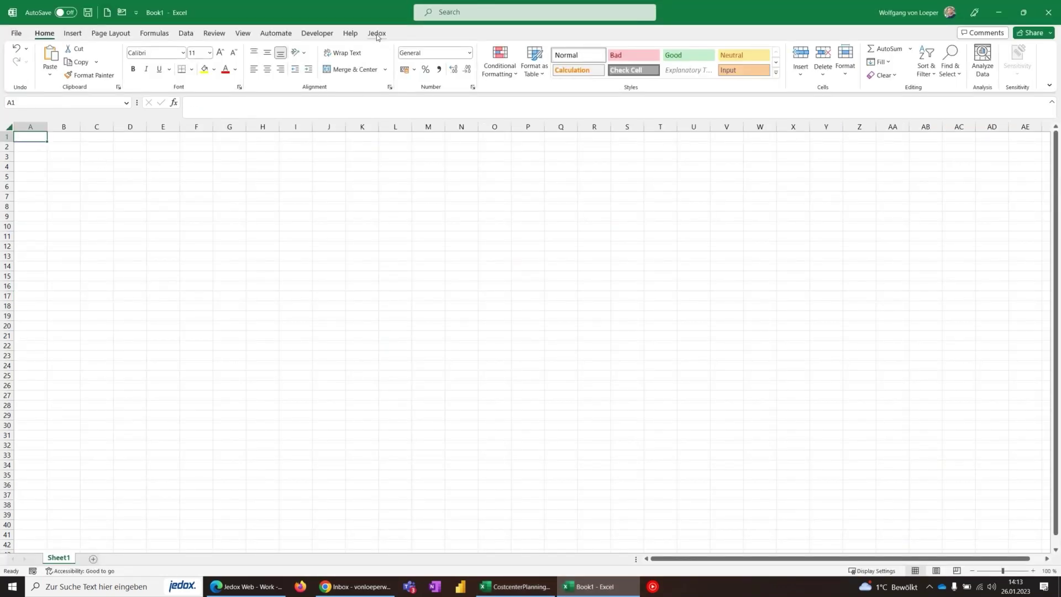
# Lay out a new CostcenterPlanning2021 view: Costelement/Costcentergroup rows, Month/Version columns, Measure POV.
pyautogui.click(377, 33)
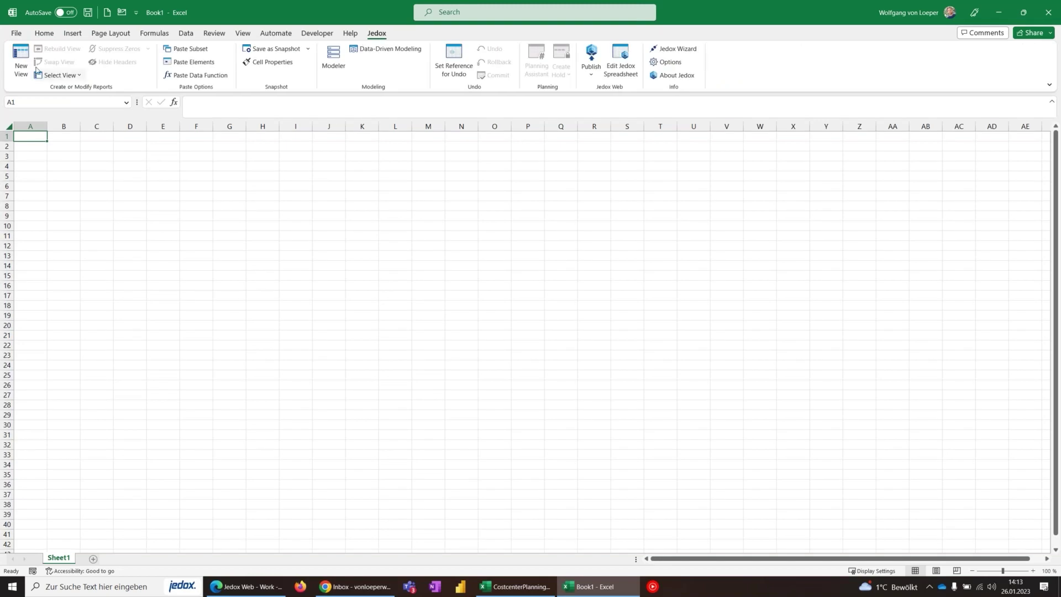
pyautogui.click(19, 60)
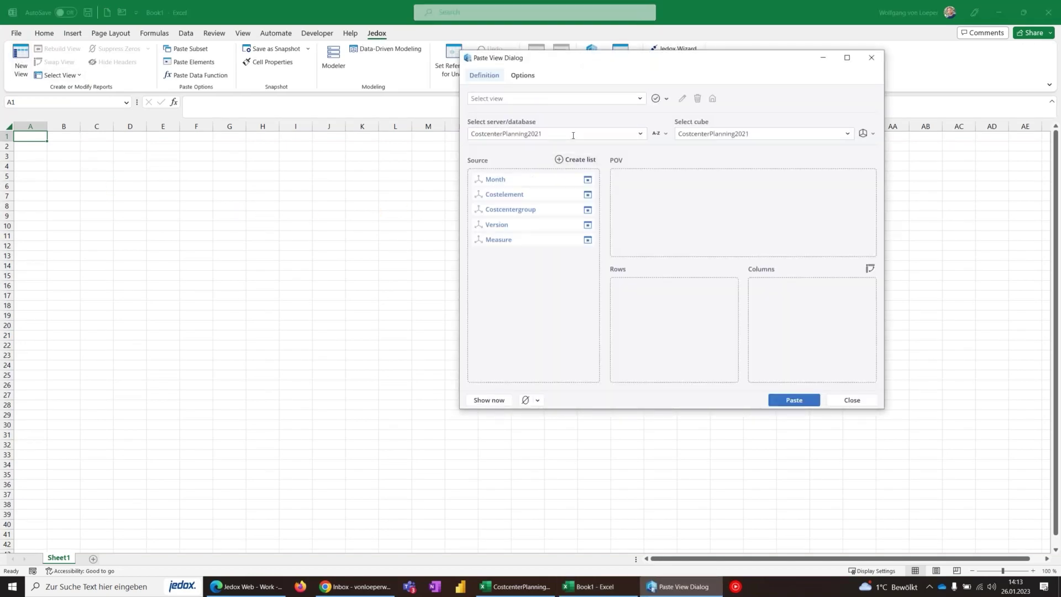
pyautogui.click(510, 133)
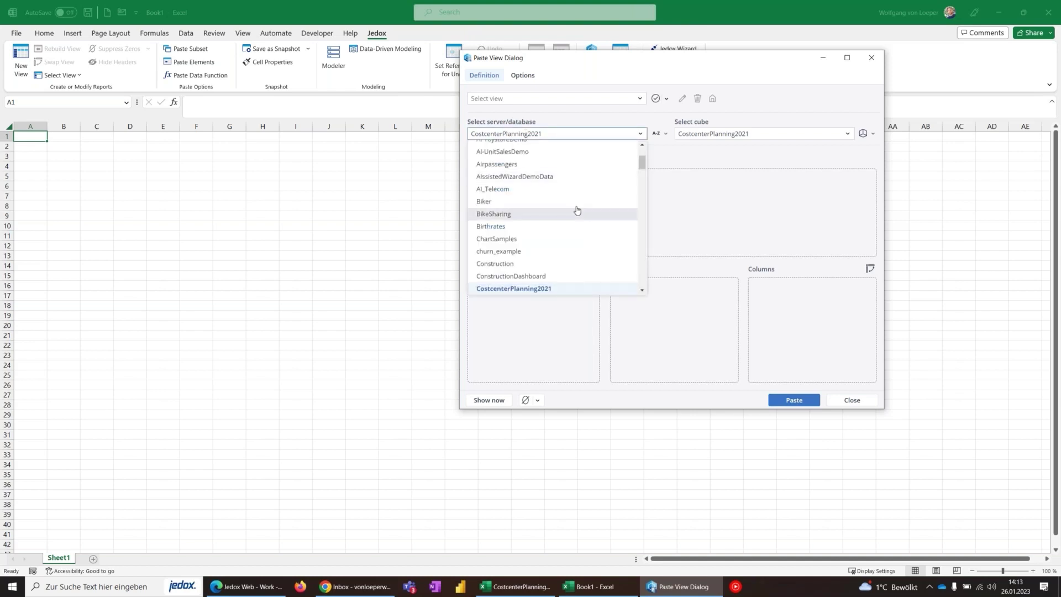
pyautogui.click(723, 155)
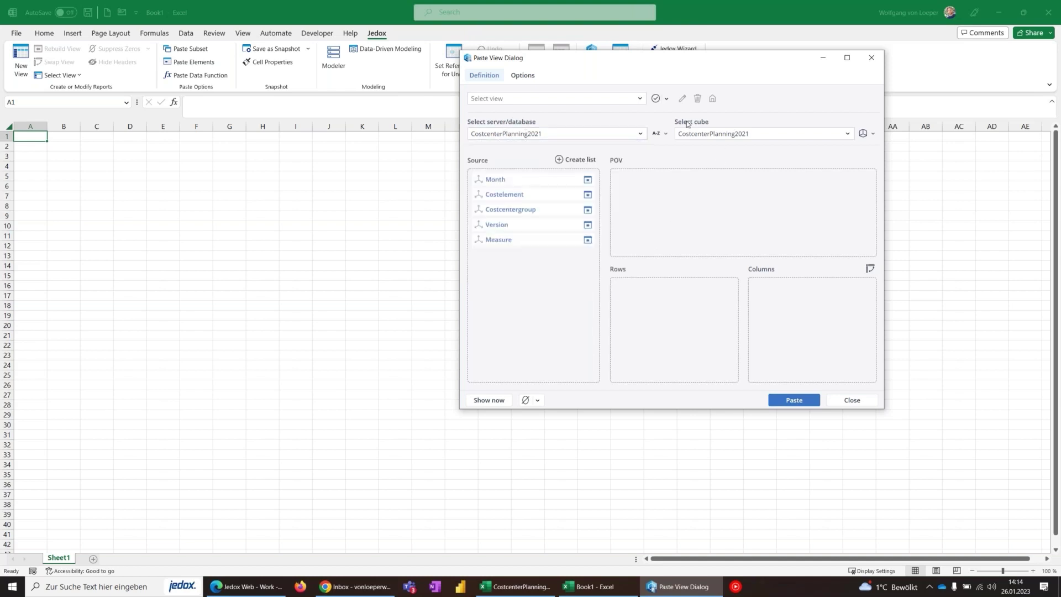
pyautogui.click(508, 180)
pyautogui.moveTo(516, 178); pyautogui.dragTo(812, 316)
pyautogui.click(547, 181)
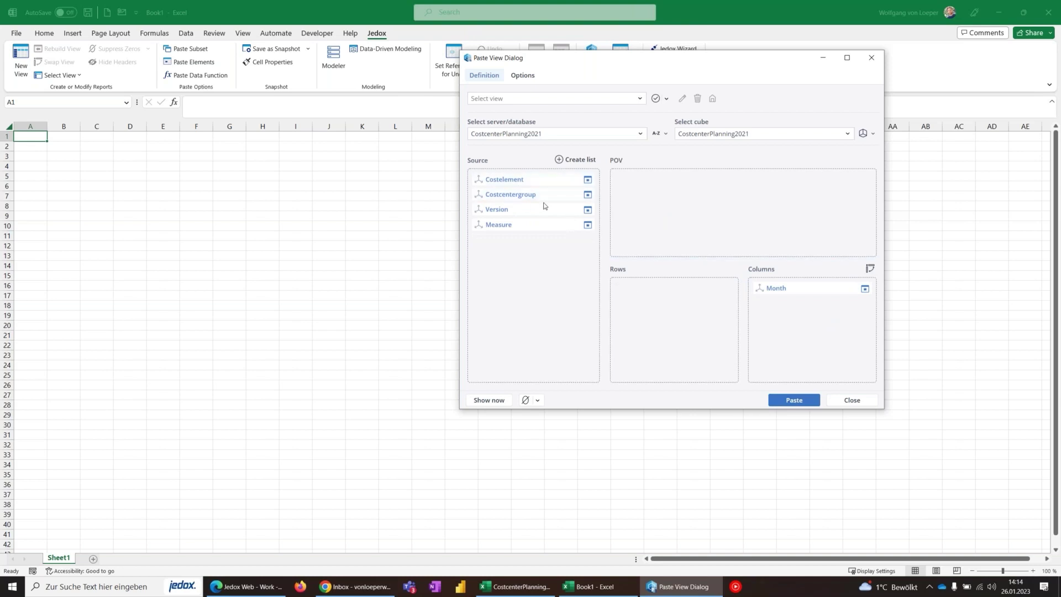
pyautogui.moveTo(541, 183); pyautogui.dragTo(661, 329)
pyautogui.moveTo(526, 185); pyautogui.dragTo(781, 309)
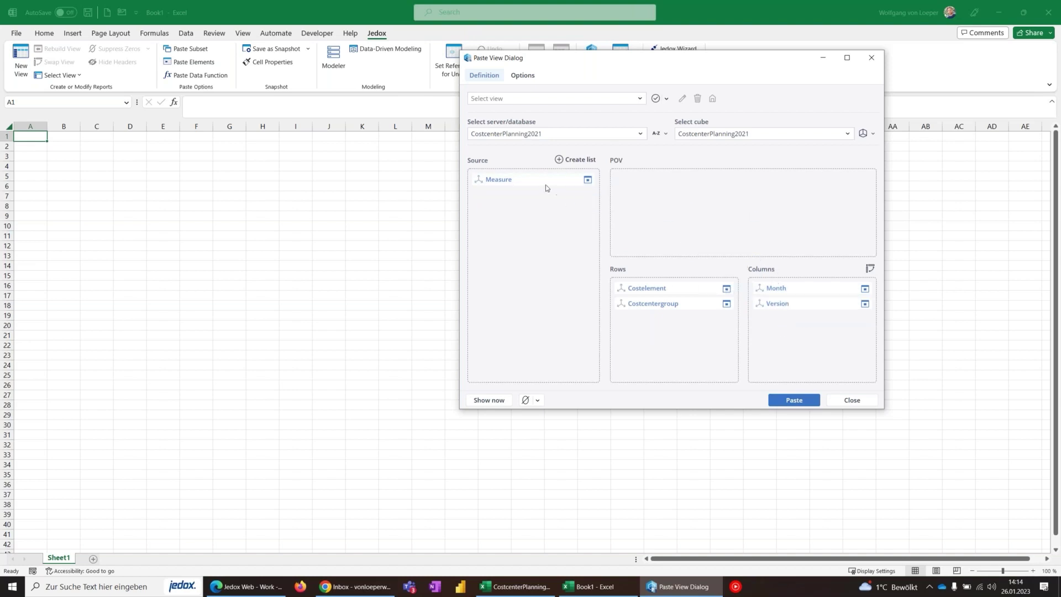
pyautogui.moveTo(514, 188); pyautogui.dragTo(653, 197)
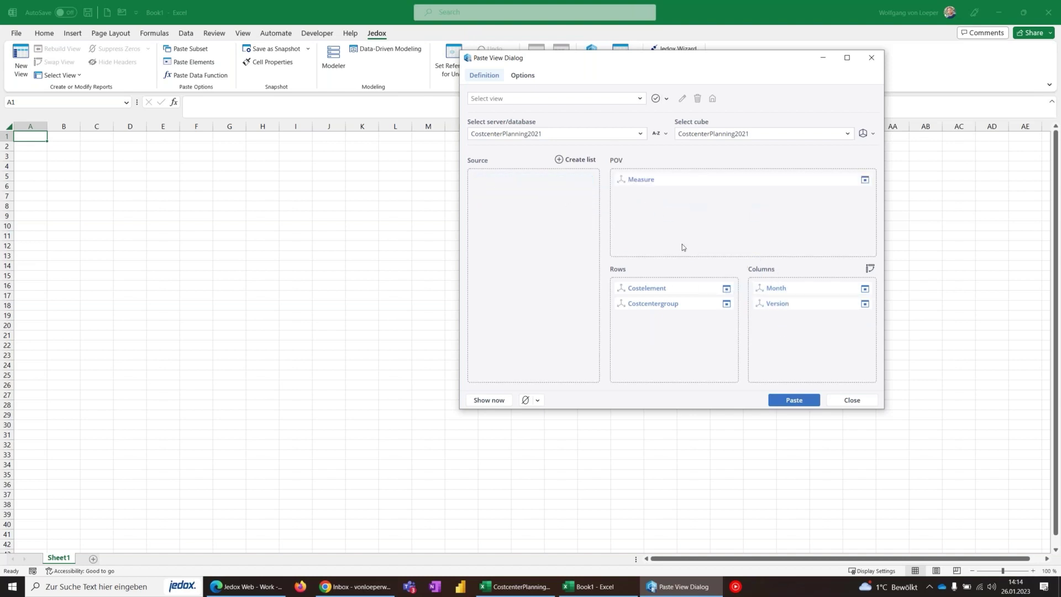
# Limit the Month elements to the years 2021, 2022 and 2023.
pyautogui.click(865, 290)
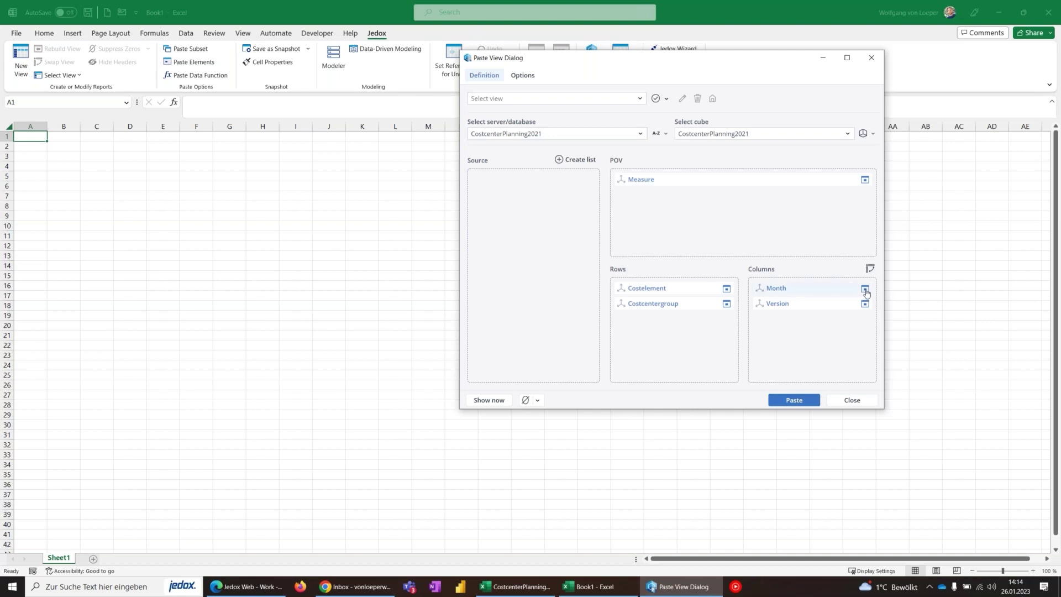
pyautogui.click(479, 131)
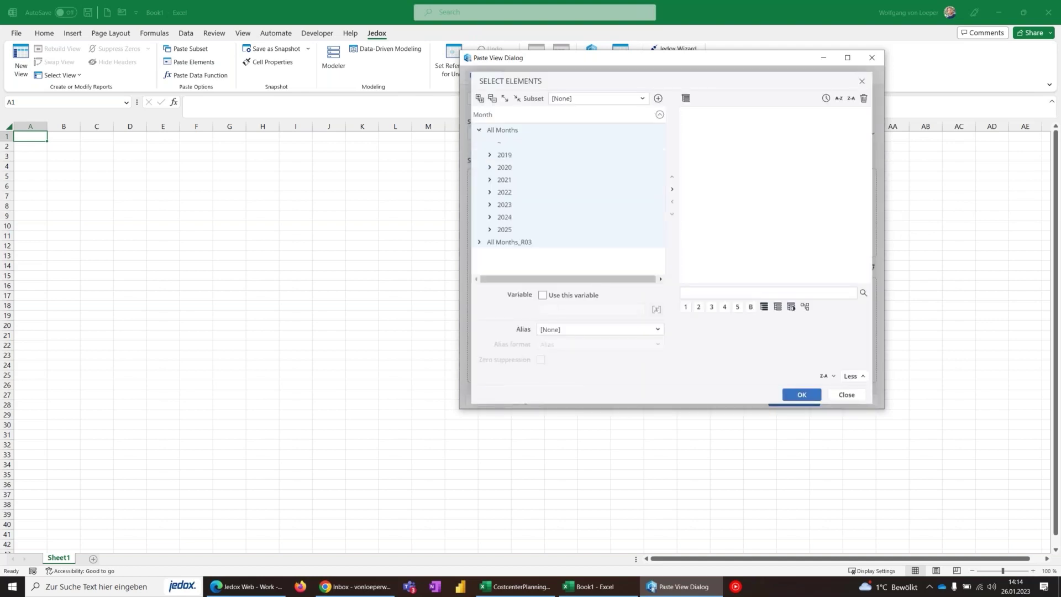
pyautogui.moveTo(518, 184); pyautogui.dragTo(600, 205)
pyautogui.click(672, 189)
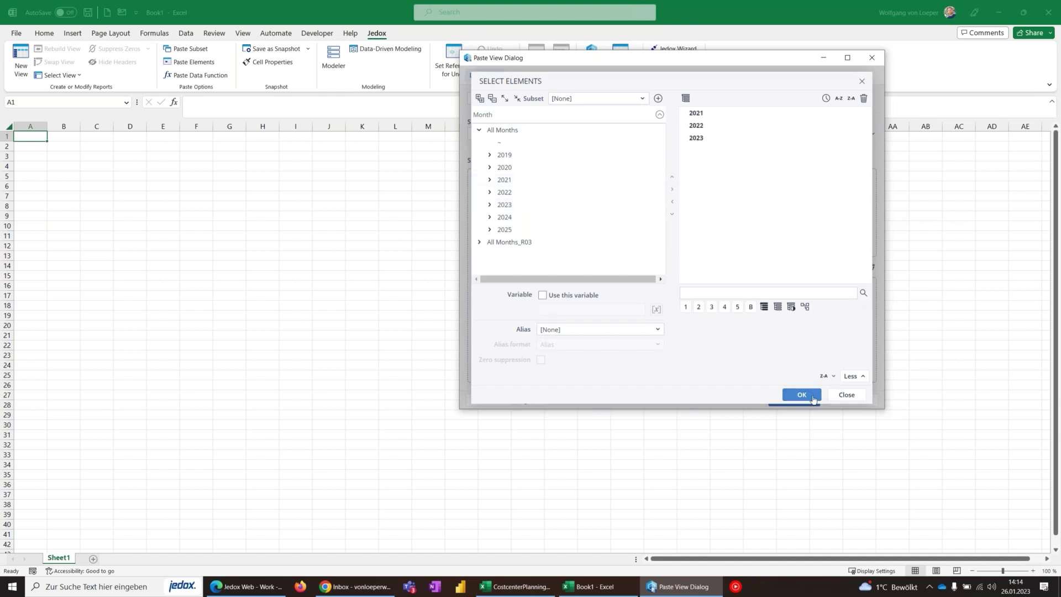
pyautogui.click(802, 394)
pyautogui.click(865, 310)
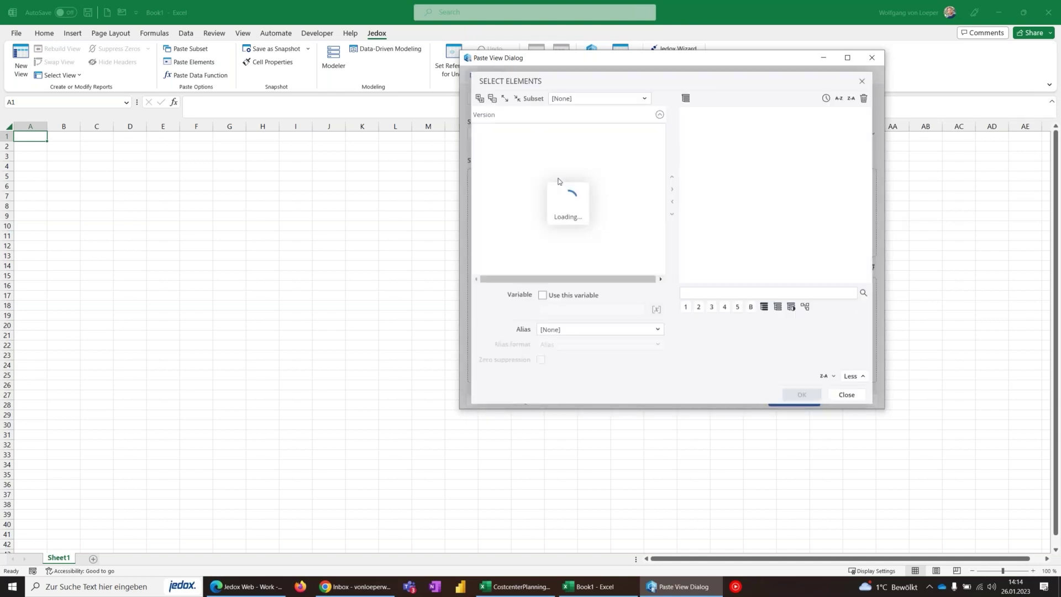
# Restrict the Version dimension to Actual and Budget.
pyautogui.click(479, 131)
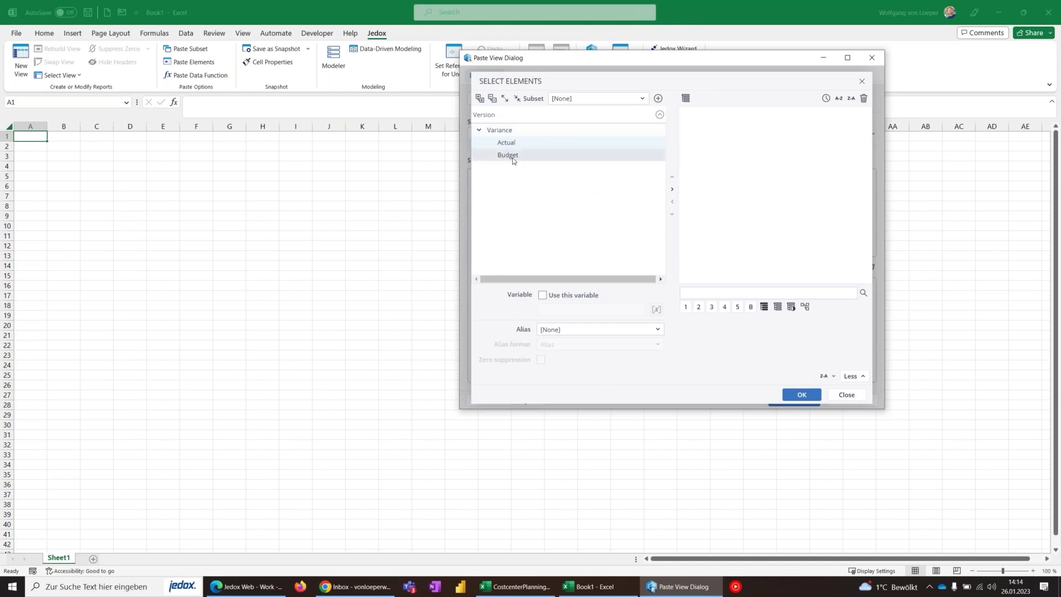
pyautogui.keyDown('shift'); pyautogui.click(513, 156); pyautogui.keyUp('shift')
pyautogui.click(672, 189)
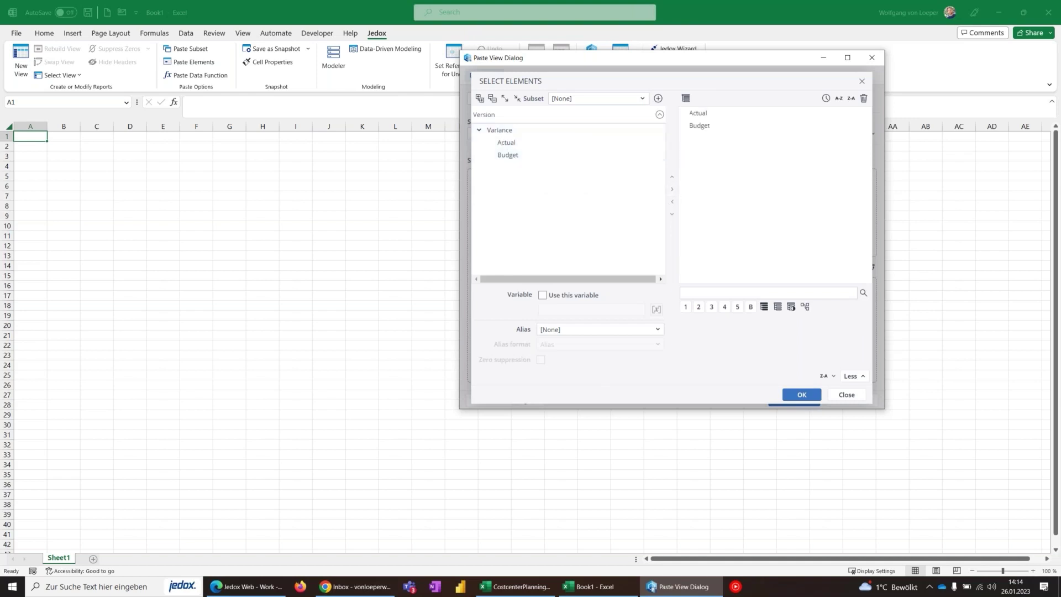
pyautogui.click(802, 394)
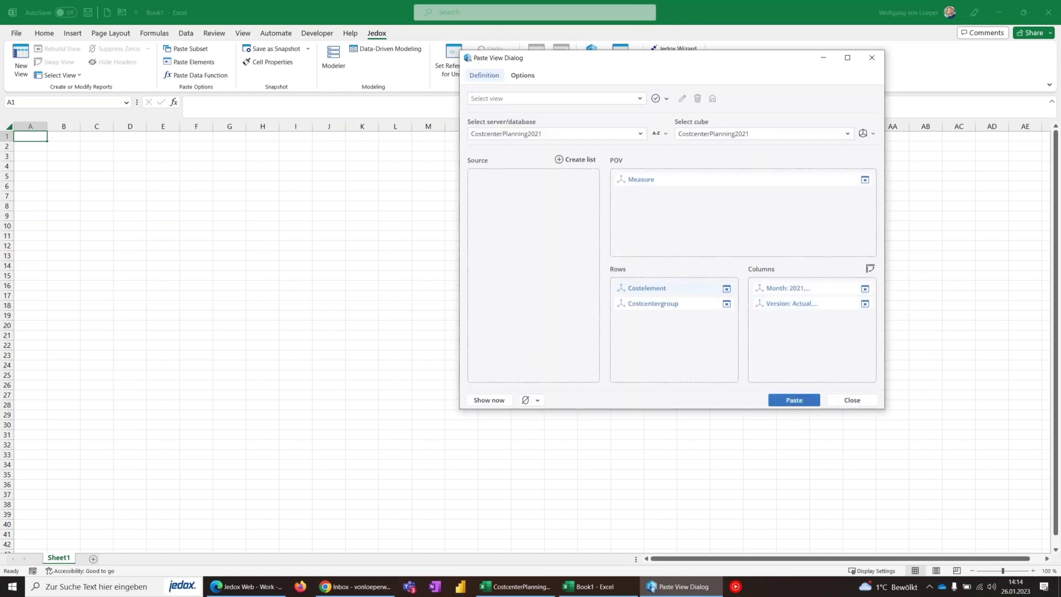
# Restrict the Costelement rows to Personnel Total and Admin. Total.
pyautogui.click(727, 289)
pyautogui.click(480, 131)
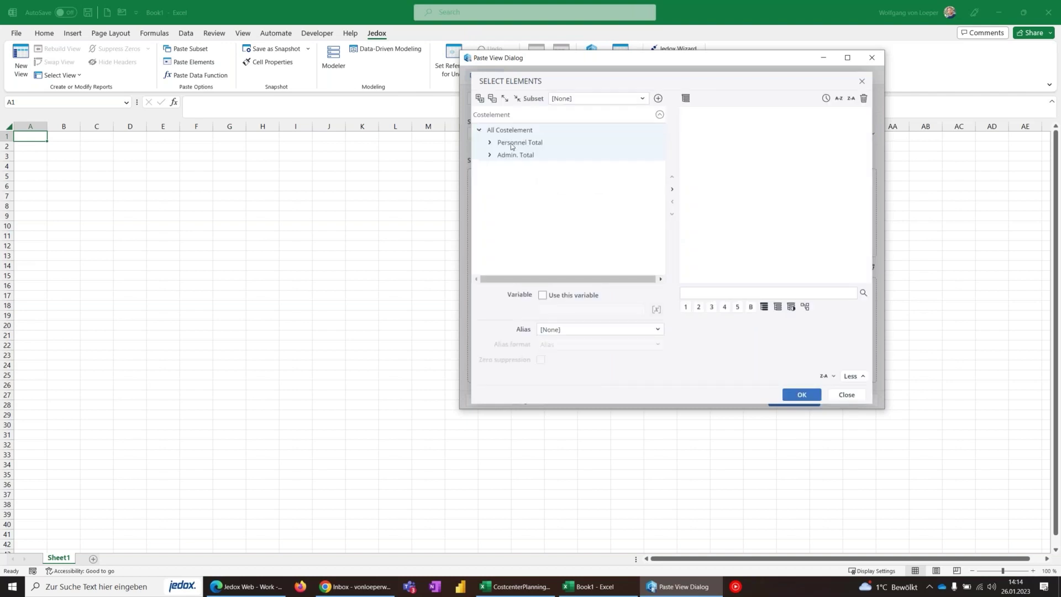
pyautogui.click(672, 189)
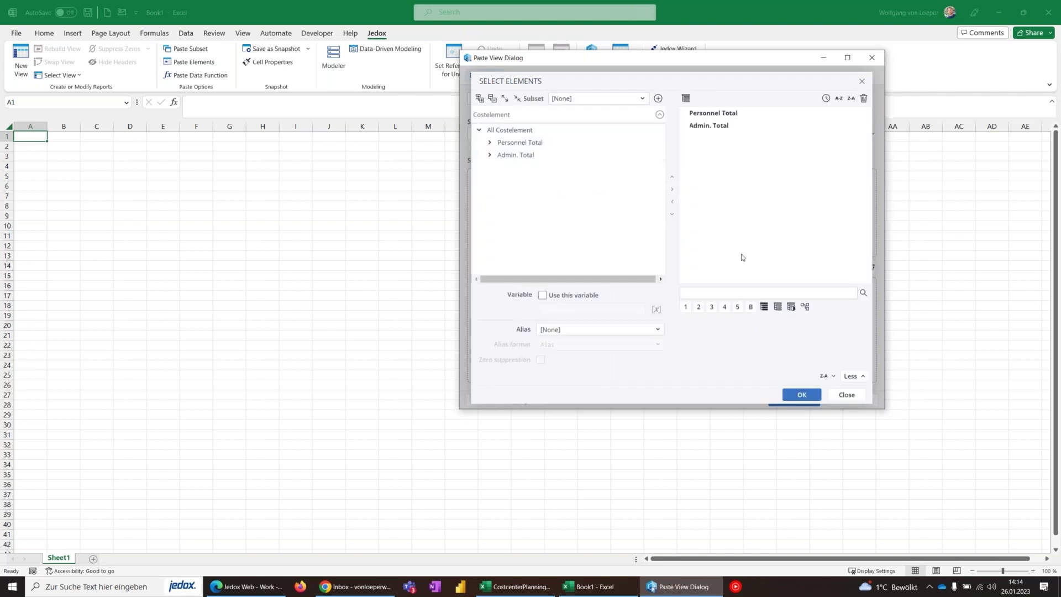
pyautogui.click(801, 395)
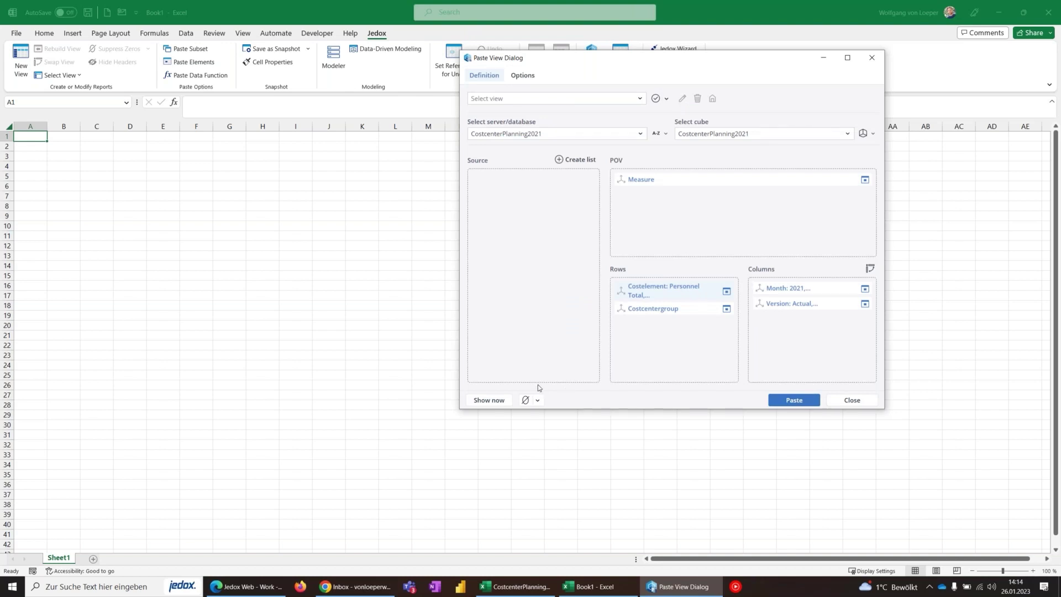
# Preview the view, then limit Costcentergroup to Trading, Production, Services and Administration.
pyautogui.click(489, 401)
pyautogui.click(726, 309)
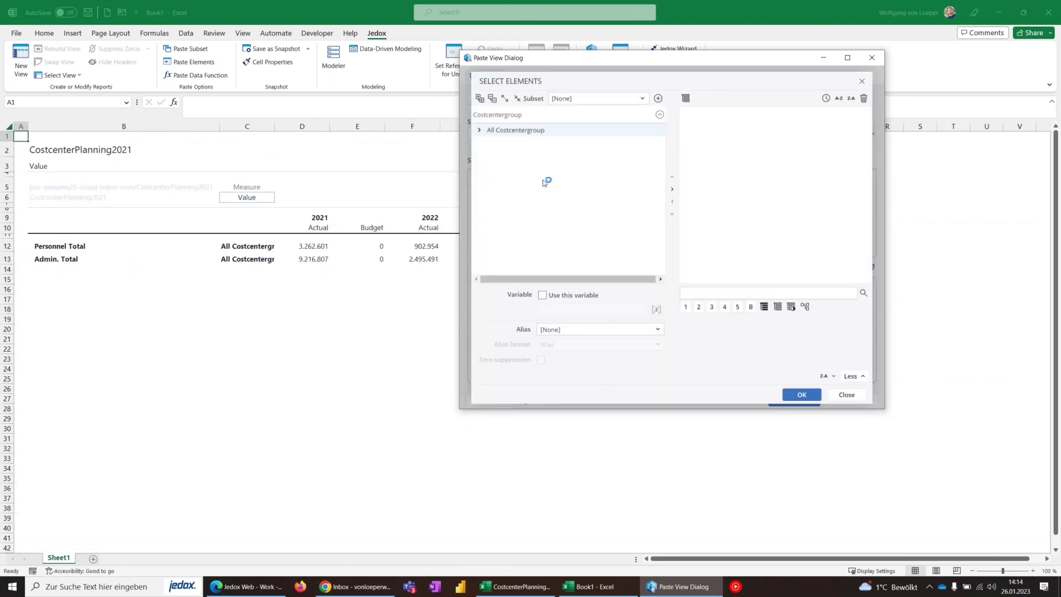
pyautogui.click(478, 130)
pyautogui.keyDown('shift'); pyautogui.click(519, 180); pyautogui.keyUp('shift')
pyautogui.click(672, 189)
pyautogui.click(802, 394)
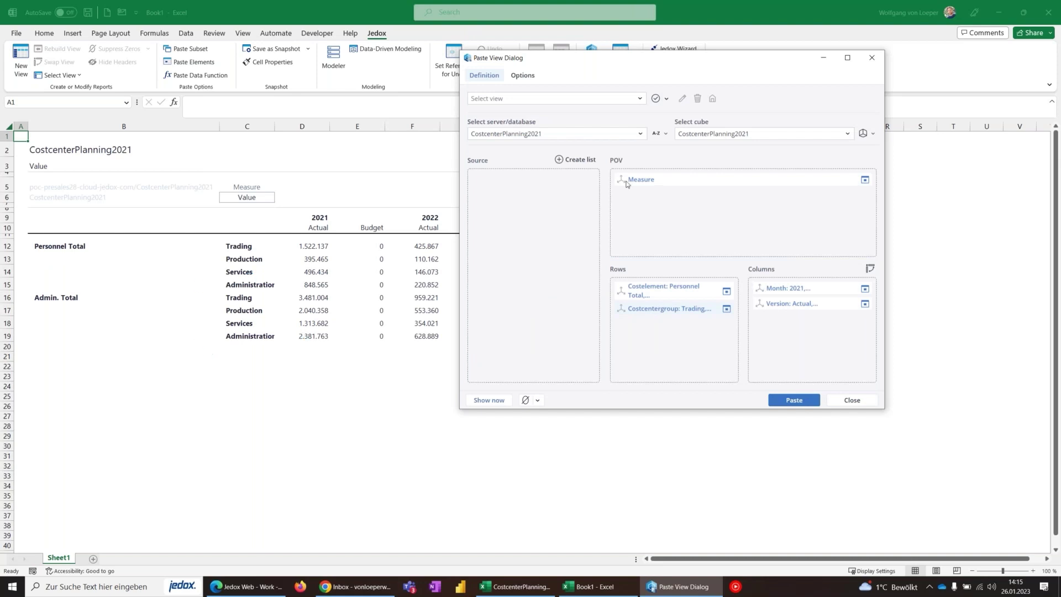
# Change the view theme from White to Plan (Striped) after briefly trying Legacy.
pyautogui.click(524, 77)
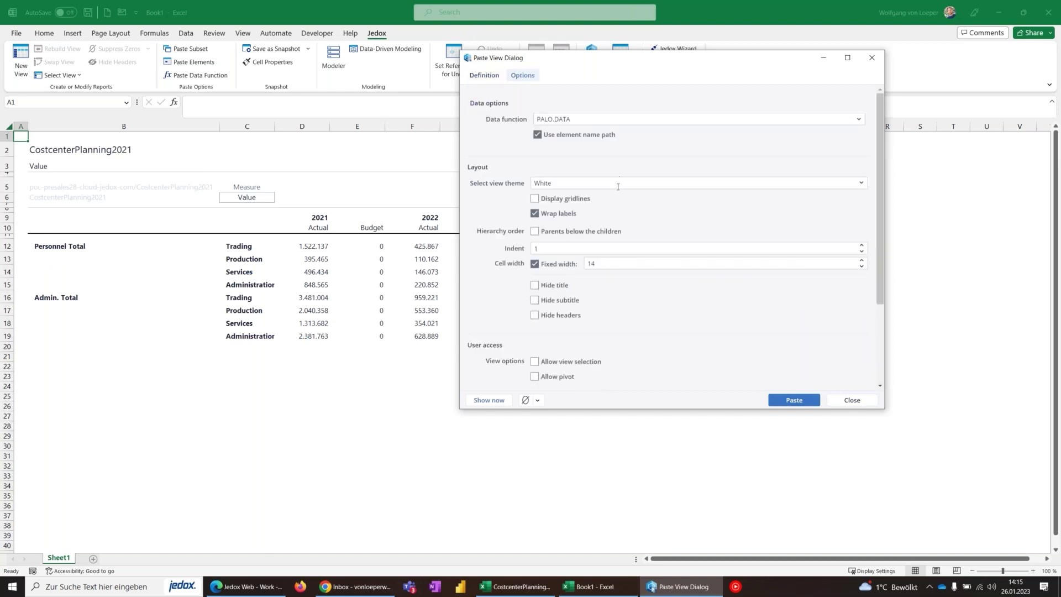
pyautogui.click(618, 186)
pyautogui.click(553, 242)
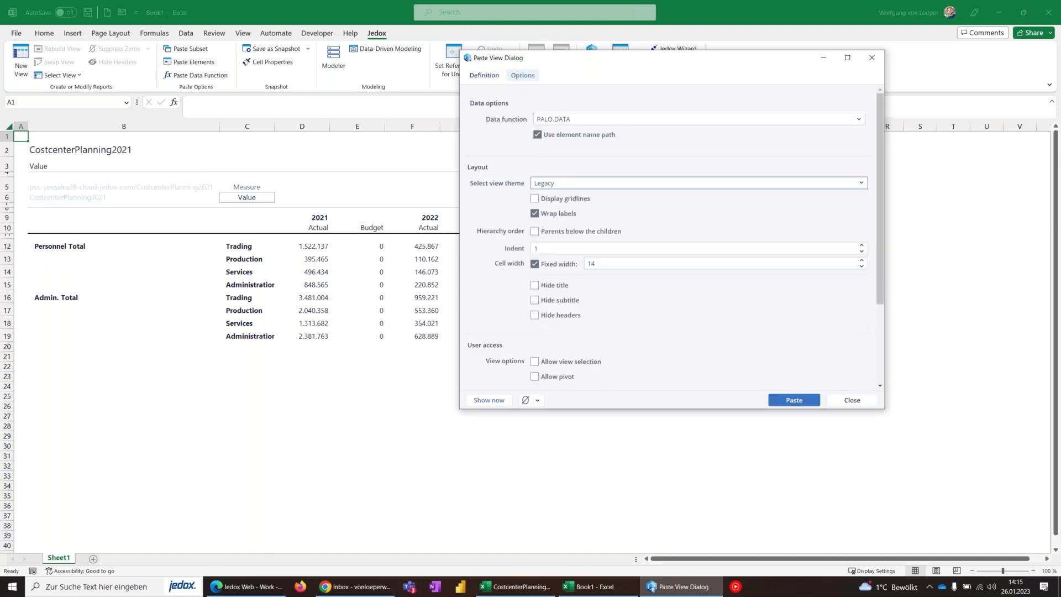
pyautogui.click(591, 183)
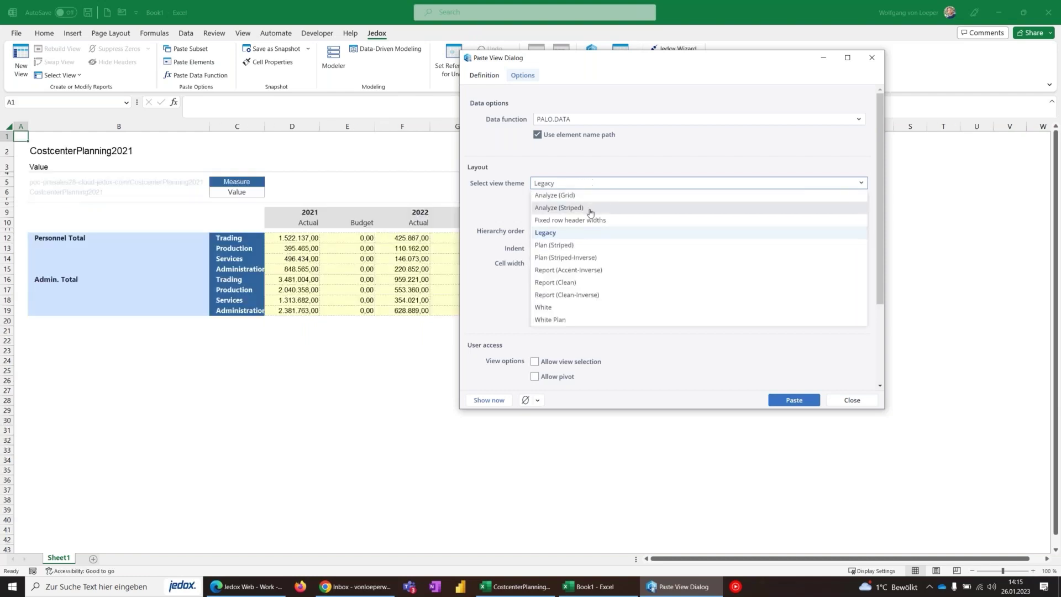
pyautogui.click(583, 250)
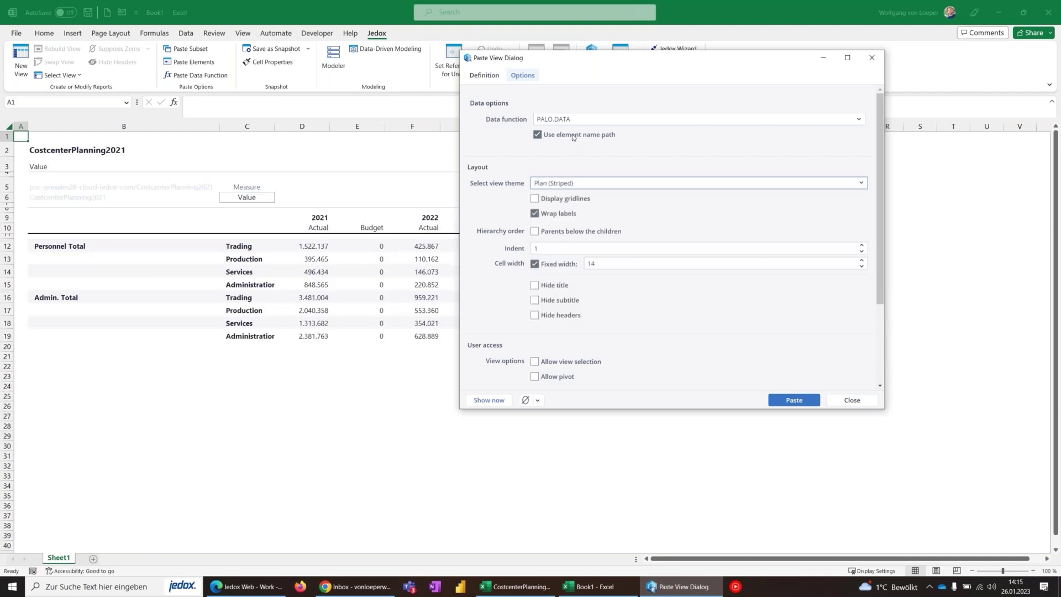
pyautogui.click(489, 79)
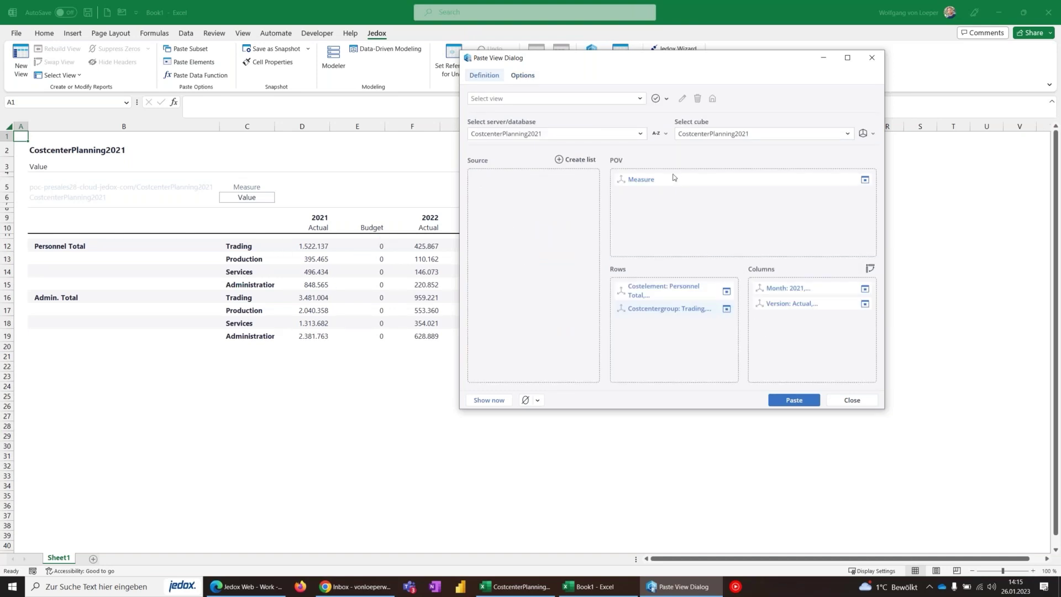
# Paste the CostcenterPlanning2021 view into Book1 without saving it as a new view.
pyautogui.click(666, 98)
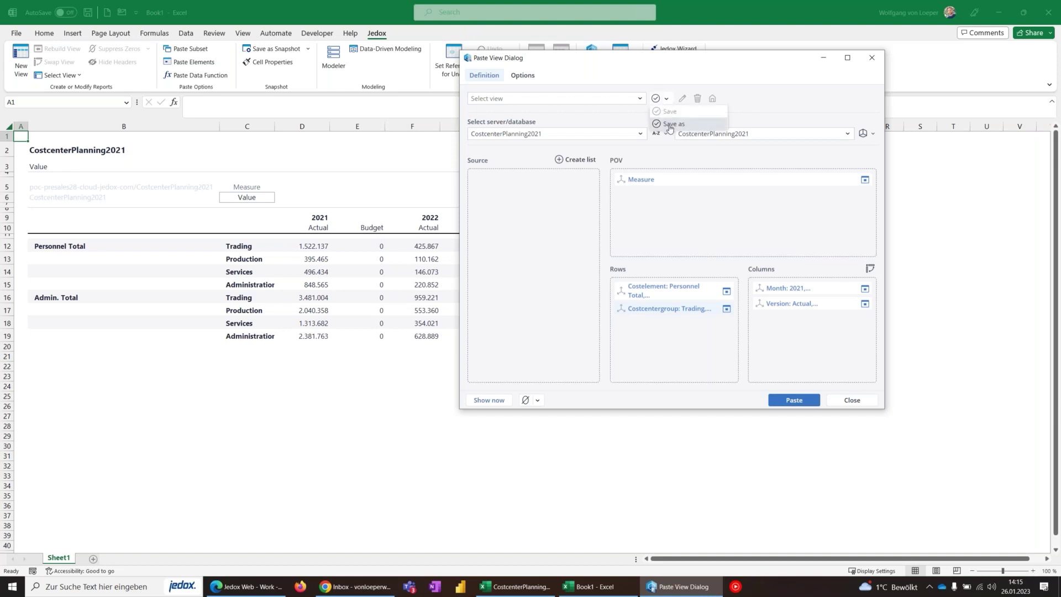
pyautogui.click(591, 102)
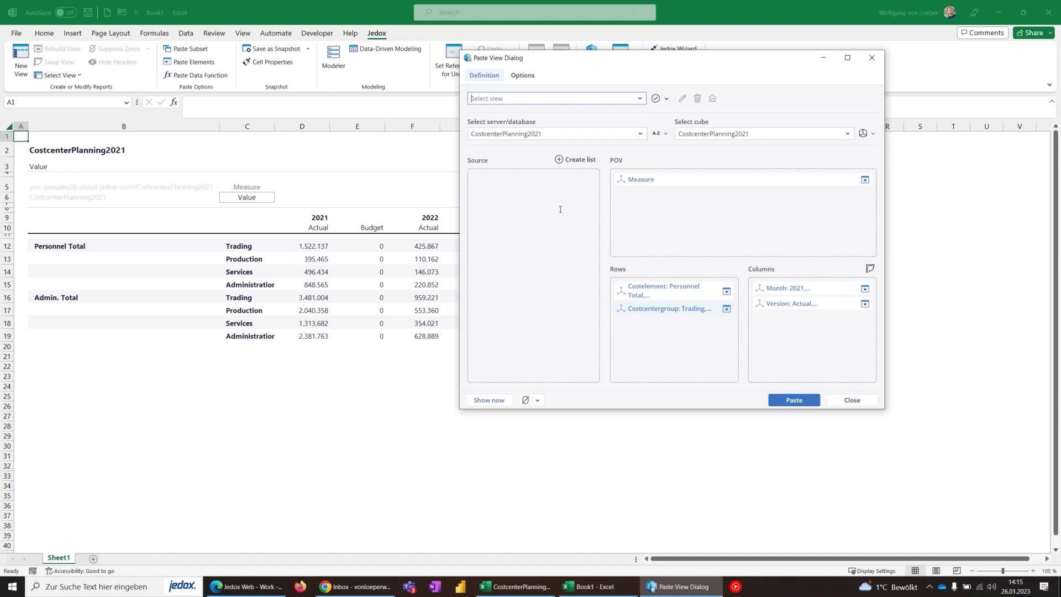
pyautogui.click(656, 99)
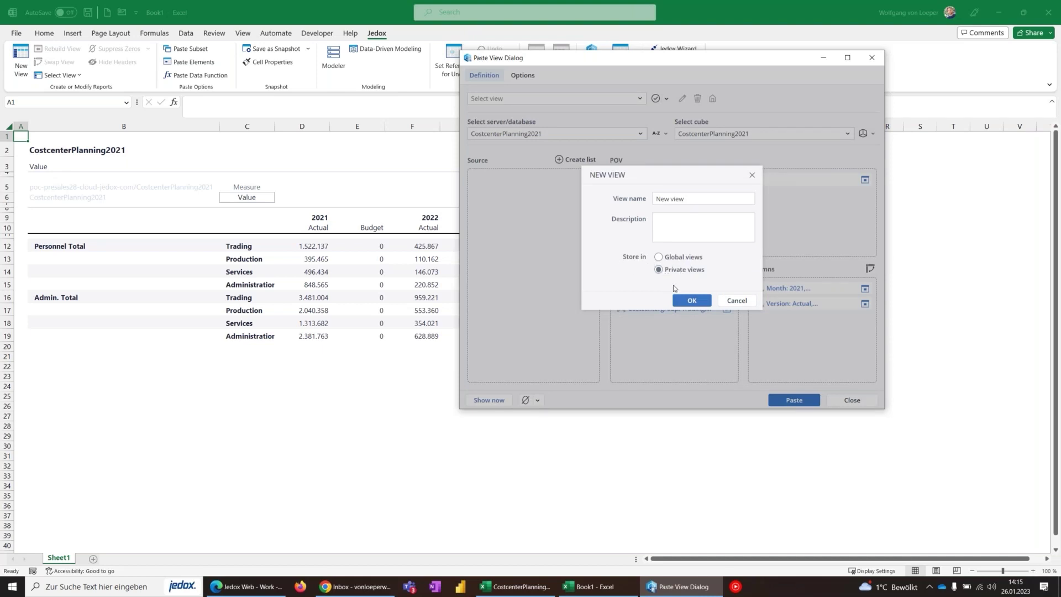
pyautogui.click(735, 301)
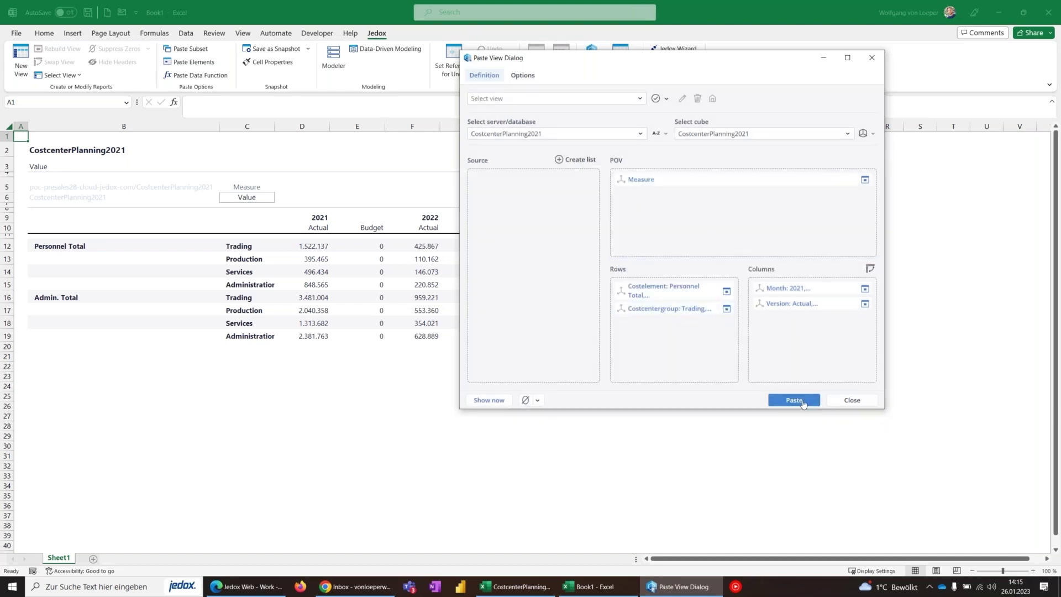
pyautogui.click(802, 405)
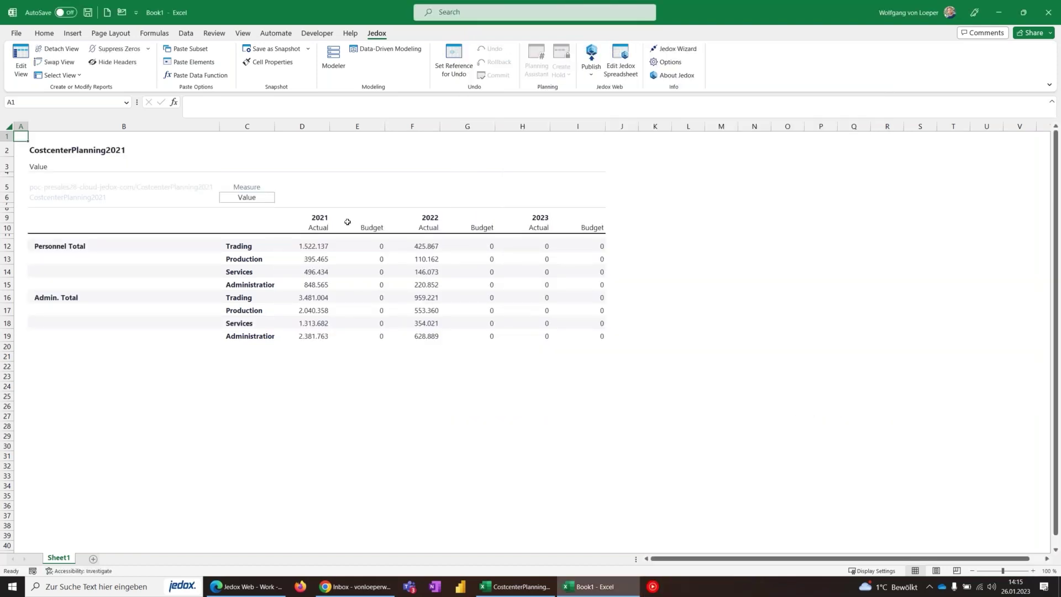
# Drill 2021 into its quarters, briefly expanding and collapsing 2021-Q1's months.
pyautogui.doubleClick(321, 217)
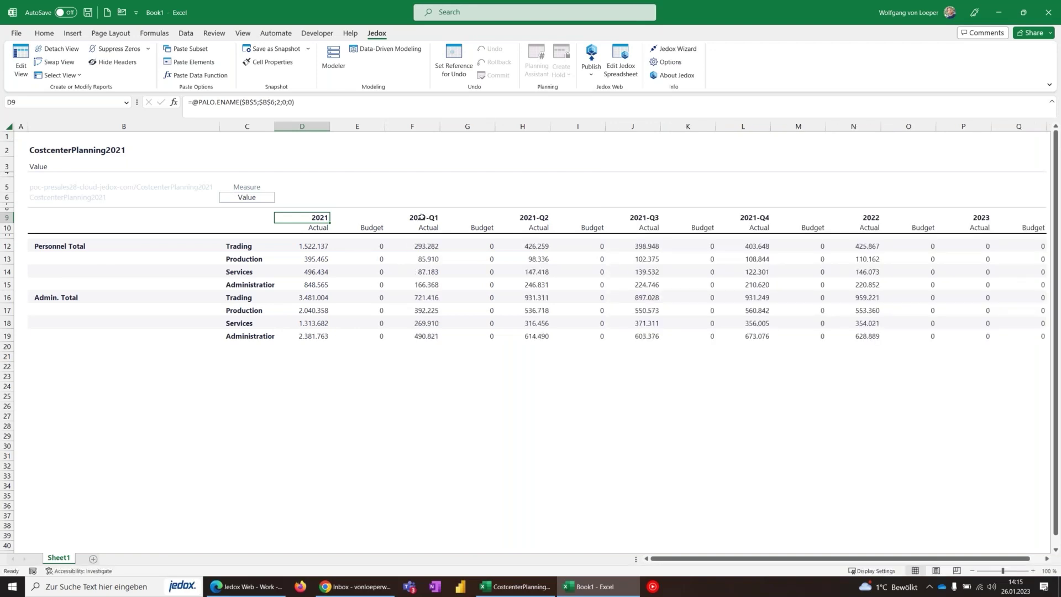
pyautogui.doubleClick(422, 217)
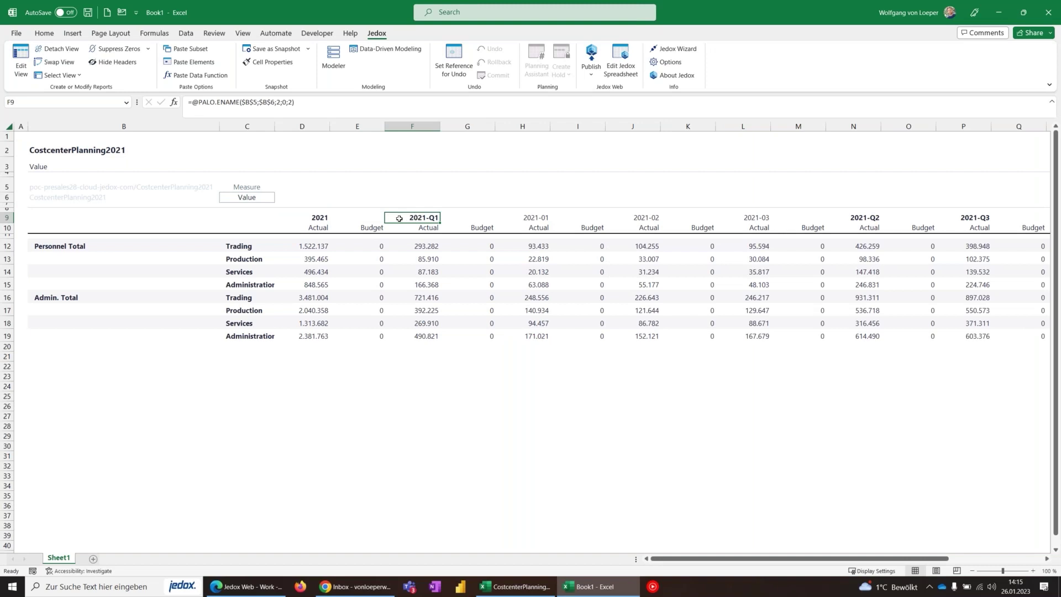
pyautogui.click(321, 217)
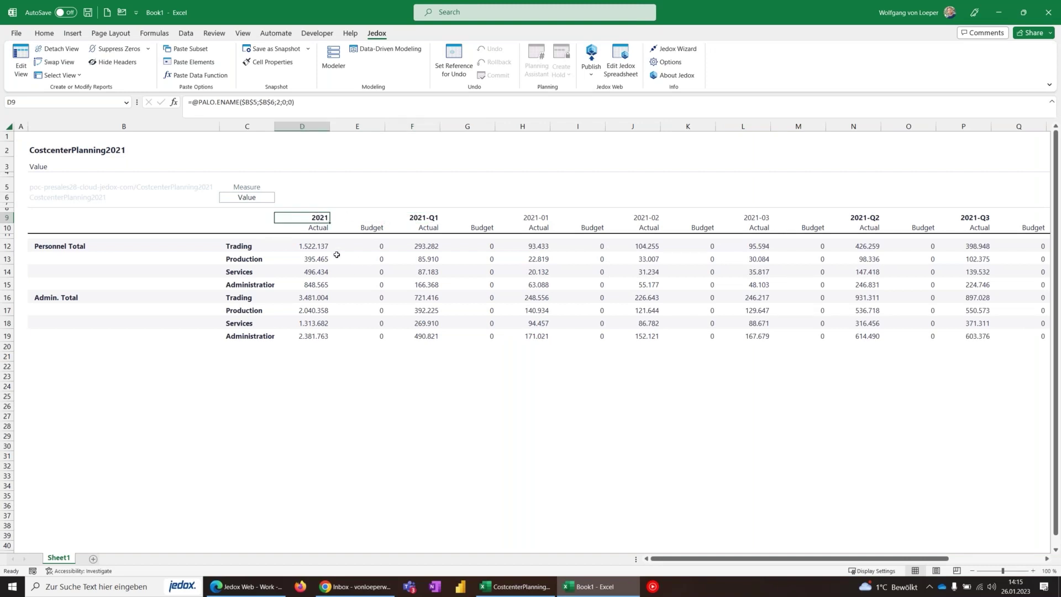
pyautogui.doubleClick(424, 217)
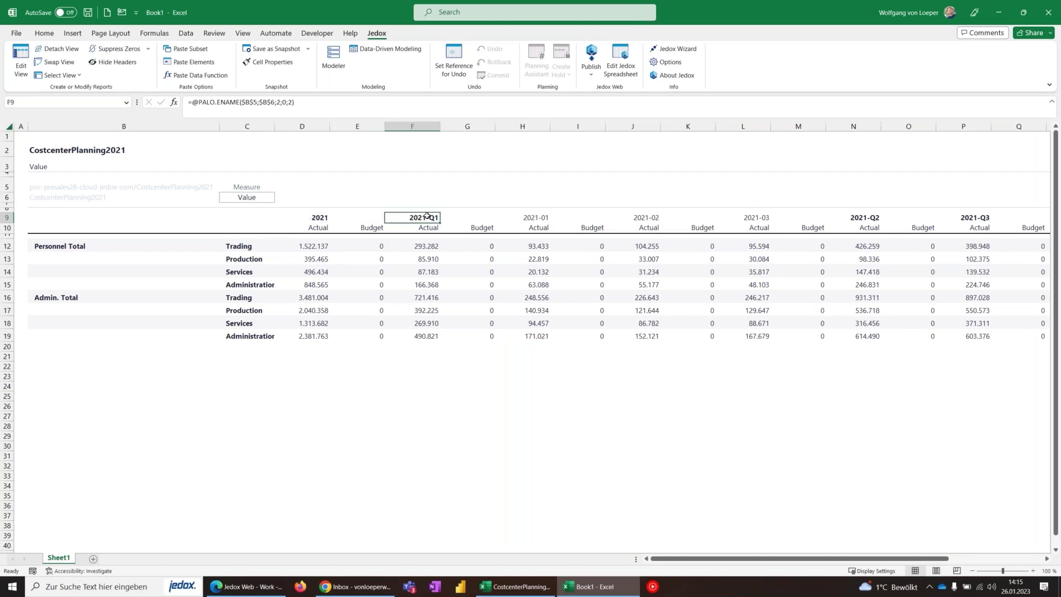
# Apply Nested sort (asc) on 2021 and expand Trading into its four cost centers.
pyautogui.click(318, 217)
pyautogui.rightClick(313, 219)
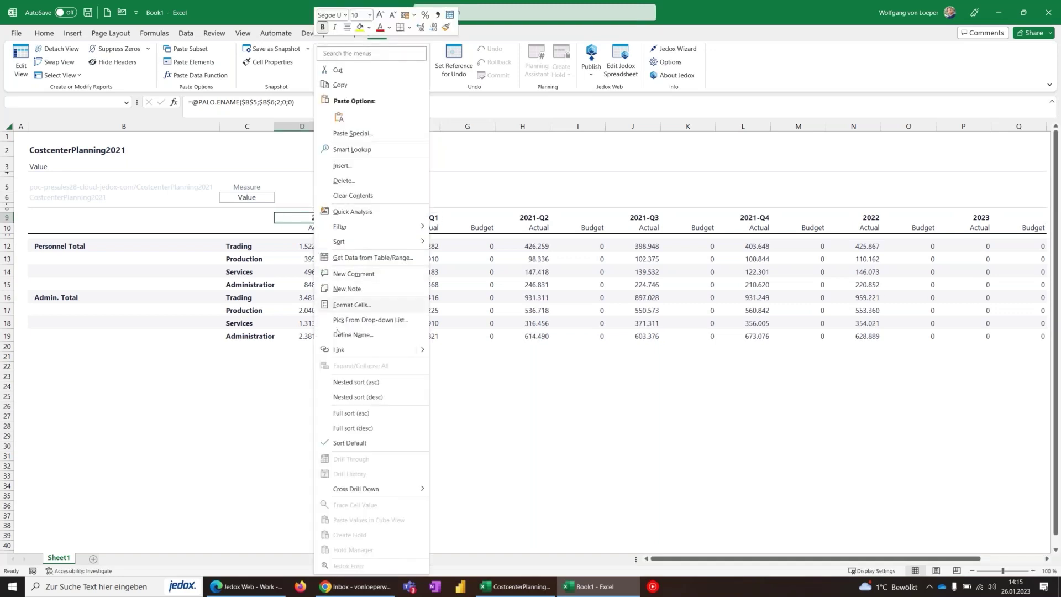
pyautogui.click(361, 382)
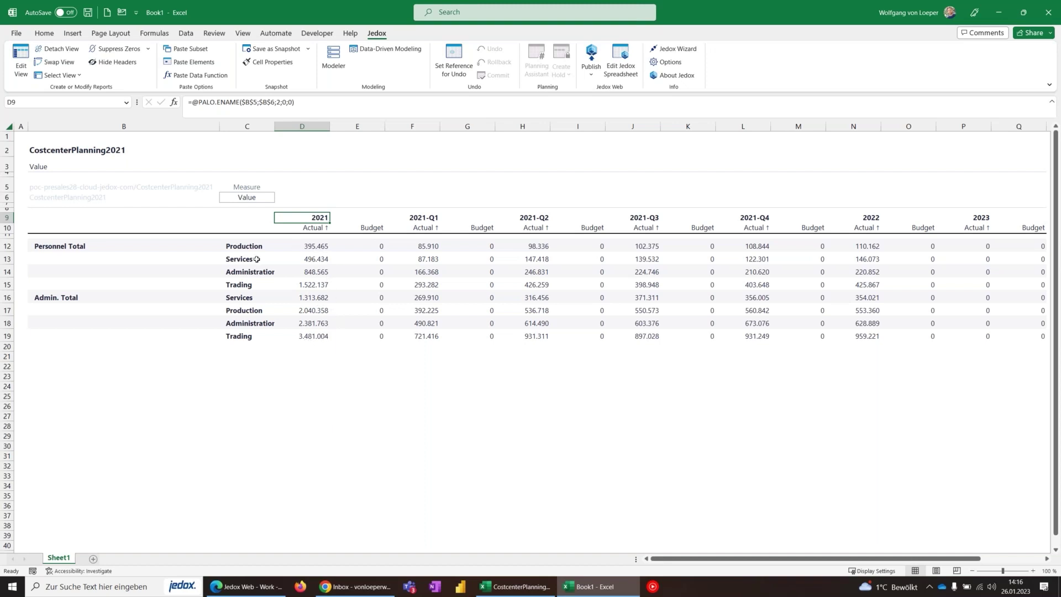
pyautogui.doubleClick(240, 337)
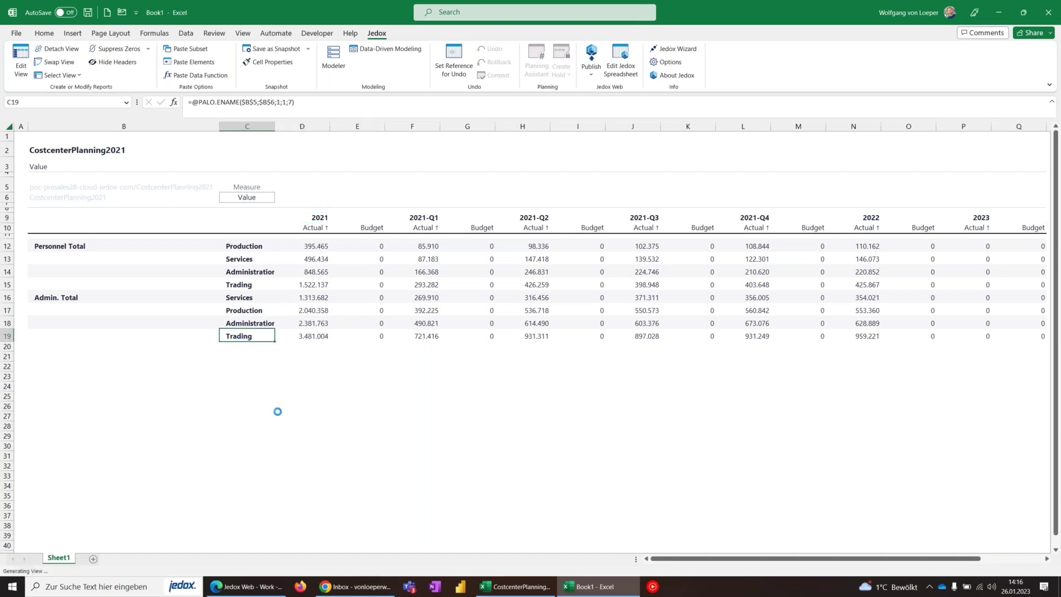
# Select the four cost centers' 2021 values, then show cost elements by Name_en alias.
pyautogui.click(316, 349)
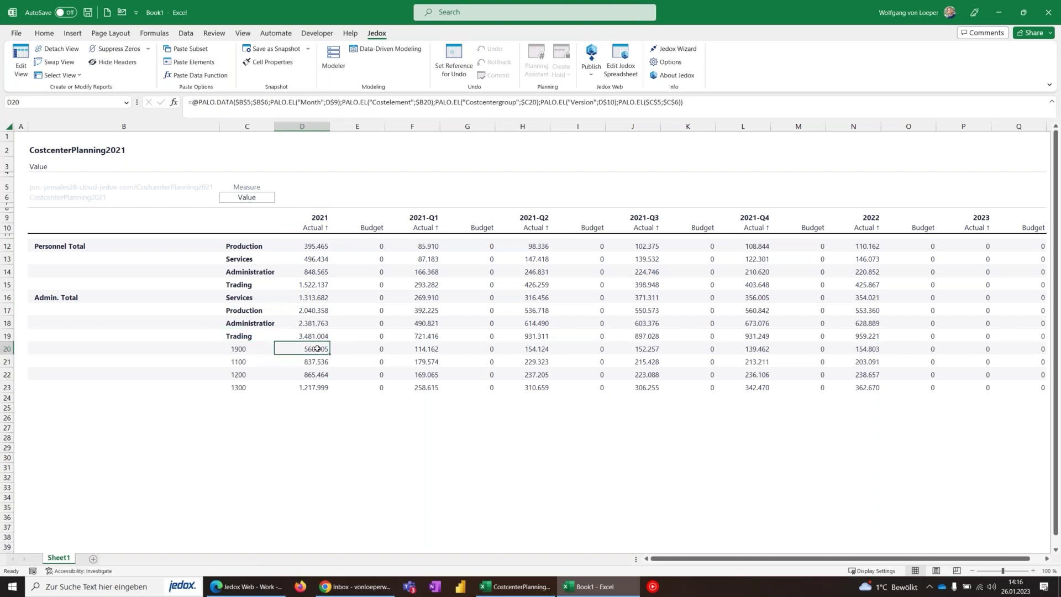
pyautogui.moveTo(316, 360); pyautogui.dragTo(316, 387)
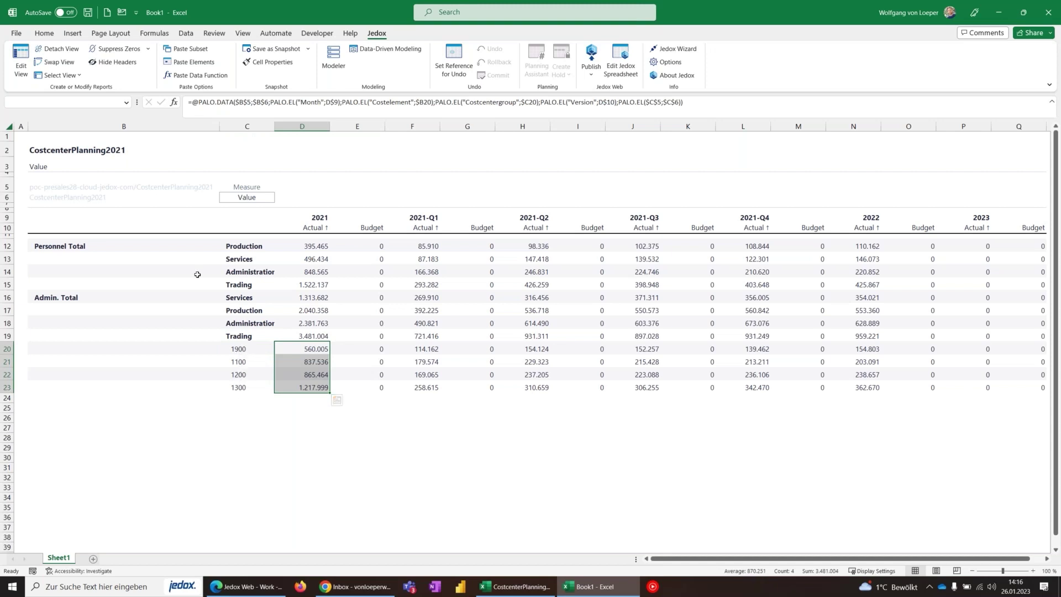
pyautogui.click(20, 65)
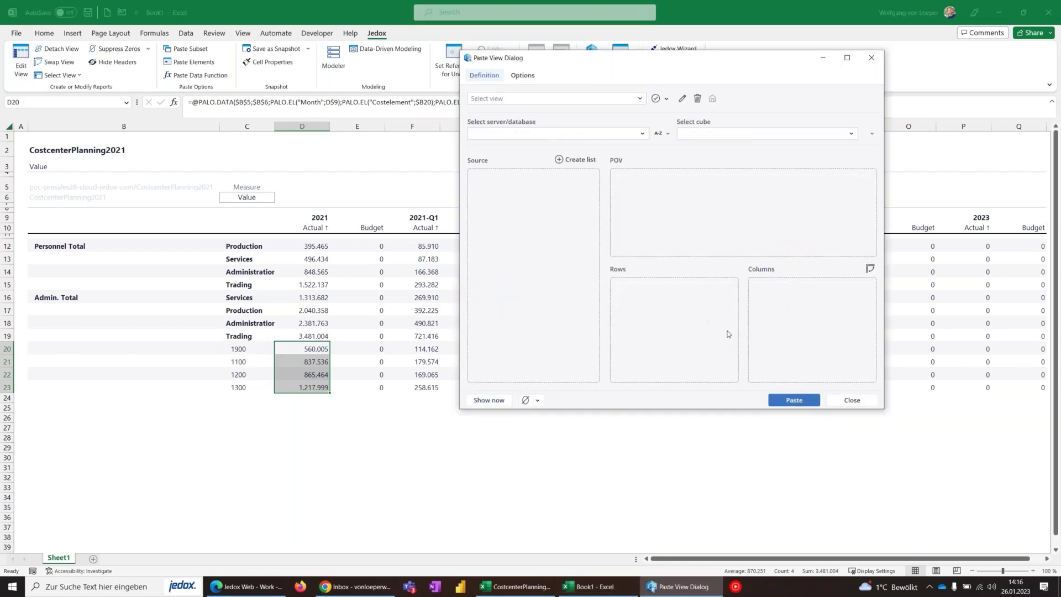
pyautogui.click(727, 293)
pyautogui.click(594, 329)
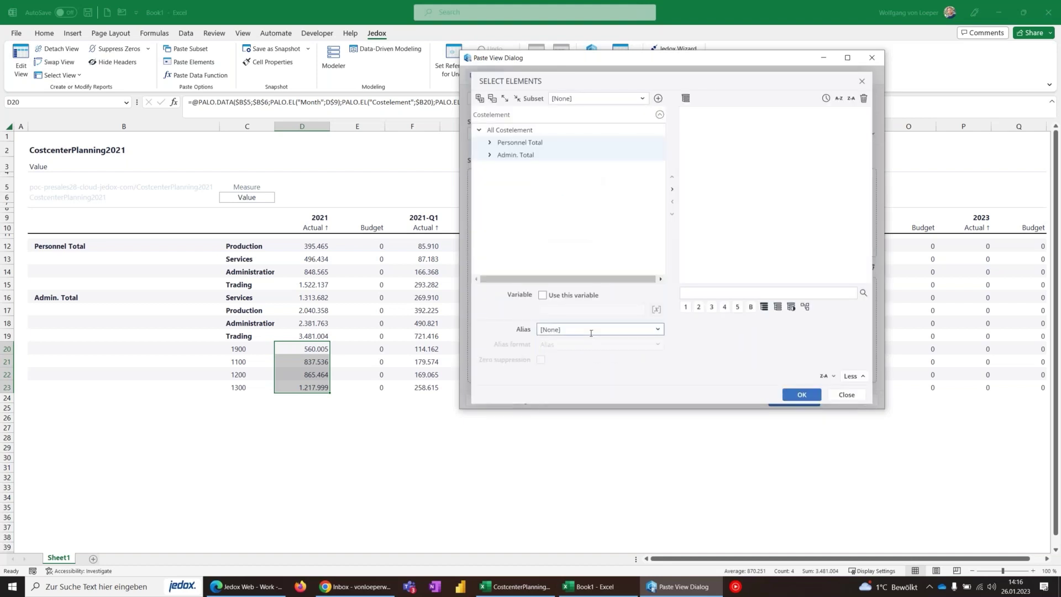
pyautogui.click(581, 351)
pyautogui.click(801, 395)
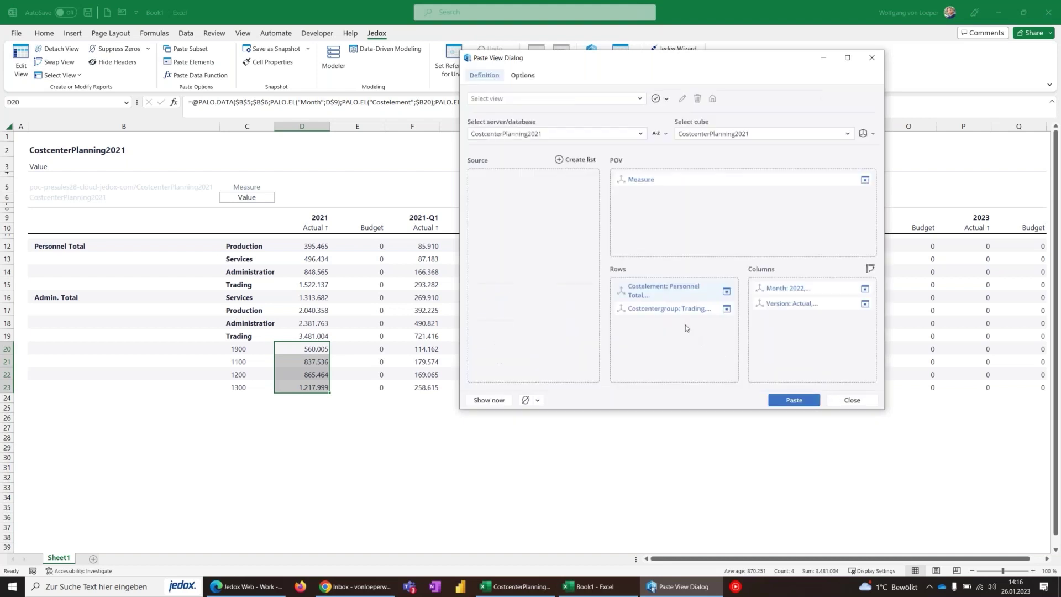
# Show Costcentergroup by its Name_en alias and re-paste the view into the sheet.
pyautogui.click(727, 309)
pyautogui.click(572, 330)
pyautogui.click(555, 353)
pyautogui.click(800, 395)
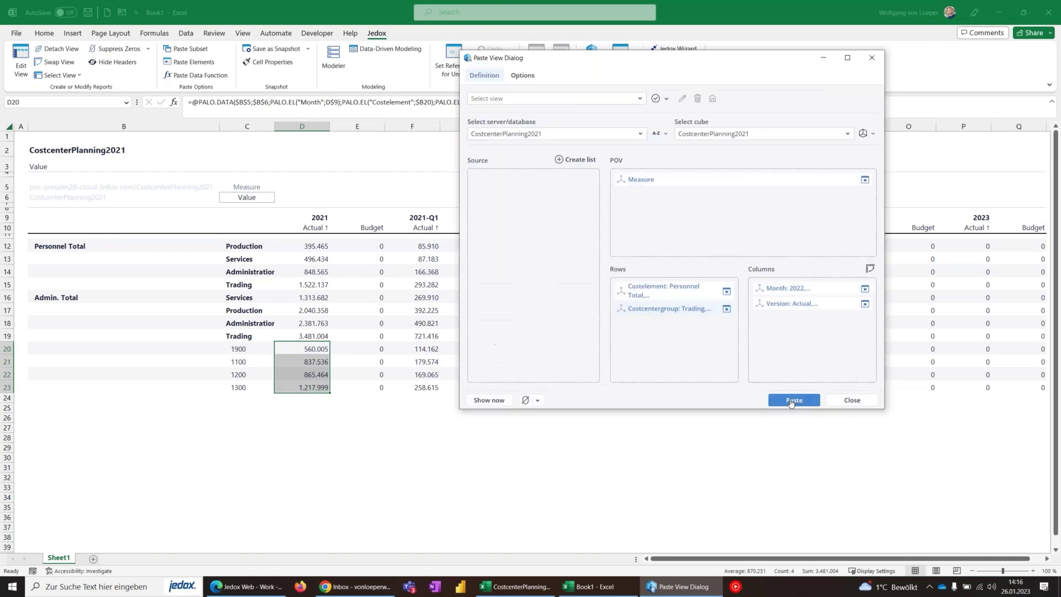
pyautogui.click(793, 400)
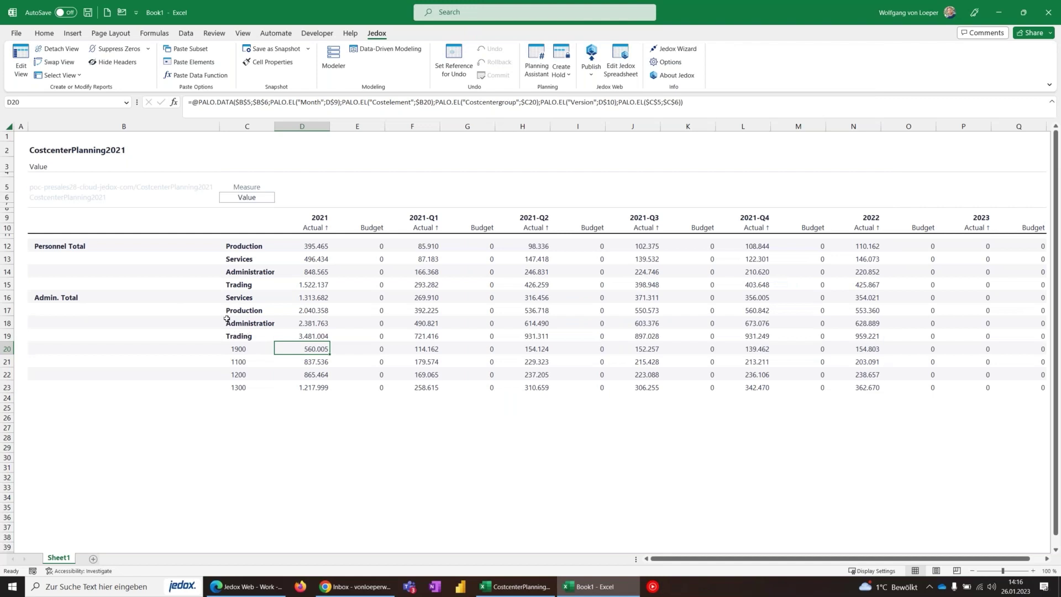
pyautogui.click(240, 336)
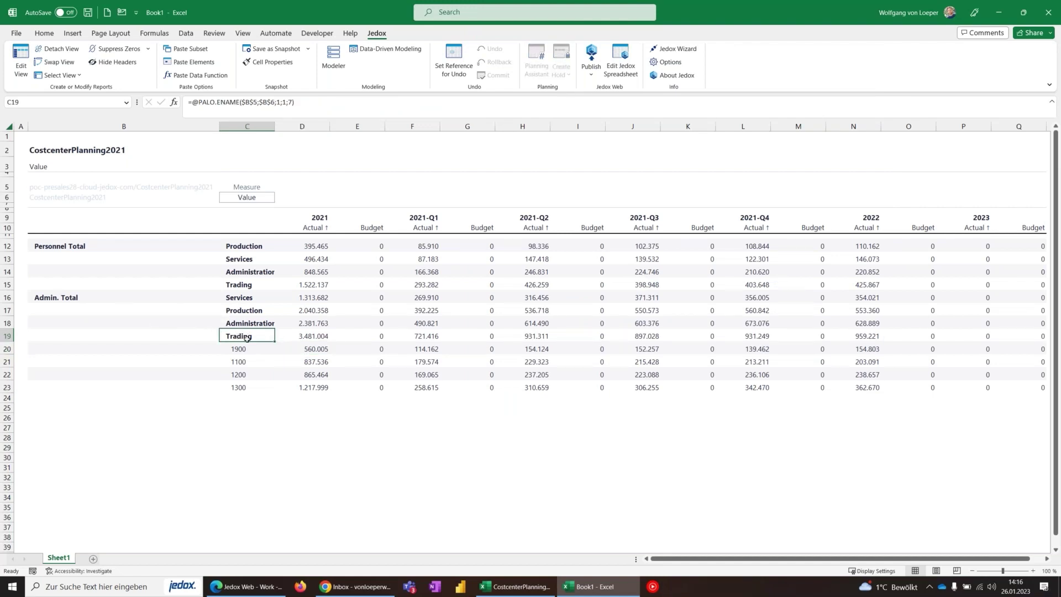
# Collapse Trading's cost centers and expand Personnel Total and Salaries/Wages into their sub-items.
pyautogui.doubleClick(245, 336)
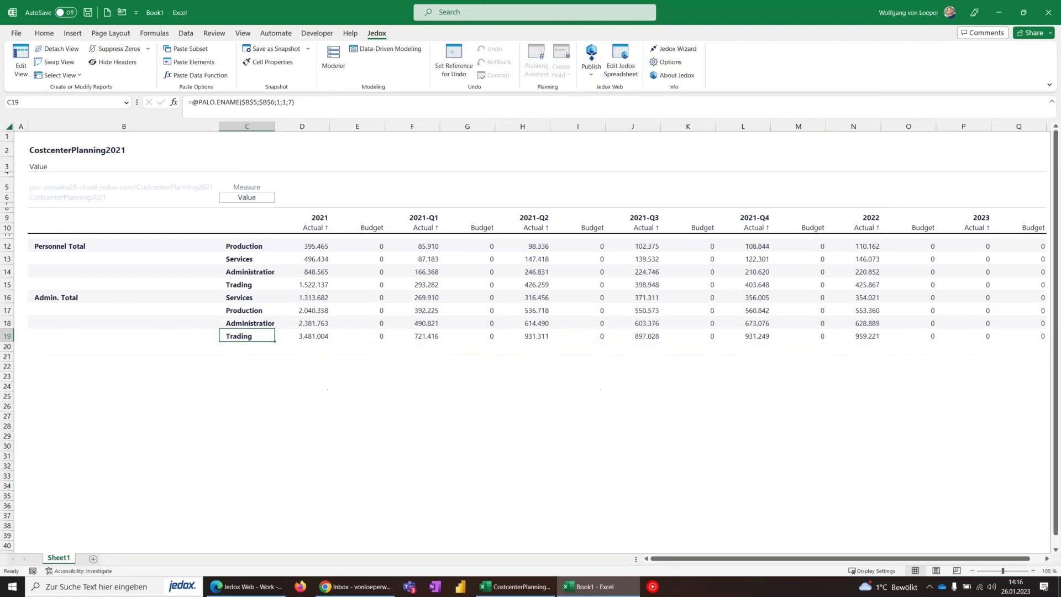
pyautogui.doubleClick(240, 336)
pyautogui.doubleClick(72, 248)
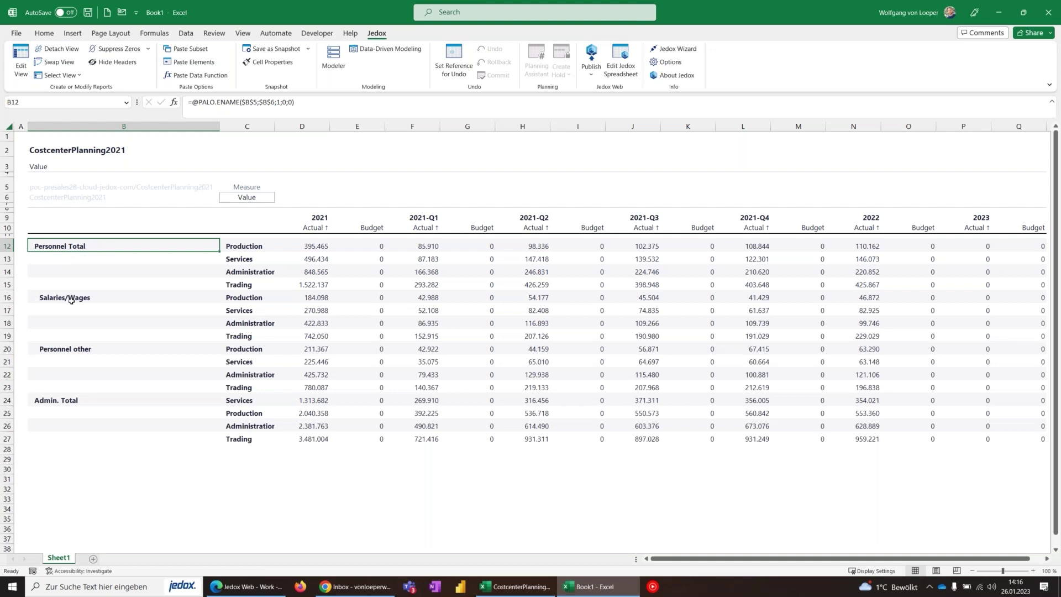
pyautogui.doubleClick(64, 298)
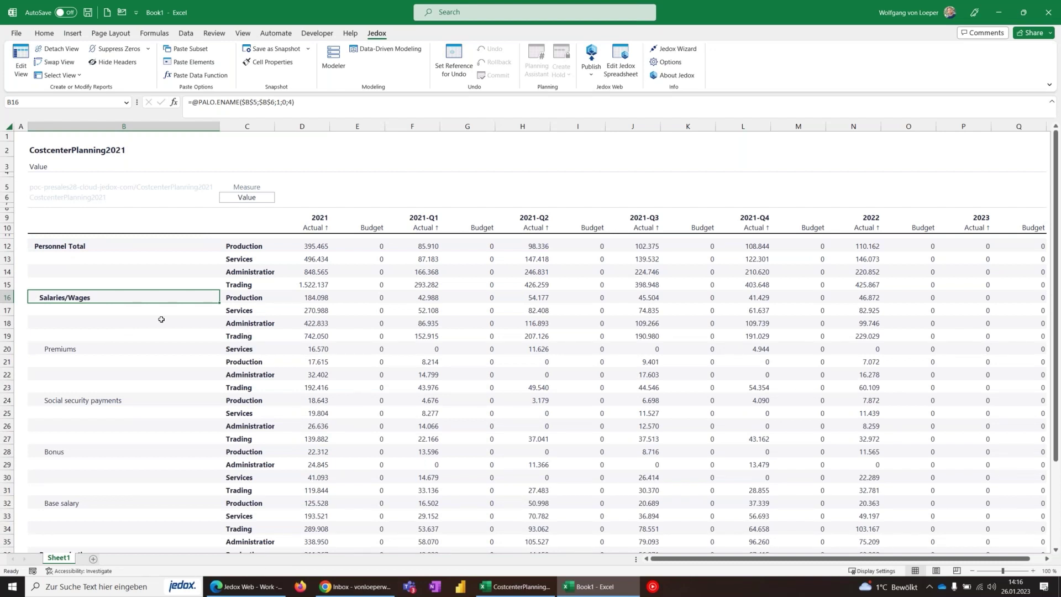
# Select the Trading cells in rows 15 and 19 and choose Create Filter.
pyautogui.click(254, 284)
pyautogui.hotkey('shift', 'Right')
pyautogui.hotkey('shift', 'Right')
pyautogui.hotkey('shift', 'Right')
pyautogui.hotkey('shift', 'Right')
pyautogui.hotkey('shift', 'Right')
pyautogui.hotkey('shift', 'Right')
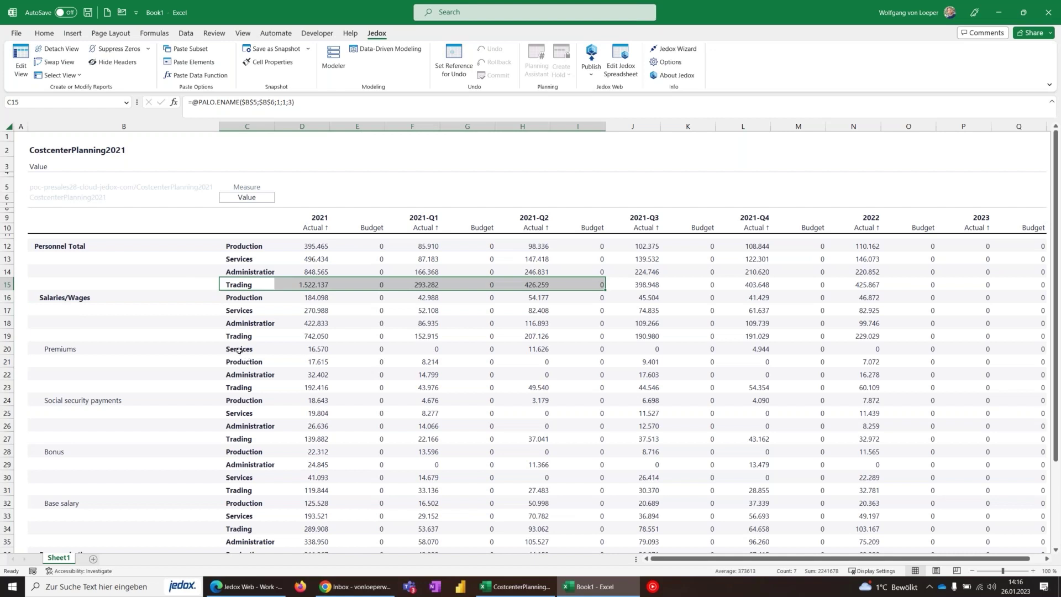
pyautogui.click(240, 338)
pyautogui.hotkey('shift', 'Right')
pyautogui.hotkey('shift', 'Right')
pyautogui.hotkey('shift', 'Right')
pyautogui.hotkey('shift', 'Right')
pyautogui.hotkey('shift', 'Right')
pyautogui.hotkey('shift', 'Right')
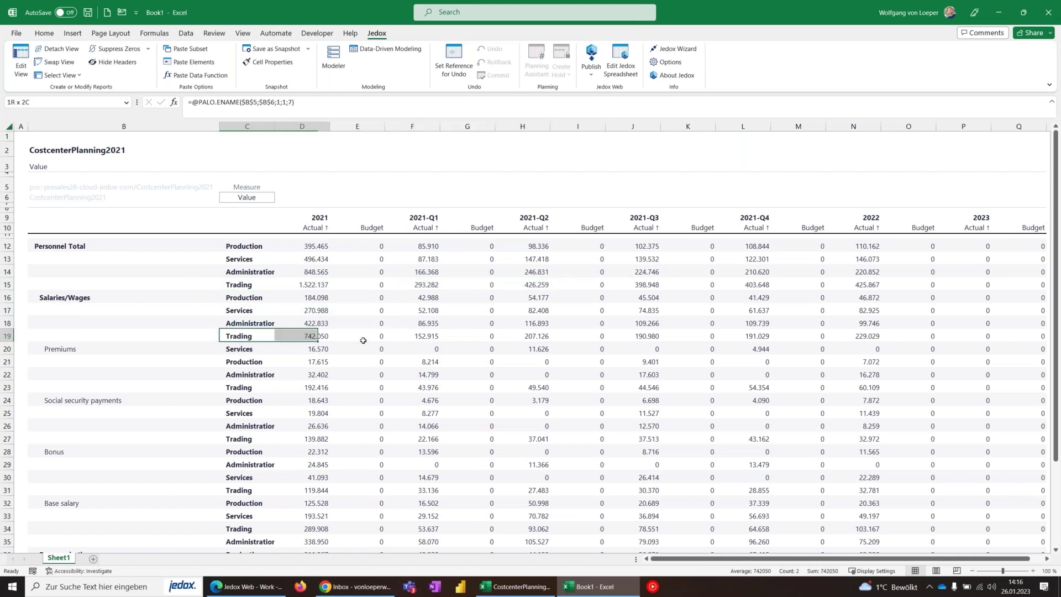
pyautogui.rightClick(230, 286)
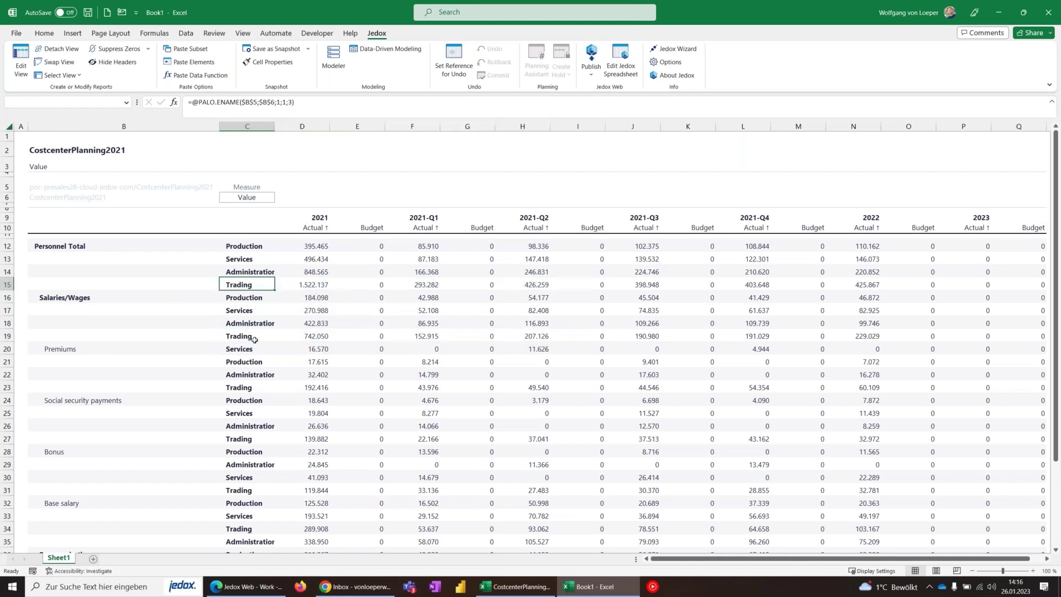
pyautogui.click(262, 438)
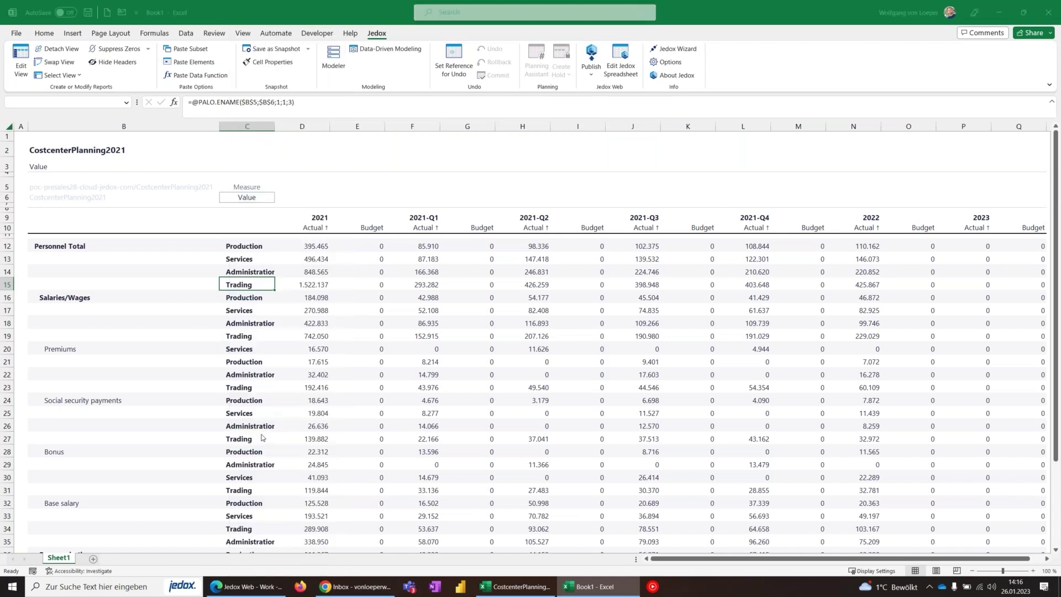
# Create a Costcentergroup filter with only Trading checked.
pyautogui.click(130, 171)
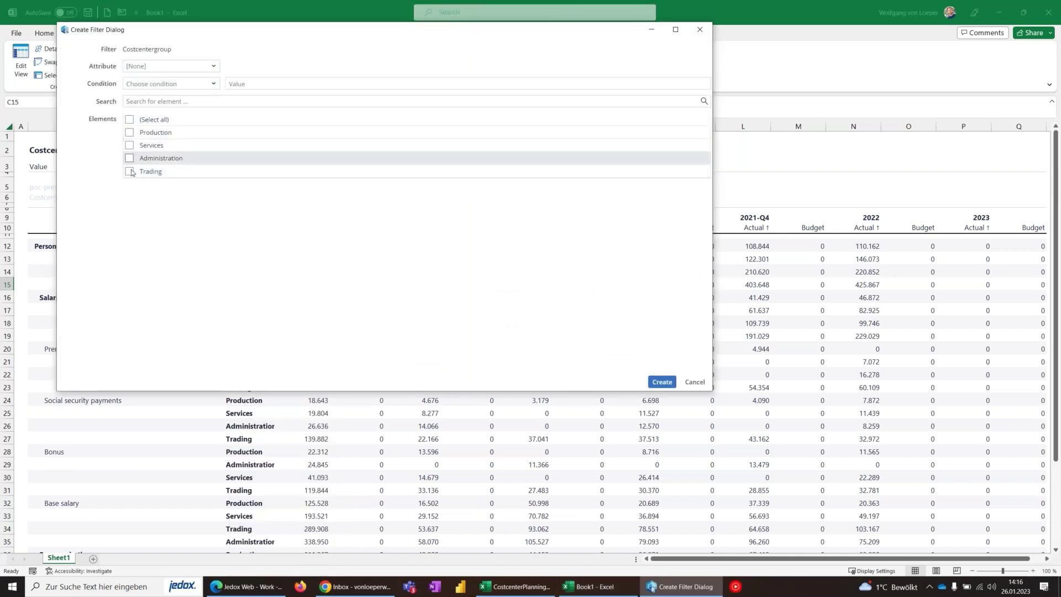
pyautogui.click(662, 383)
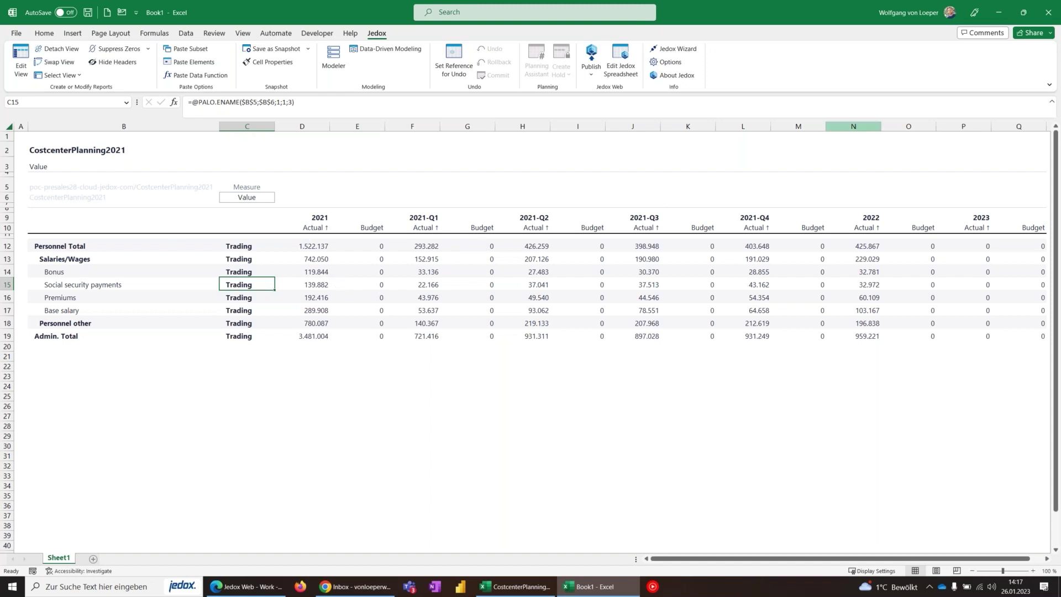
# Close Book1 without saving and group the PY, PY-YTD and Actuals YTD Administration sheets.
pyautogui.click(1049, 15)
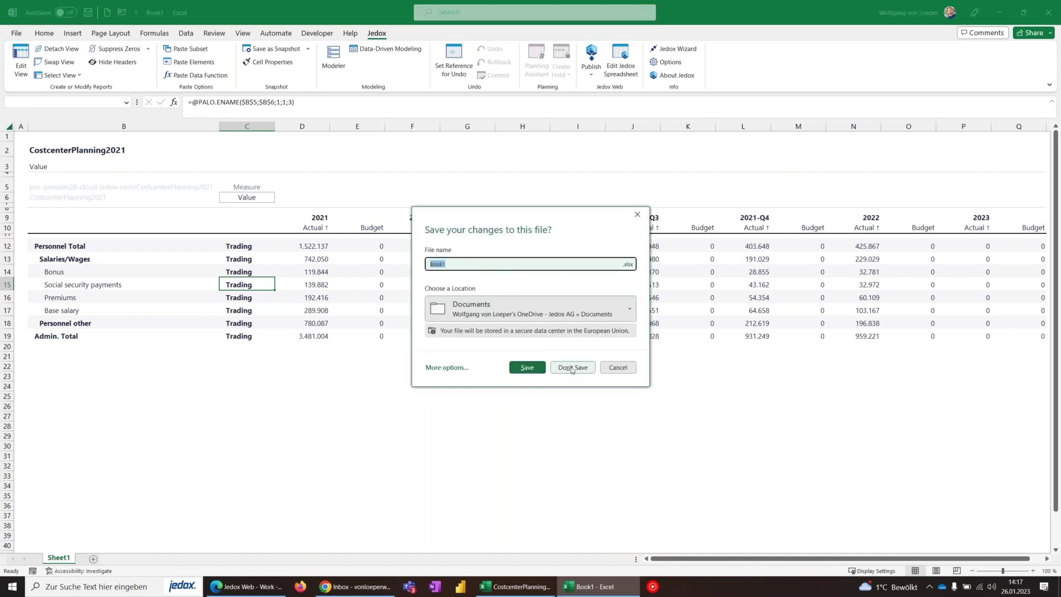
pyautogui.click(572, 368)
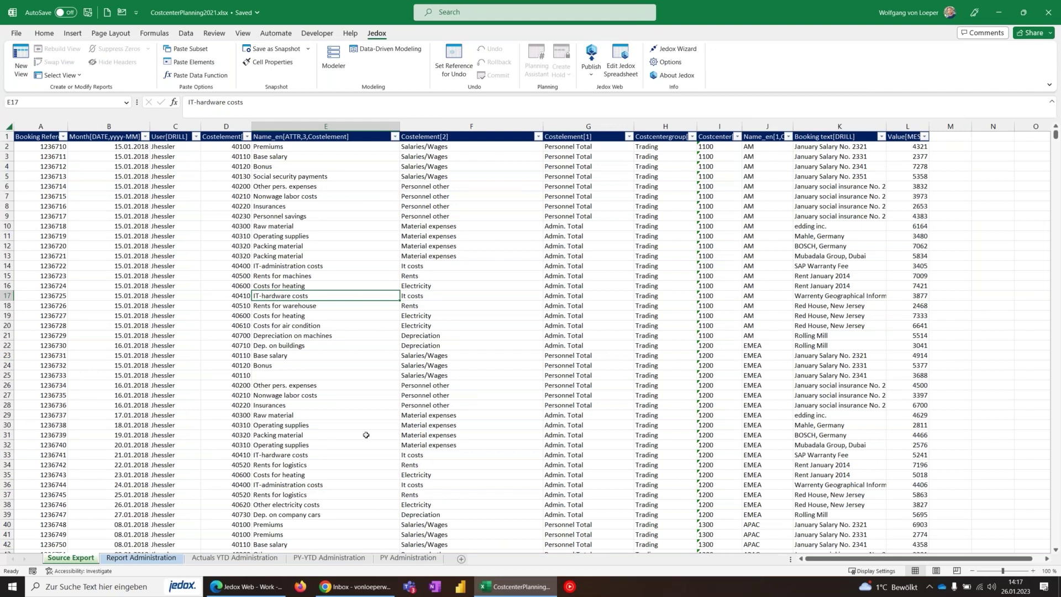
pyautogui.click(419, 560)
pyautogui.keyDown('ctrl'); pyautogui.click(356, 558); pyautogui.keyUp('ctrl')
pyautogui.keyDown('ctrl'); pyautogui.click(235, 558); pyautogui.keyUp('ctrl')
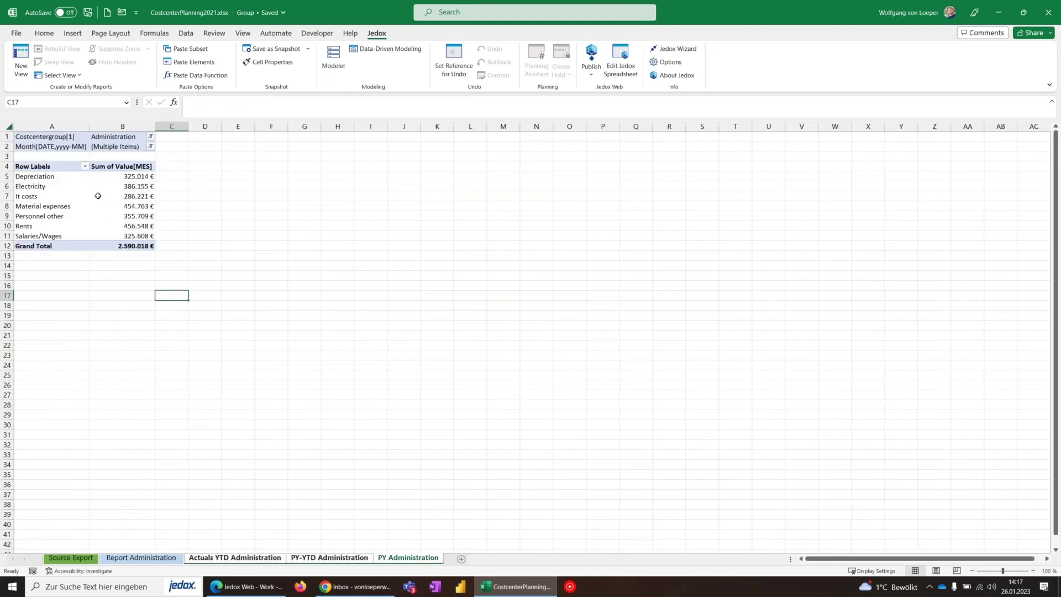
# Check D19's lookup formula on Report Administration, then regroup Actuals YTD, PY-YTD and PY Administration.
pyautogui.keyDown('ctrl'); pyautogui.click(133, 560); pyautogui.keyUp('ctrl')
pyautogui.click(132, 559)
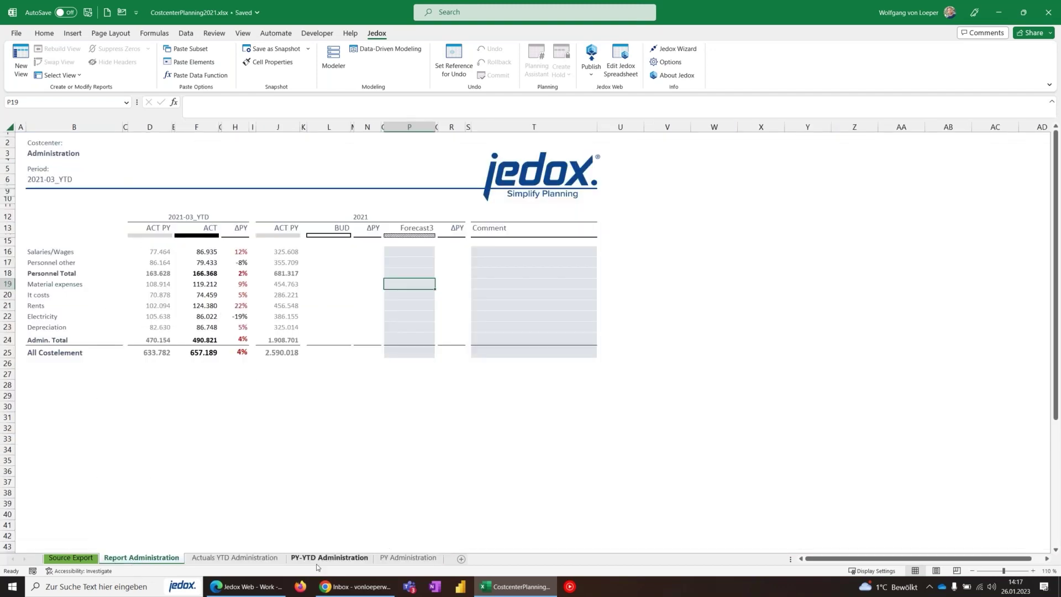
pyautogui.click(157, 282)
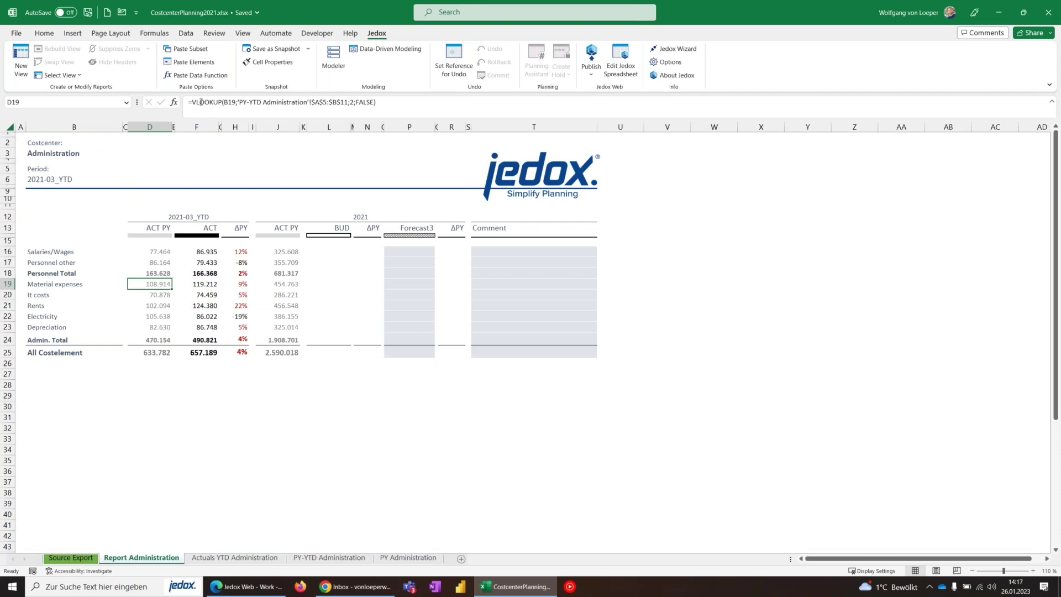
pyautogui.click(258, 558)
pyautogui.keyDown('ctrl'); pyautogui.click(333, 559); pyautogui.keyUp('ctrl')
pyautogui.keyDown('ctrl'); pyautogui.click(387, 559); pyautogui.keyUp('ctrl')
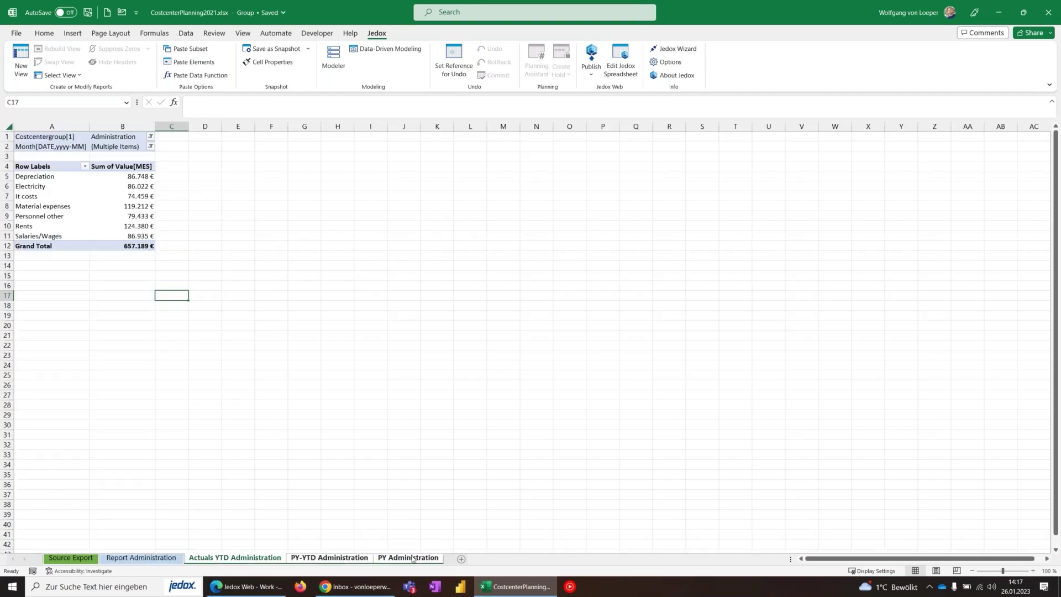
# Delete the grouped Administration pivot sheets and the Source Export sheet.
pyautogui.rightClick(413, 559)
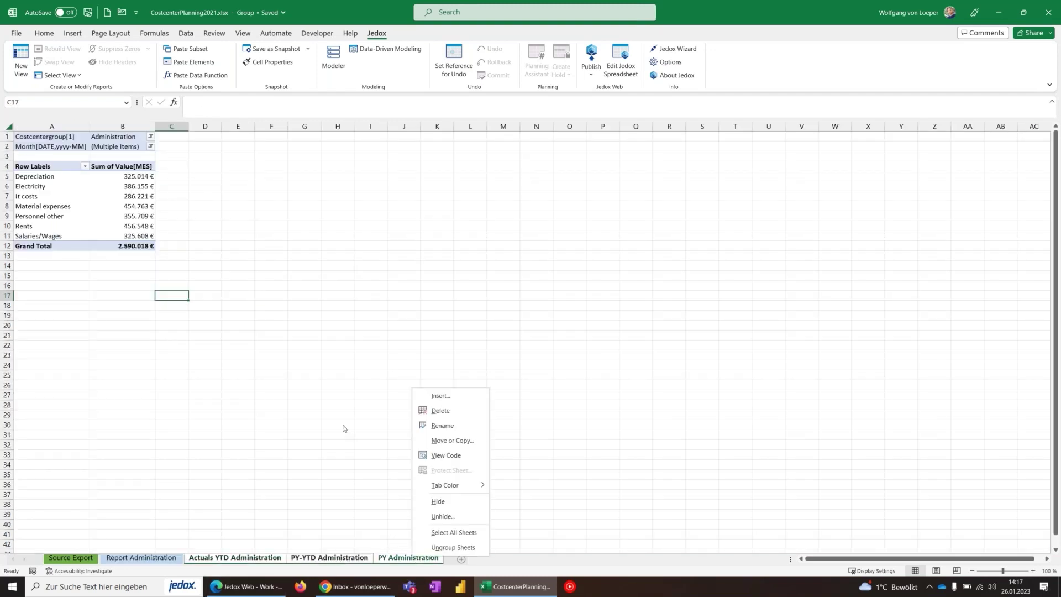
pyautogui.click(460, 411)
pyautogui.click(513, 321)
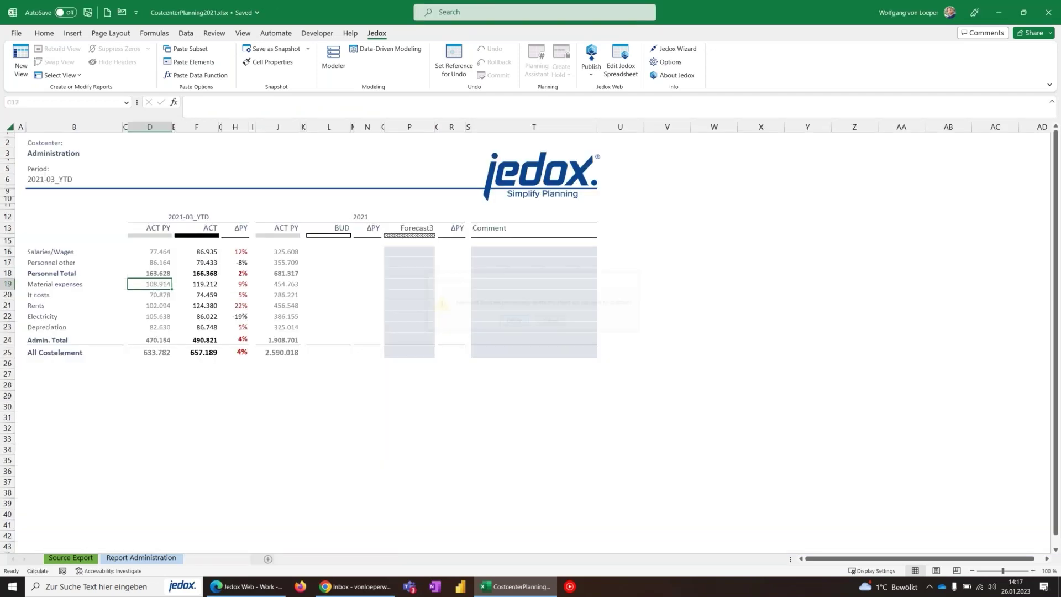
pyautogui.click(81, 560)
pyautogui.rightClick(82, 560)
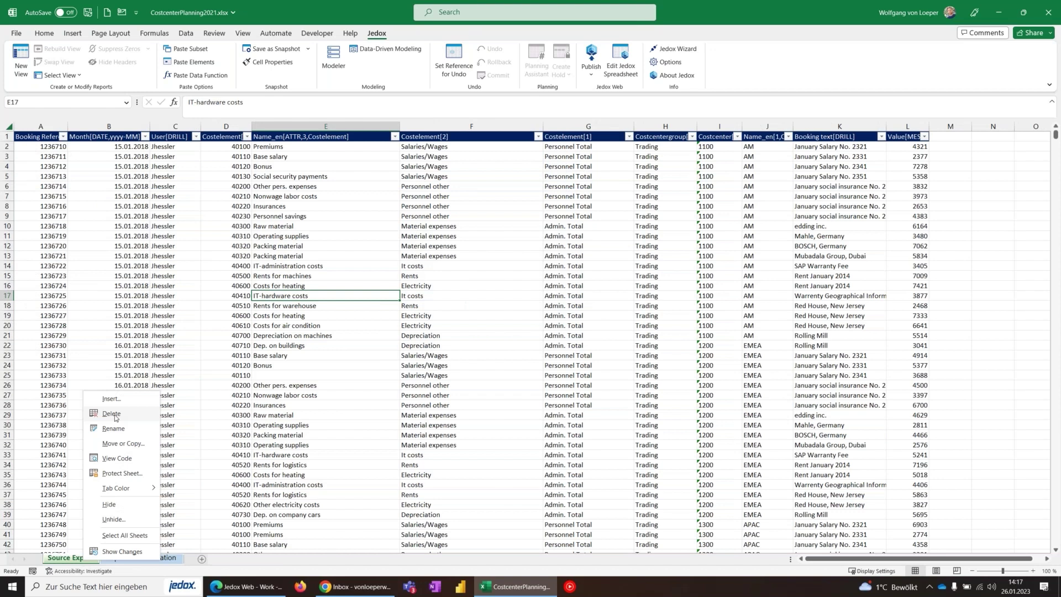
pyautogui.click(99, 410)
pyautogui.press('Return')
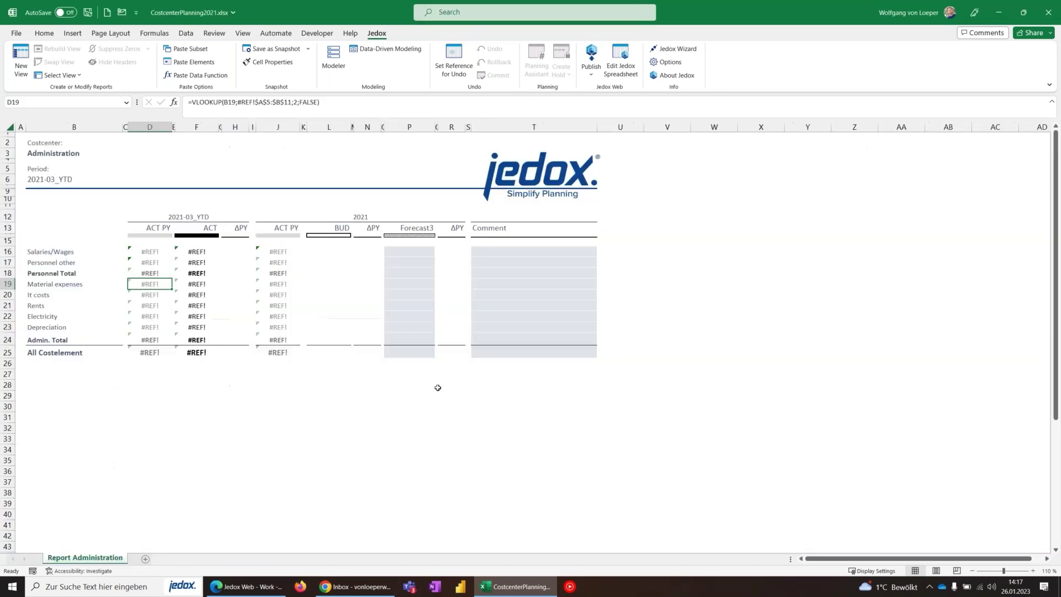
# Multi-select the report ranges D16:D25, F16:F25, J16:J25, L16:L25, column P and T16:T25.
pyautogui.moveTo(146, 253); pyautogui.dragTo(150, 352)
pyautogui.keyDown('ctrl'); pyautogui.moveTo(198, 253); pyautogui.dragTo(197, 352); pyautogui.keyUp('ctrl')
pyautogui.keyDown('ctrl'); pyautogui.moveTo(274, 255); pyautogui.dragTo(277, 352); pyautogui.keyUp('ctrl')
pyautogui.keyDown('ctrl'); pyautogui.moveTo(328, 252); pyautogui.dragTo(339, 352); pyautogui.keyUp('ctrl')
pyautogui.keyDown('ctrl'); pyautogui.moveTo(413, 252); pyautogui.dragTo(411, 353); pyautogui.keyUp('ctrl')
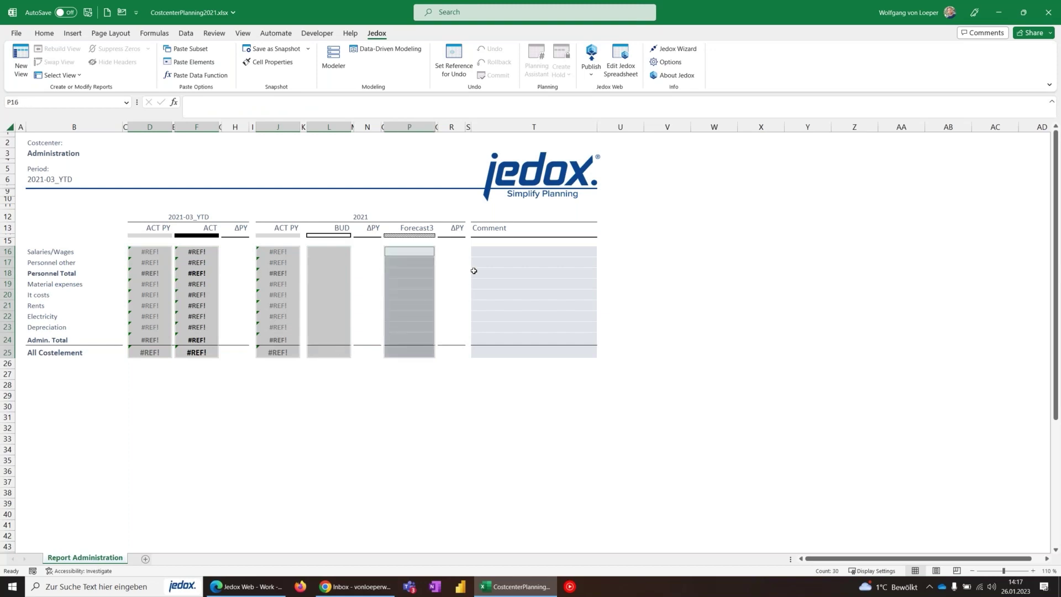
pyautogui.keyDown('ctrl'); pyautogui.moveTo(499, 252); pyautogui.dragTo(502, 356); pyautogui.keyUp('ctrl')
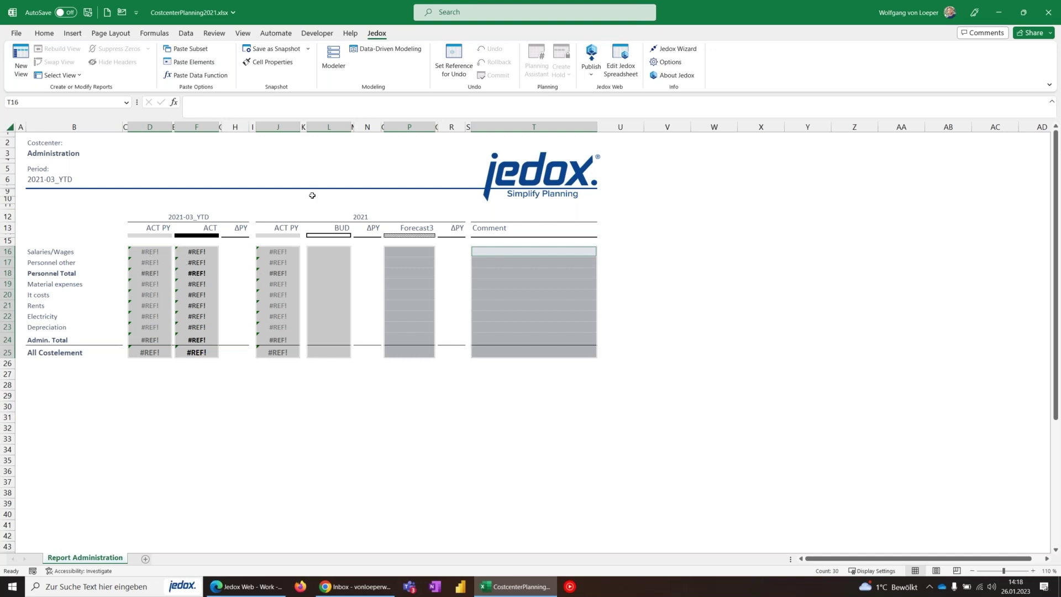
# Paste CostcenterPlanning2021 data functions into the selected cells with Guess arguments enabled.
pyautogui.click(199, 75)
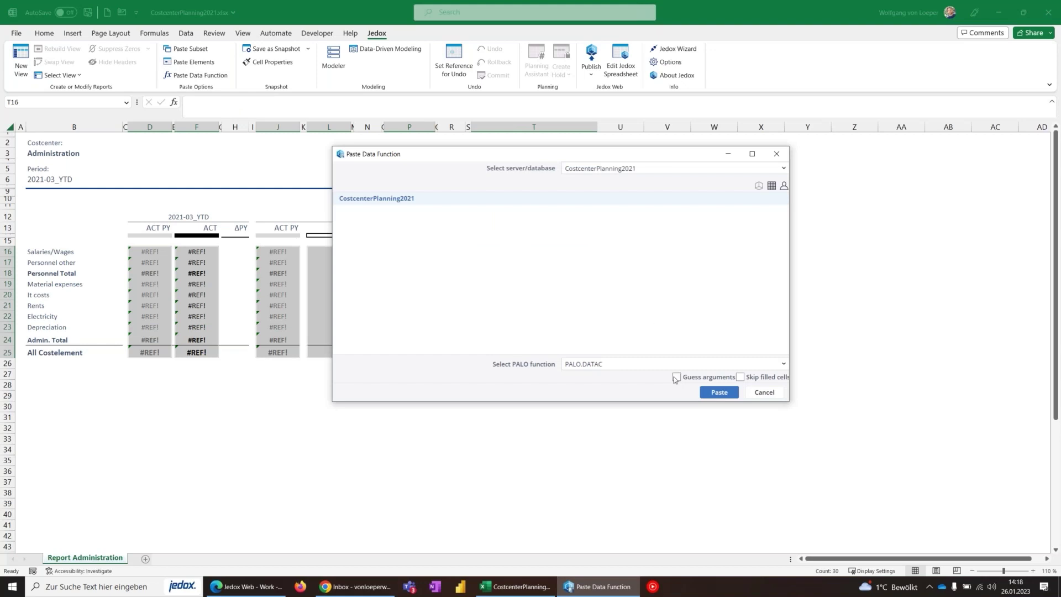
pyautogui.click(650, 166)
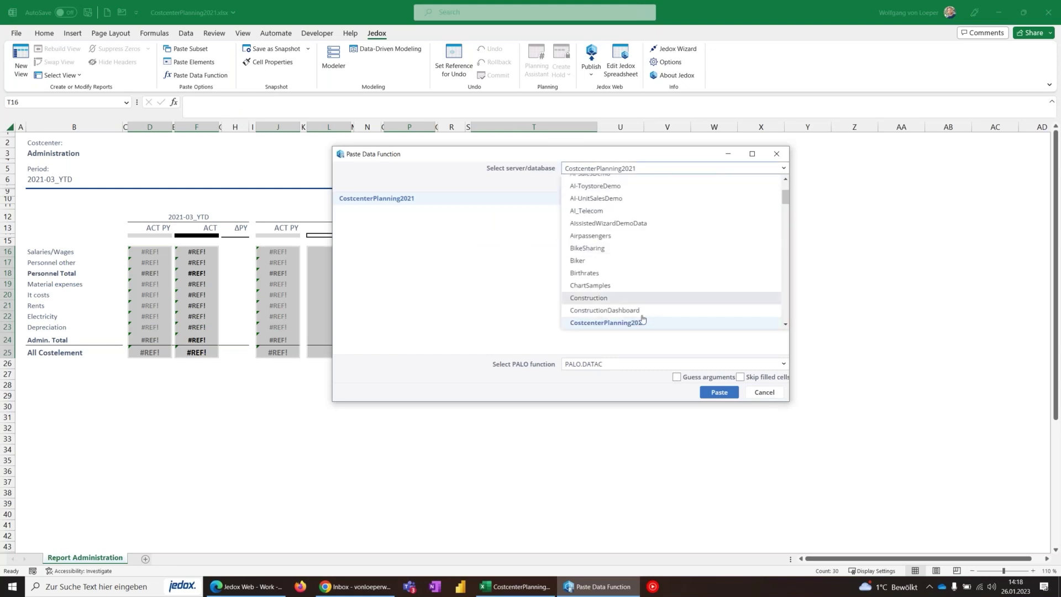
pyautogui.click(638, 324)
pyautogui.click(677, 378)
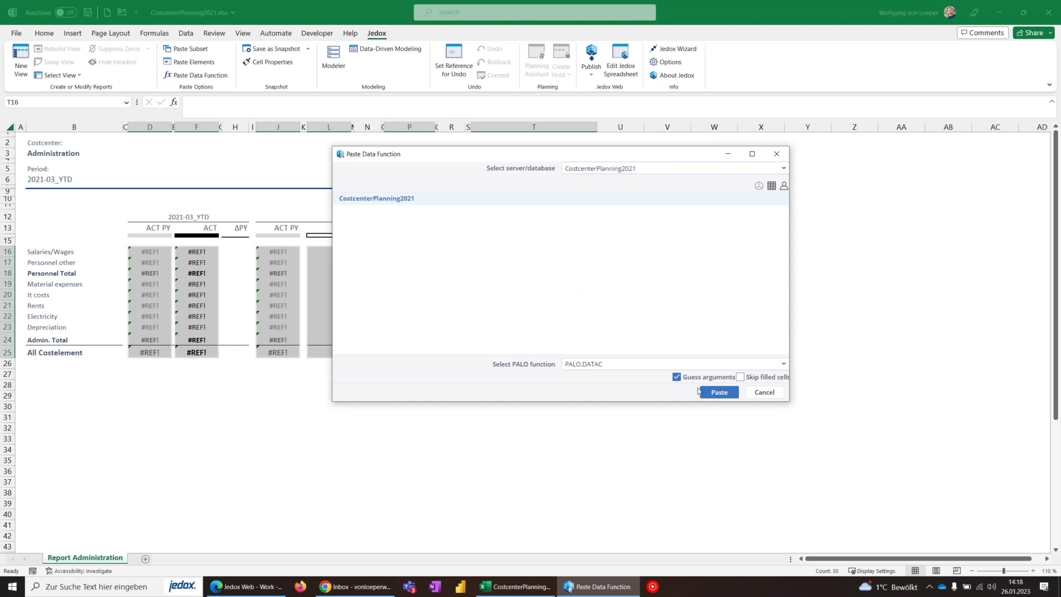
pyautogui.click(722, 398)
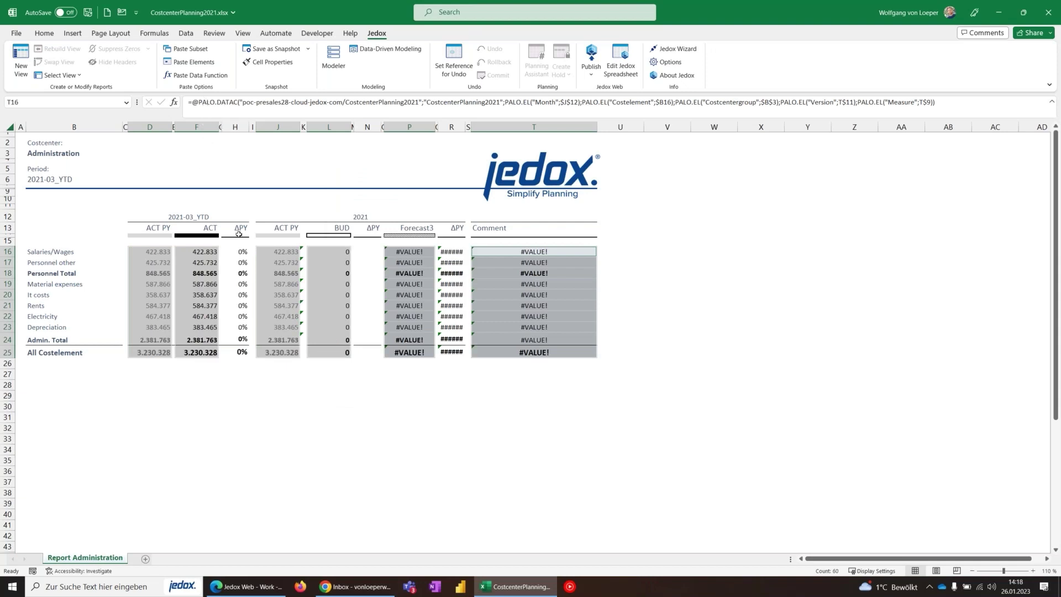
pyautogui.click(149, 283)
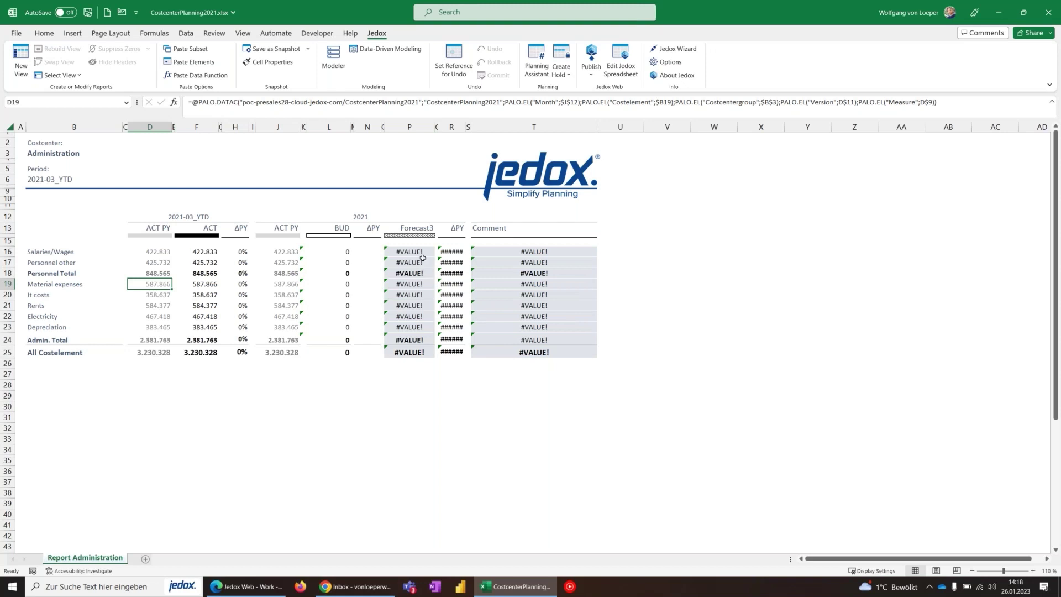
pyautogui.moveTo(416, 252); pyautogui.dragTo(412, 352)
pyautogui.moveTo(517, 252); pyautogui.dragTo(523, 352)
pyautogui.click(412, 230)
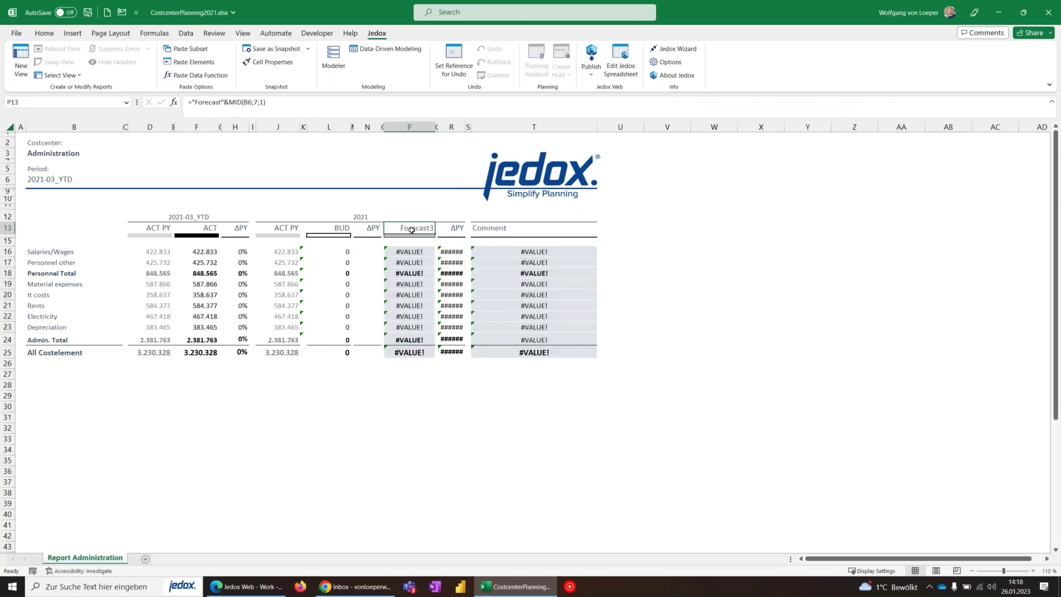
pyautogui.click(408, 274)
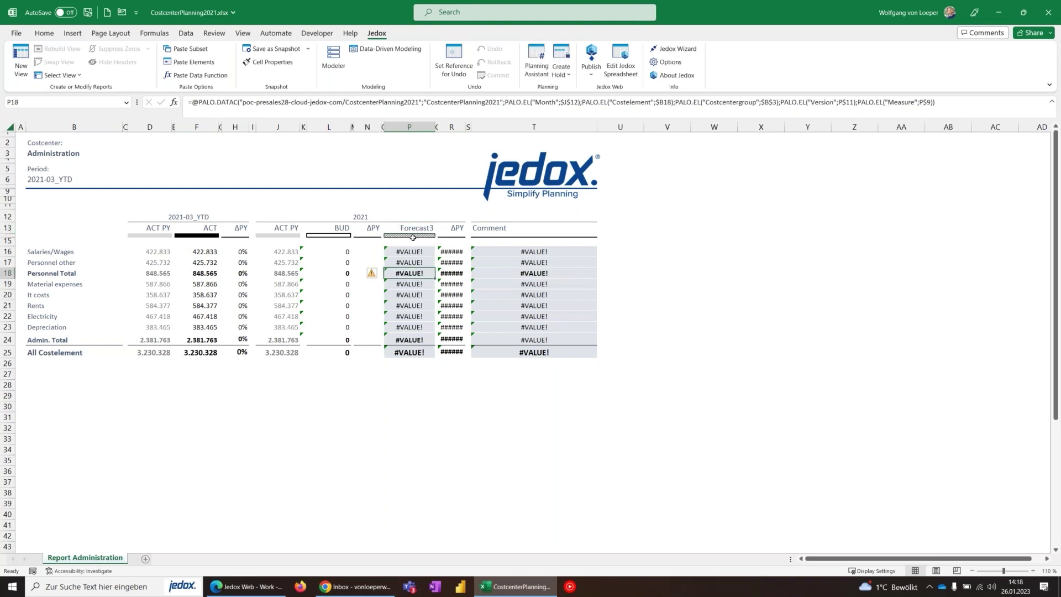
# In the Modeler, expand CostcenterPlanning2021's dimensions and view the Month dimension.
pyautogui.click(332, 61)
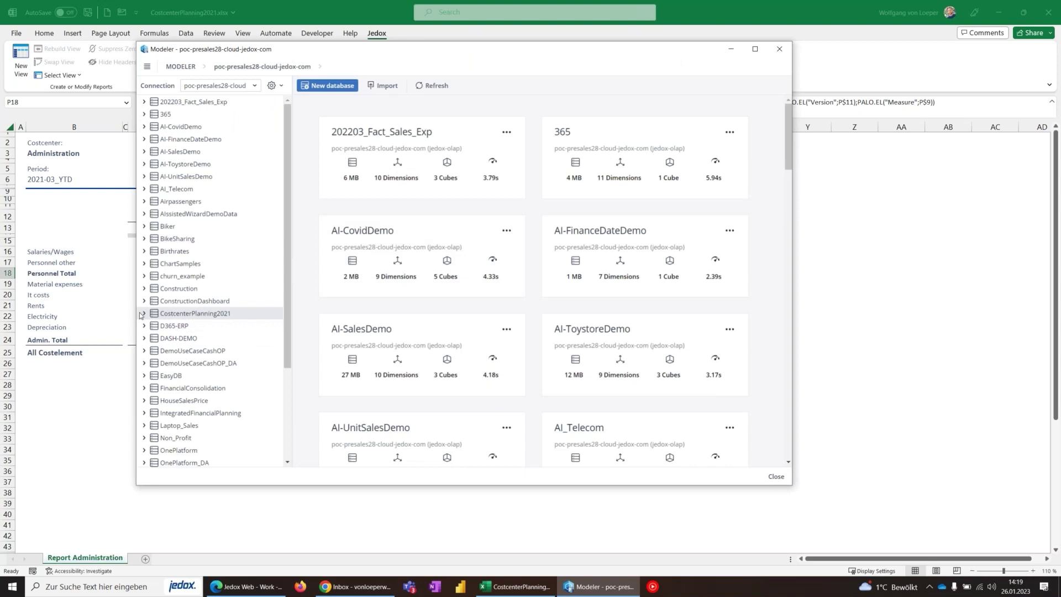
pyautogui.click(143, 315)
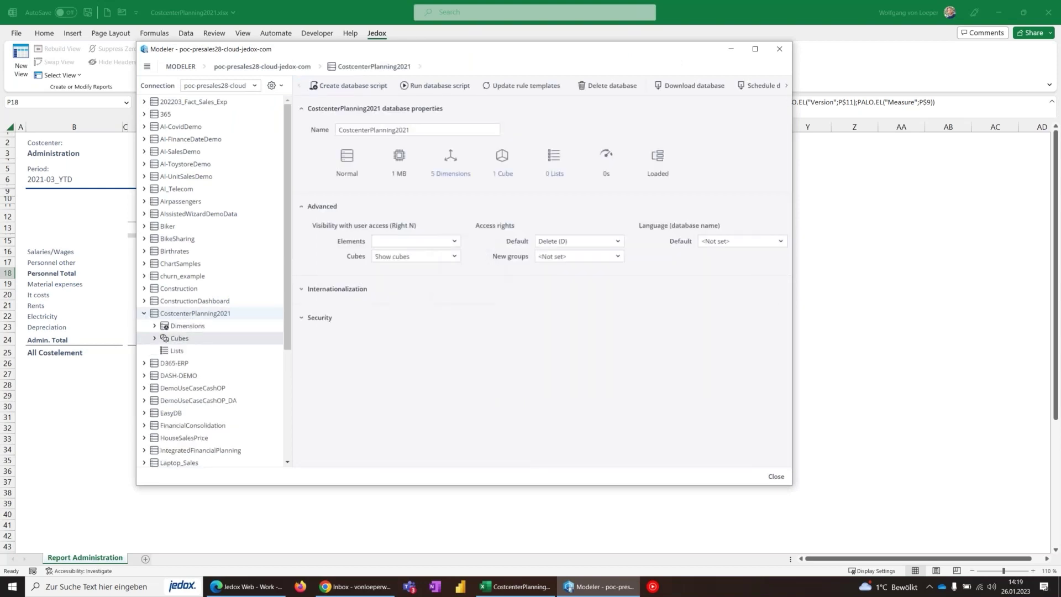
pyautogui.click(155, 327)
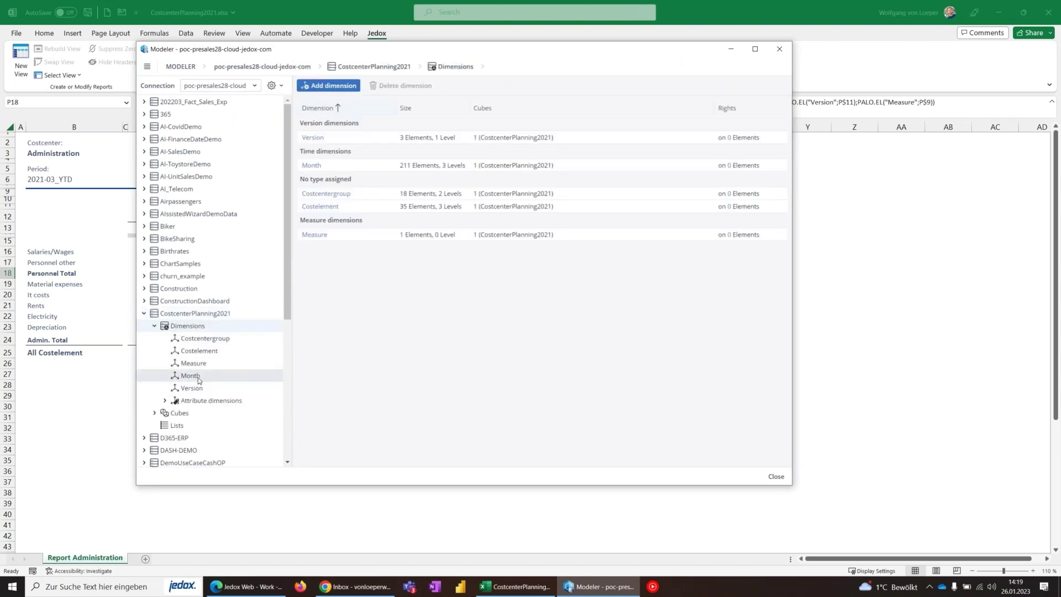
pyautogui.click(198, 378)
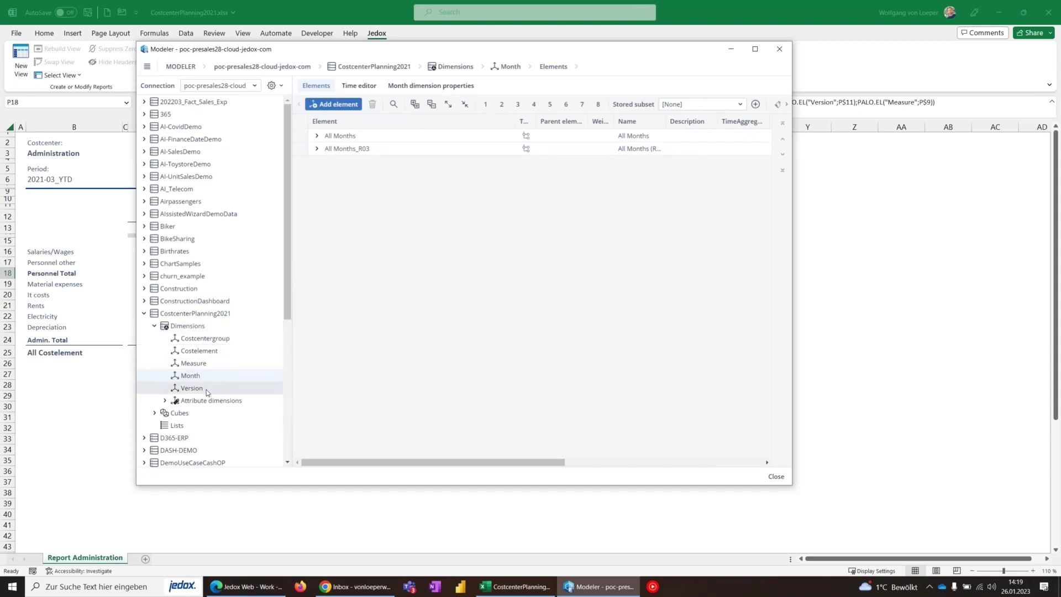
# Add a new Forecast3 element to the Version dimension.
pyautogui.click(260, 387)
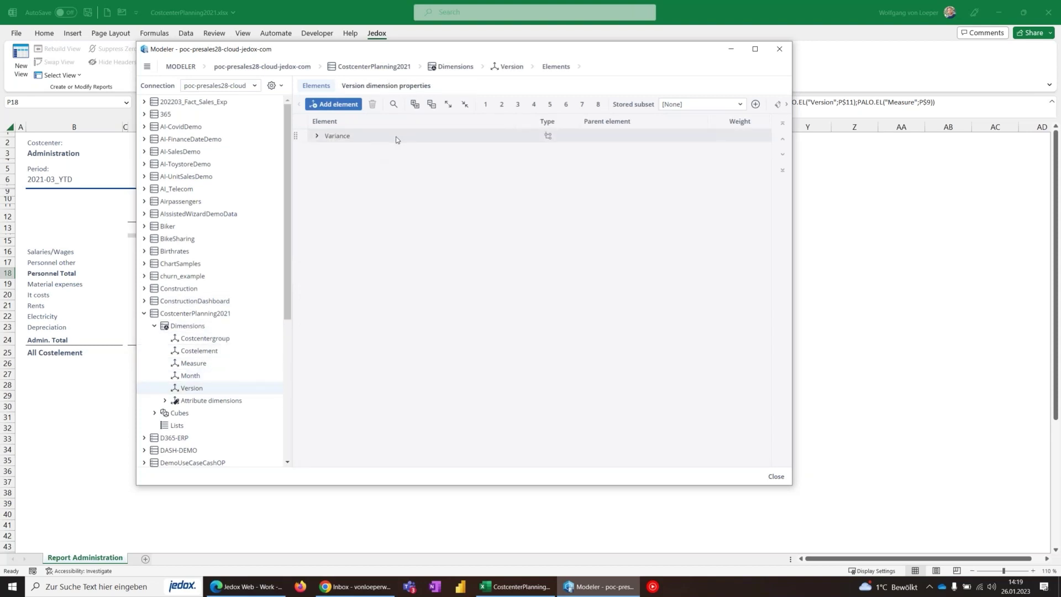
pyautogui.press('Insert')
pyautogui.write('Forecast3')
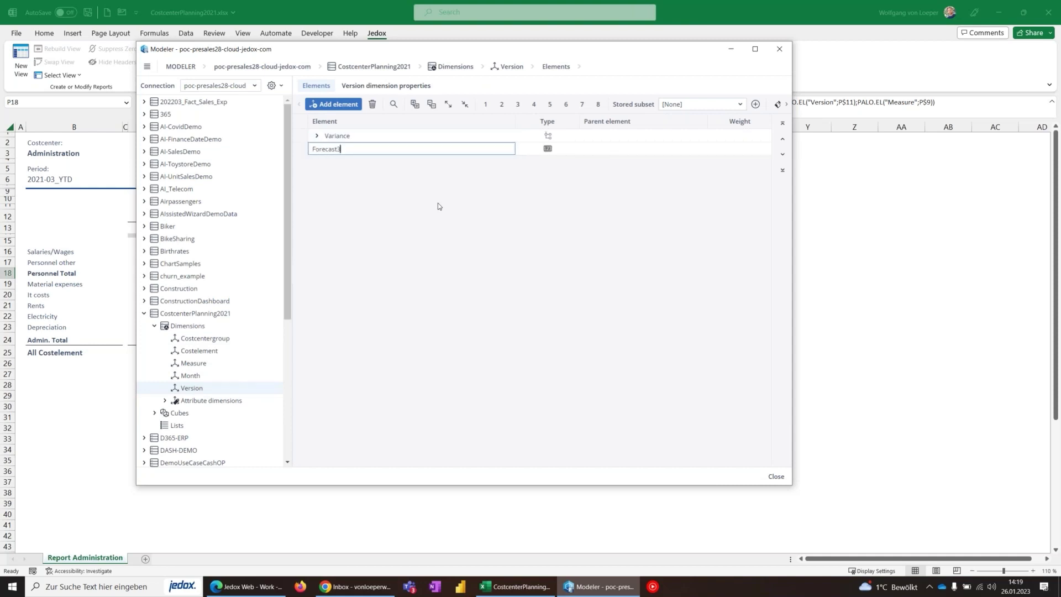
pyautogui.press('Return')
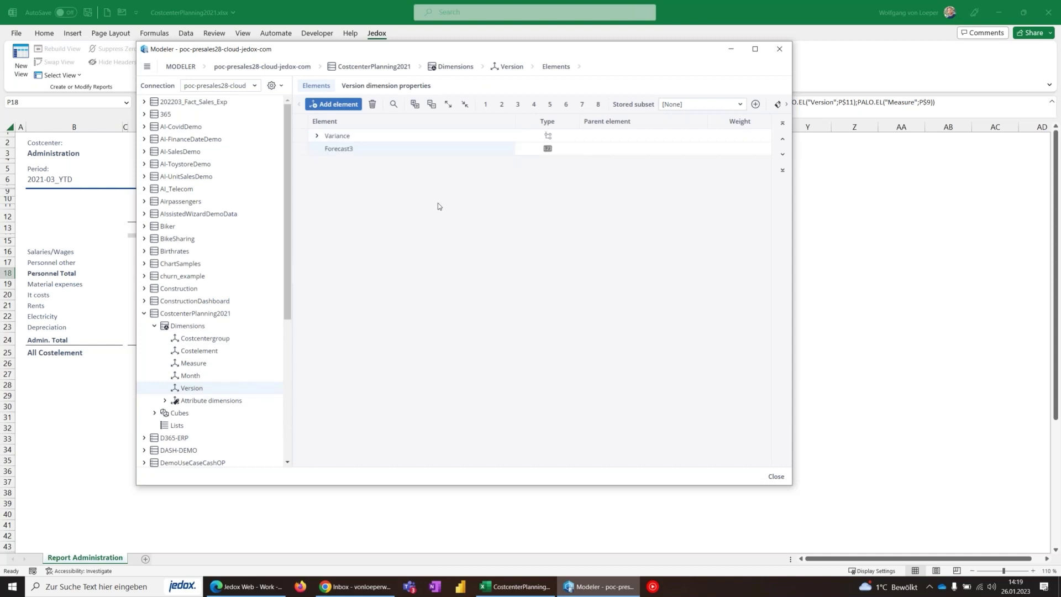
# Add a Comments element to the Measure dimension, then re-enter the T17 formula.
pyautogui.click(205, 367)
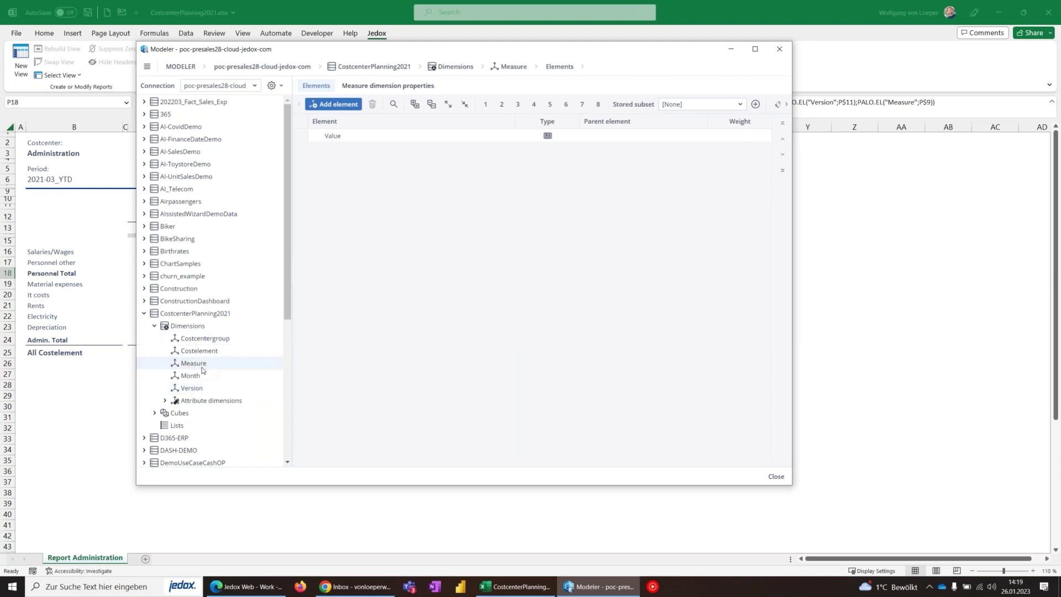
pyautogui.press('Insert')
pyautogui.write('Comments')
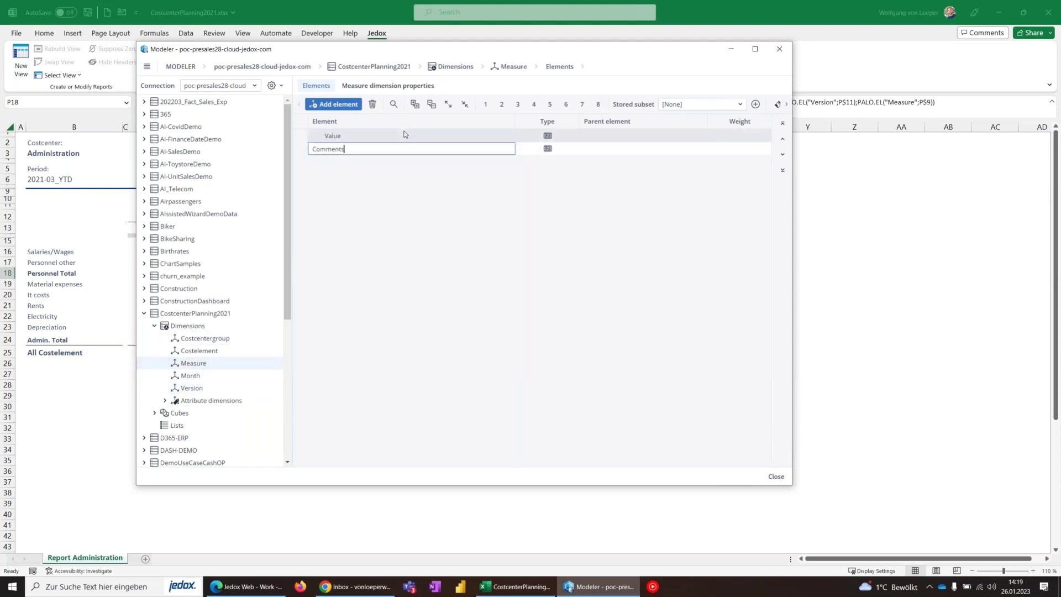
pyautogui.press('Return')
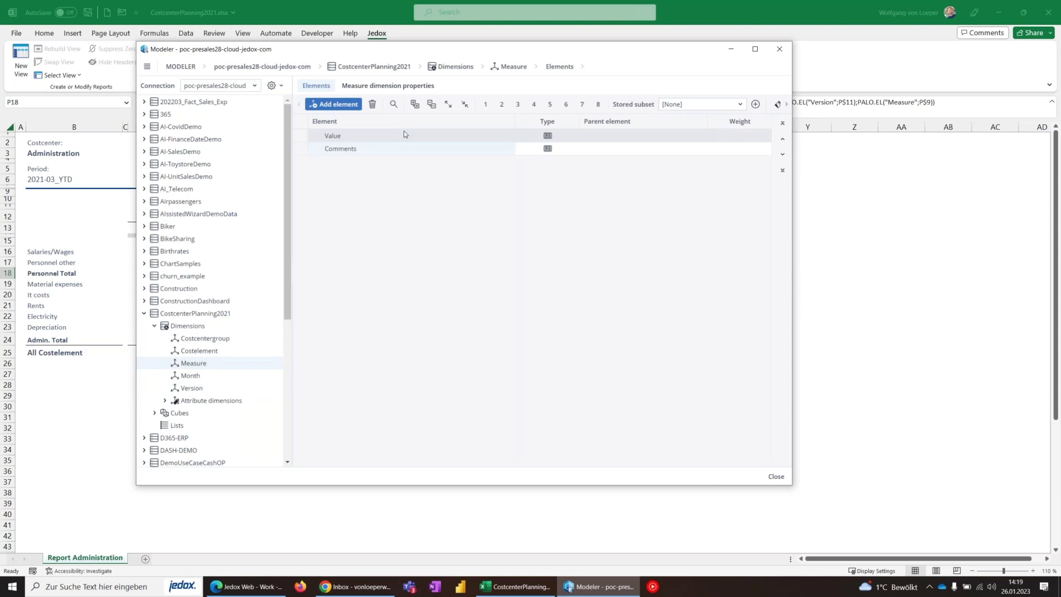
pyautogui.click(776, 476)
pyautogui.click(515, 262)
pyautogui.click(427, 103)
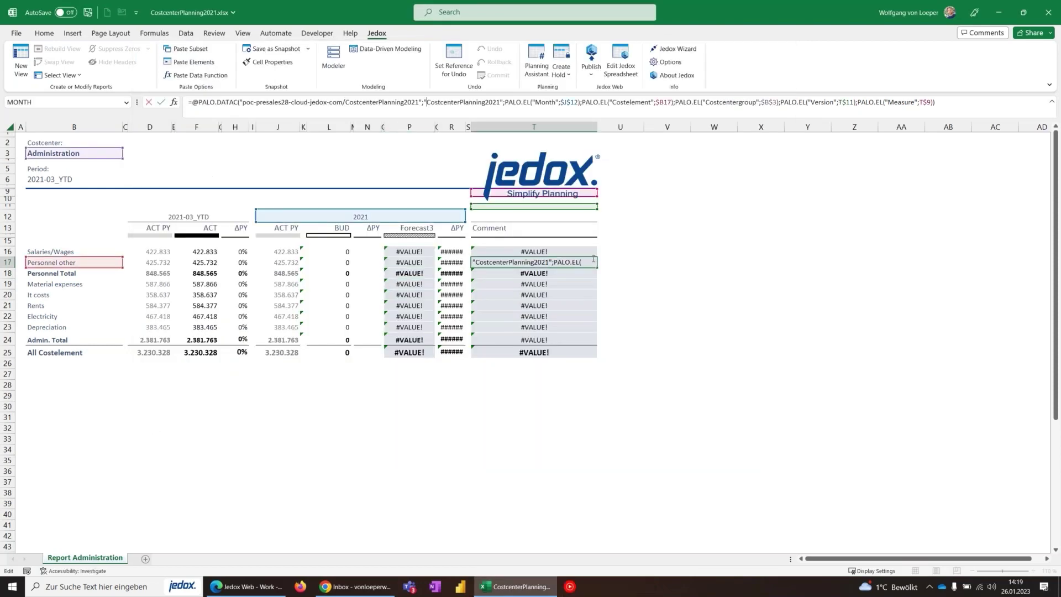
pyautogui.press('Return')
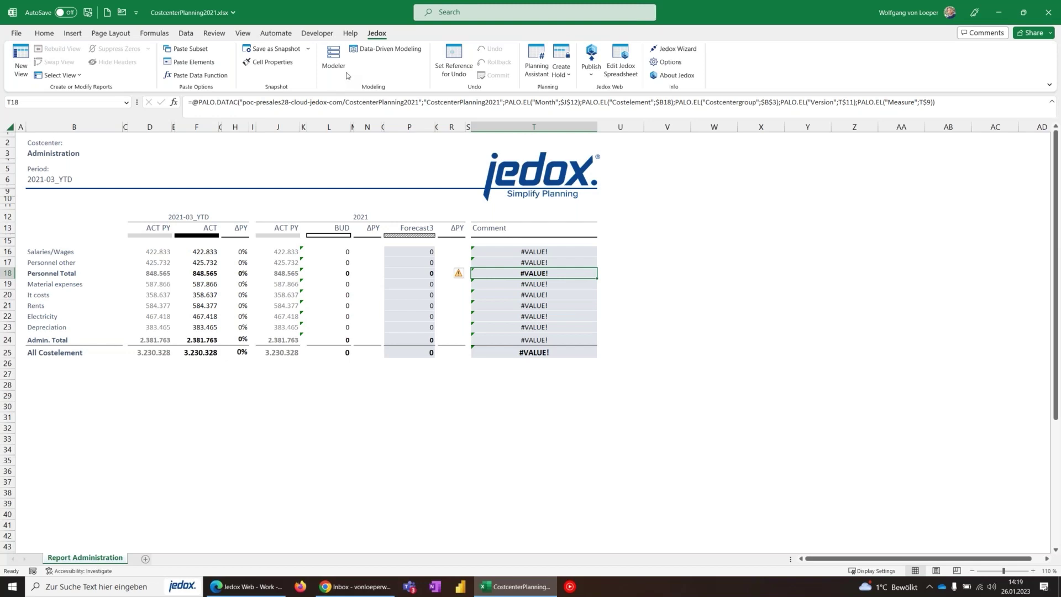
# Rename the Comments element to Comment and change its type to string.
pyautogui.click(333, 62)
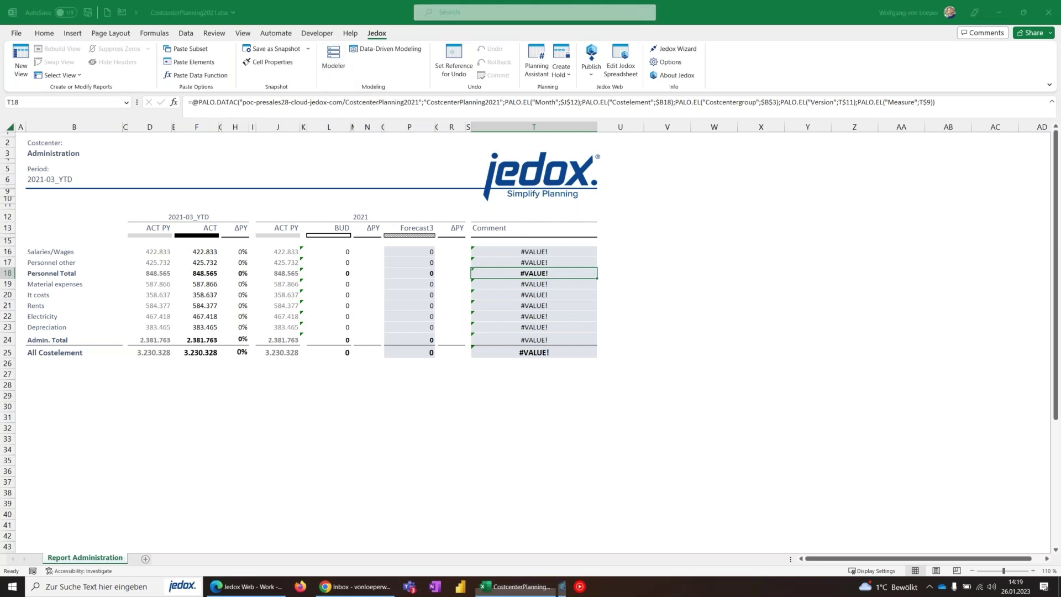
pyautogui.doubleClick(353, 149)
pyautogui.press('End')
pyautogui.press('BackSpace')
pyautogui.press('Return')
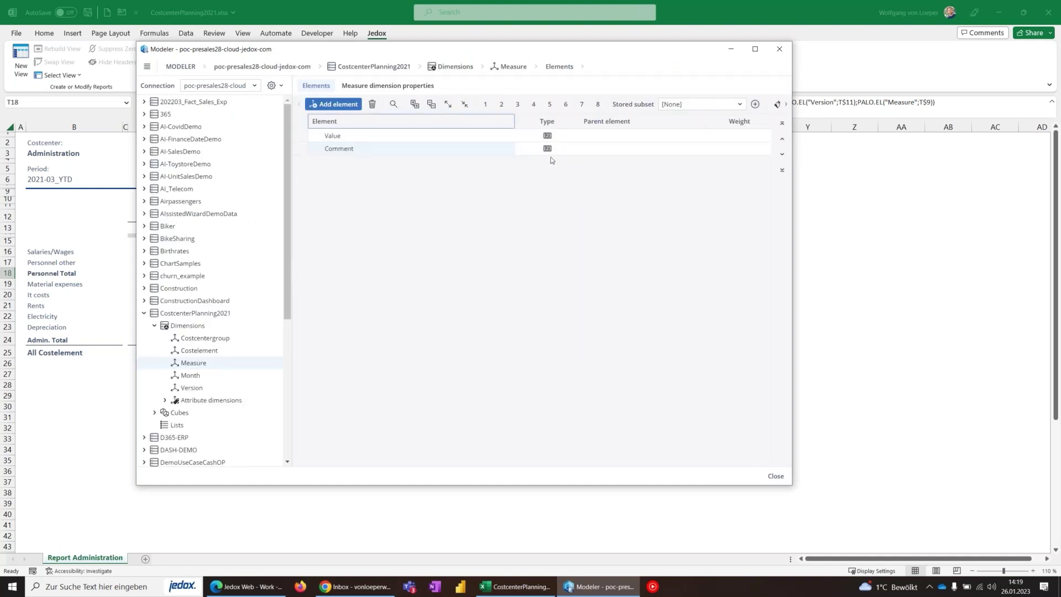
pyautogui.click(548, 151)
pyautogui.click(572, 150)
pyautogui.click(530, 174)
pyautogui.click(443, 299)
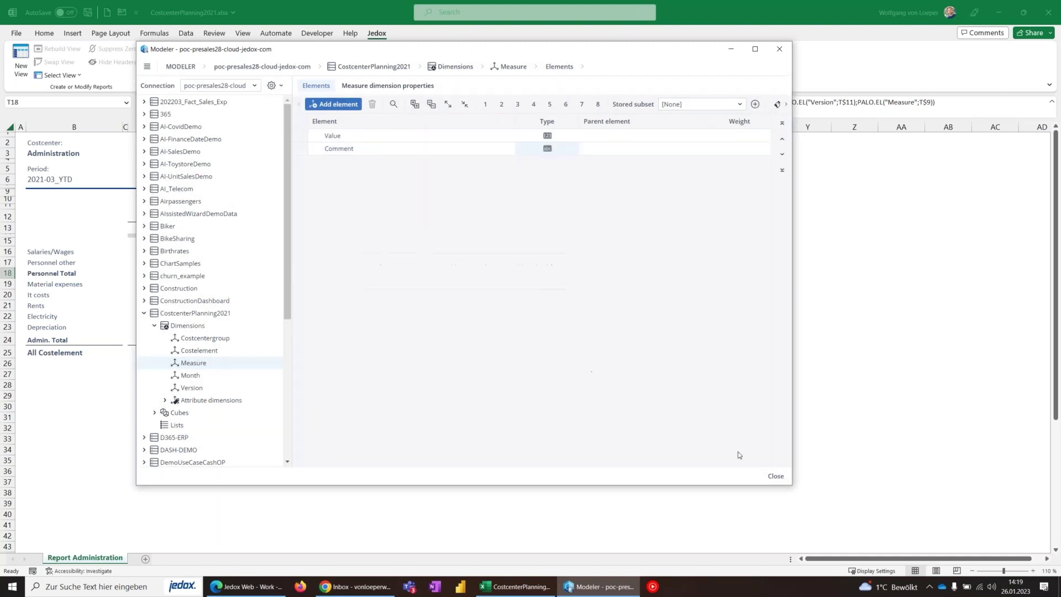
pyautogui.click(776, 477)
# Re-enter the T18 Comment formula and check the recalculated Comment cells.
pyautogui.press('F2')
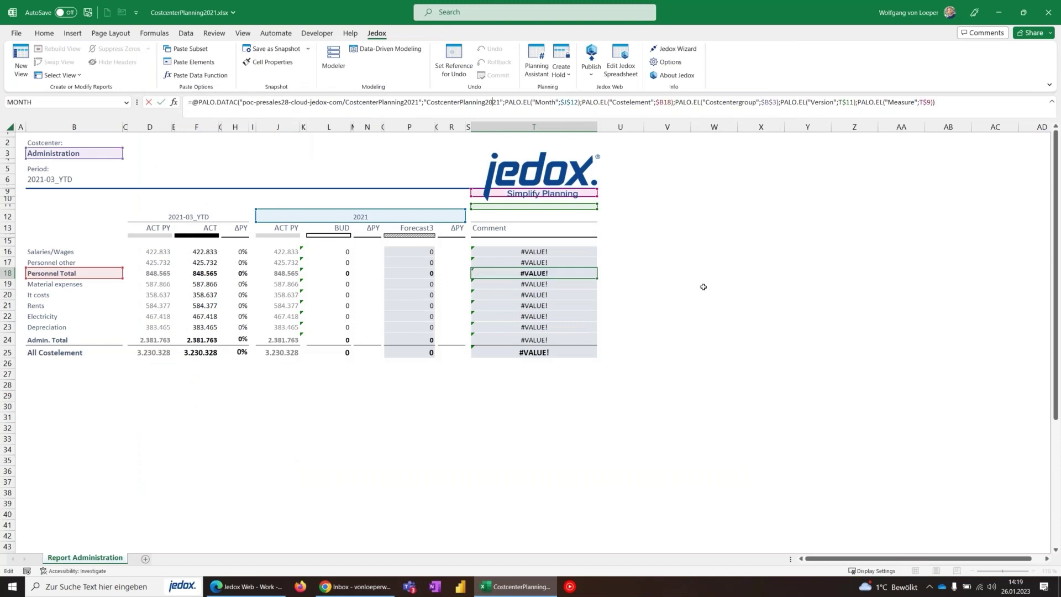
pyautogui.press('Return')
pyautogui.click(549, 250)
pyautogui.click(545, 306)
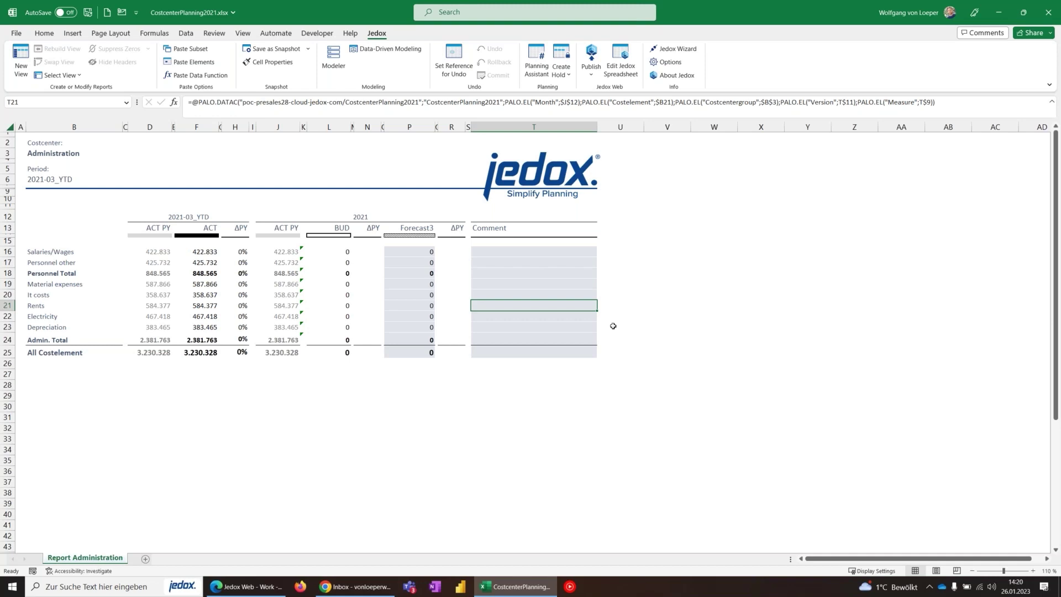
# Paste the All Costcentergroup element from the Costcentergroup dimension into cell B3.
pyautogui.click(65, 155)
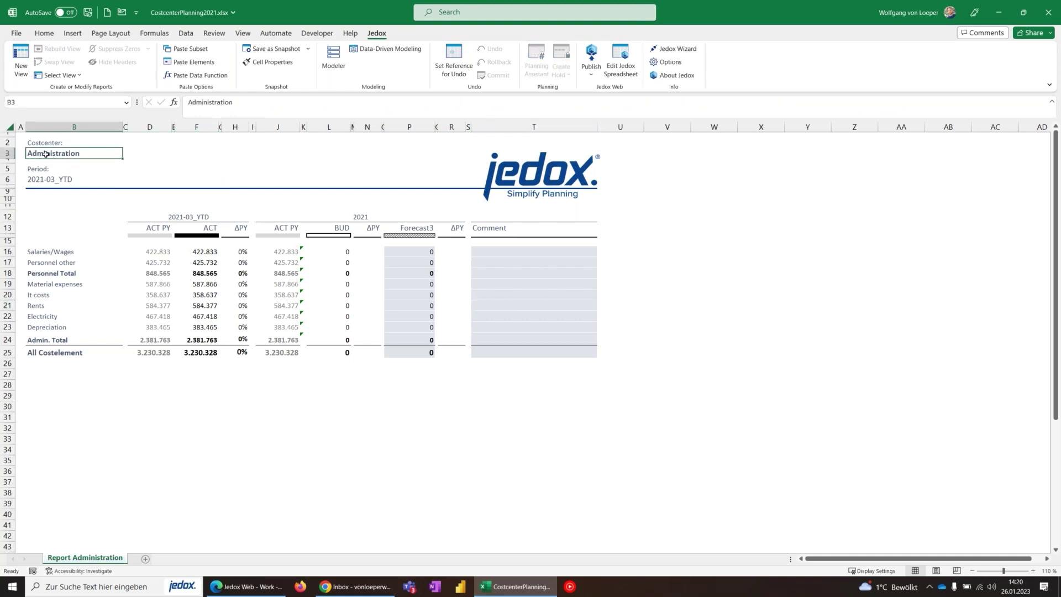
pyautogui.doubleClick(47, 153)
pyautogui.doubleClick(46, 153)
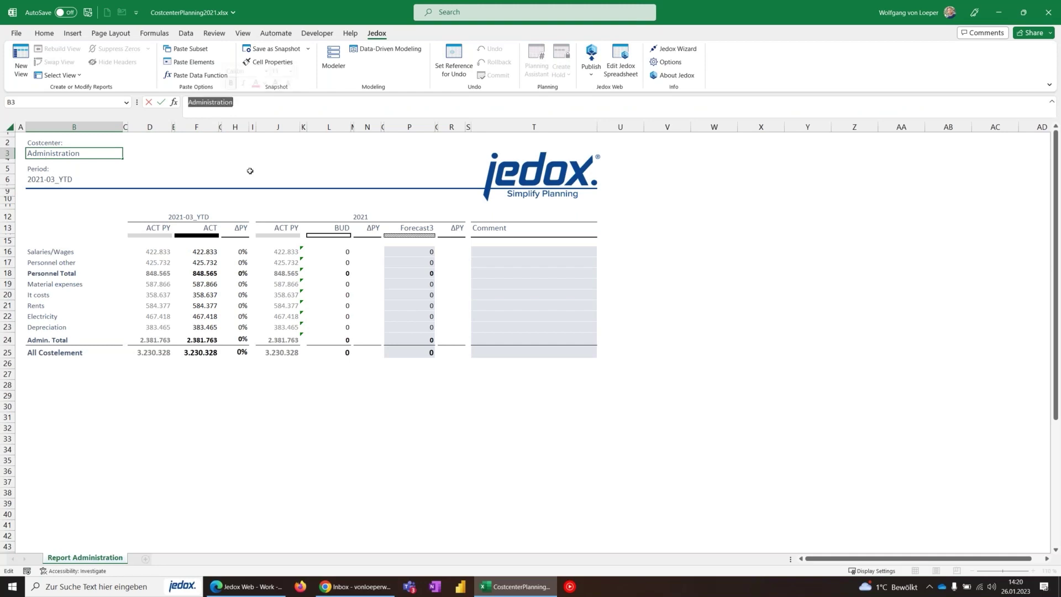
pyautogui.hotkey('ctrl', 'b')
pyautogui.press('Return')
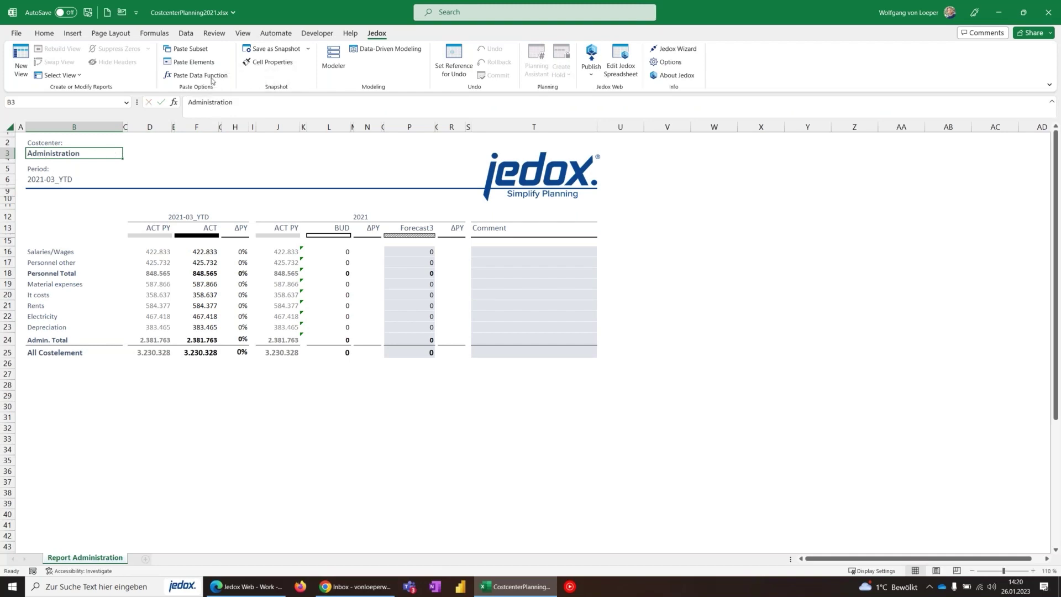
pyautogui.click(193, 61)
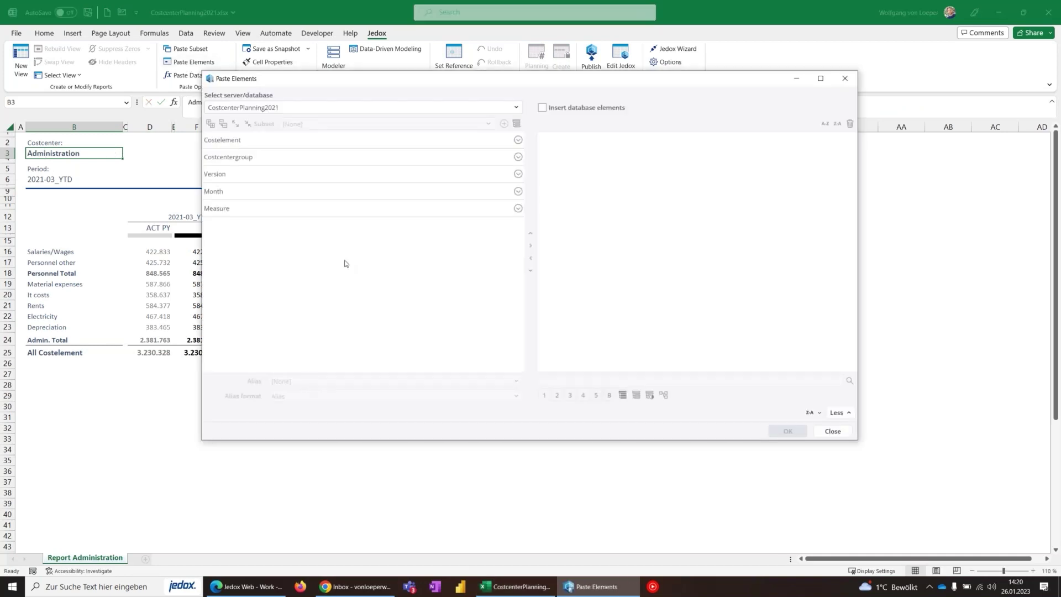
pyautogui.click(240, 158)
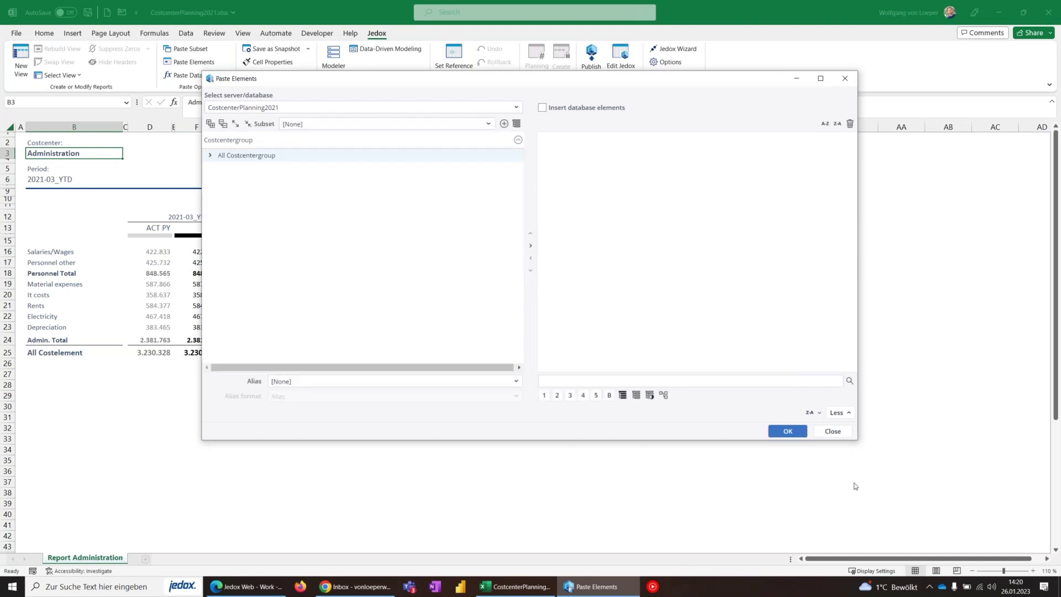
pyautogui.click(783, 431)
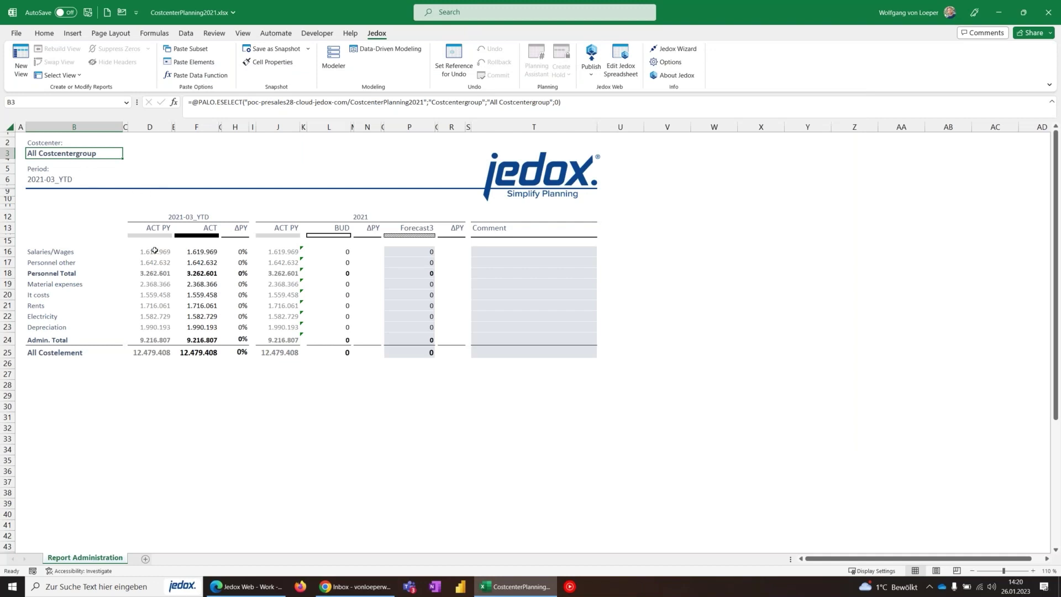
# Switch the cost center in B3 to Trading and review the ACT PY values.
pyautogui.click(152, 271)
pyautogui.click(155, 307)
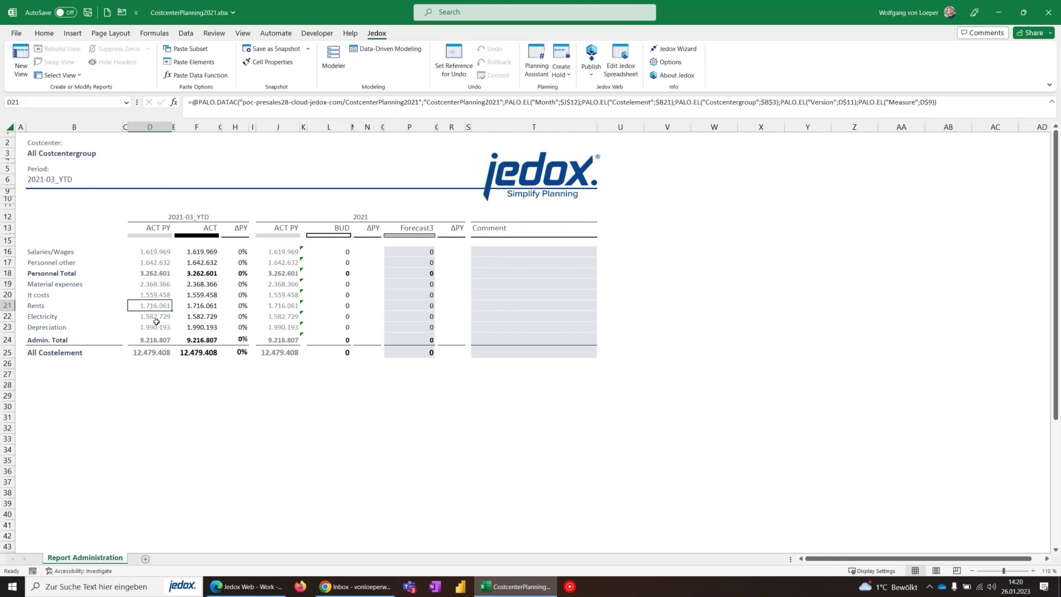
pyautogui.doubleClick(70, 156)
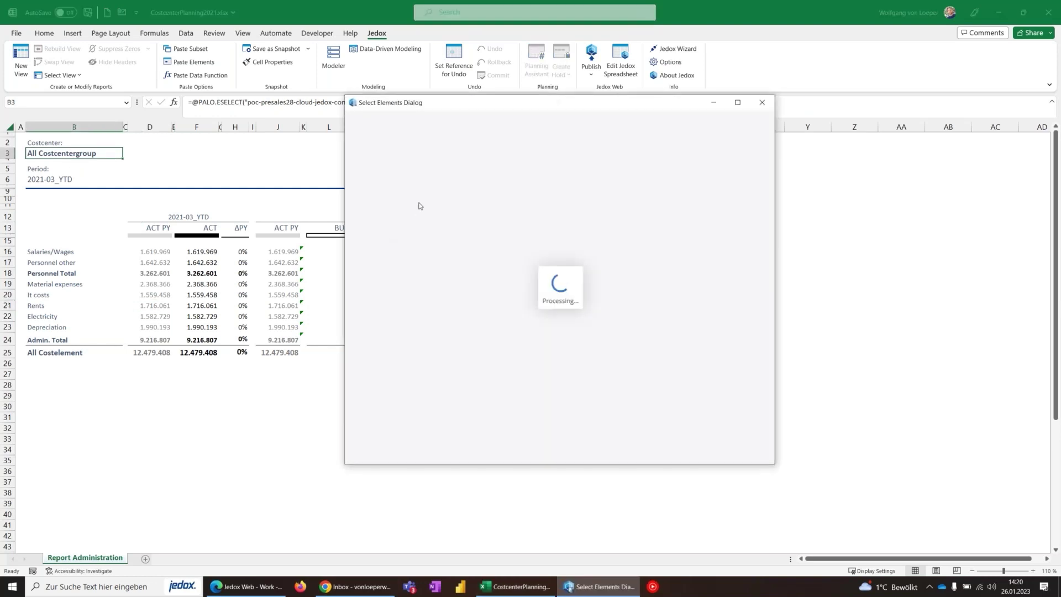
pyautogui.click(352, 135)
pyautogui.click(381, 148)
pyautogui.press('Return')
pyautogui.moveTo(160, 264); pyautogui.dragTo(163, 329)
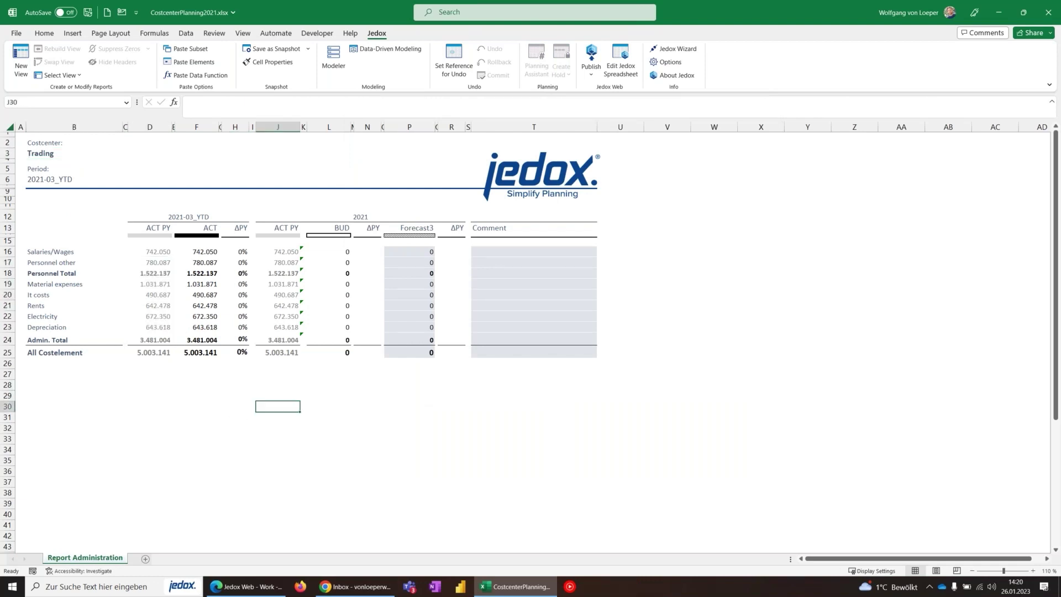
# Label B27 'HR Ratio' and enter =D18/D25 in D27.
pyautogui.click(70, 374)
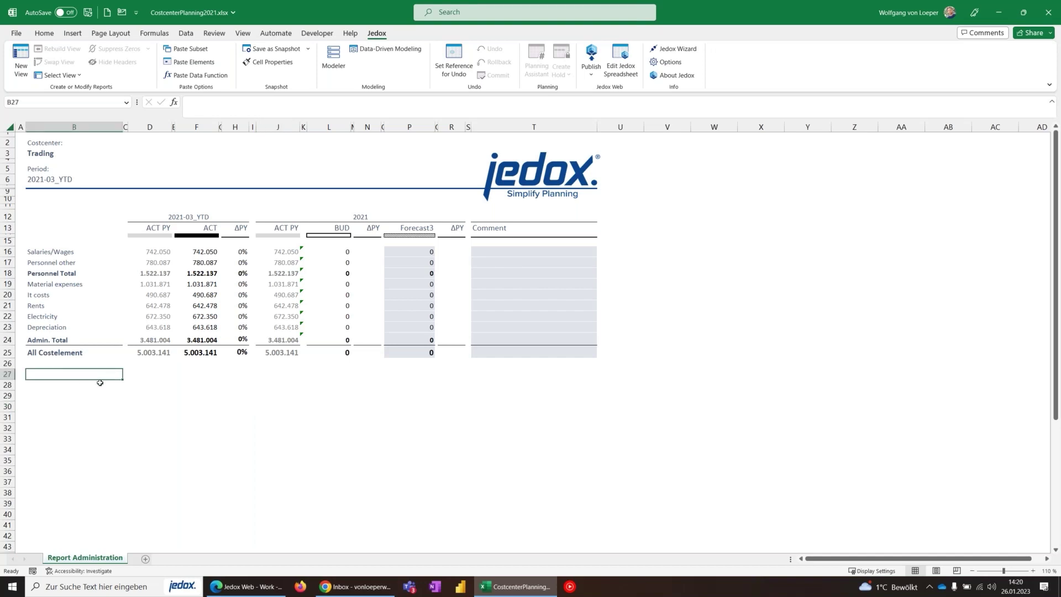
pyautogui.write('HR Ratio')
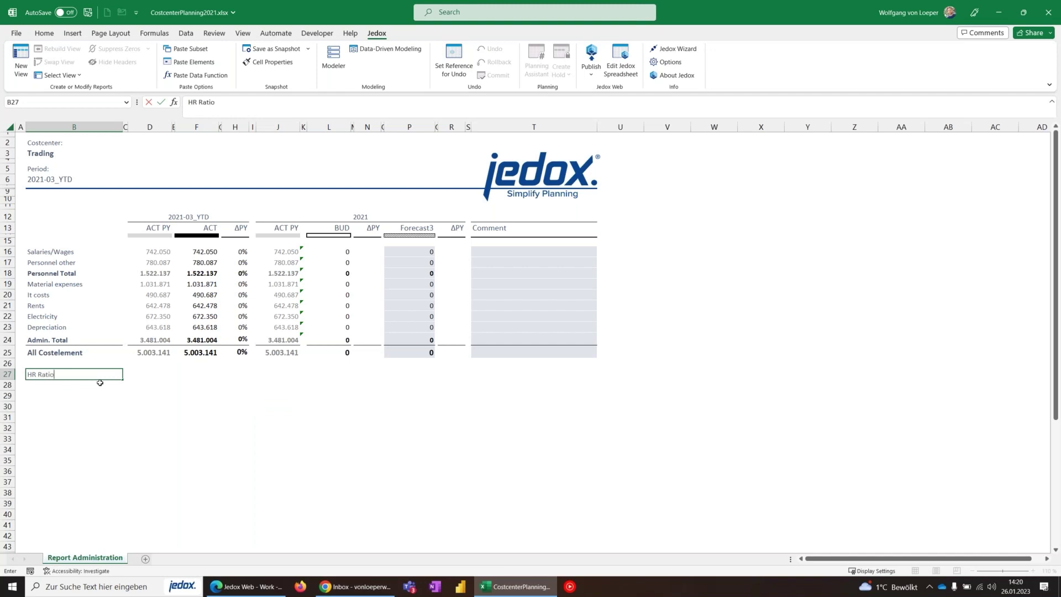
pyautogui.press('Return')
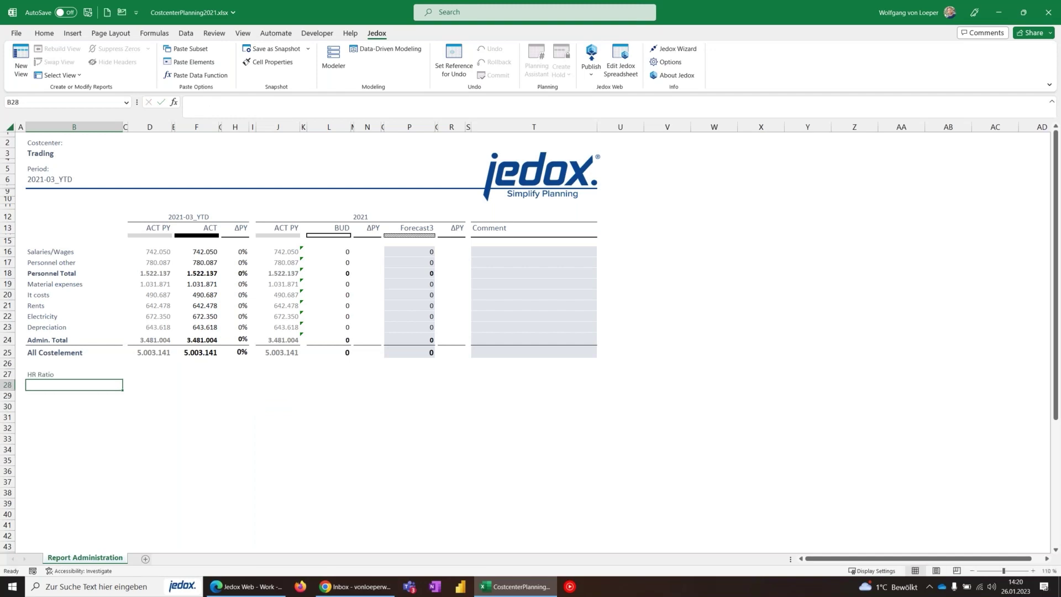
pyautogui.click(159, 375)
pyautogui.write('=')
pyautogui.click(159, 273)
pyautogui.write('/')
pyautogui.click(154, 353)
pyautogui.press('Return')
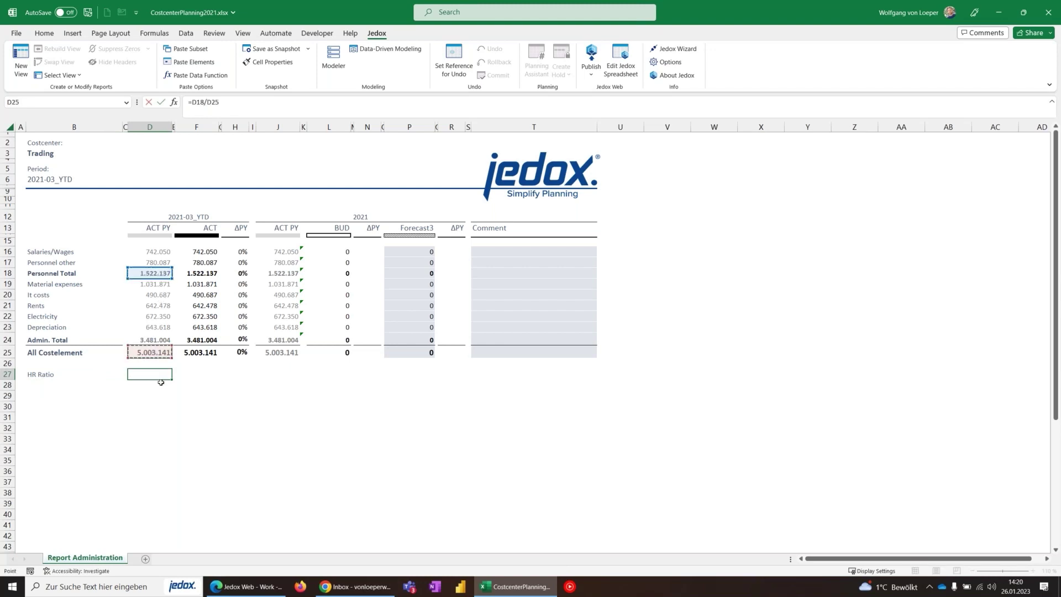
# Copy the D27 ratio formula into F27, J27, L27 and P27.
pyautogui.click(155, 374)
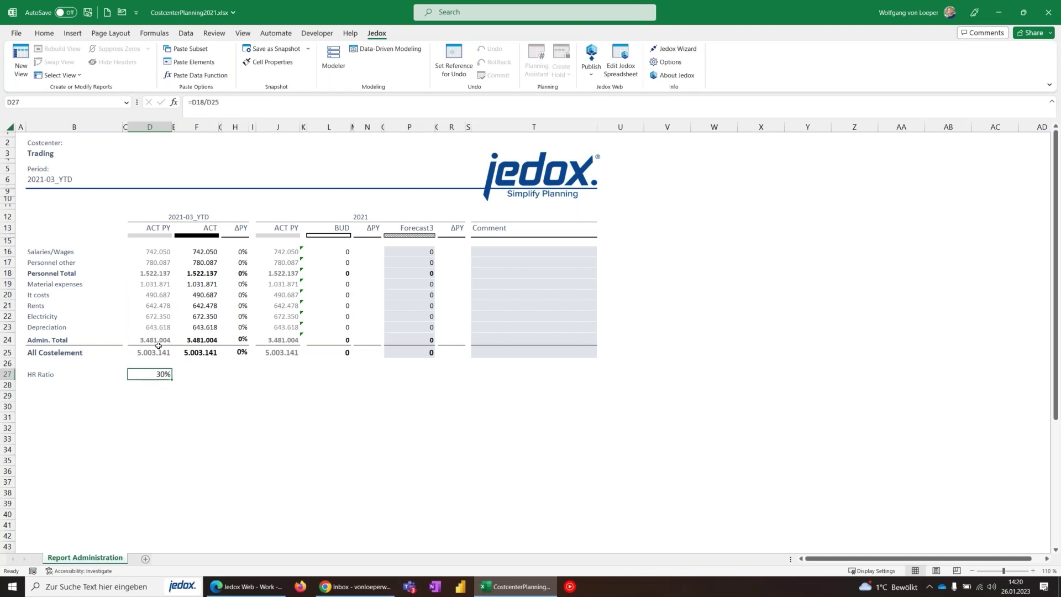
pyautogui.hotkey('ctrl', 'c')
pyautogui.click(197, 373)
pyautogui.keyDown('ctrl'); pyautogui.click(277, 374); pyautogui.keyUp('ctrl')
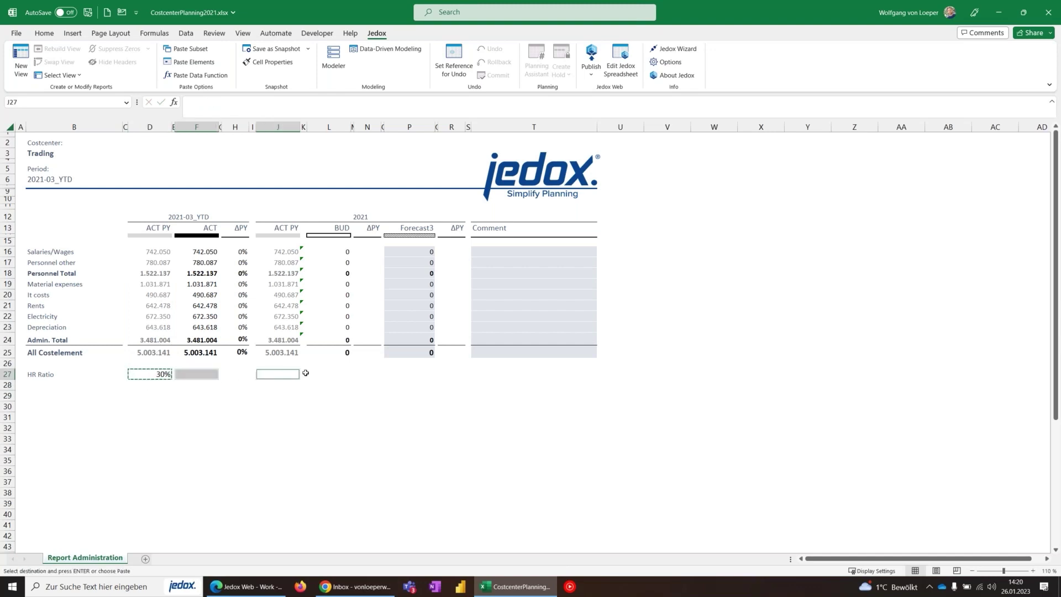
pyautogui.keyDown('ctrl'); pyautogui.click(329, 374); pyautogui.keyUp('ctrl')
pyautogui.keyDown('ctrl'); pyautogui.click(398, 374); pyautogui.keyUp('ctrl')
pyautogui.hotkey('ctrl', 'v')
pyautogui.press('Escape')
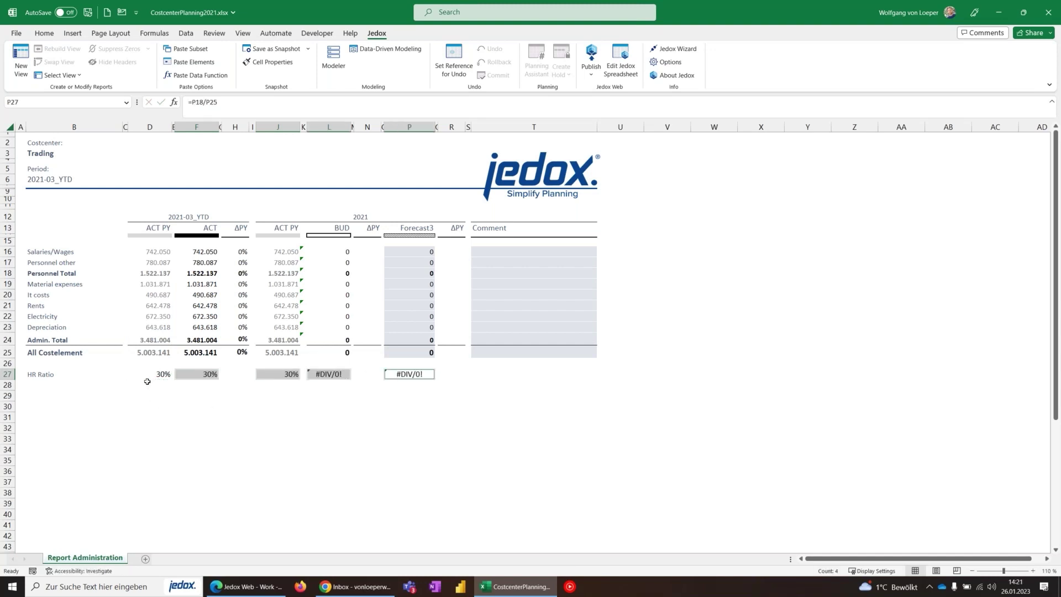
# Make the HR Ratio label in B27 bold.
pyautogui.click(150, 377)
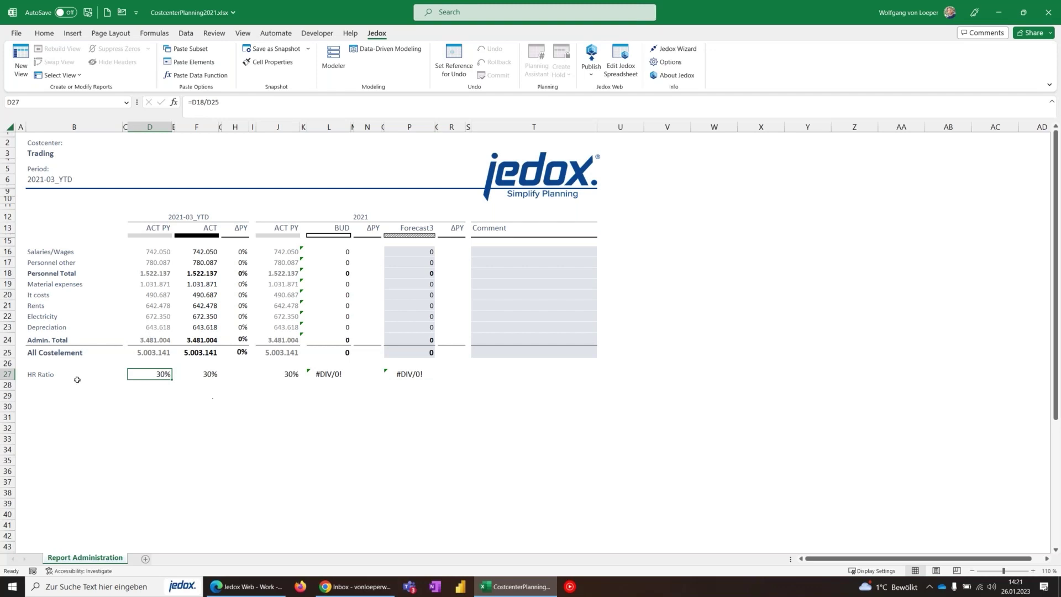
pyautogui.click(56, 375)
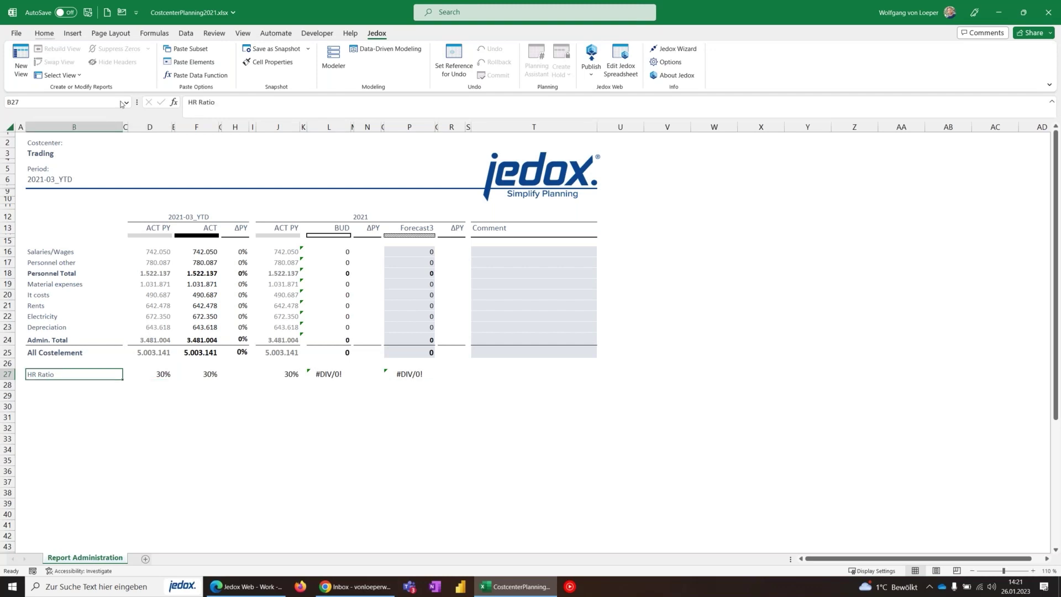
pyautogui.click(45, 33)
pyautogui.click(236, 70)
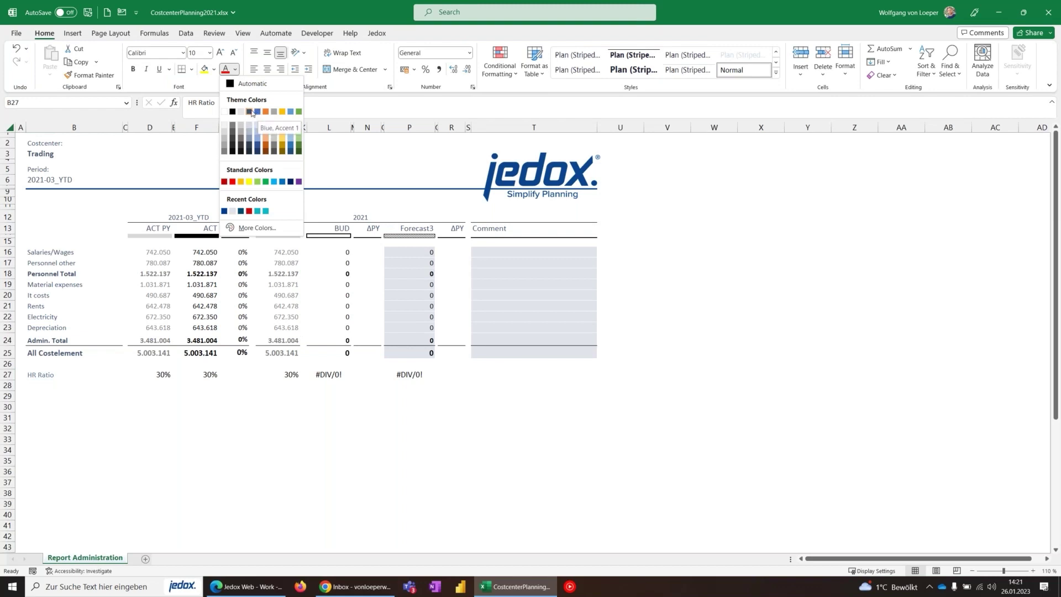
pyautogui.click(258, 112)
pyautogui.click(132, 69)
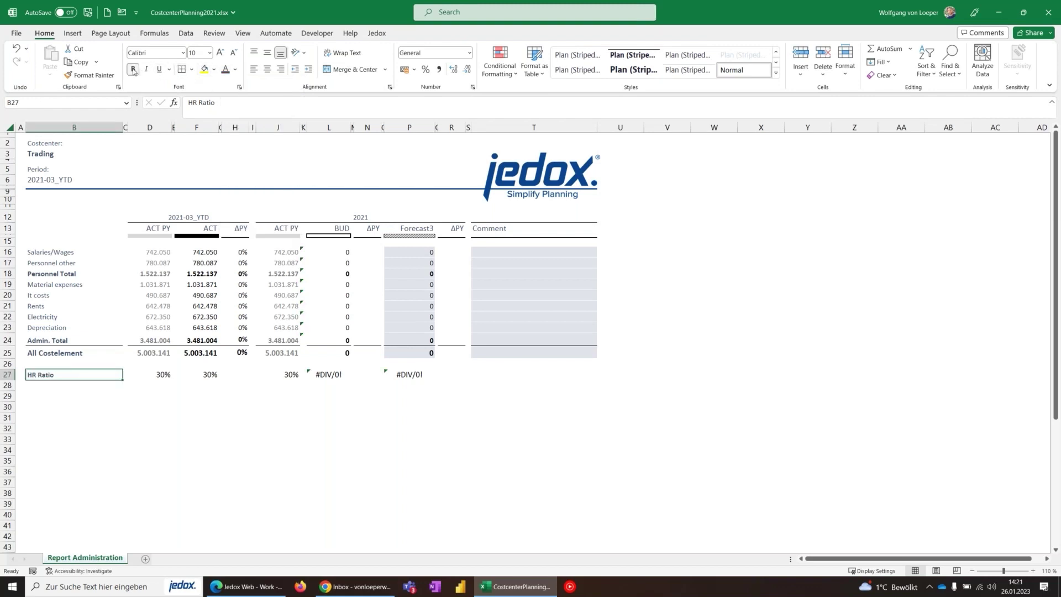
pyautogui.click(220, 52)
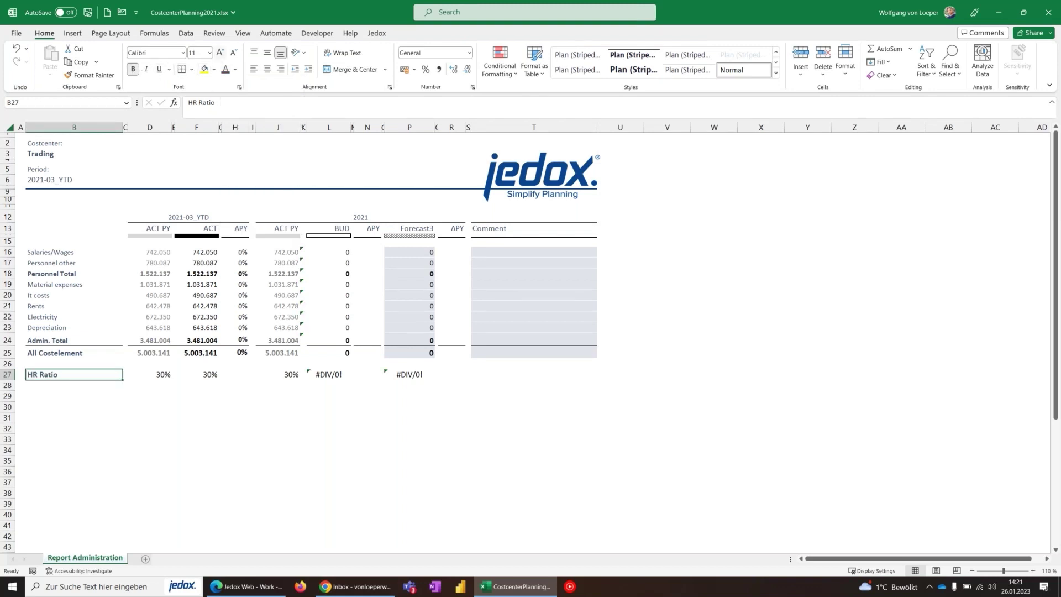
# Review the D27 ratio against the Personnel Total and Admin. Total values.
pyautogui.click(160, 374)
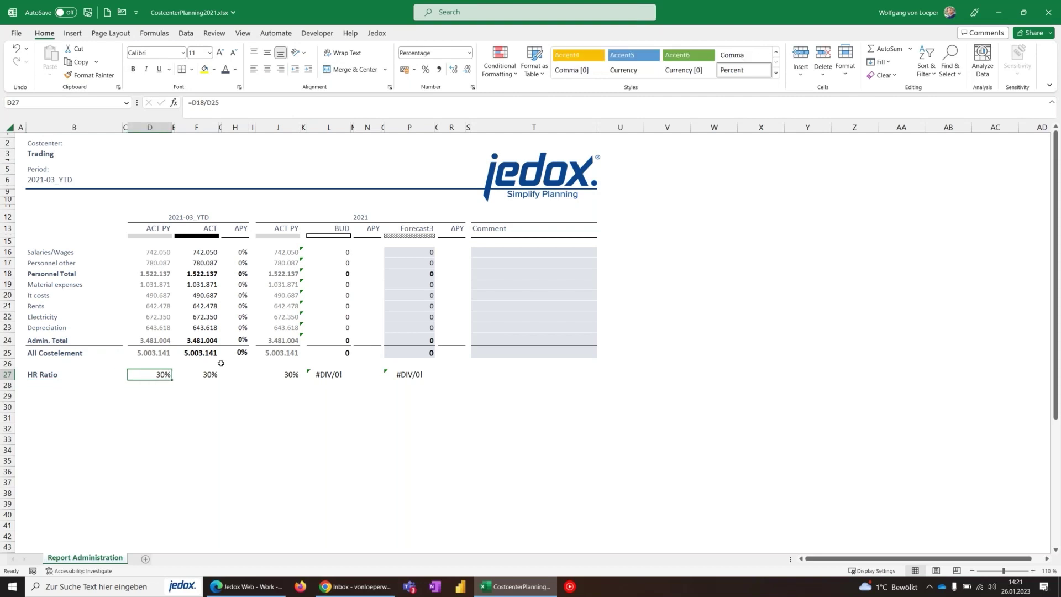
pyautogui.click(154, 272)
pyautogui.click(159, 344)
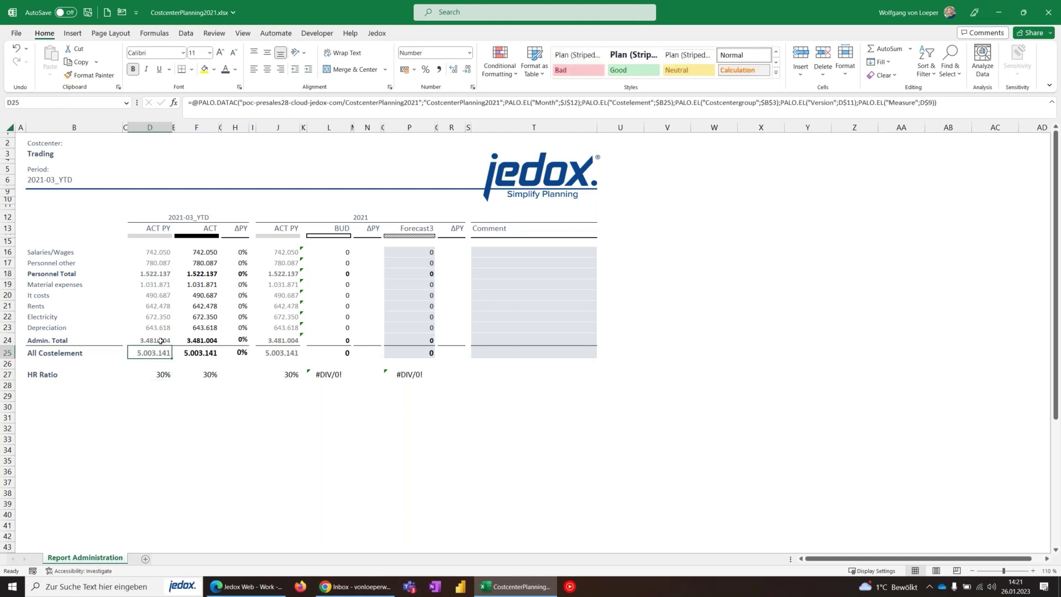
pyautogui.click(158, 376)
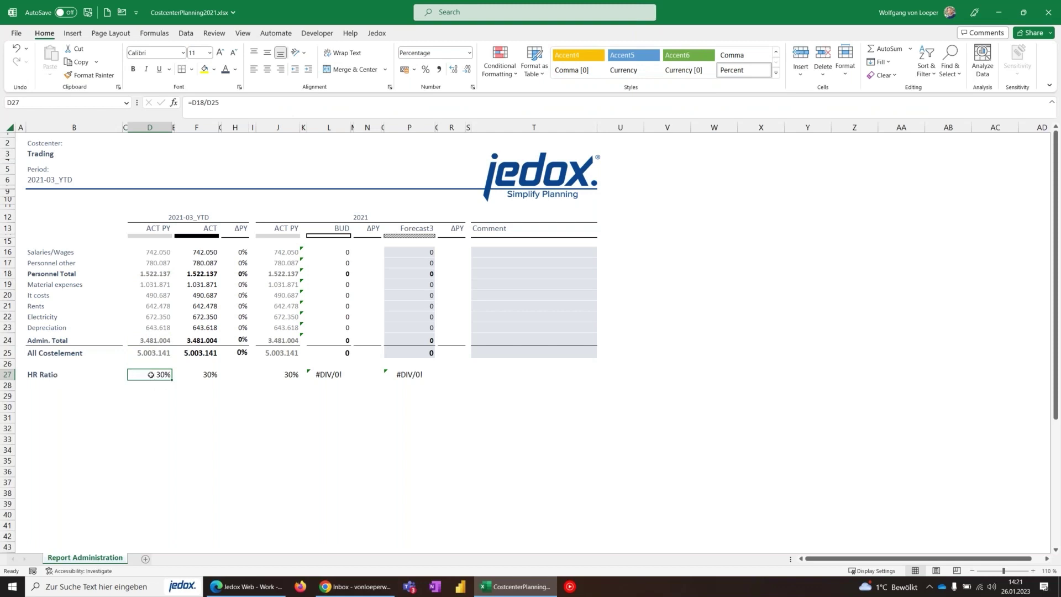
pyautogui.click(377, 34)
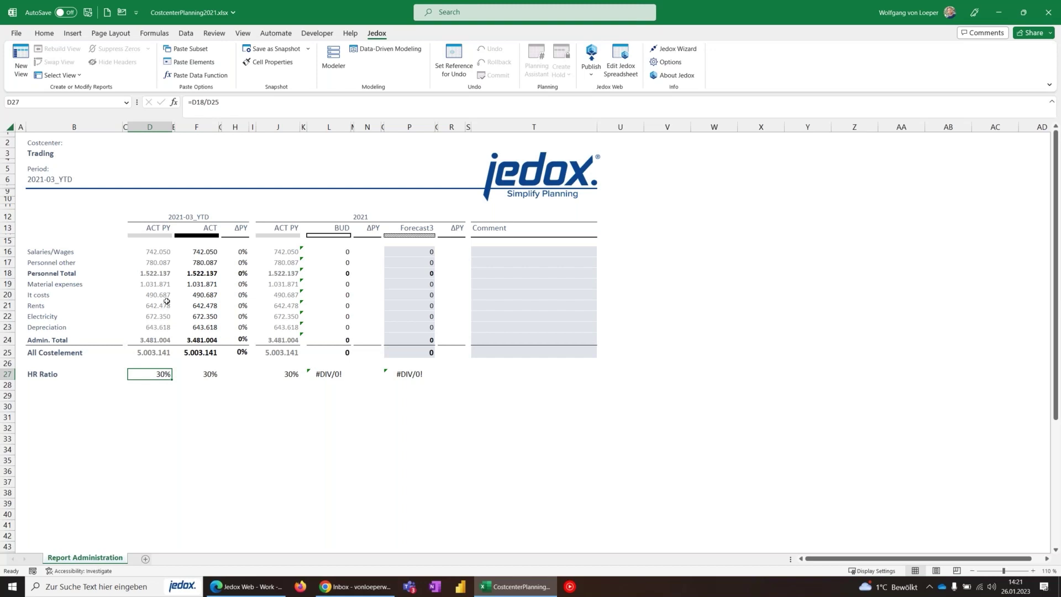
# Add new elements HR Ratio and KPIs to the Costelement dimension.
pyautogui.click(334, 64)
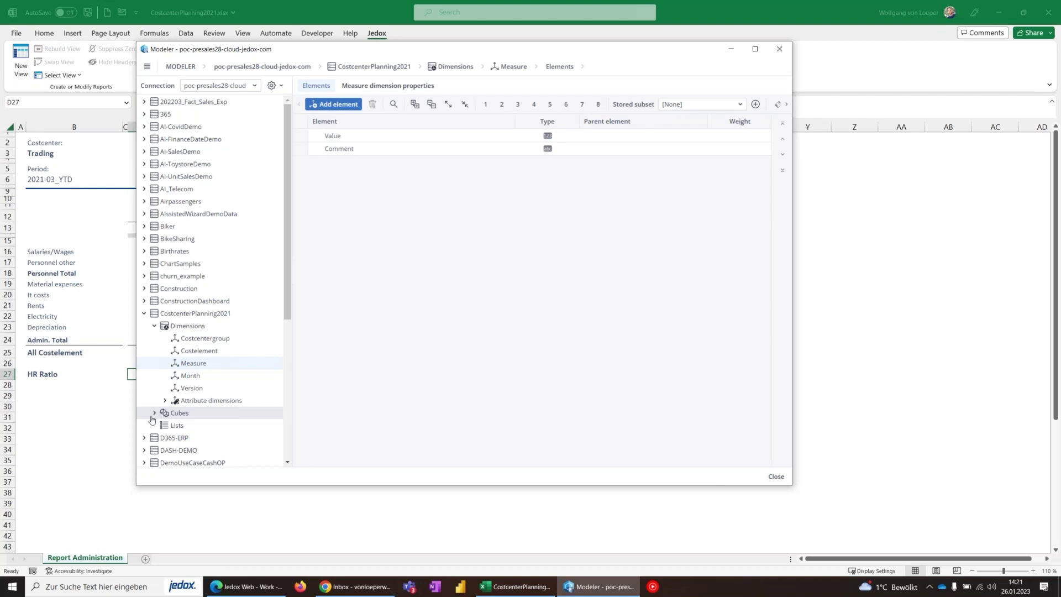
pyautogui.click(154, 413)
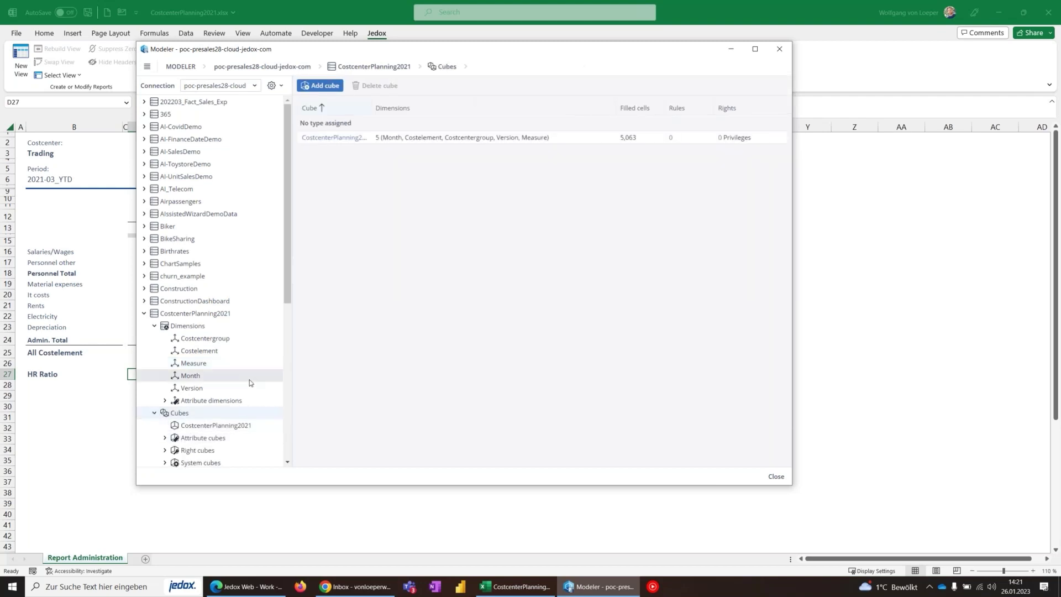
pyautogui.click(212, 355)
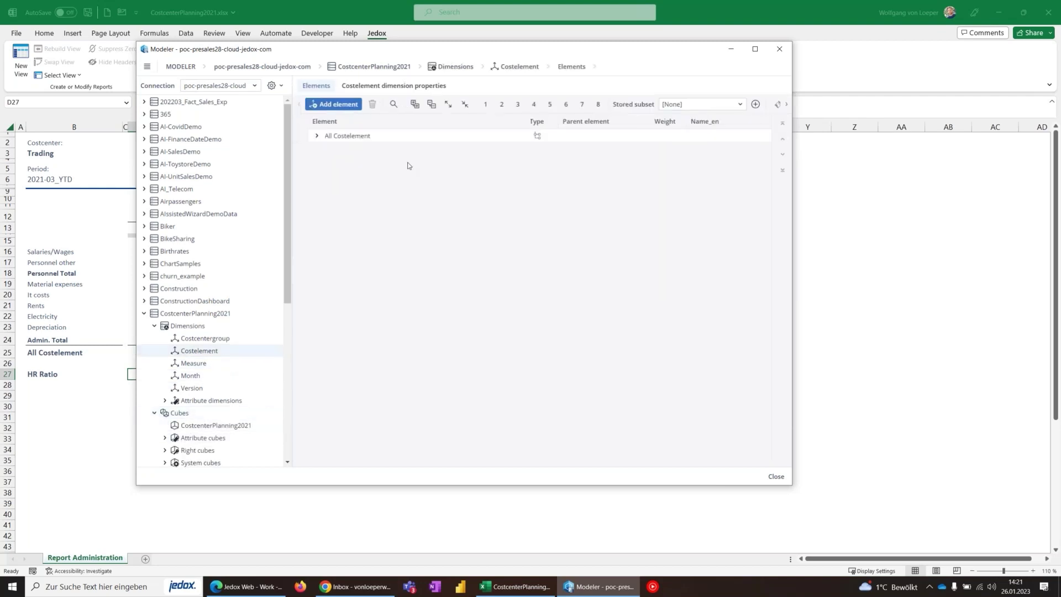
pyautogui.click(330, 105)
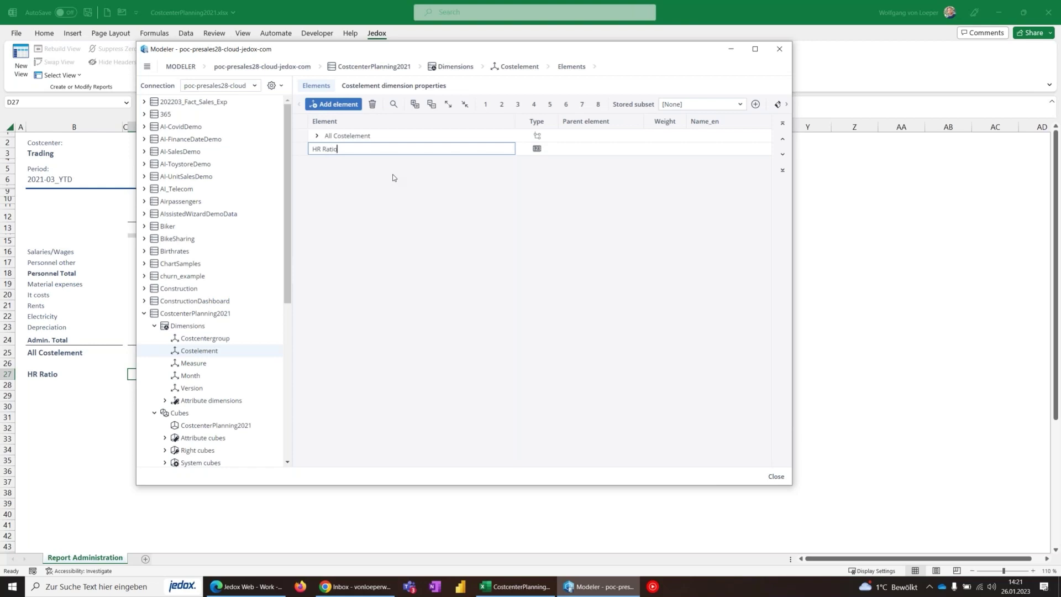
pyautogui.press('Return')
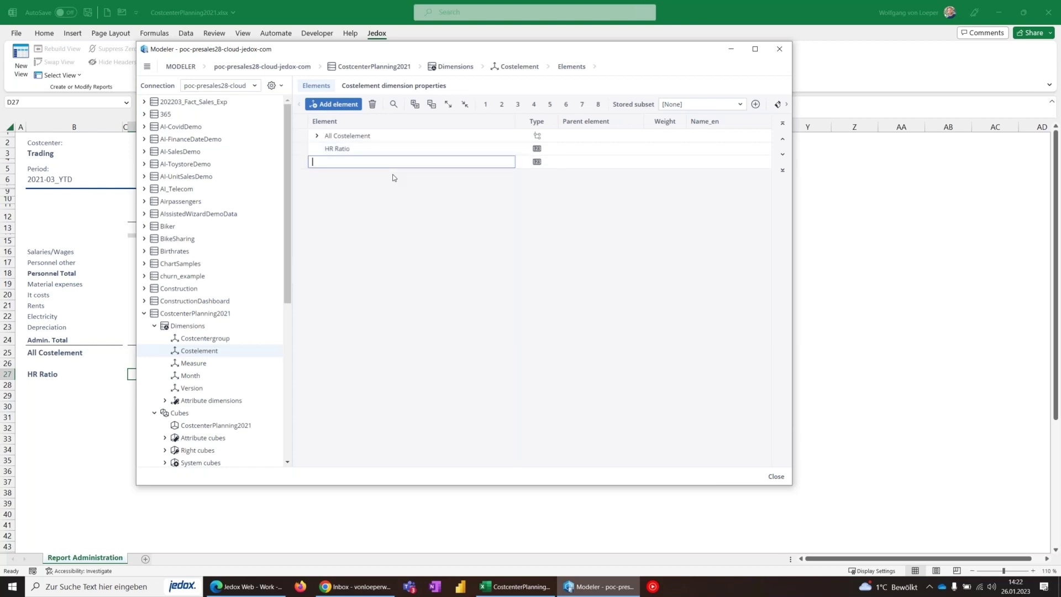
pyautogui.press('Return')
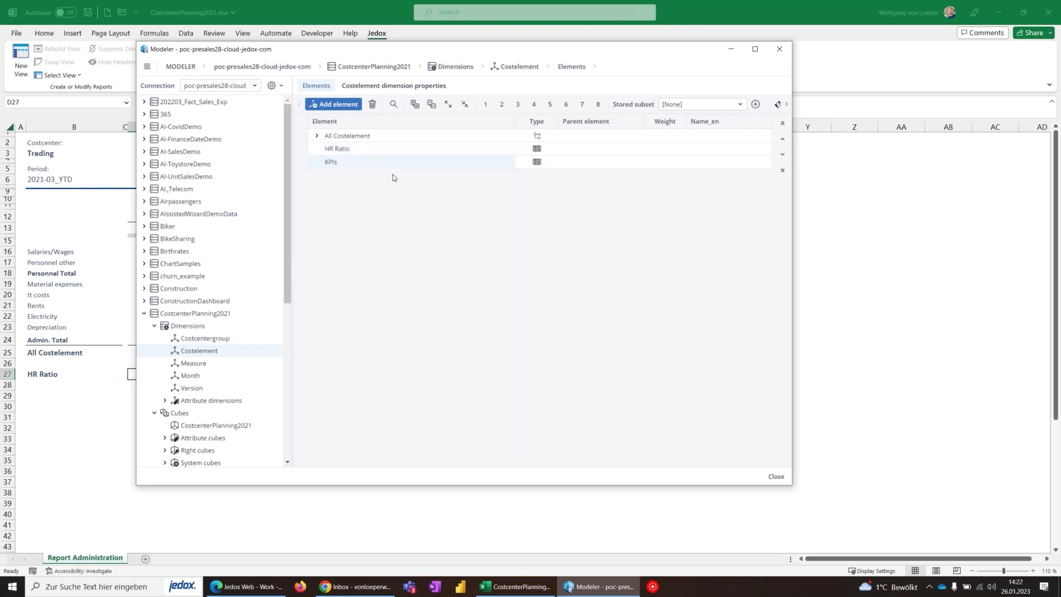
# Move HR Ratio under KPIs, making KPIs its consolidated parent.
pyautogui.moveTo(297, 147); pyautogui.dragTo(343, 164)
pyautogui.click(364, 191)
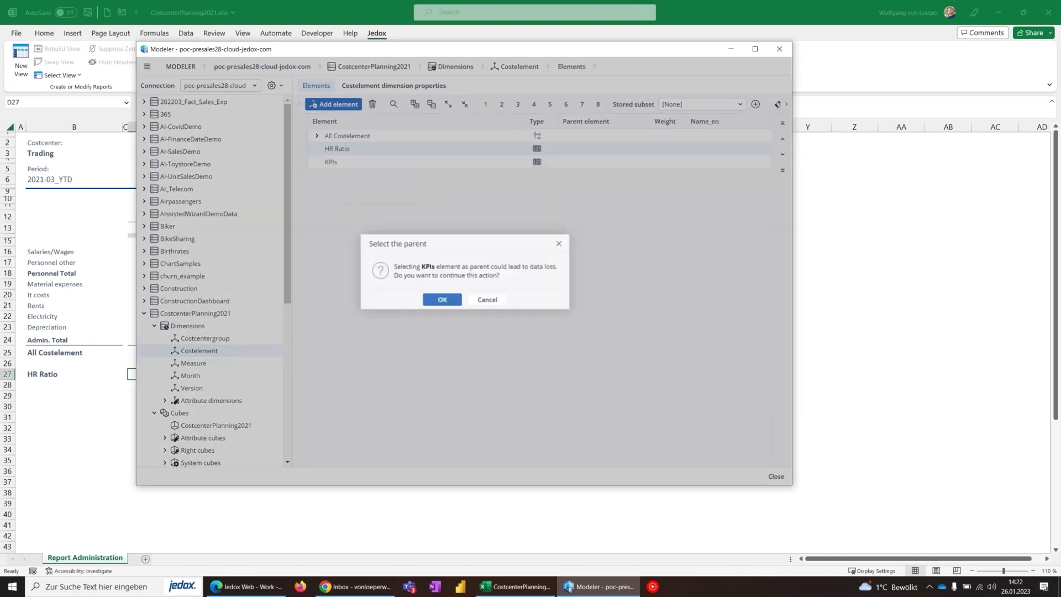
pyautogui.click(442, 299)
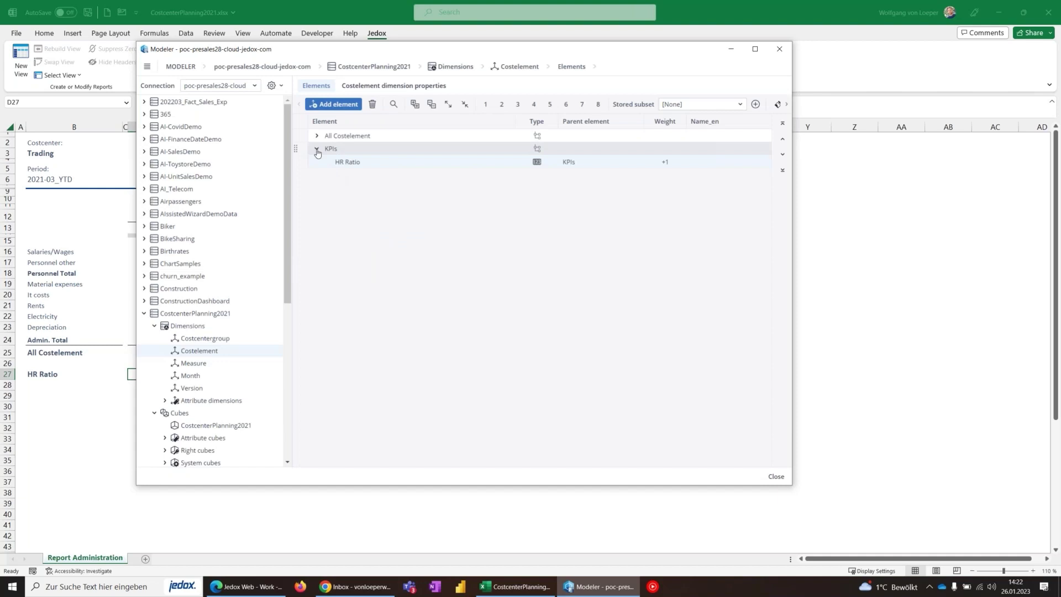
pyautogui.click(317, 149)
pyautogui.click(359, 163)
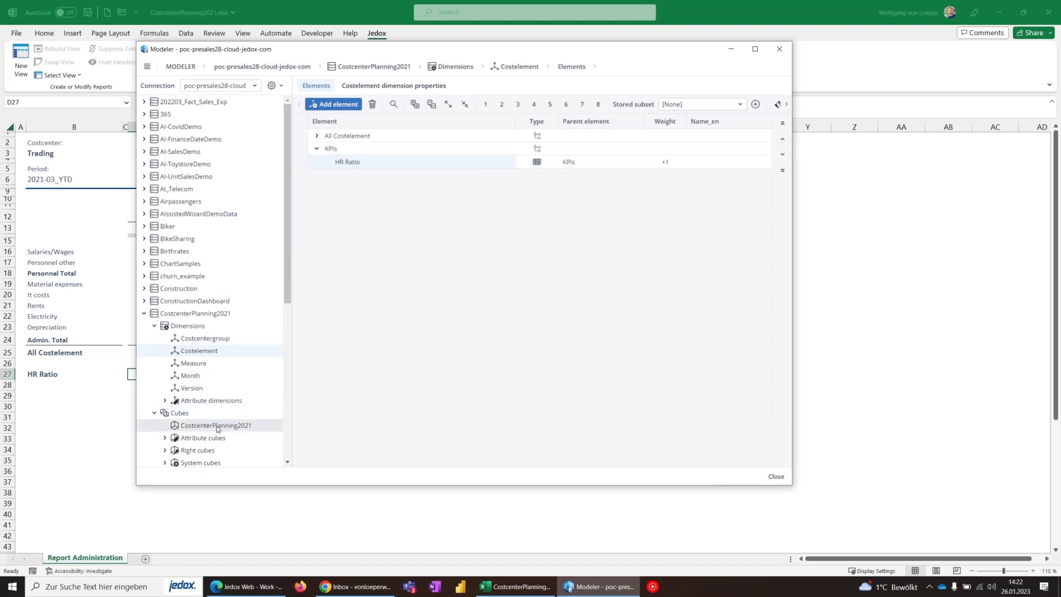
# Start a new CostcenterPlanning2021 cube rule targeting Costelement:HR Ratio.
pyautogui.click(773, 85)
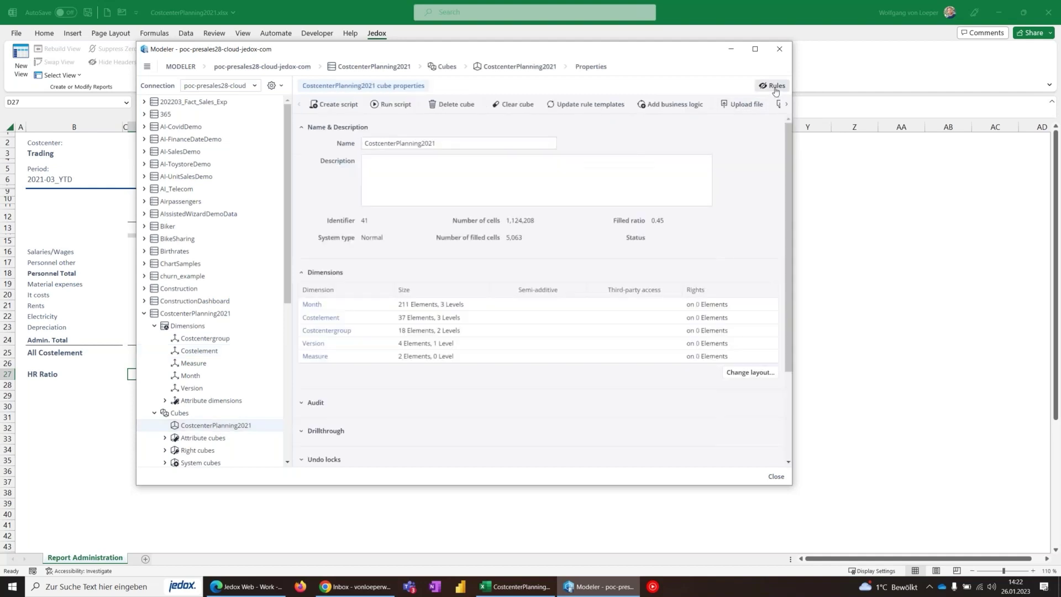
pyautogui.click(317, 105)
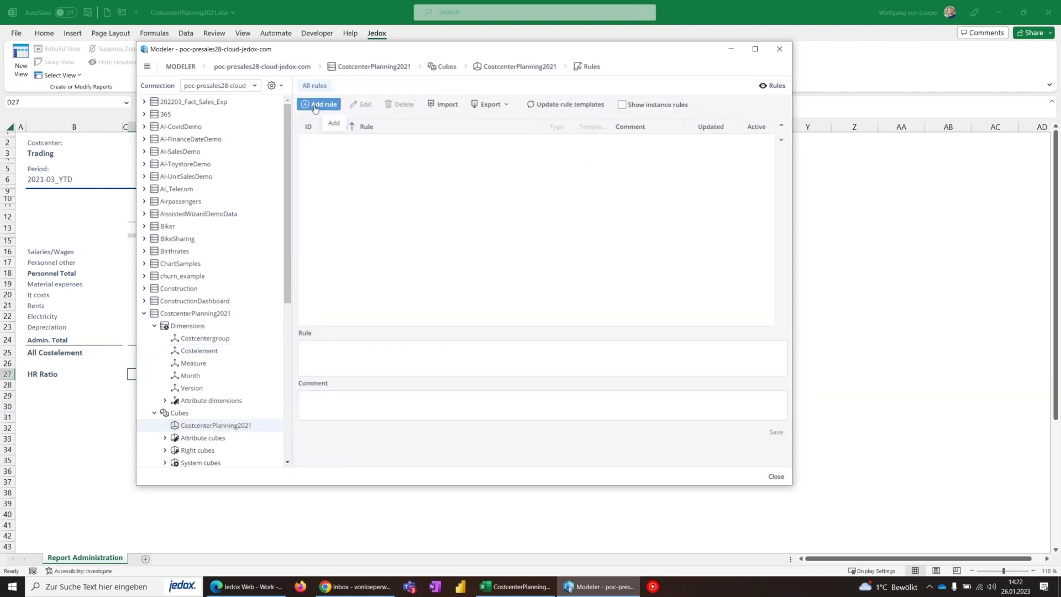
pyautogui.click(390, 334)
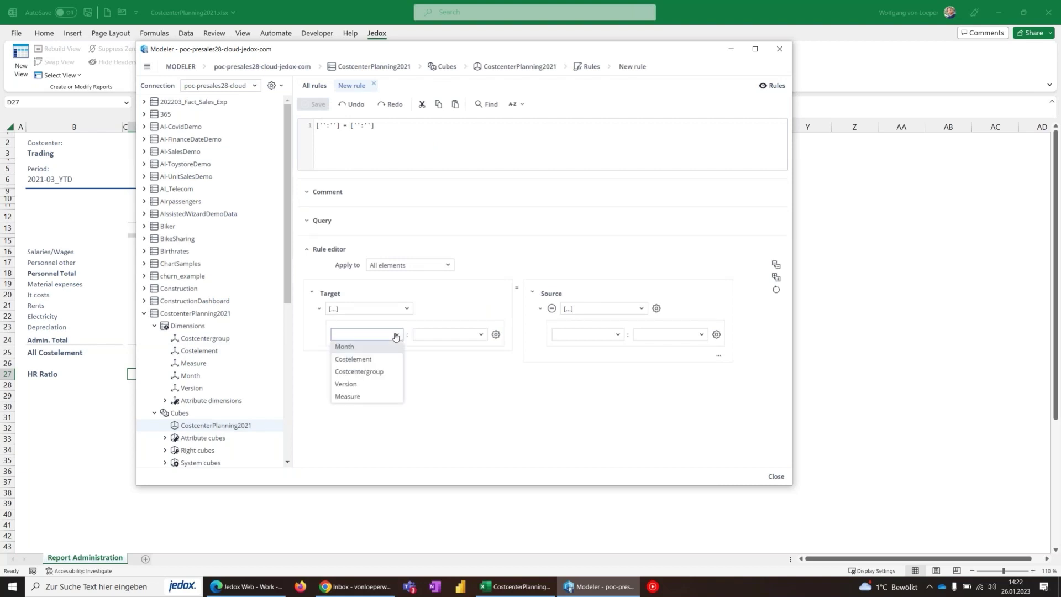
pyautogui.click(367, 362)
pyautogui.click(496, 336)
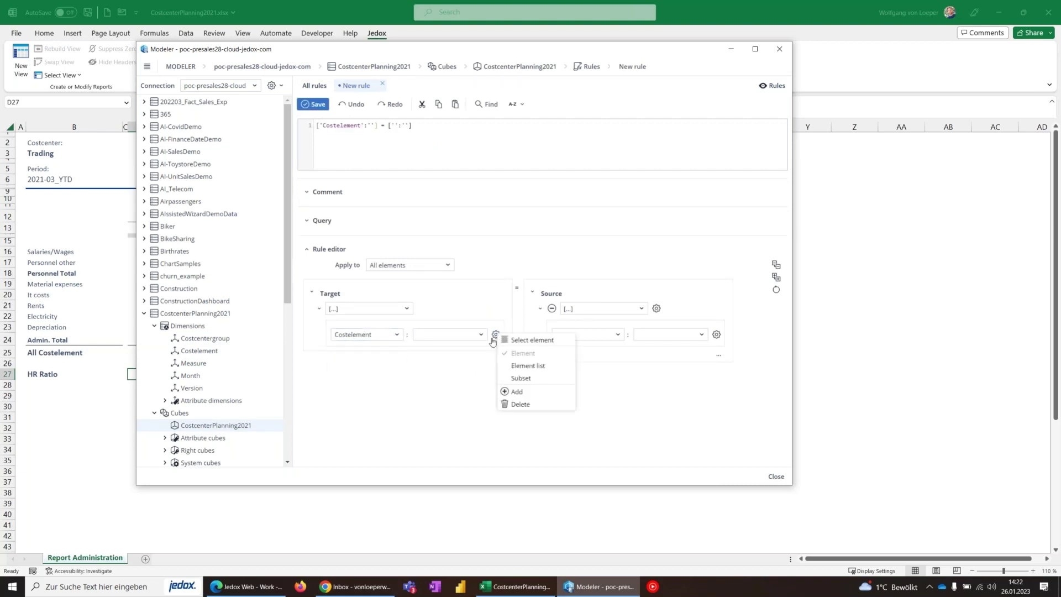
pyautogui.click(513, 338)
pyautogui.click(347, 189)
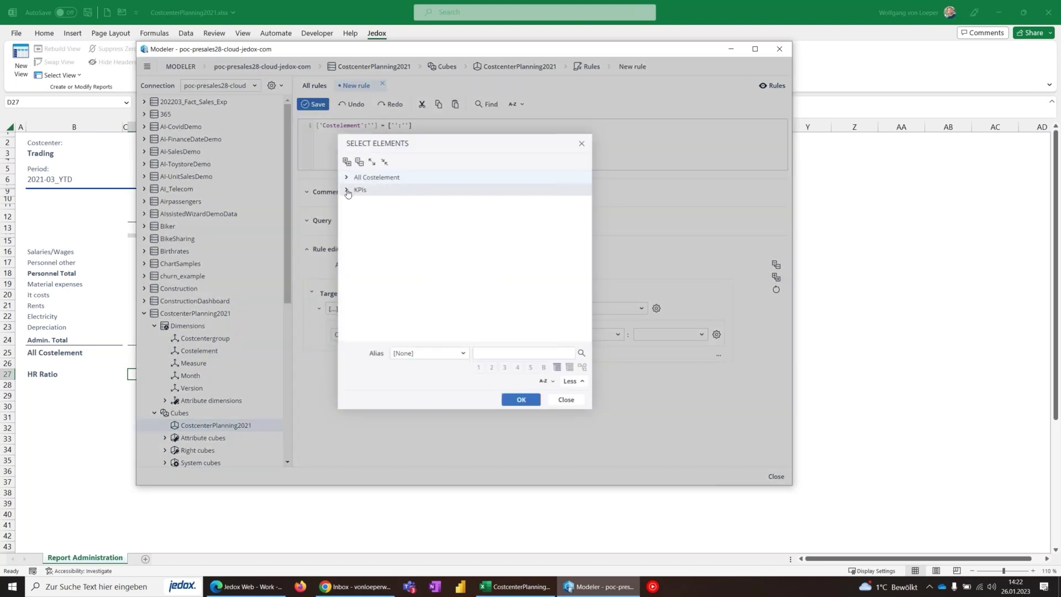
pyautogui.click(376, 202)
pyautogui.click(523, 400)
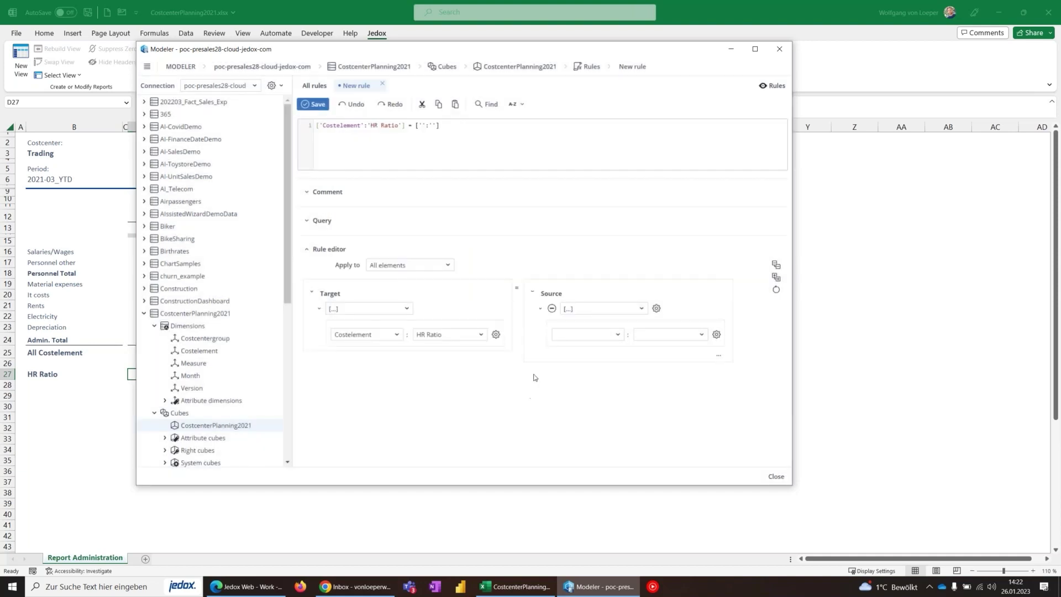
# Set the rule source to the Costelement element Personnel Total.
pyautogui.click(615, 338)
pyautogui.click(577, 362)
pyautogui.click(717, 335)
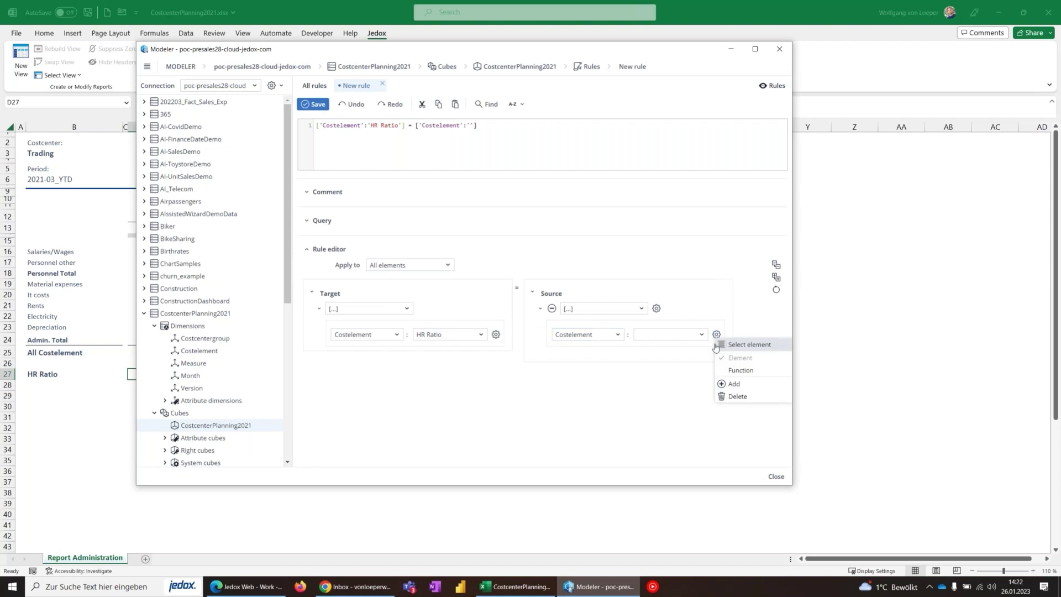
pyautogui.click(734, 345)
pyautogui.click(346, 190)
pyautogui.click(346, 177)
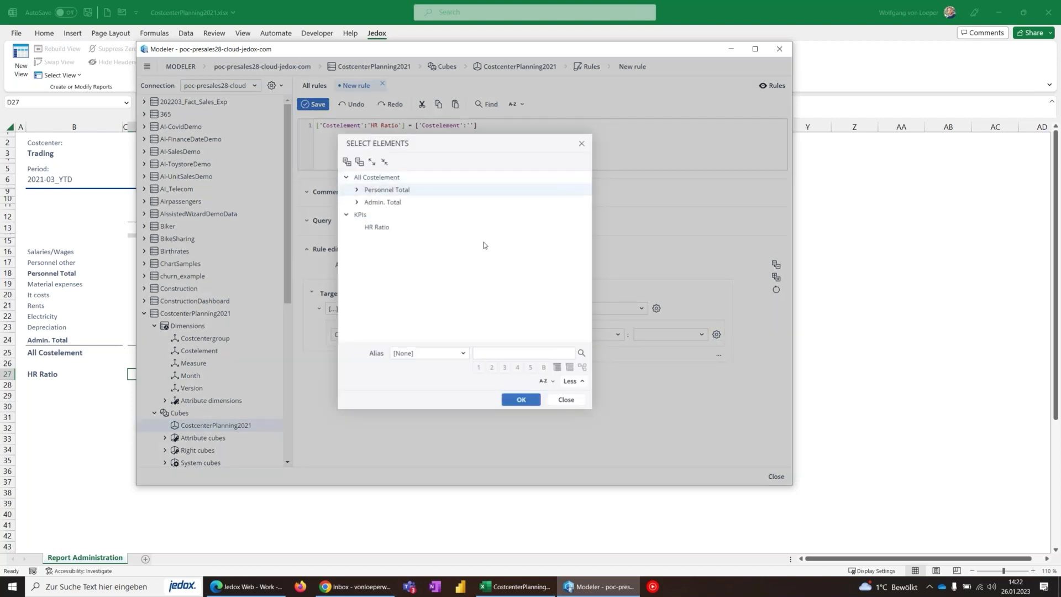
pyautogui.click(520, 399)
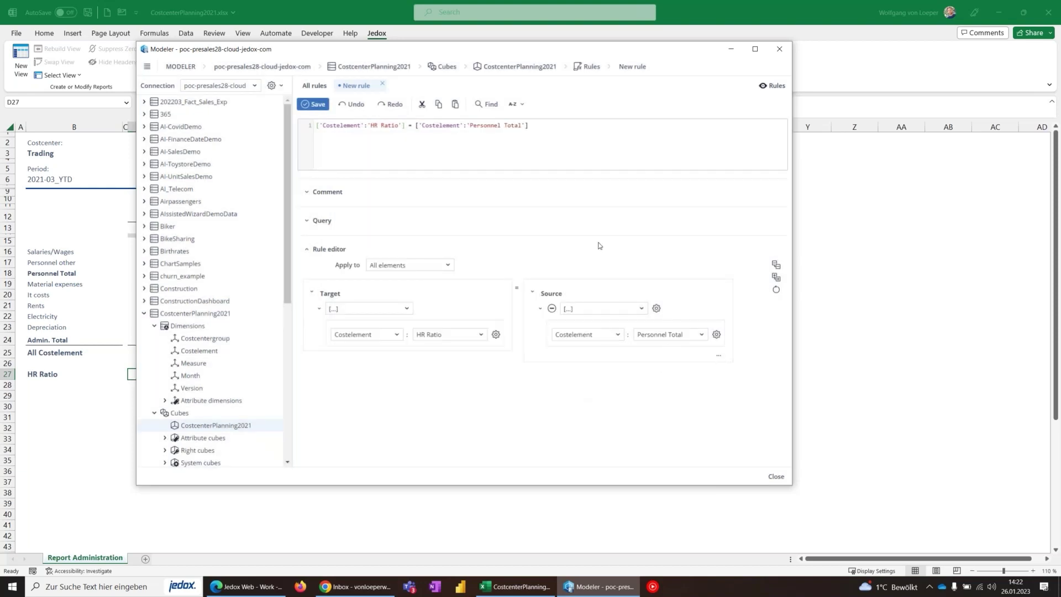
# Extend the rule to divide by All Costelement and save it.
pyautogui.moveTo(536, 124); pyautogui.dragTo(415, 125)
pyautogui.hotkey('ctrl', 'c')
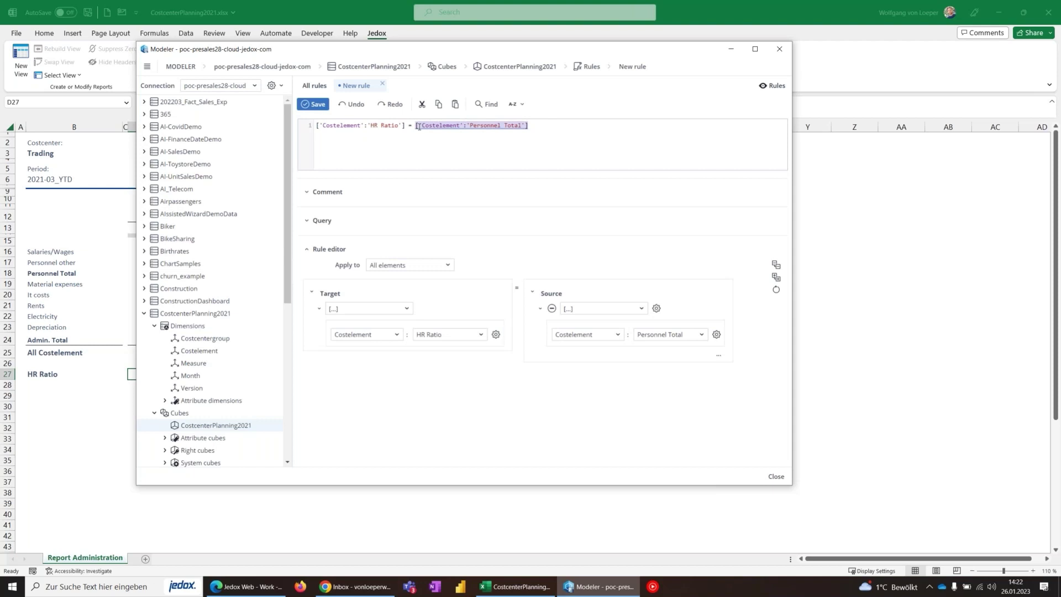
pyautogui.click(556, 127)
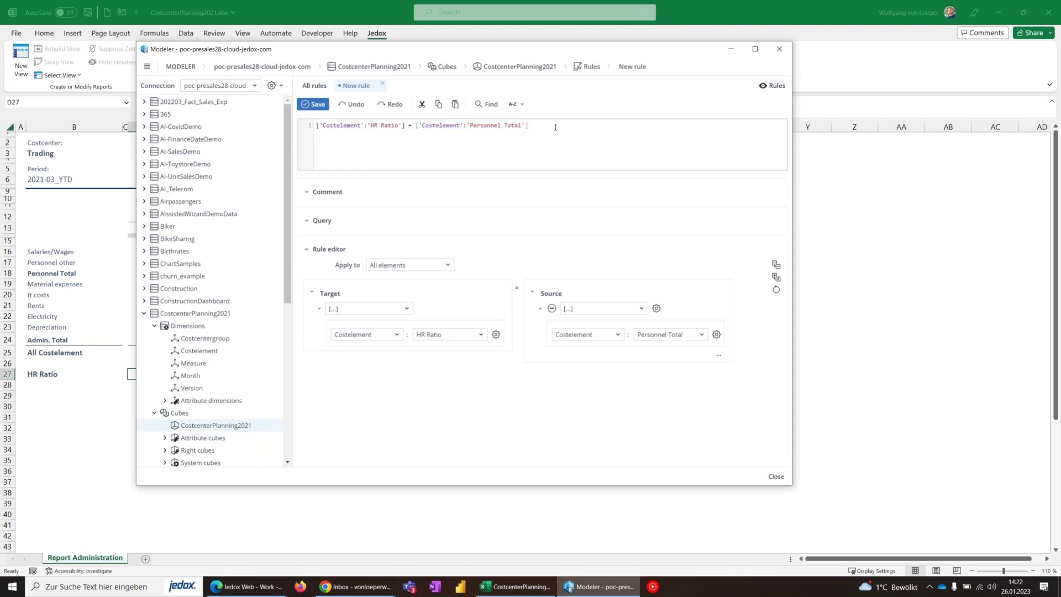
pyautogui.hotkey('ctrl', 'v')
pyautogui.moveTo(605, 127); pyautogui.dragTo(632, 126)
pyautogui.write('All C')
pyautogui.click(313, 104)
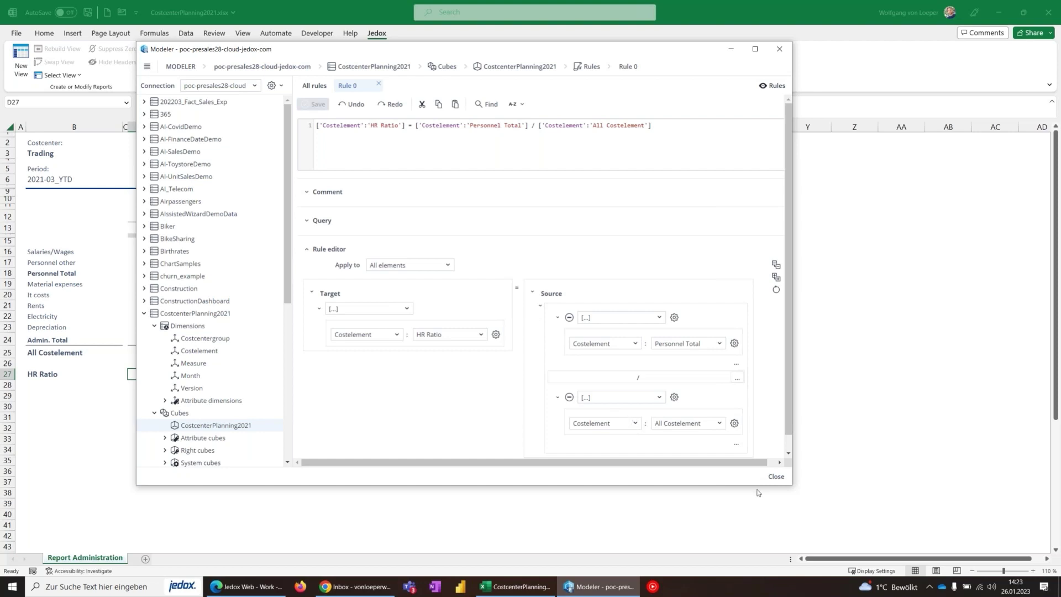
# Replace the D27 formula with D22's PALO.DATAC cube formula.
pyautogui.click(780, 480)
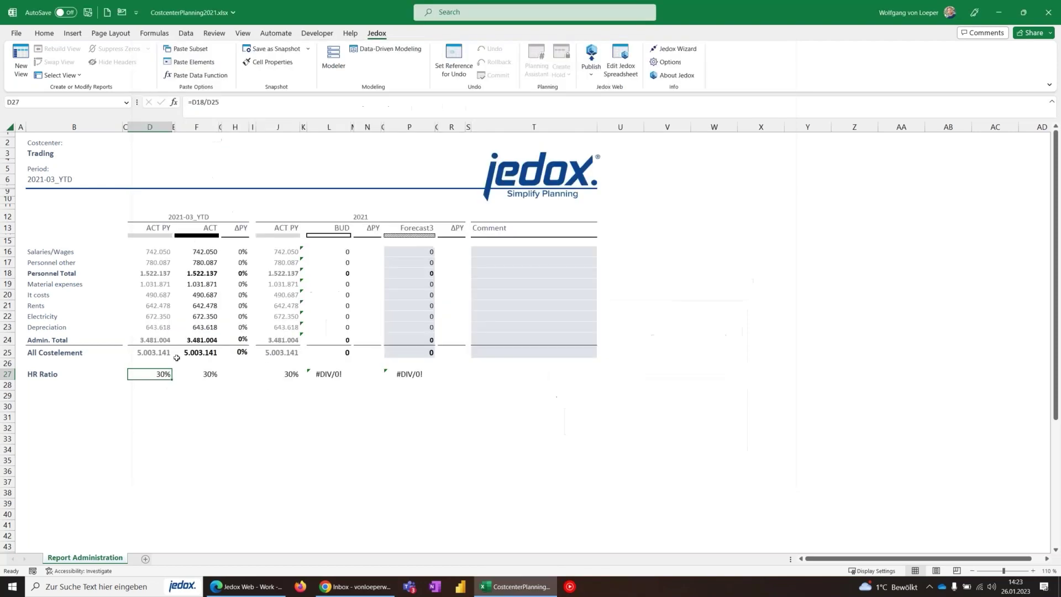
pyautogui.click(236, 101)
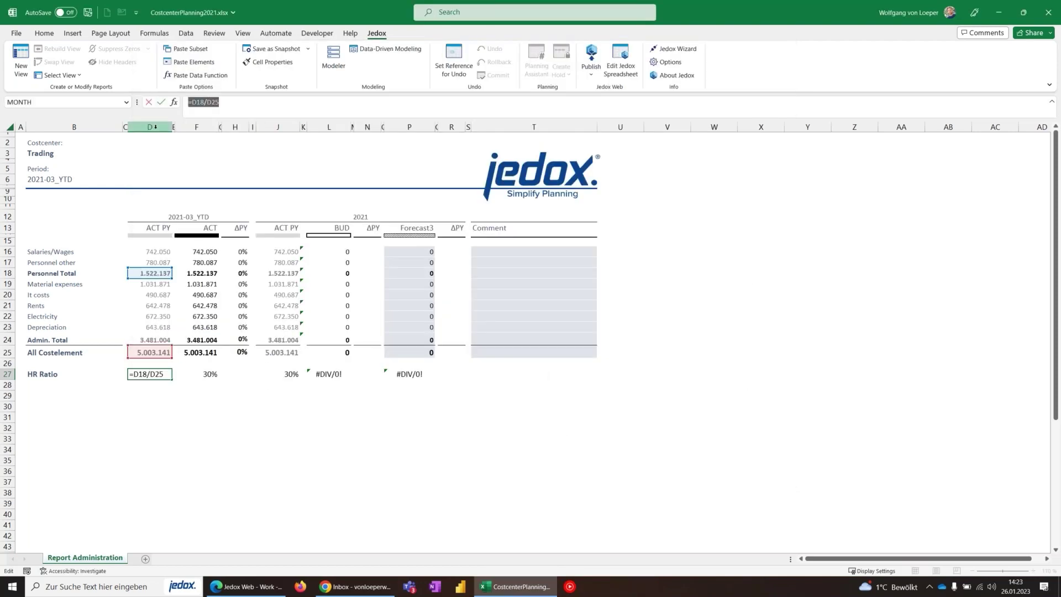
pyautogui.press('Escape')
pyautogui.click(157, 314)
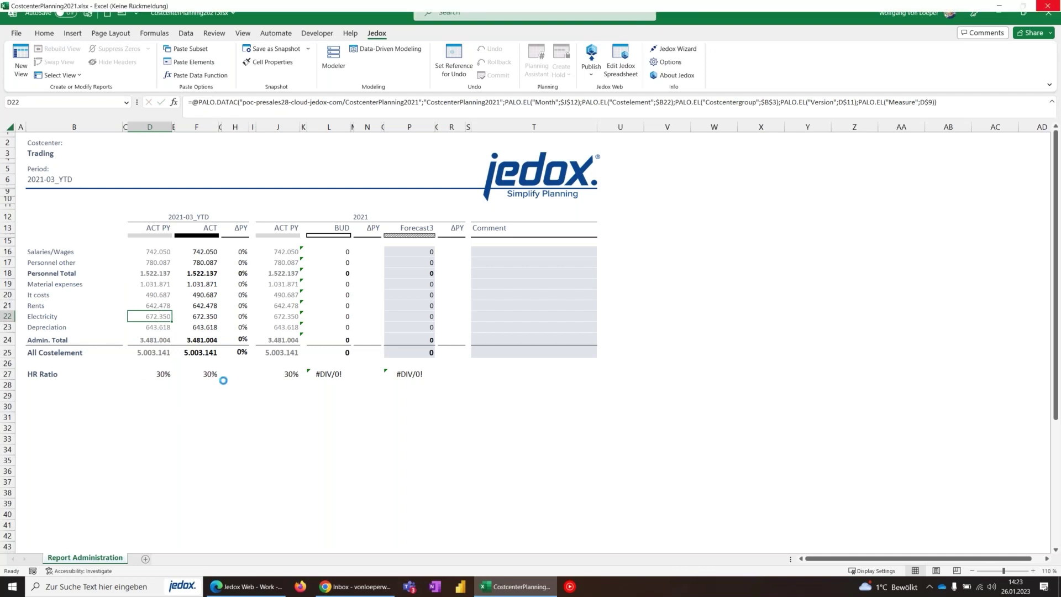
pyautogui.hotkey('ctrl', 'c')
pyautogui.click(154, 378)
pyautogui.hotkey('ctrl', 'v')
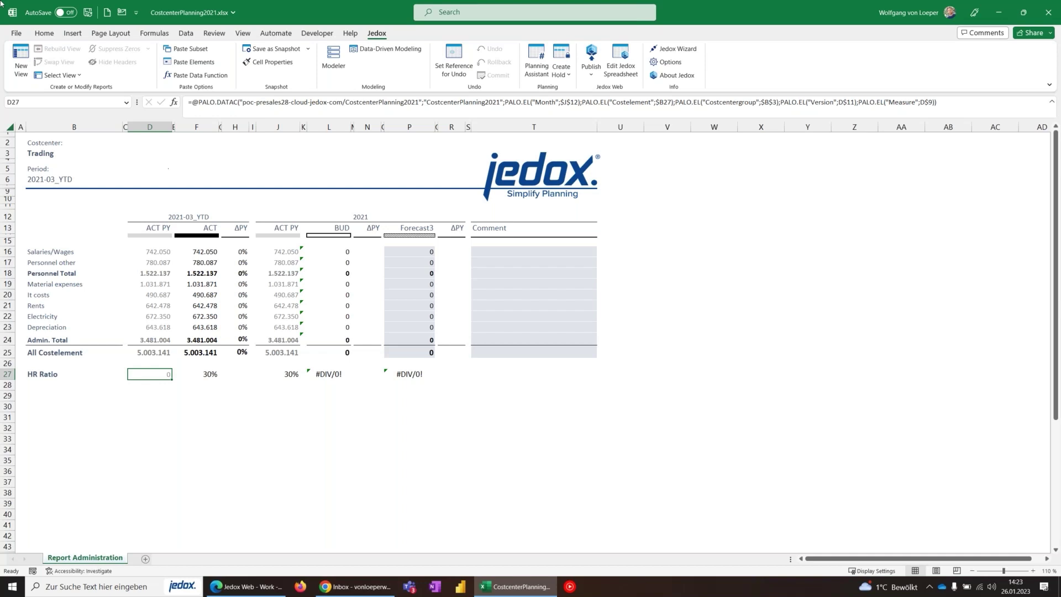
# Format D27 as a percentage with darker text and top and thick bottom borders.
pyautogui.click(45, 33)
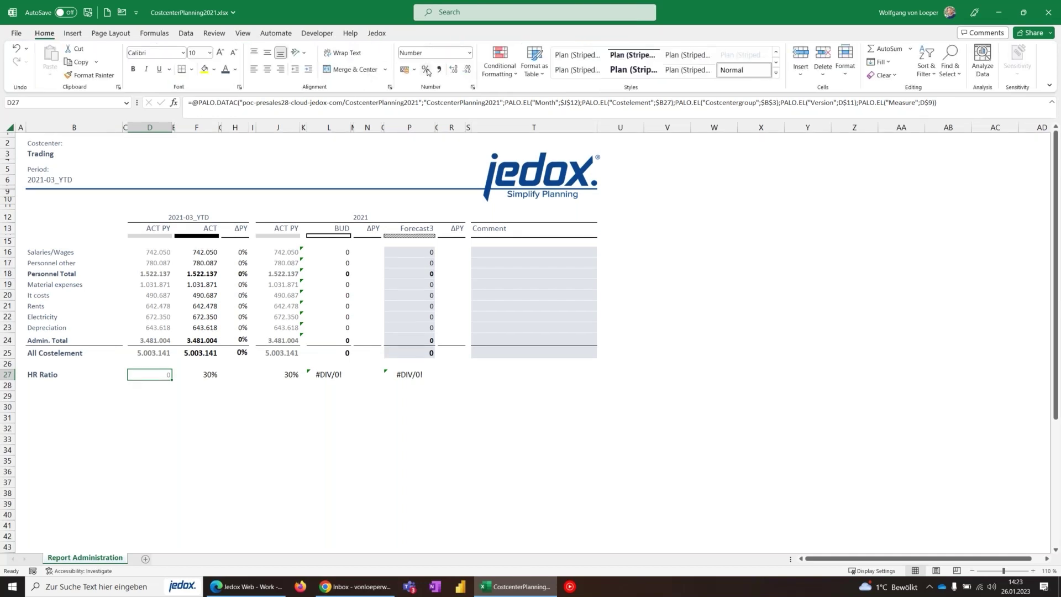
pyautogui.click(426, 71)
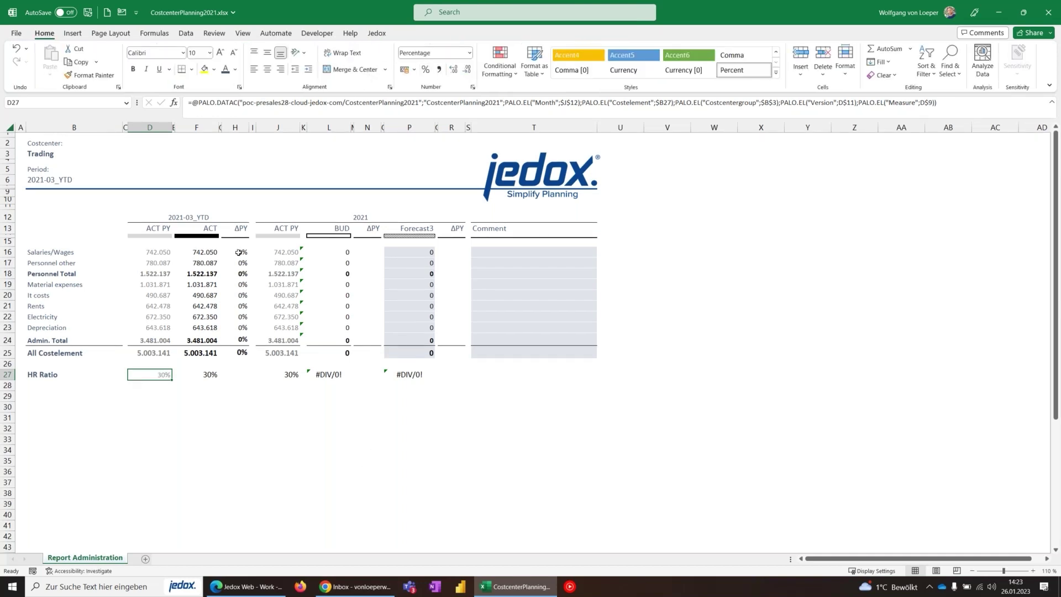
pyautogui.click(237, 71)
pyautogui.click(234, 110)
pyautogui.click(192, 69)
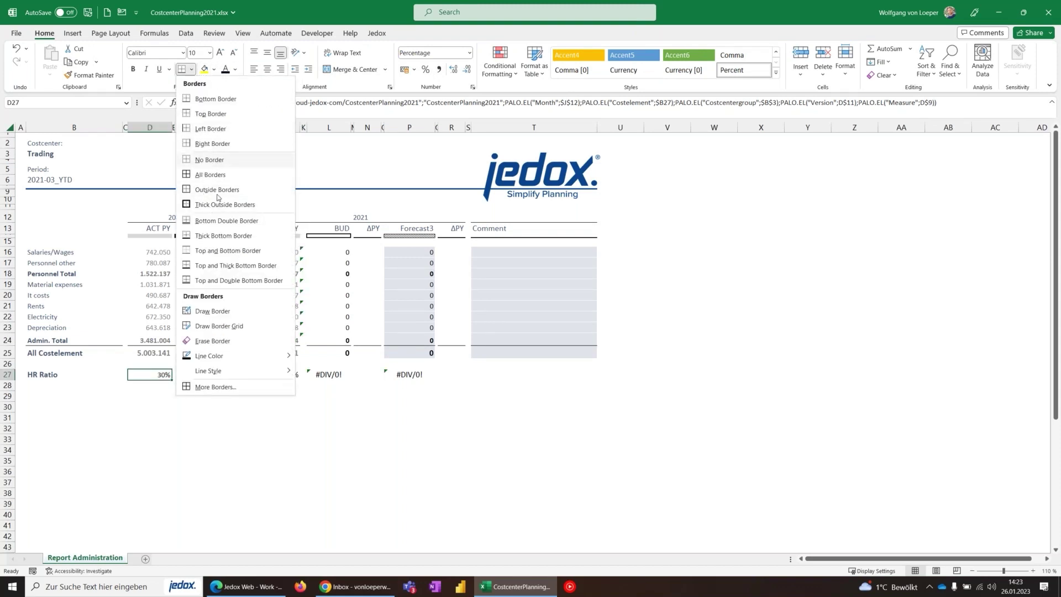
pyautogui.click(235, 266)
# Copy D27 into the HR Ratio cells F27, J27, L27 and P27.
pyautogui.hotkey('ctrl', 'c')
pyautogui.click(200, 376)
pyautogui.keyDown('ctrl'); pyautogui.click(283, 377); pyautogui.keyUp('ctrl')
pyautogui.keyDown('ctrl'); pyautogui.click(324, 375); pyautogui.keyUp('ctrl')
pyautogui.keyDown('ctrl'); pyautogui.click(401, 376); pyautogui.keyUp('ctrl')
pyautogui.press('Return')
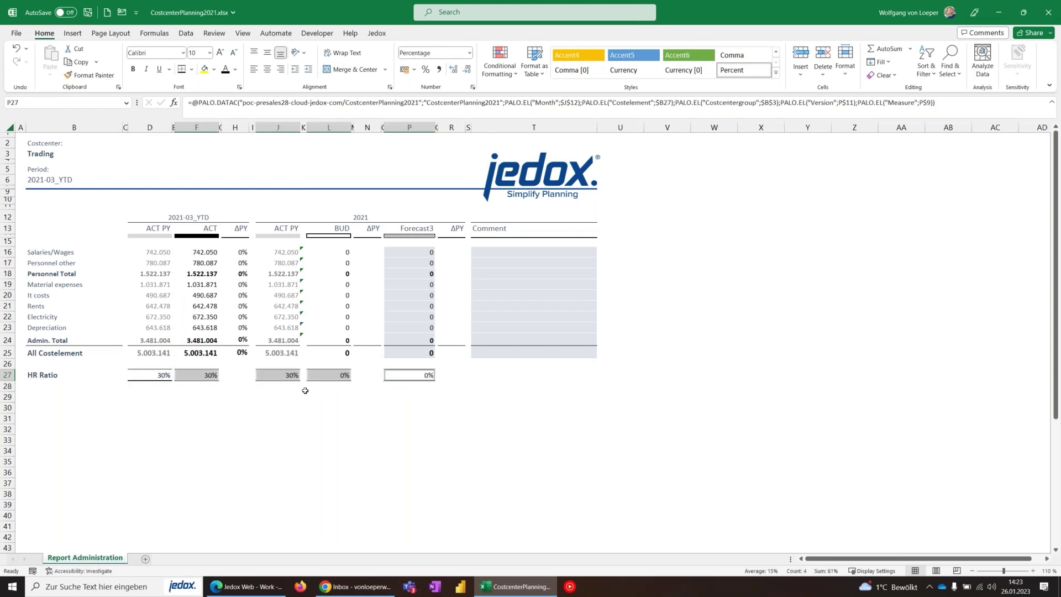
# Review the L27 BUD formula and the recalculated actual, Forecast3 and Comment columns.
pyautogui.click(328, 376)
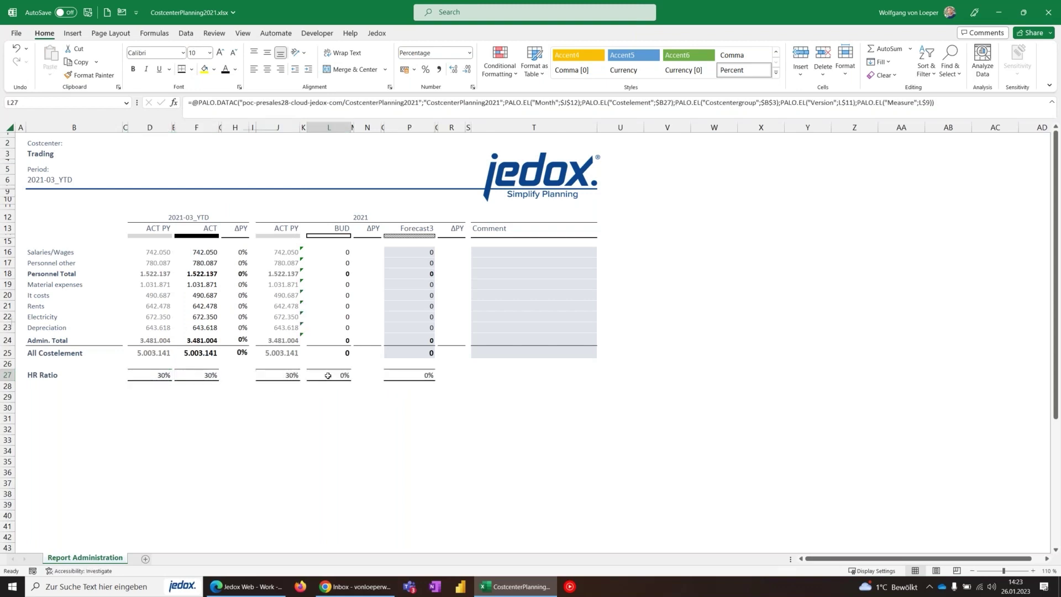
pyautogui.click(214, 102)
pyautogui.doubleClick(232, 104)
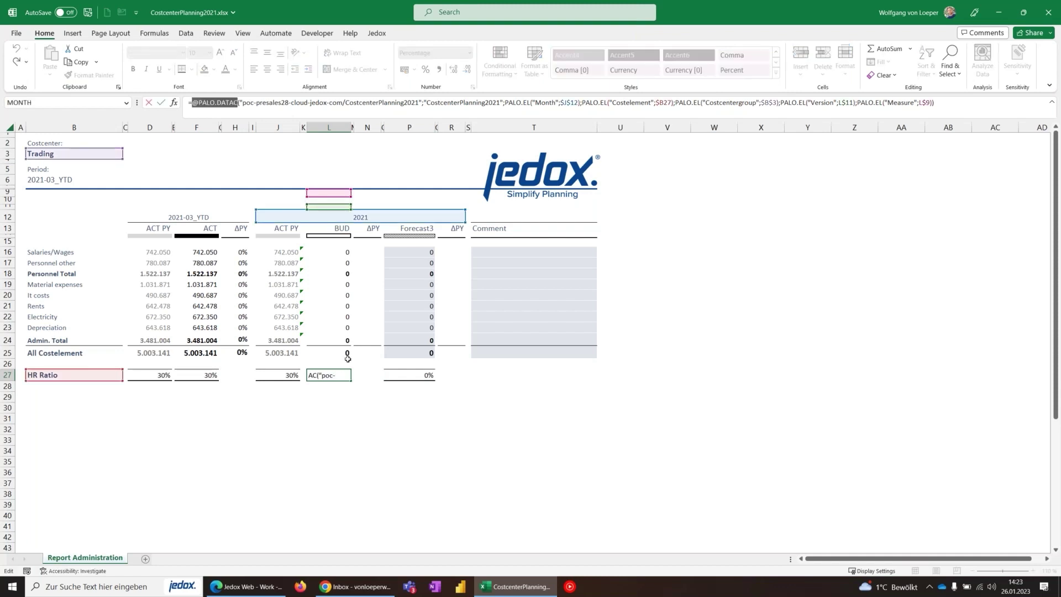
pyautogui.click(363, 417)
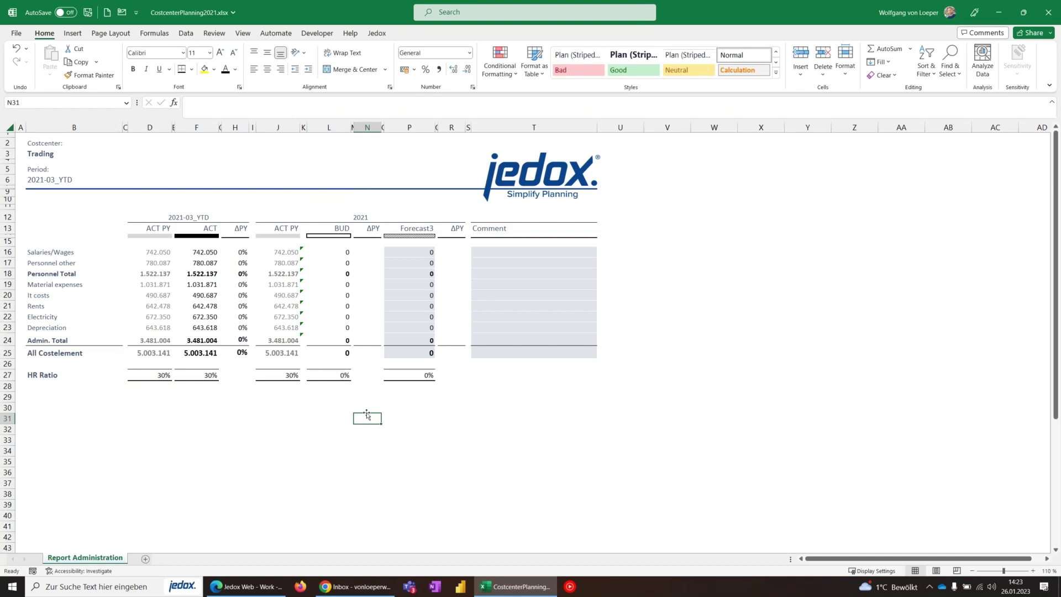
pyautogui.moveTo(133, 264); pyautogui.dragTo(276, 324)
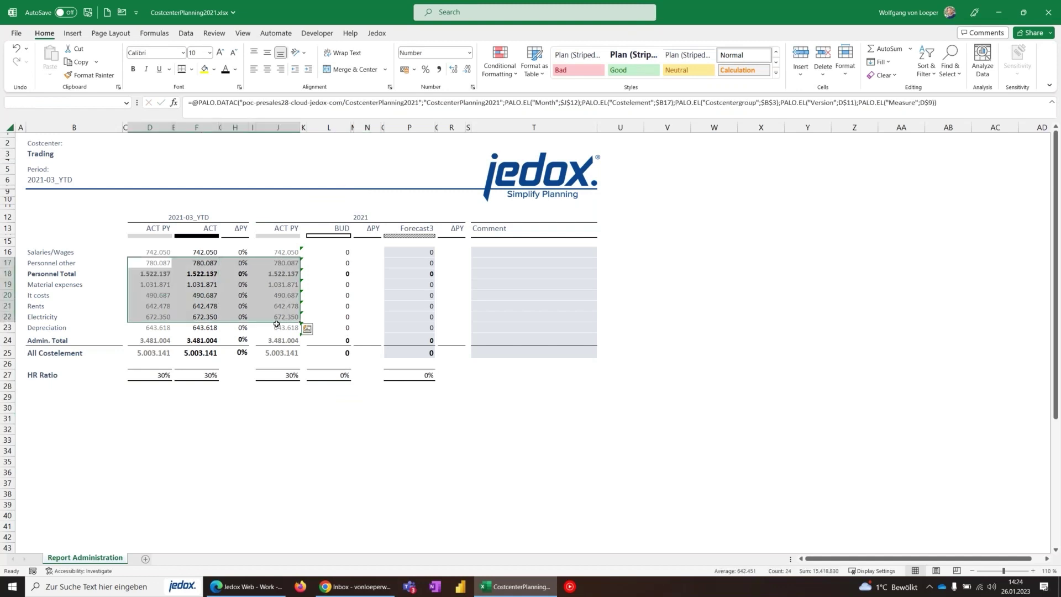
pyautogui.moveTo(399, 231); pyautogui.dragTo(411, 353)
pyautogui.moveTo(507, 229); pyautogui.dragTo(522, 352)
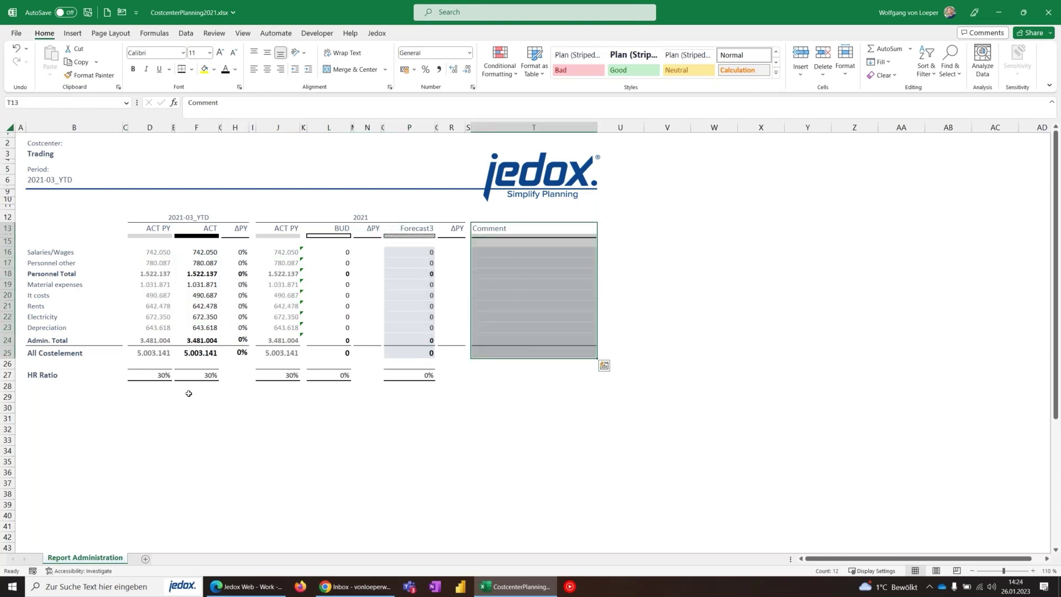
pyautogui.click(140, 376)
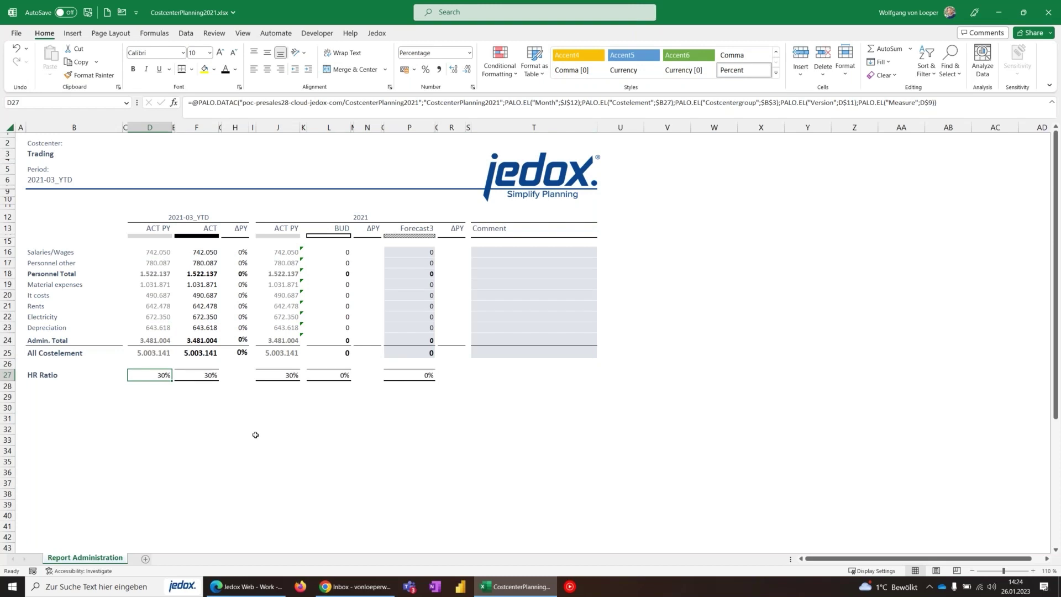
pyautogui.click(650, 262)
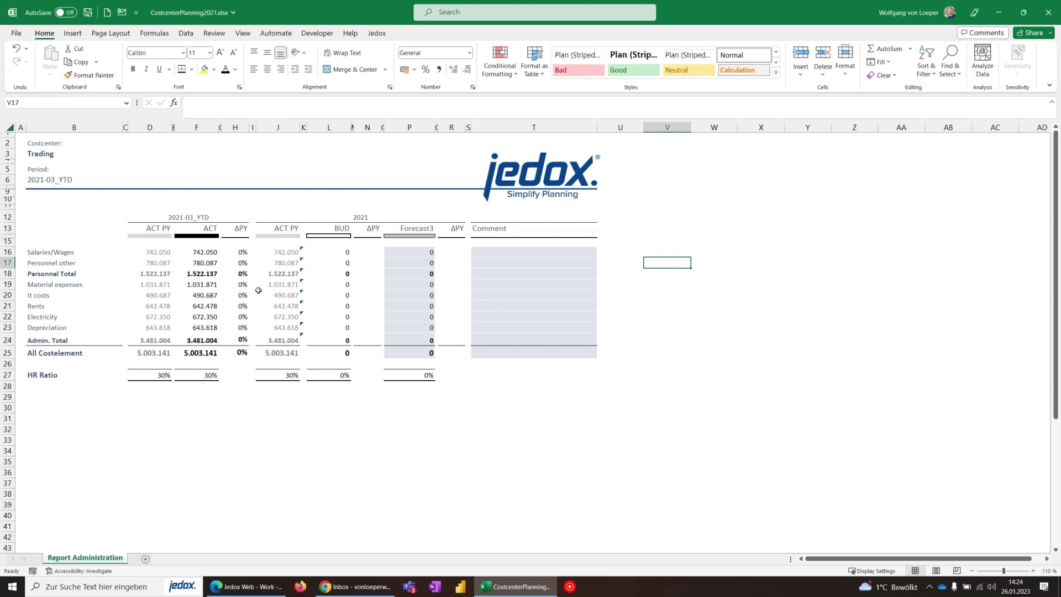
pyautogui.click(377, 34)
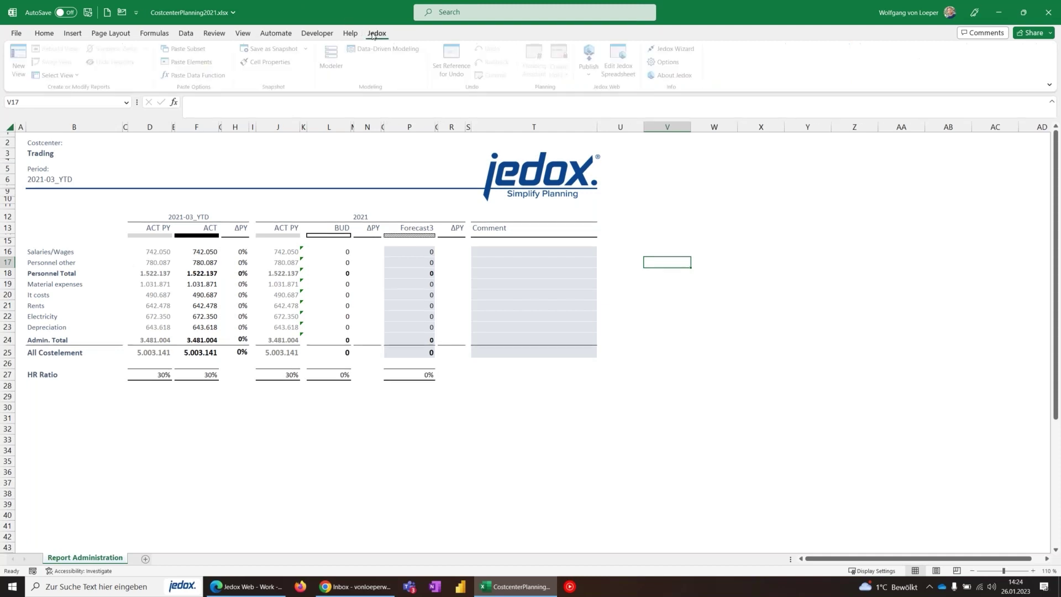
# Export the workbook through Jedox Publish as Excel_Upload, confirming replacement of the existing file.
pyautogui.click(364, 168)
pyautogui.click(591, 56)
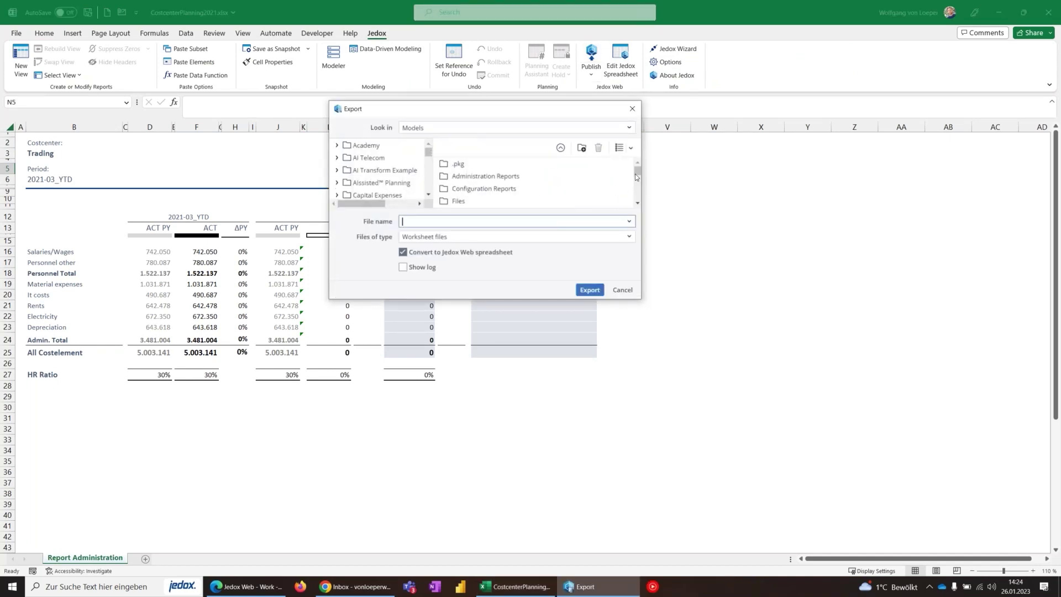
pyautogui.moveTo(638, 168); pyautogui.dragTo(640, 203)
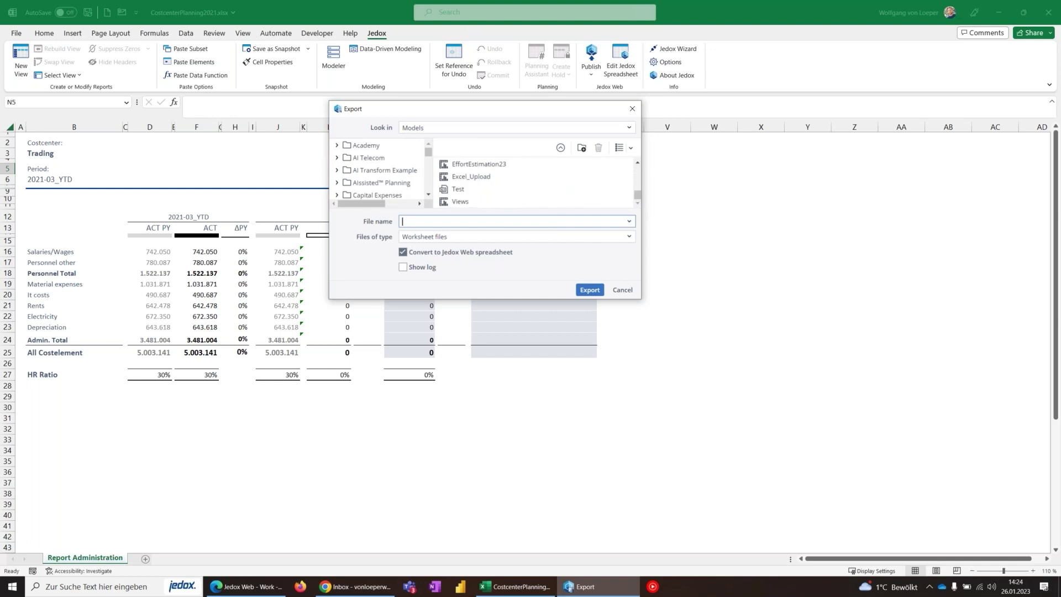
pyautogui.click(462, 178)
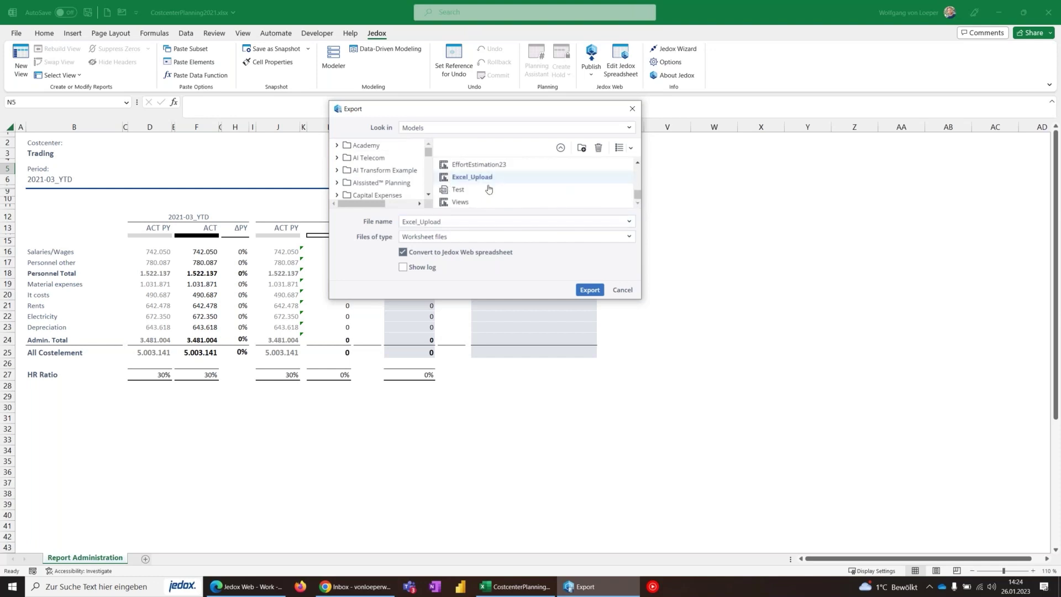
pyautogui.click(590, 295)
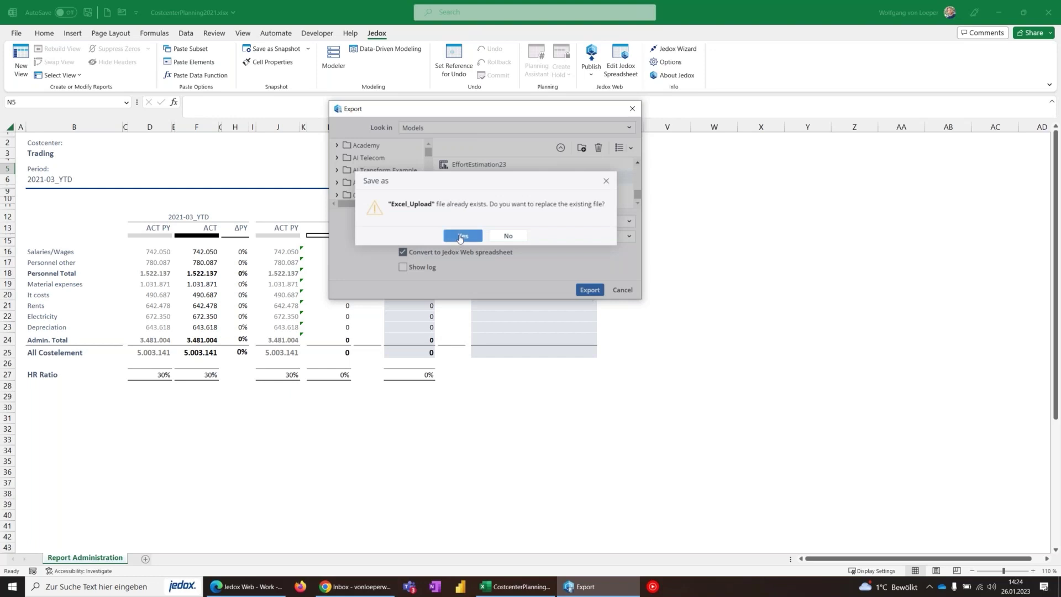
pyautogui.click(460, 236)
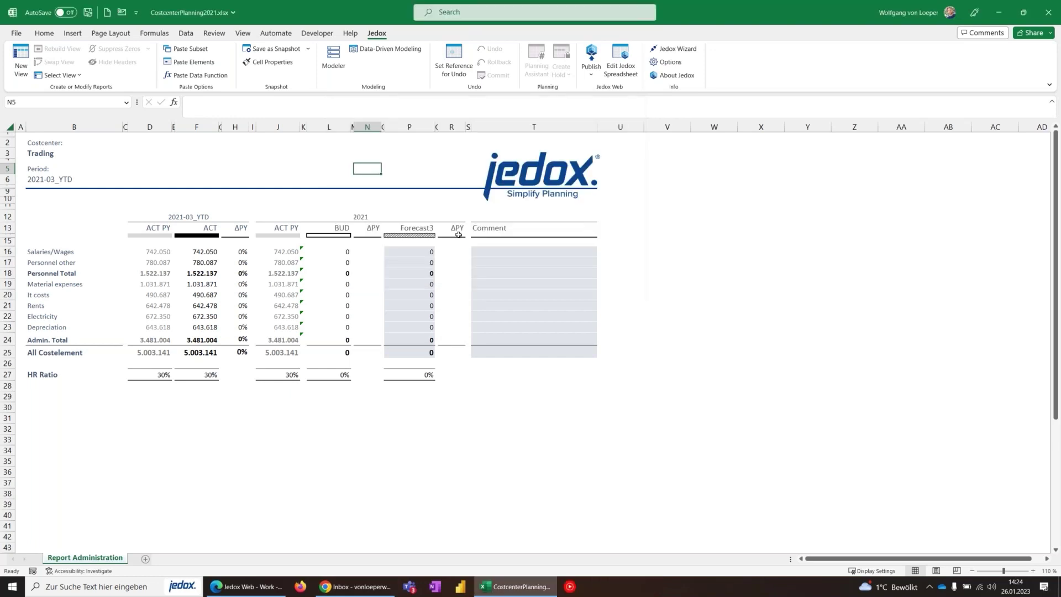
pyautogui.click(785, 201)
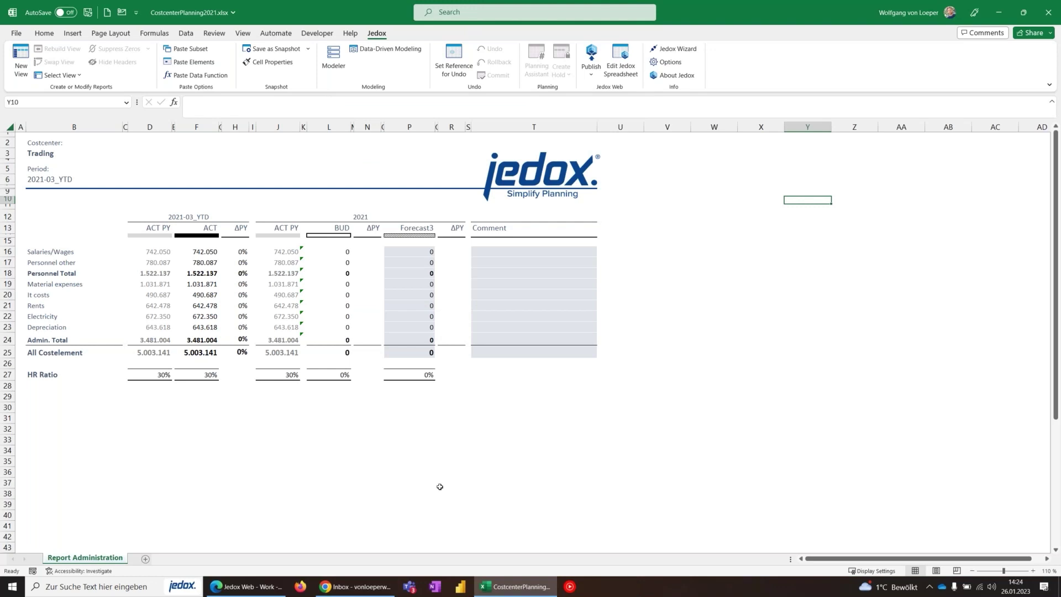
# Open the Excel_Upload report from the Jedox Web reports area.
pyautogui.click(248, 587)
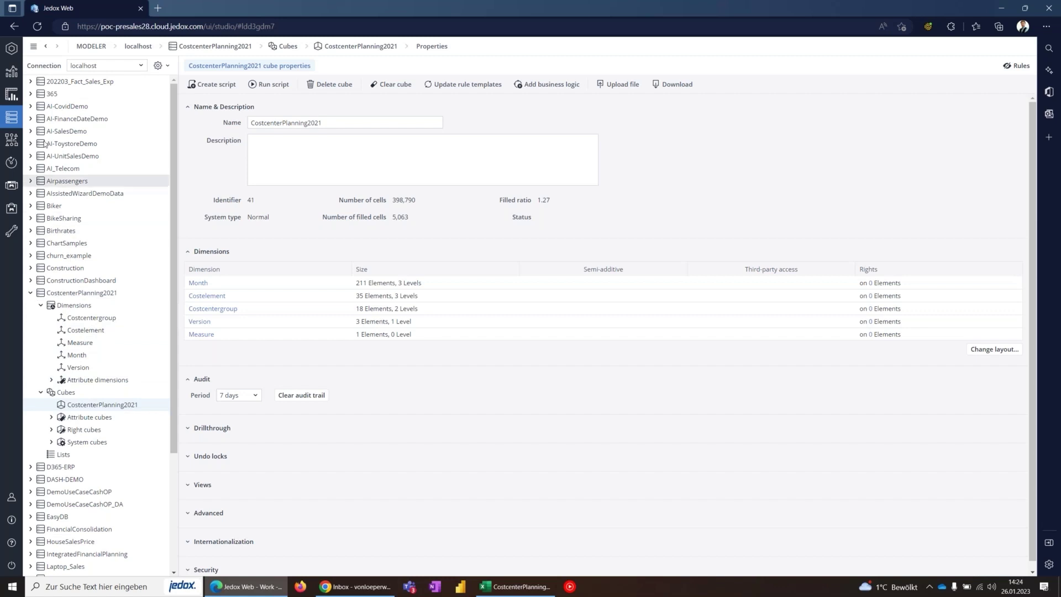
pyautogui.click(10, 75)
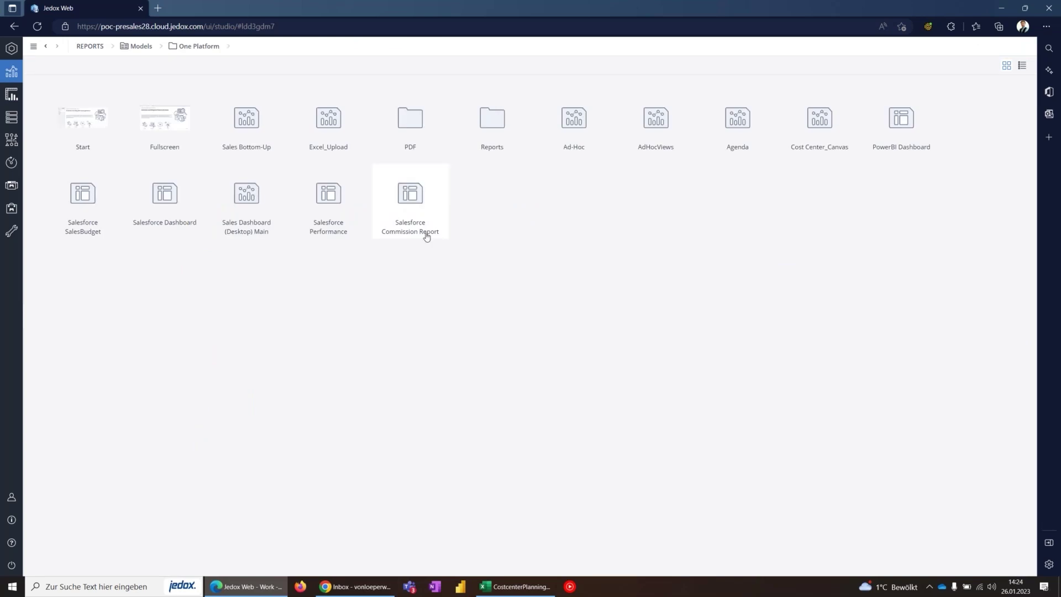
pyautogui.doubleClick(330, 118)
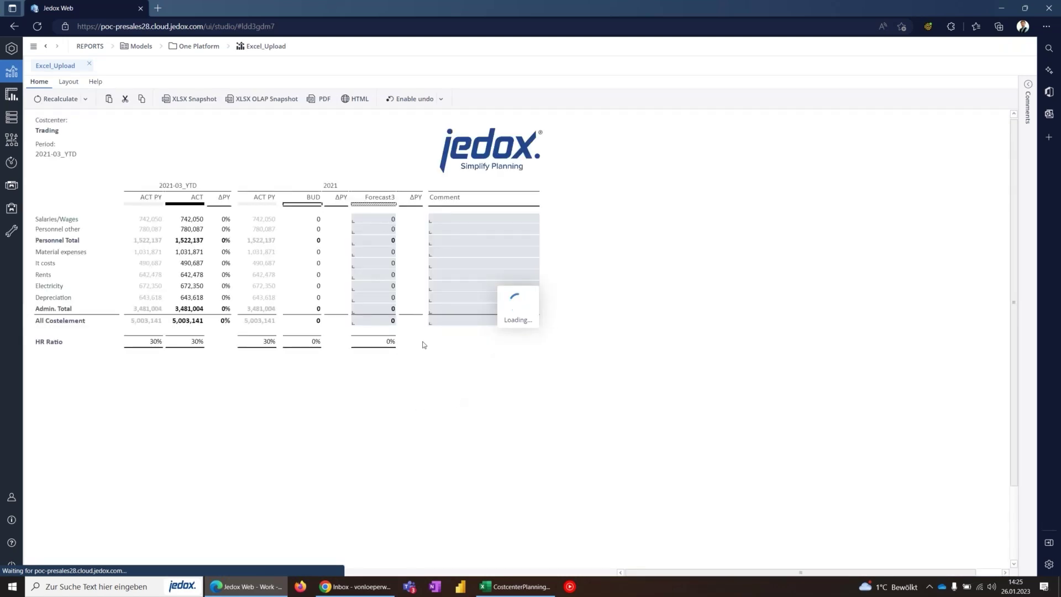
# Check the Personnel other, IT costs, Material expenses and Electricity figures, then go to the Designer file list.
pyautogui.click(375, 230)
pyautogui.click(373, 263)
pyautogui.click(462, 252)
pyautogui.click(377, 288)
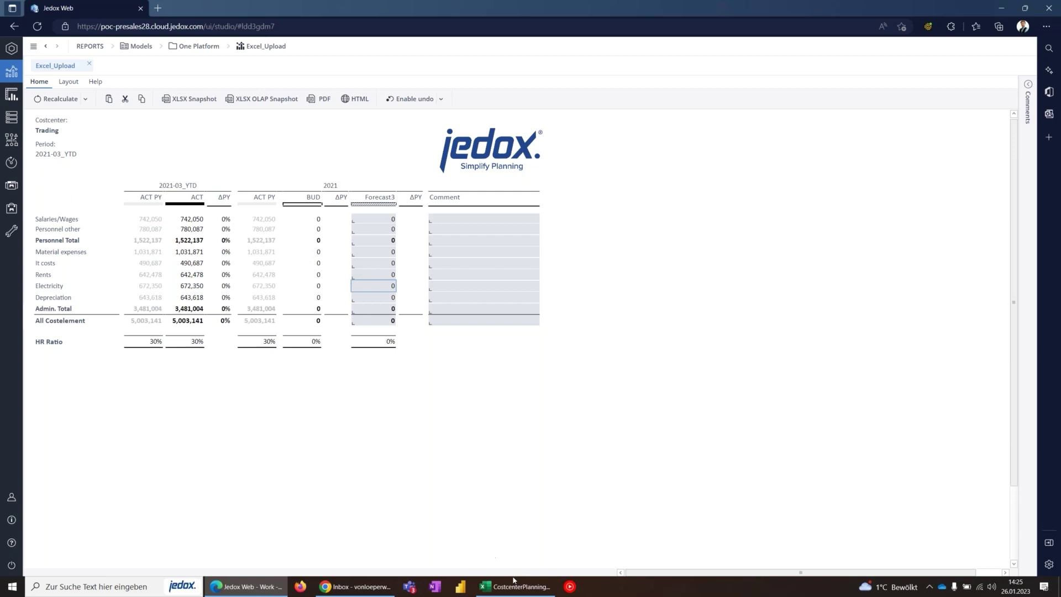
pyautogui.click(11, 95)
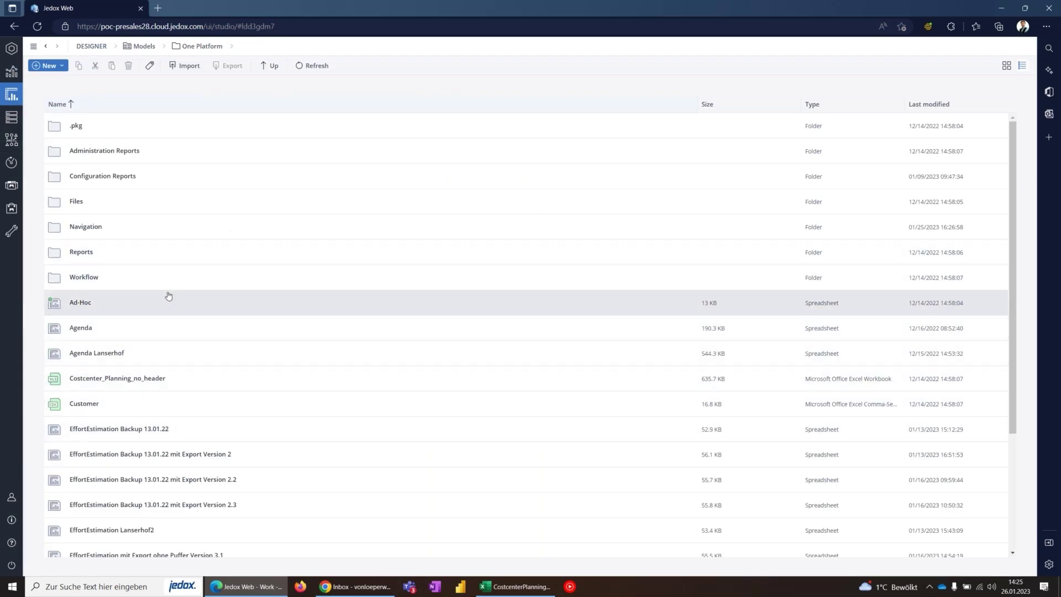
# Open Excel_Upload in the Designer and fill the BUD cells L16:L25 dark grey.
pyautogui.scroll(-3, 202, 342)
pyautogui.click(87, 495)
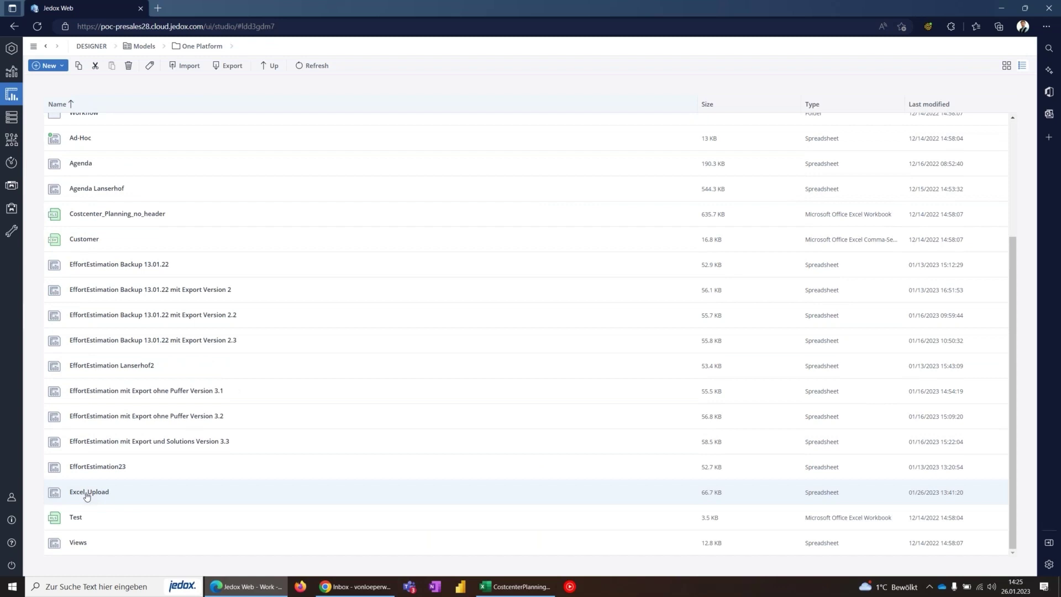
pyautogui.doubleClick(87, 494)
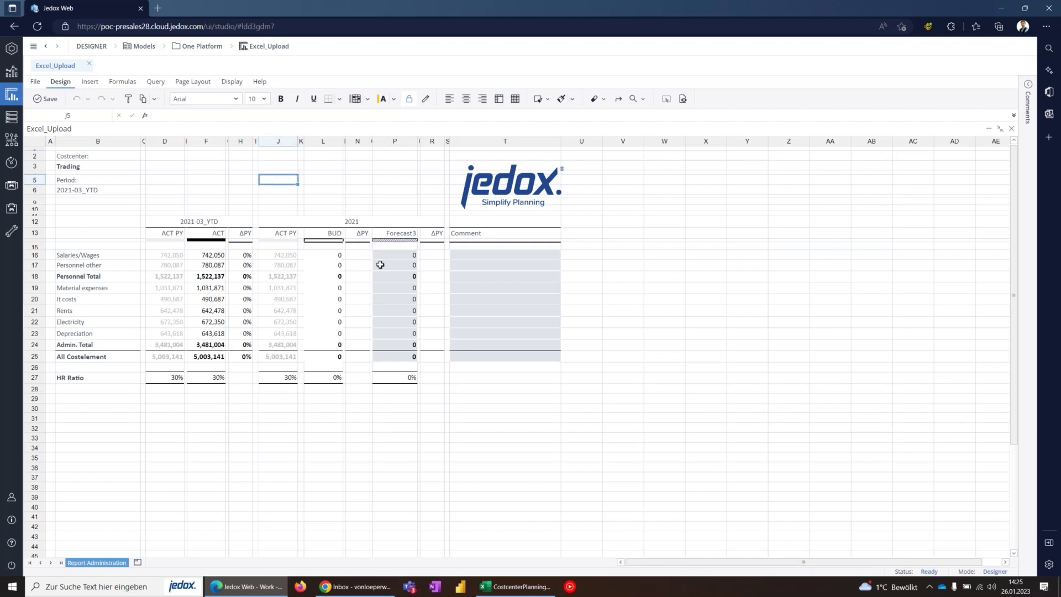
pyautogui.moveTo(326, 258); pyautogui.dragTo(336, 358)
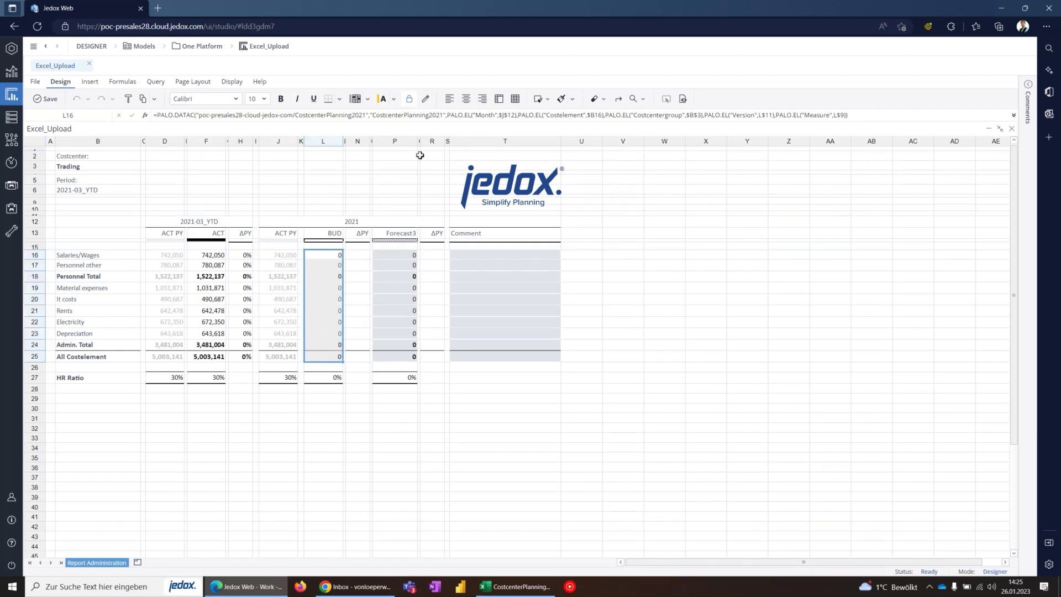
pyautogui.click(369, 101)
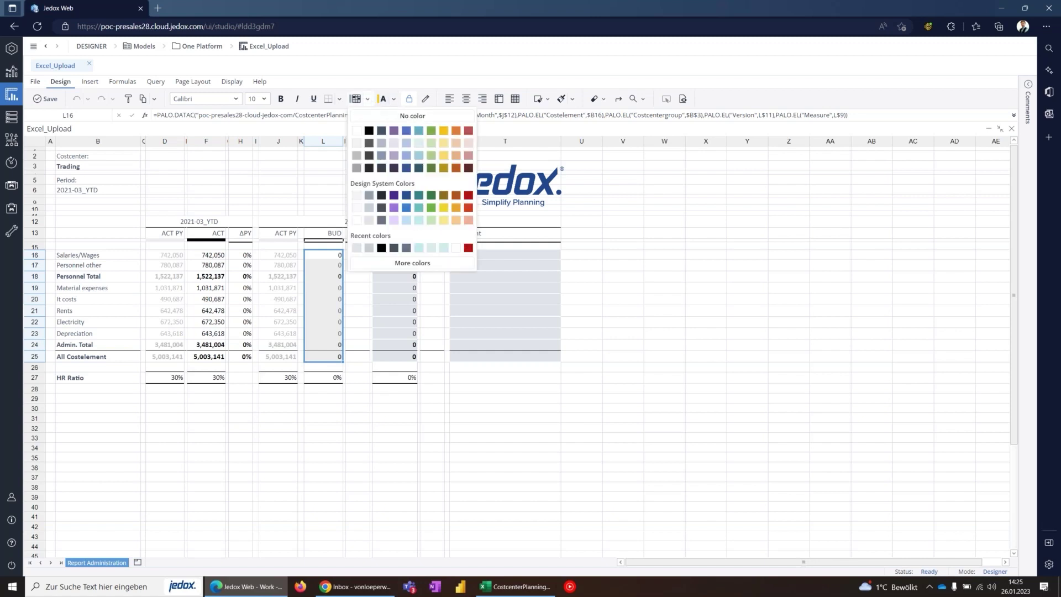
pyautogui.click(372, 223)
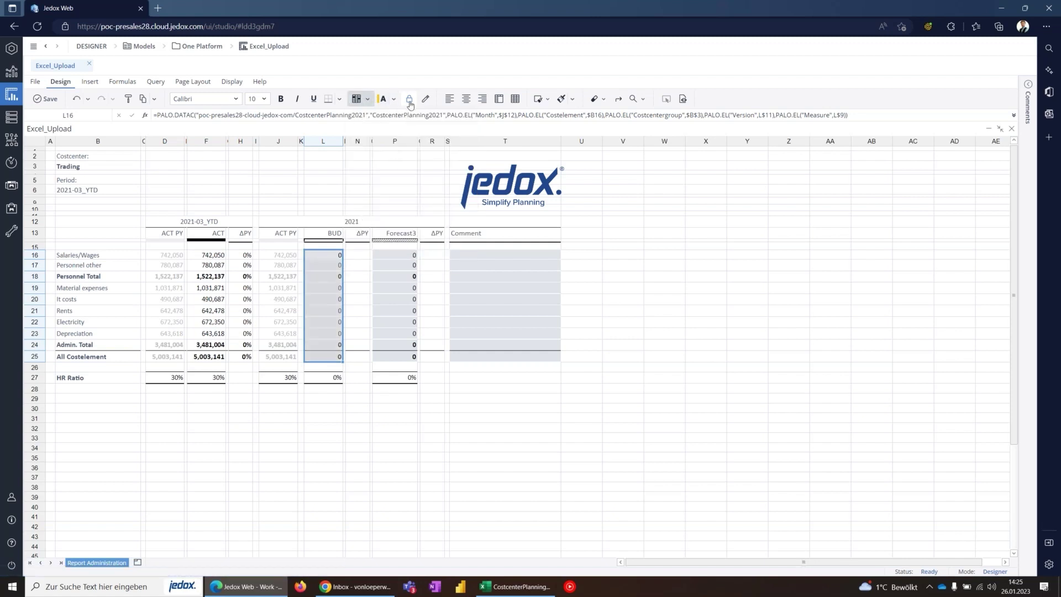
# Select the cost range K16:L25 as the chart data.
pyautogui.click(330, 301)
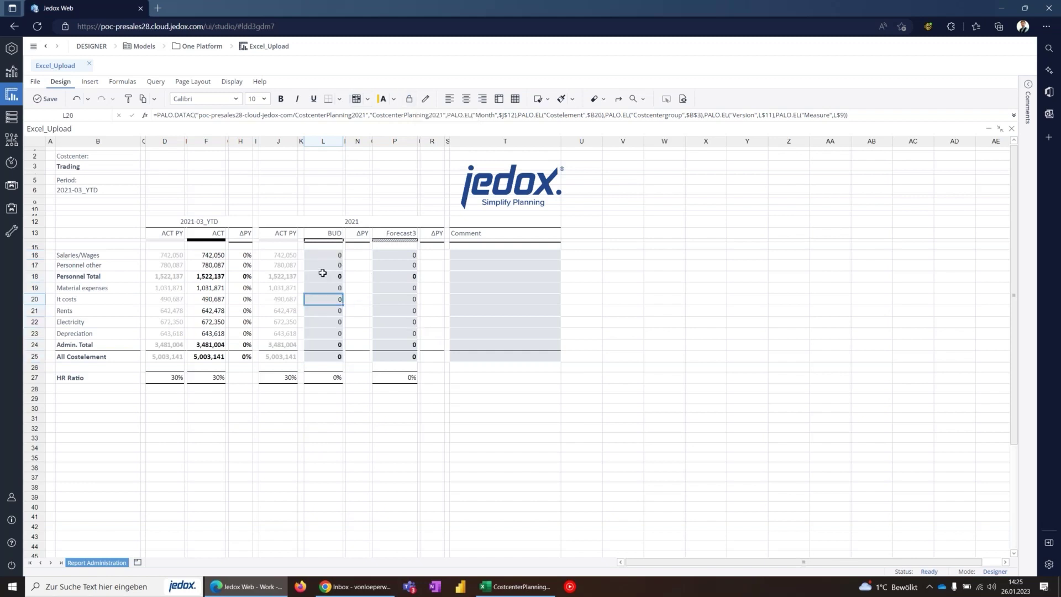
pyautogui.moveTo(303, 257); pyautogui.dragTo(324, 359)
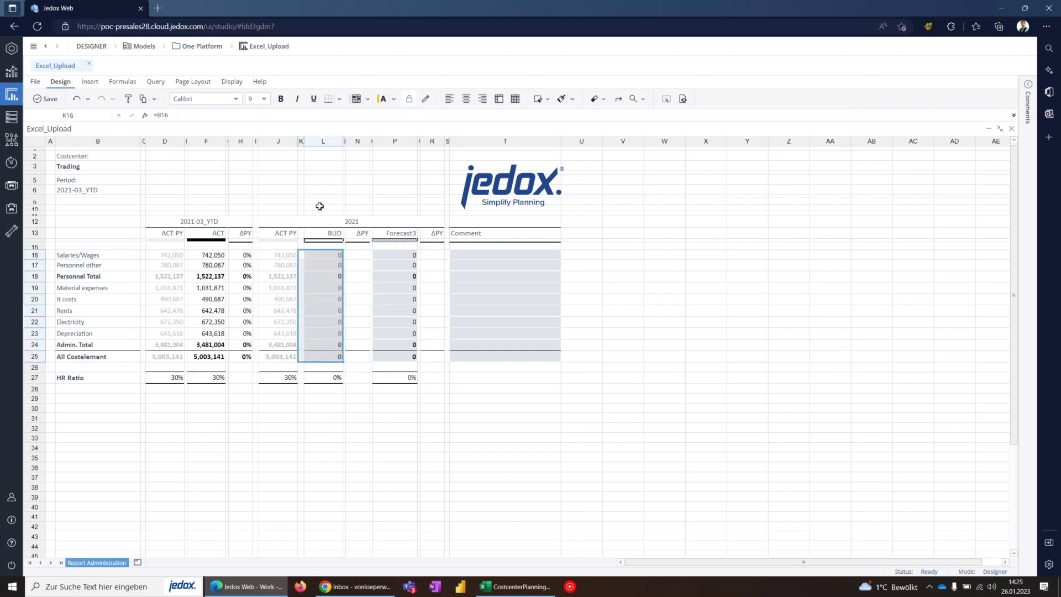
pyautogui.click(89, 82)
# Insert a waterfall chart of the K16:L25 cost values.
pyautogui.click(94, 99)
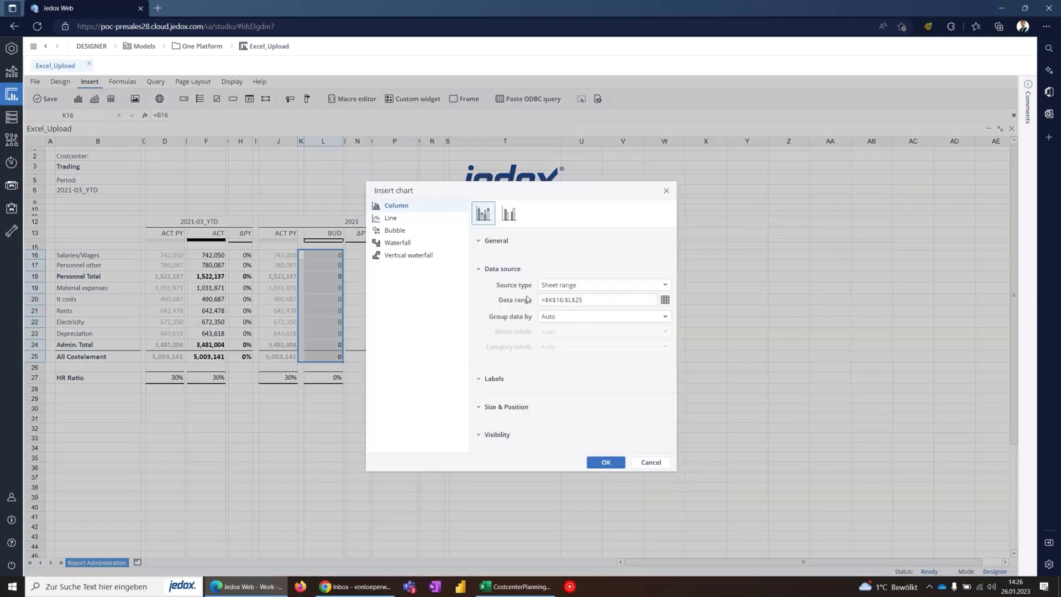
pyautogui.click(398, 242)
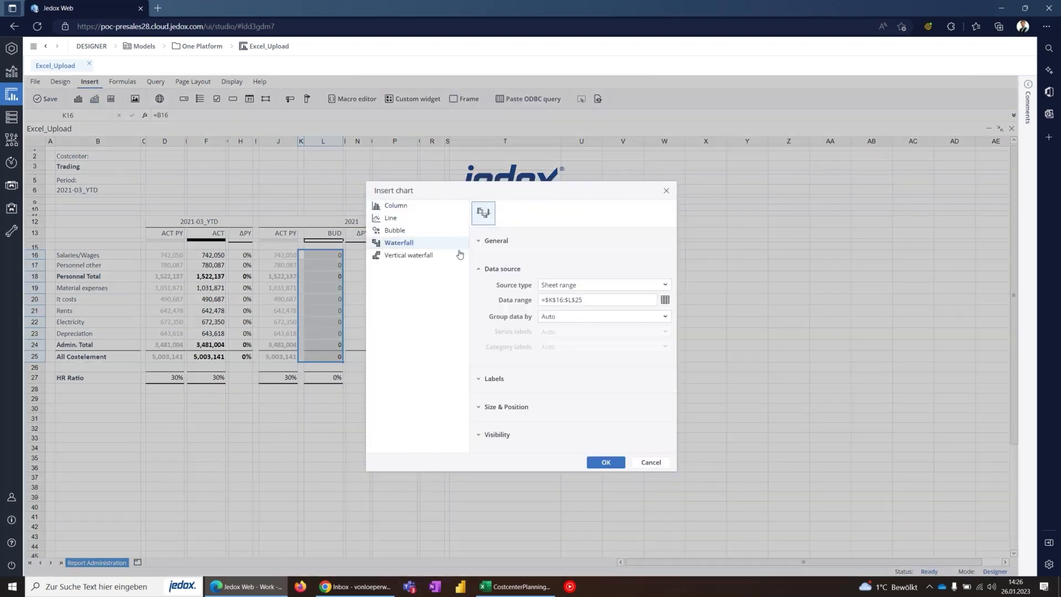
pyautogui.click(606, 462)
# Place the chart below the table across columns B–T down to row 38, and save the report.
pyautogui.moveTo(517, 311); pyautogui.dragTo(150, 363)
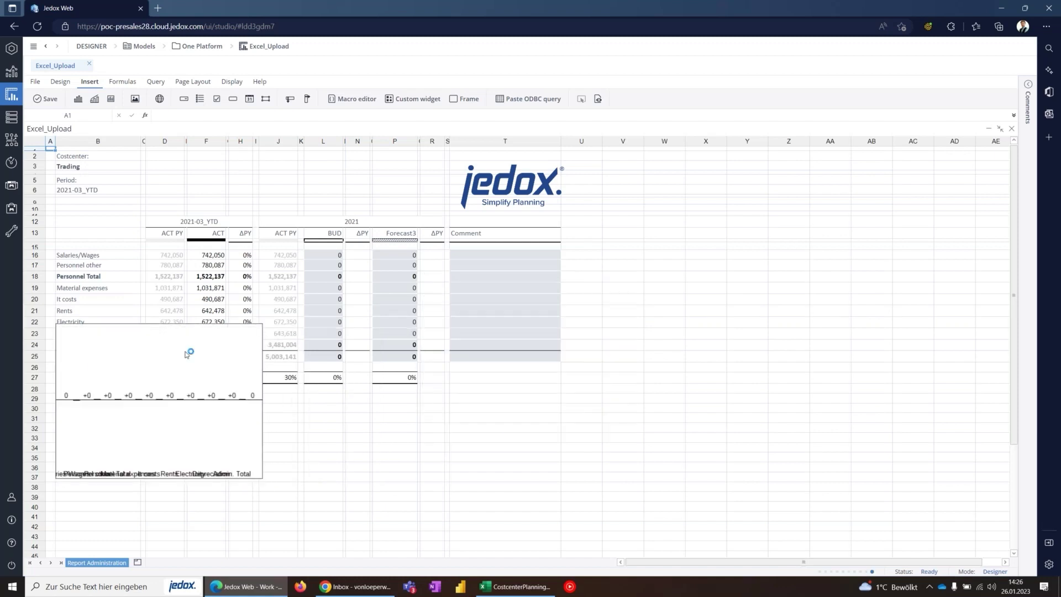
pyautogui.moveTo(261, 325); pyautogui.dragTo(559, 393)
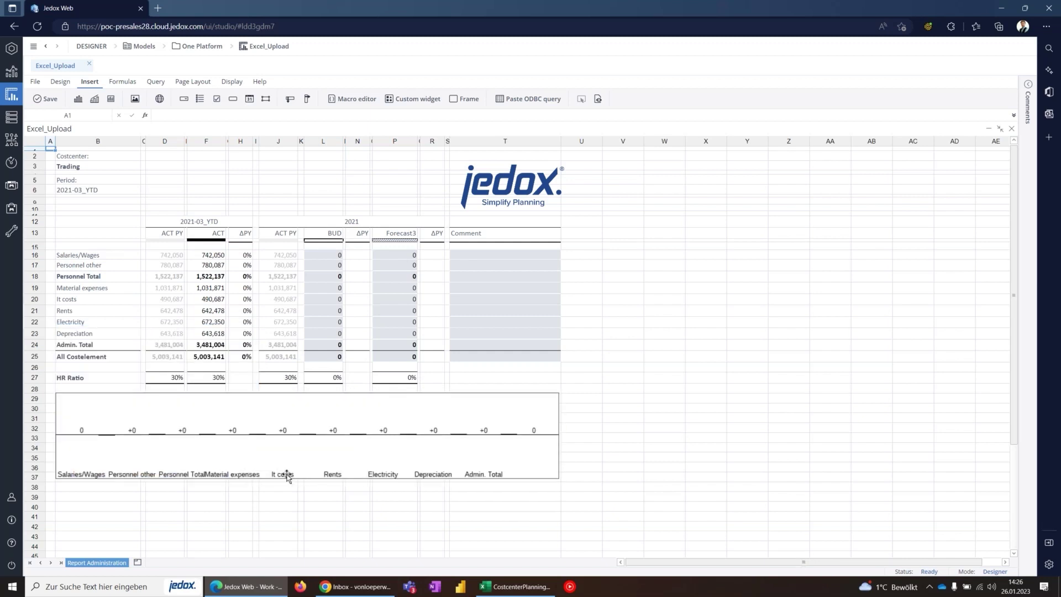
pyautogui.moveTo(308, 479); pyautogui.dragTo(313, 496)
pyautogui.click(623, 398)
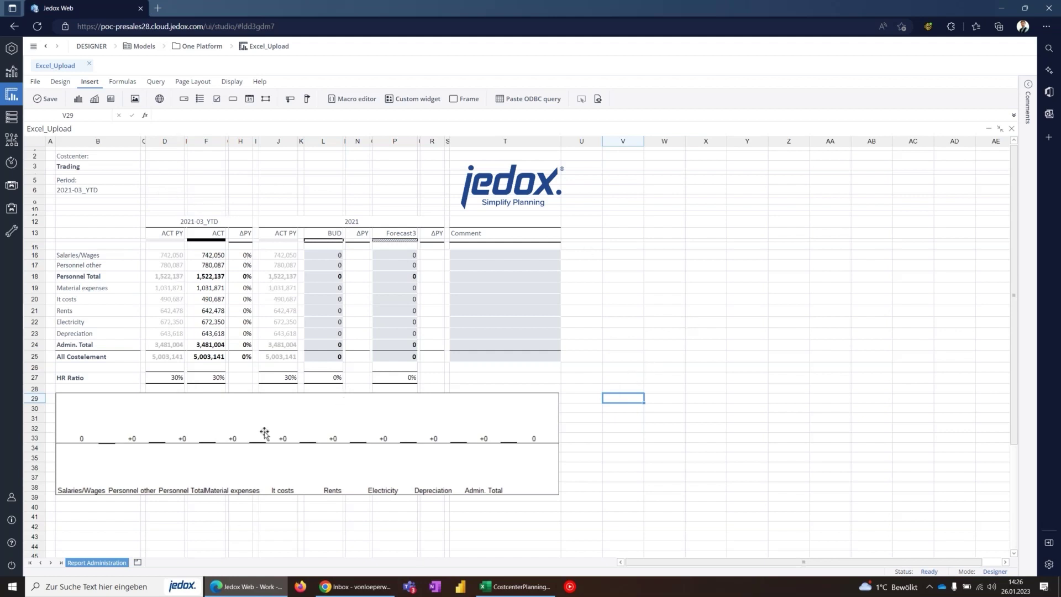
pyautogui.click(47, 101)
pyautogui.click(11, 72)
# Reopen Excel_Upload and run copy actual for 2021 from the BUD Personnel Total cell.
pyautogui.click(89, 64)
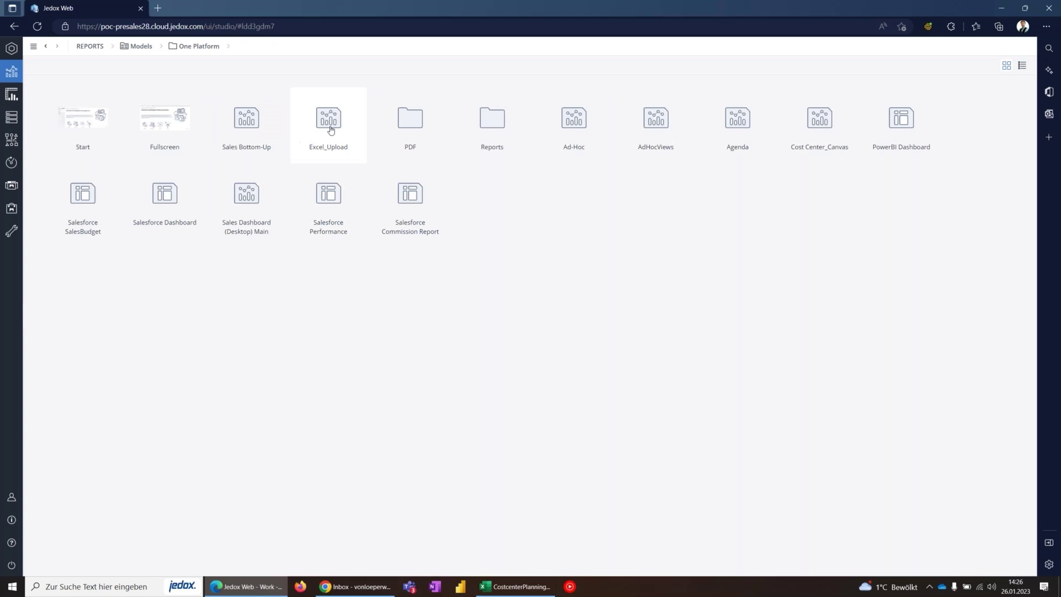
pyautogui.doubleClick(331, 121)
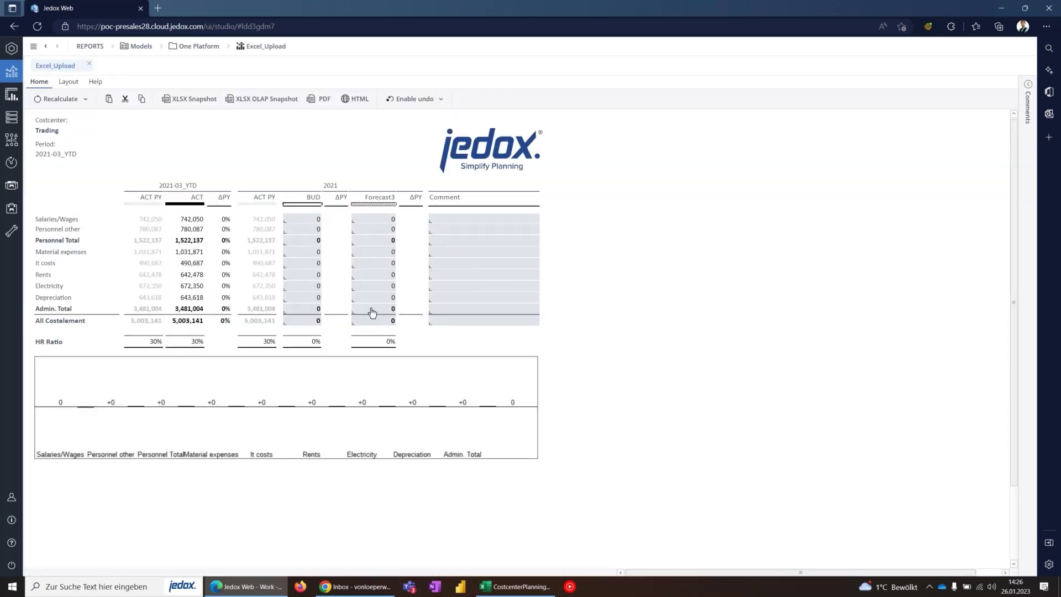
pyautogui.click(305, 241)
pyautogui.write('copy actual')
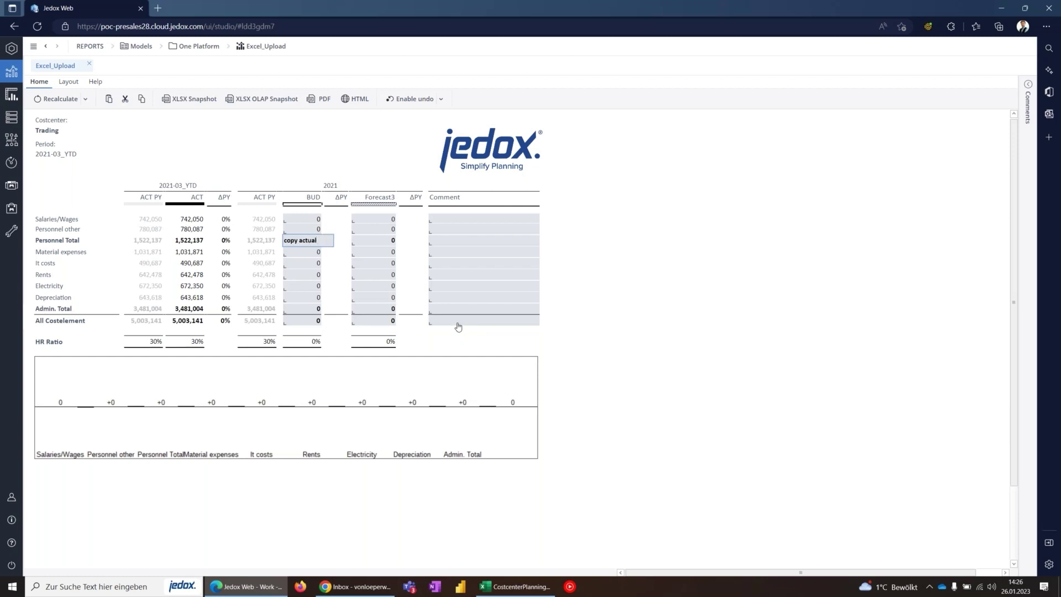
pyautogui.write(';20121')
pyautogui.press('Return')
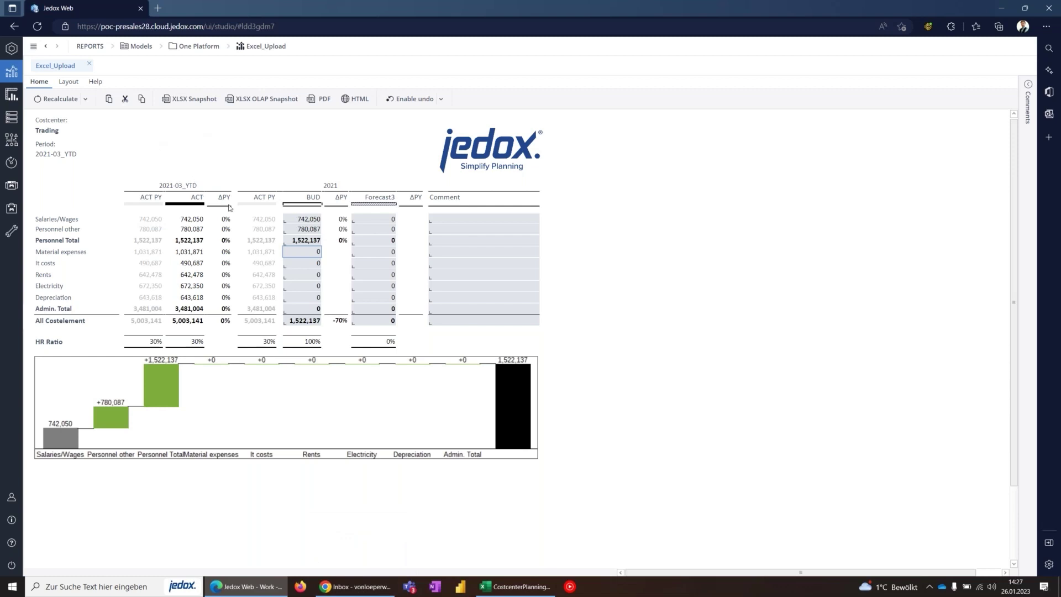
# Make the Excel_Upload report link Standalone, hiding the title, sheet selector and ribbon.
pyautogui.click(34, 48)
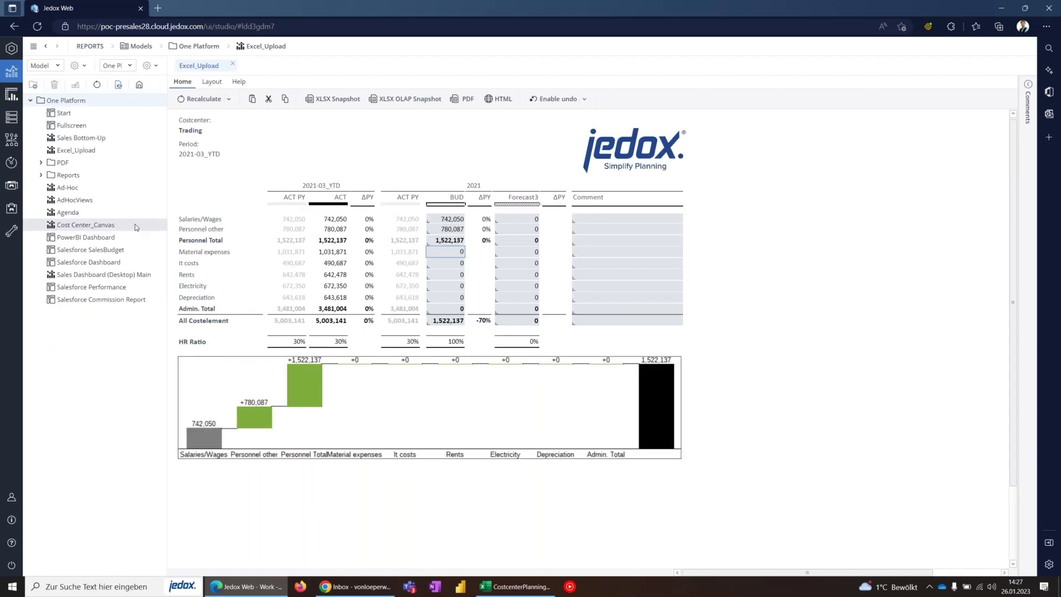
pyautogui.rightClick(82, 151)
pyautogui.click(103, 156)
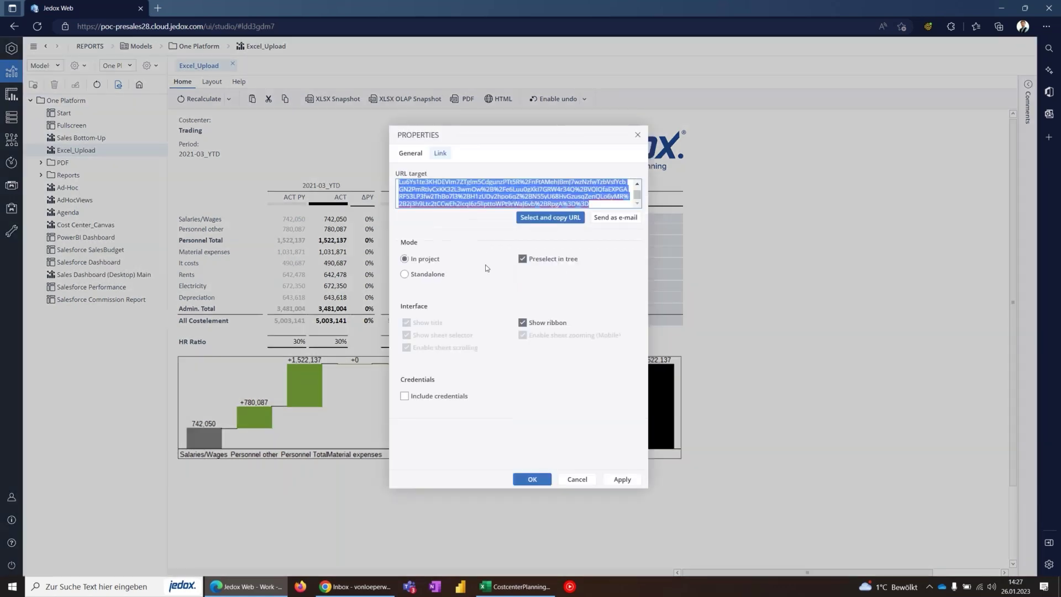
pyautogui.click(405, 274)
pyautogui.click(406, 322)
pyautogui.click(406, 335)
pyautogui.click(523, 323)
# Append &nosso to the report URL, copy the finished link and confirm the properties.
pyautogui.click(511, 204)
pyautogui.press('super+v')
pyautogui.scroll(-5, 533, 384)
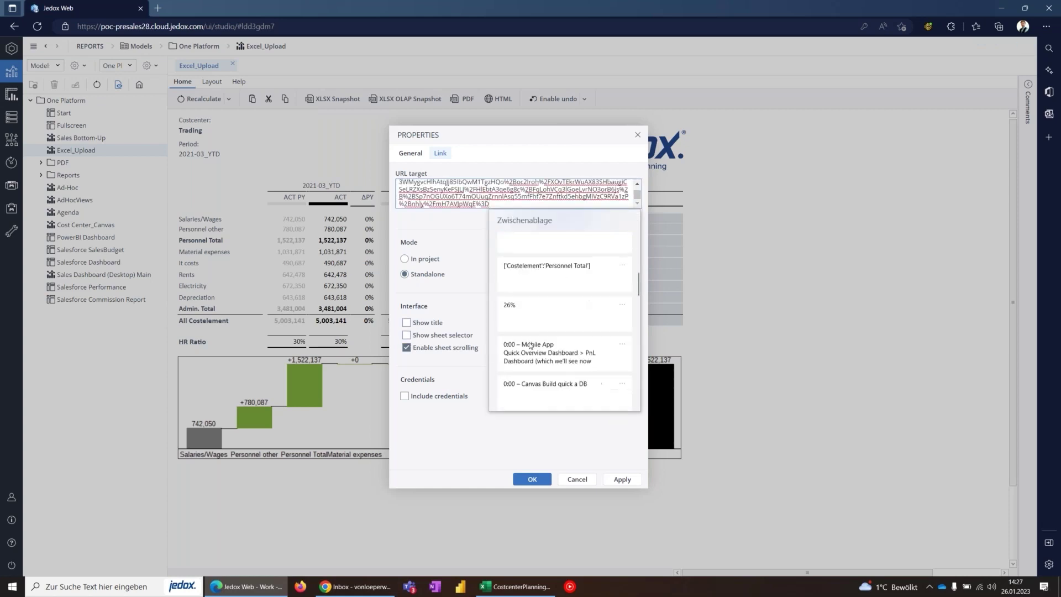
pyautogui.click(532, 384)
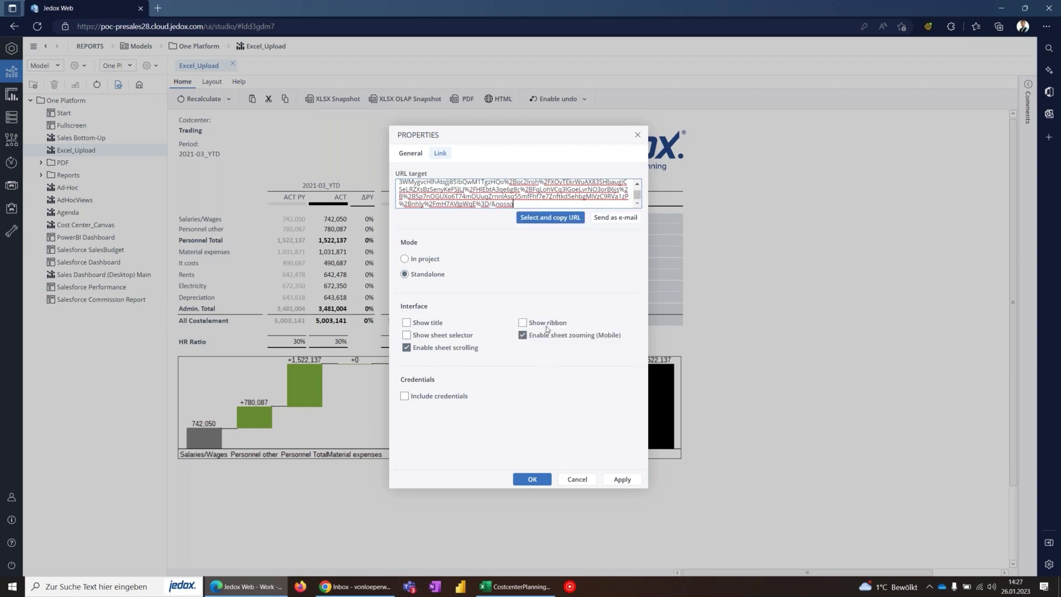
pyautogui.click(550, 217)
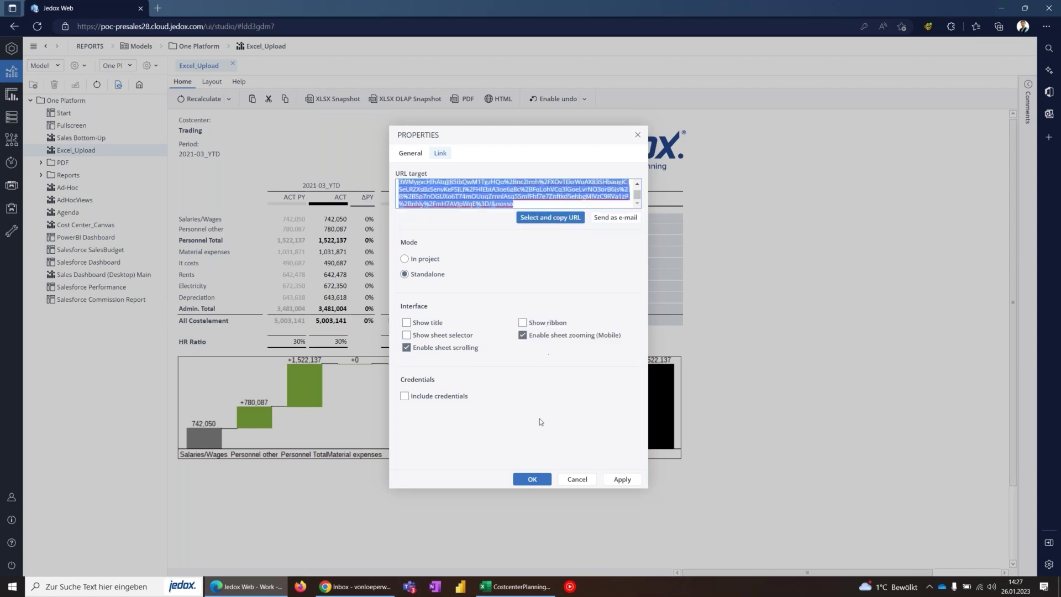
pyautogui.click(533, 479)
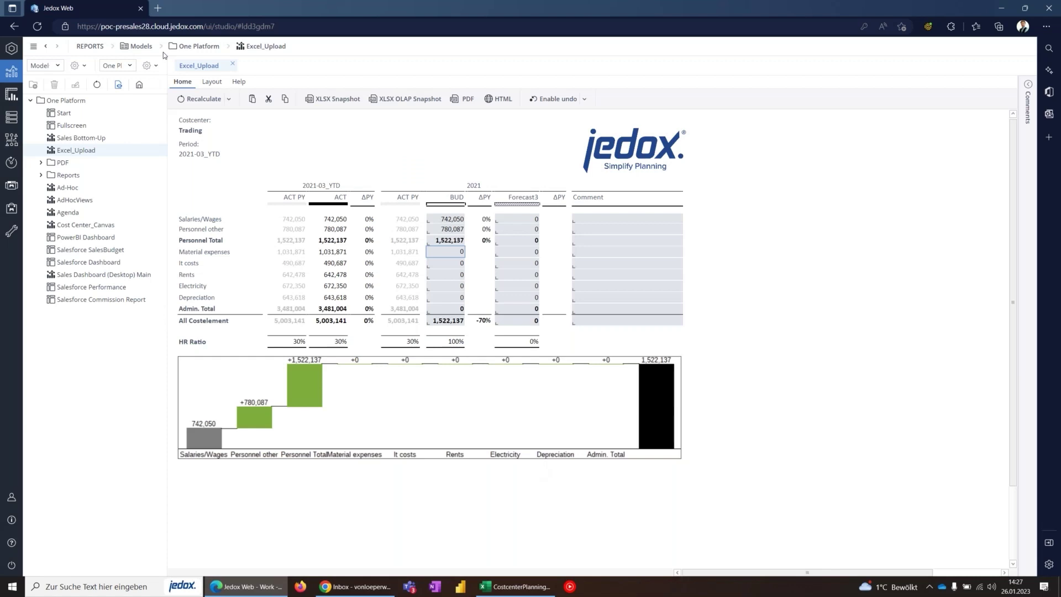
# Open the Start report from the One Platform folder and hide the folder tree.
pyautogui.click(228, 48)
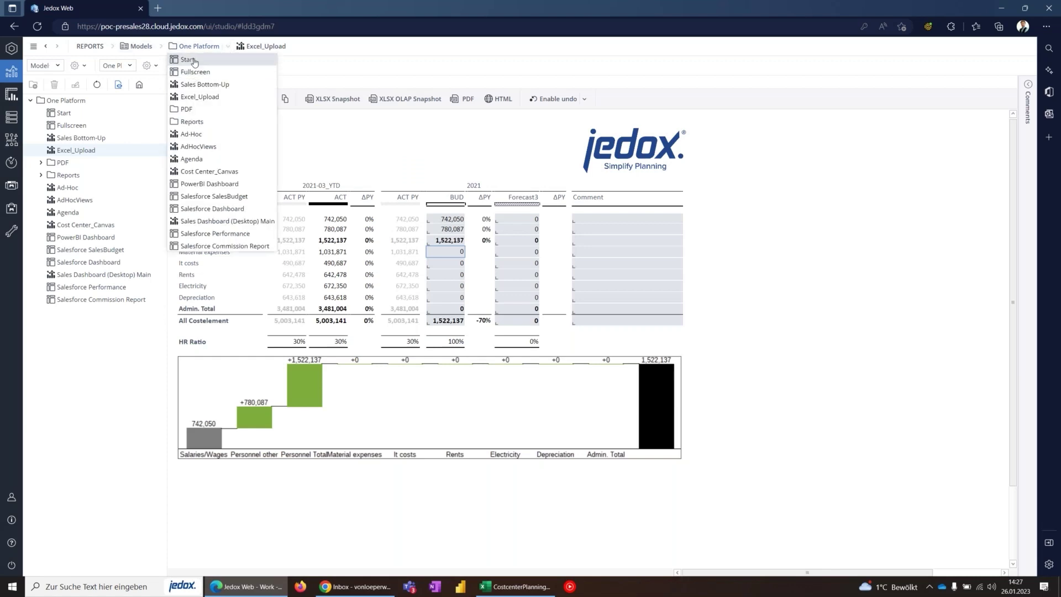
pyautogui.click(224, 59)
pyautogui.click(34, 47)
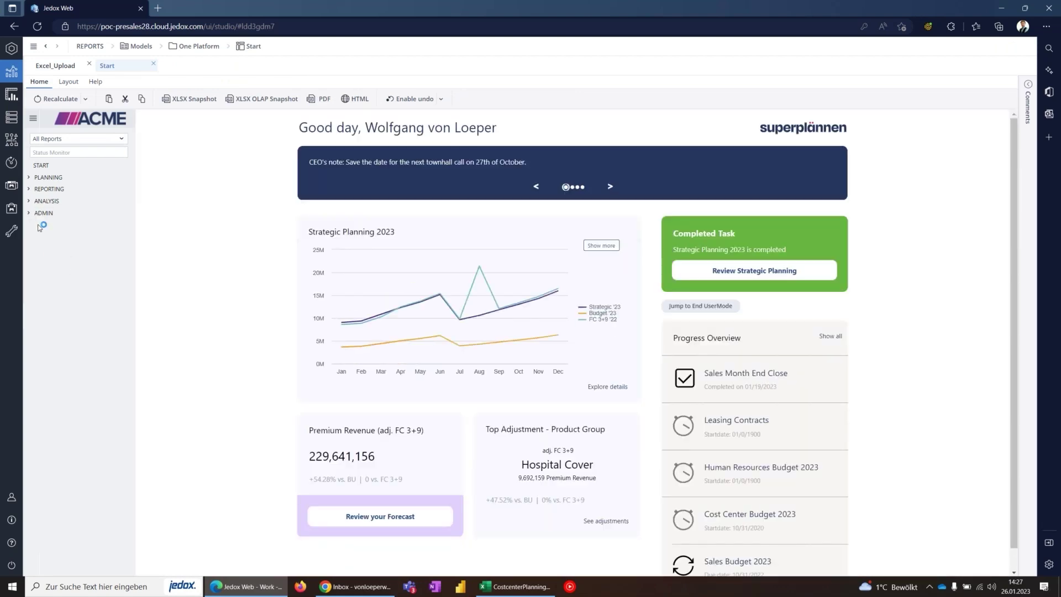
# Open the Workflow Monitor under ADMIN > Configuration and view the Sales Budget 2023 task details.
pyautogui.click(30, 214)
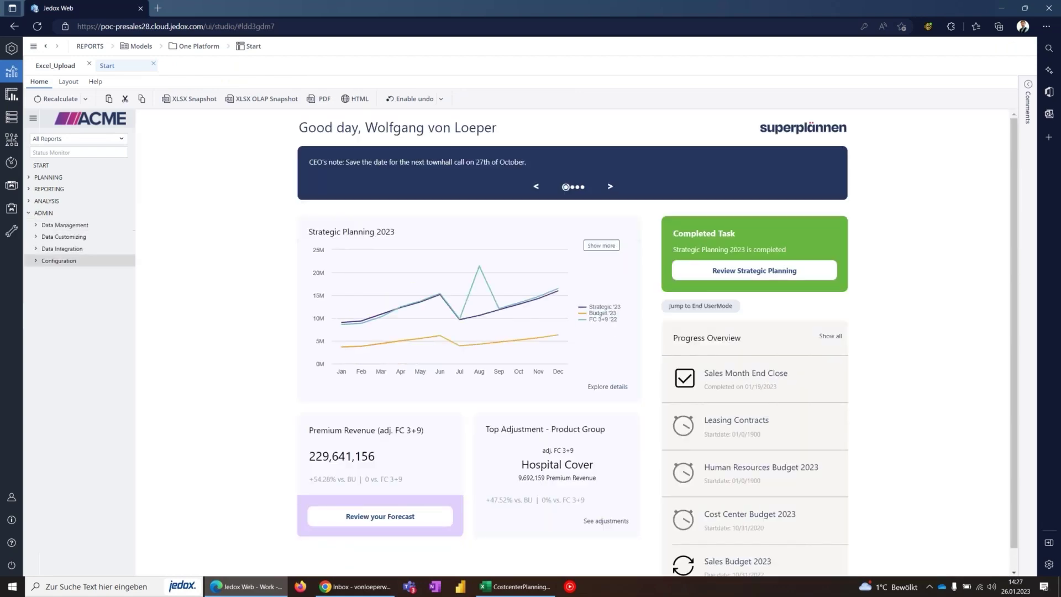
pyautogui.click(36, 262)
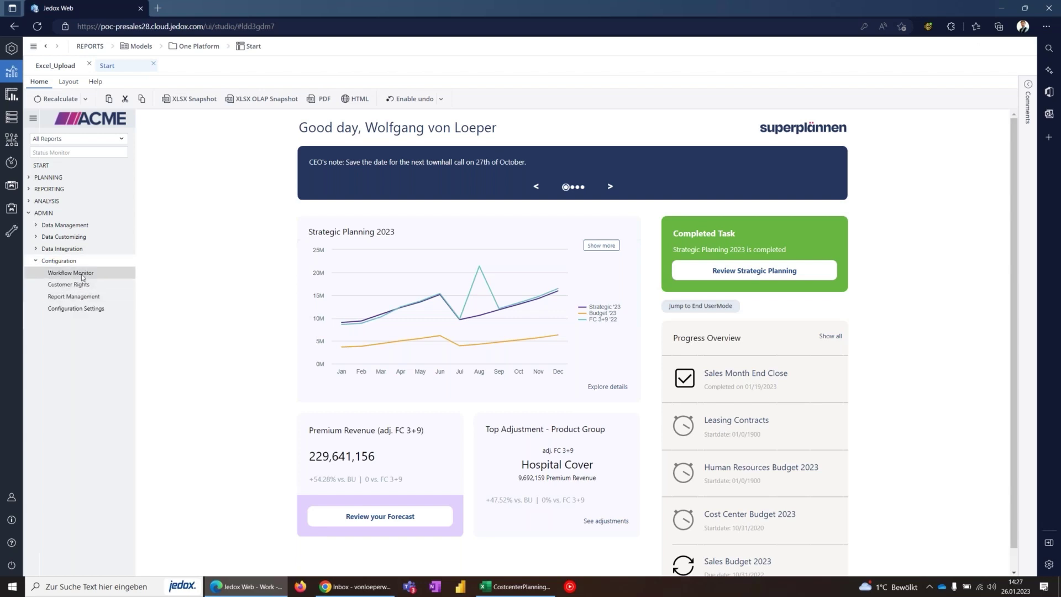
pyautogui.click(105, 275)
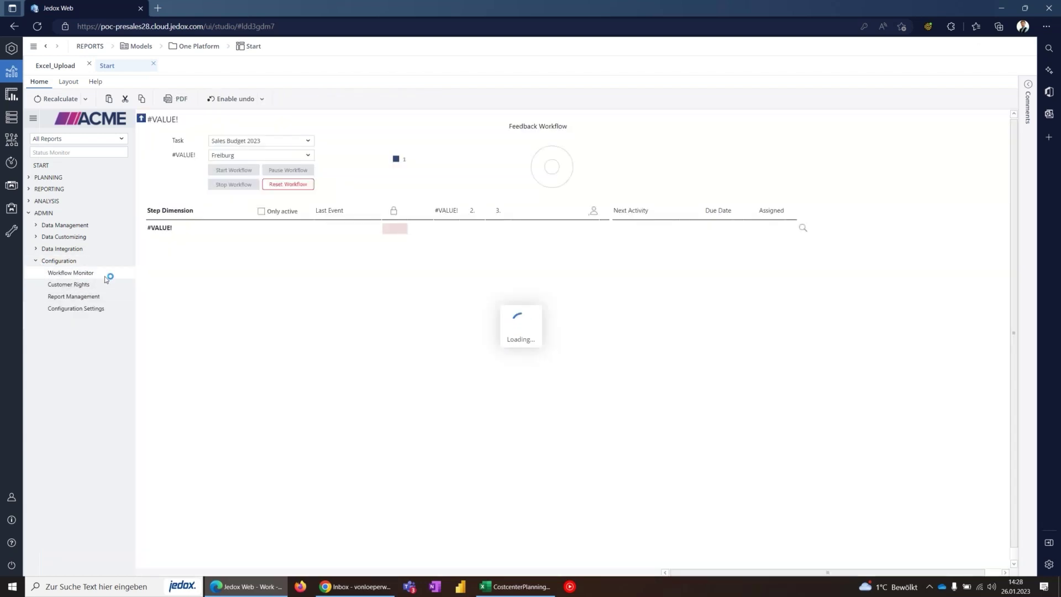
pyautogui.click(308, 142)
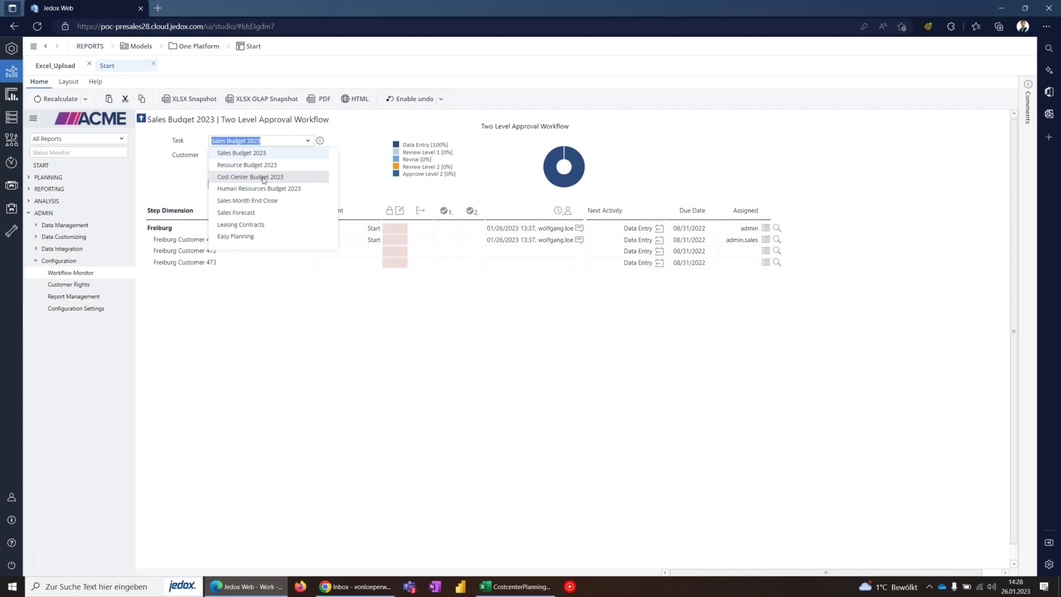
pyautogui.click(184, 176)
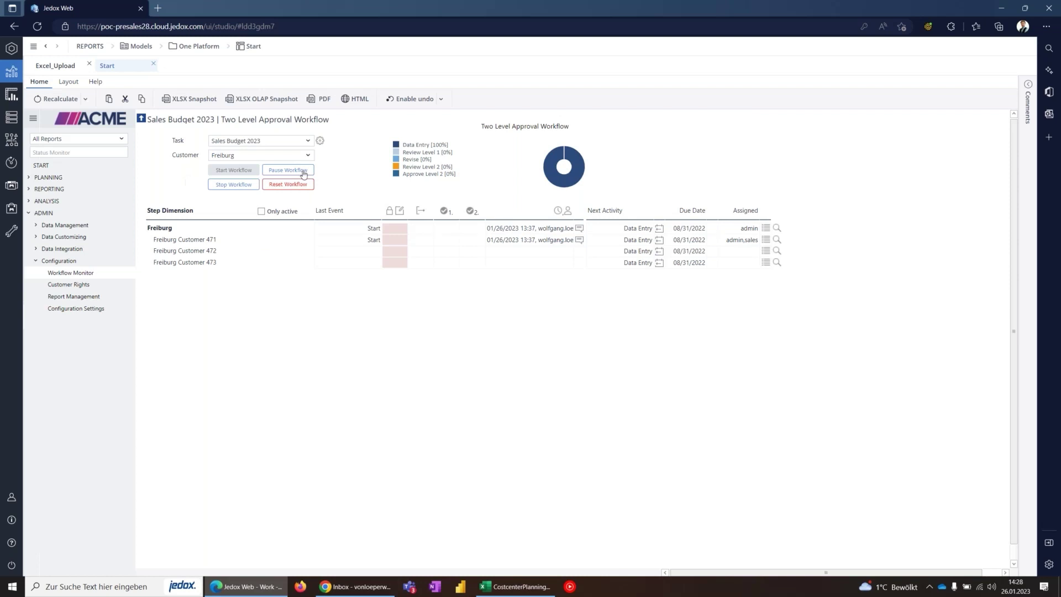
pyautogui.click(321, 143)
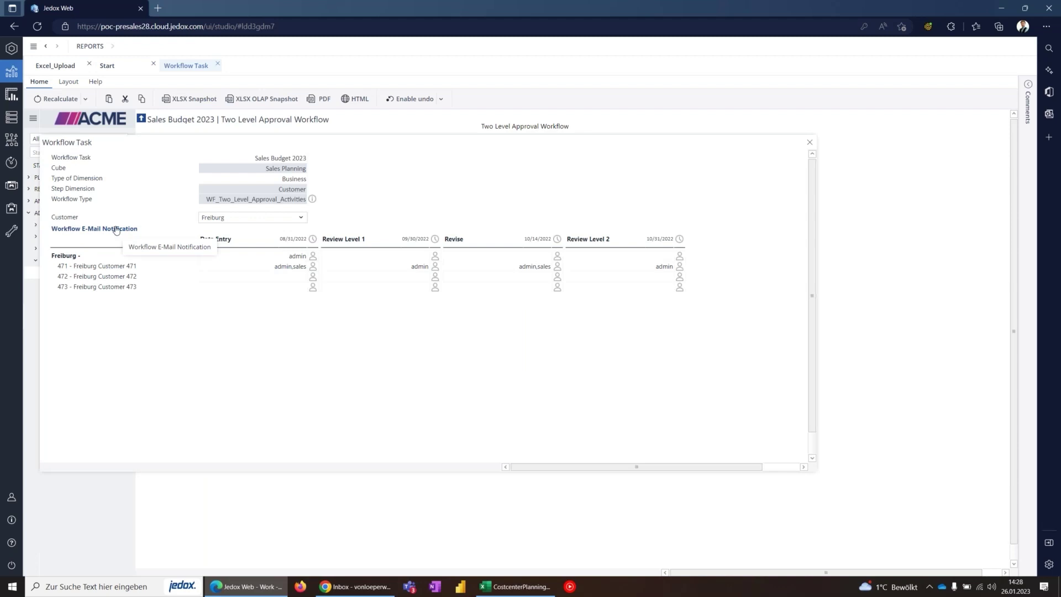
# Replace the href link in the Start Activity notification body with the copied standalone URL.
pyautogui.click(116, 229)
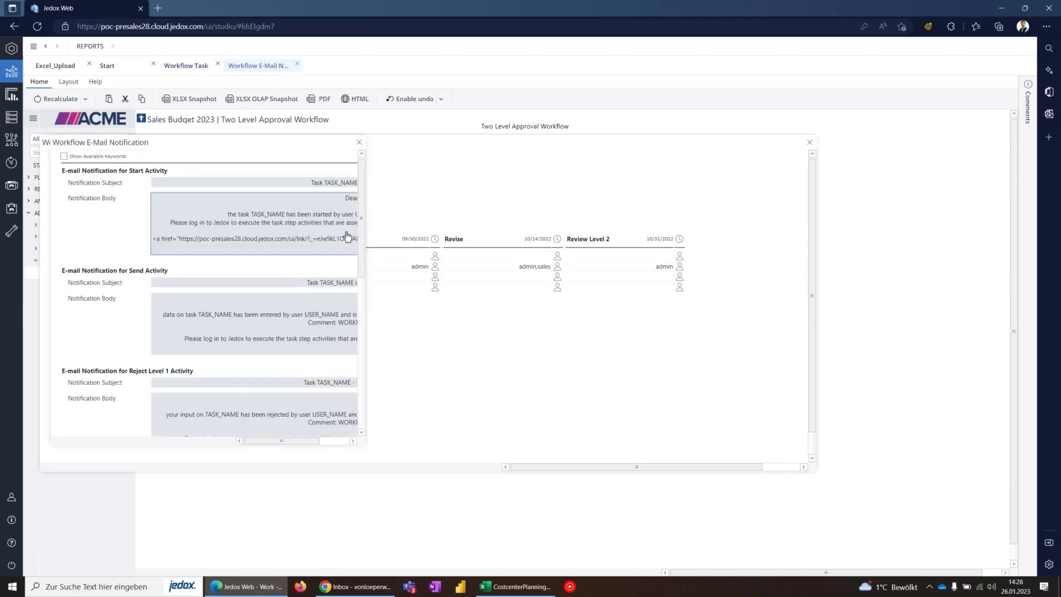
pyautogui.click(344, 234)
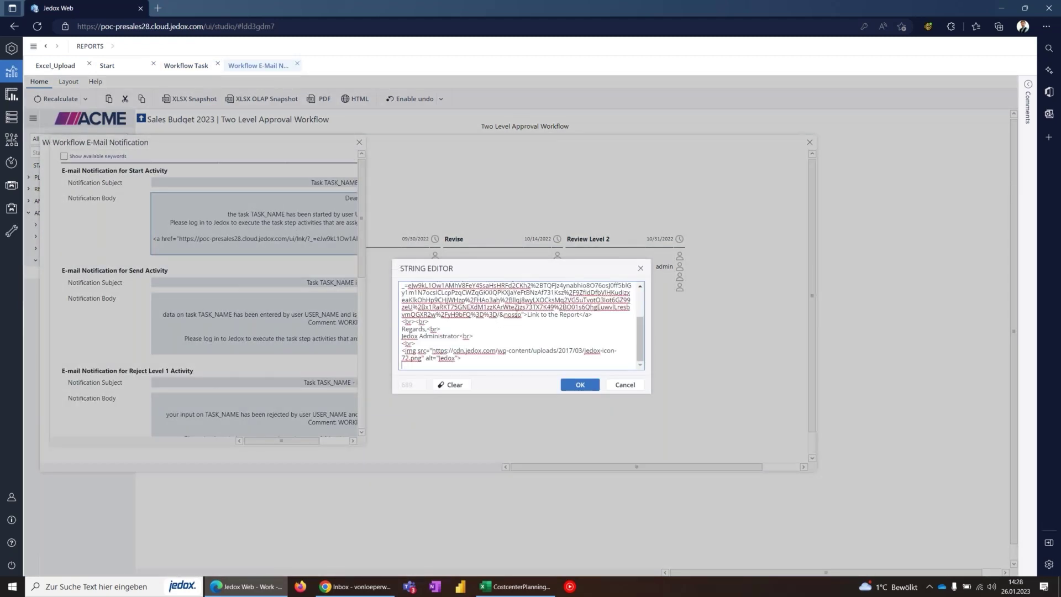
pyautogui.moveTo(521, 314); pyautogui.dragTo(429, 329)
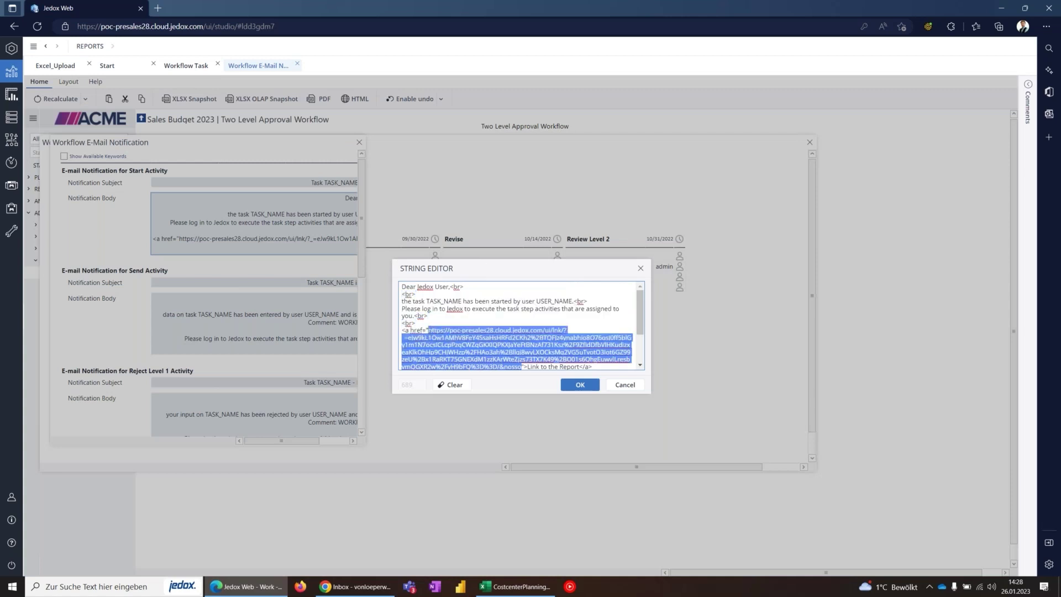
pyautogui.hotkey('ctrl', 'v')
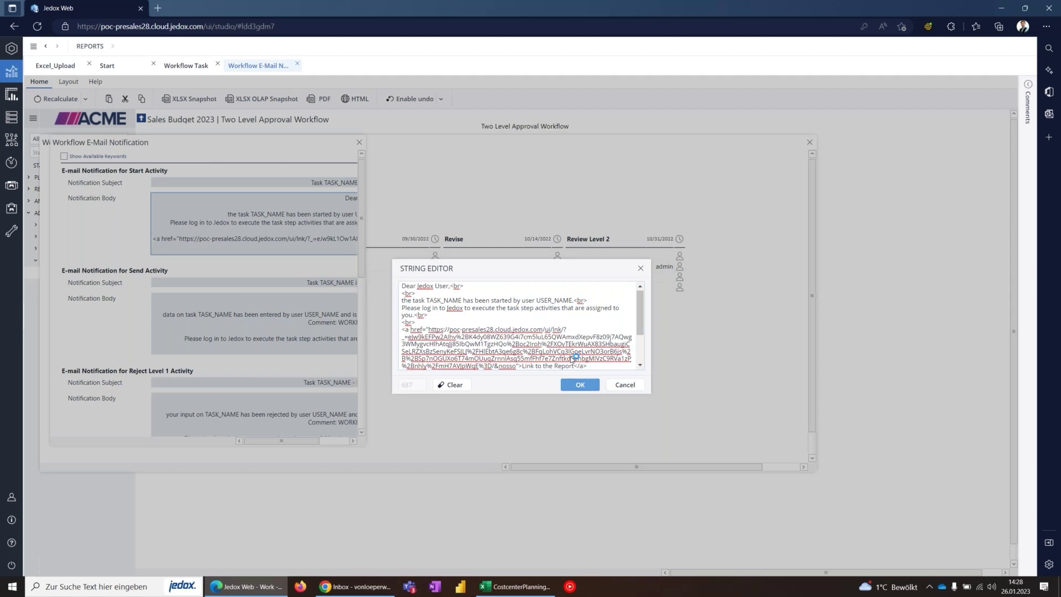
pyautogui.click(580, 385)
pyautogui.click(359, 143)
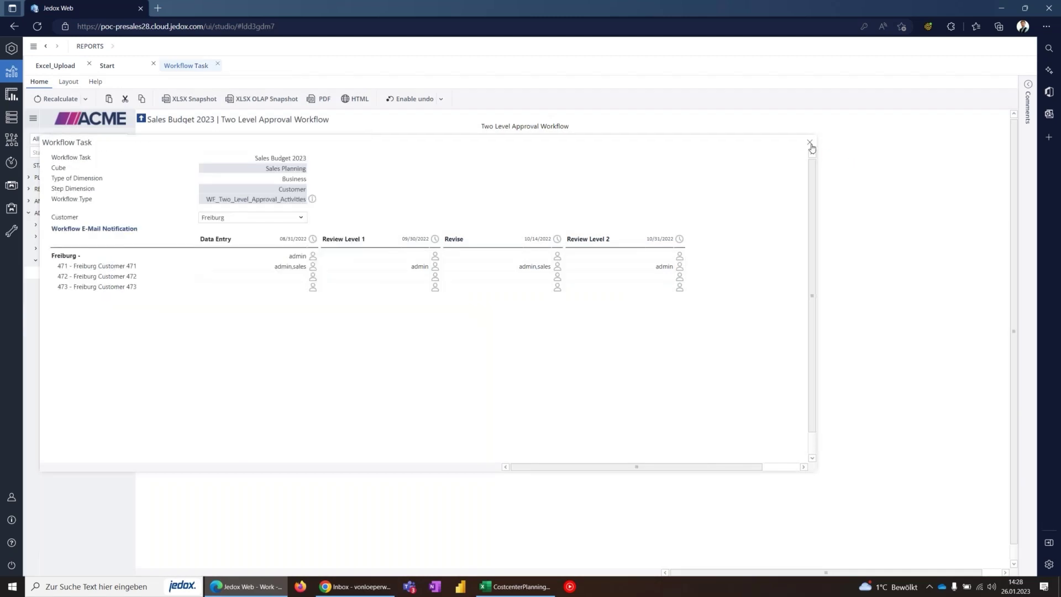
# Start the Sales Budget 2023 workflow and show Europe's status with Germany and Freiburg expanded.
pyautogui.click(809, 143)
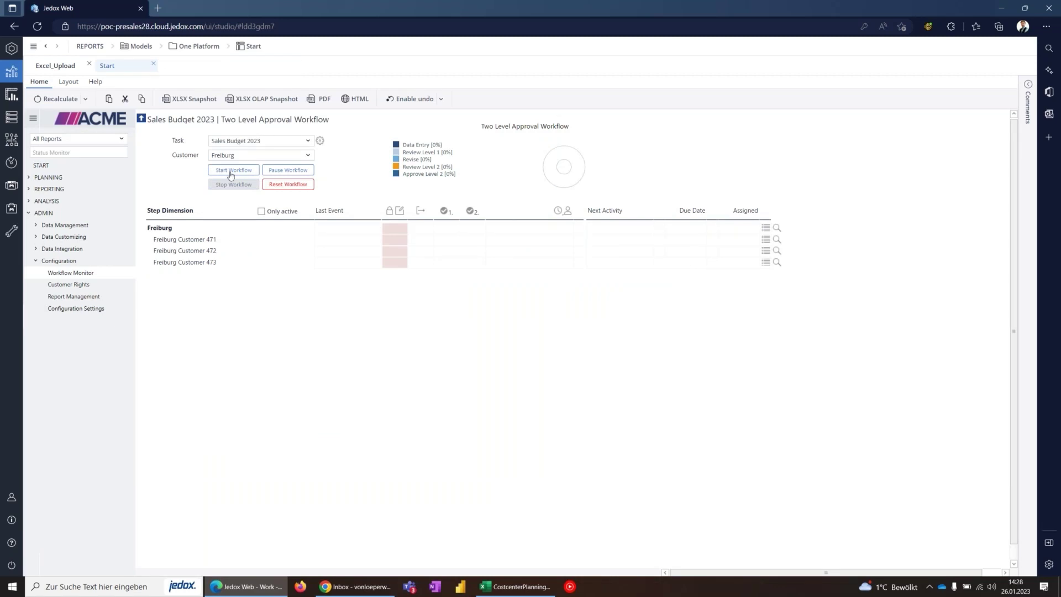
pyautogui.click(232, 171)
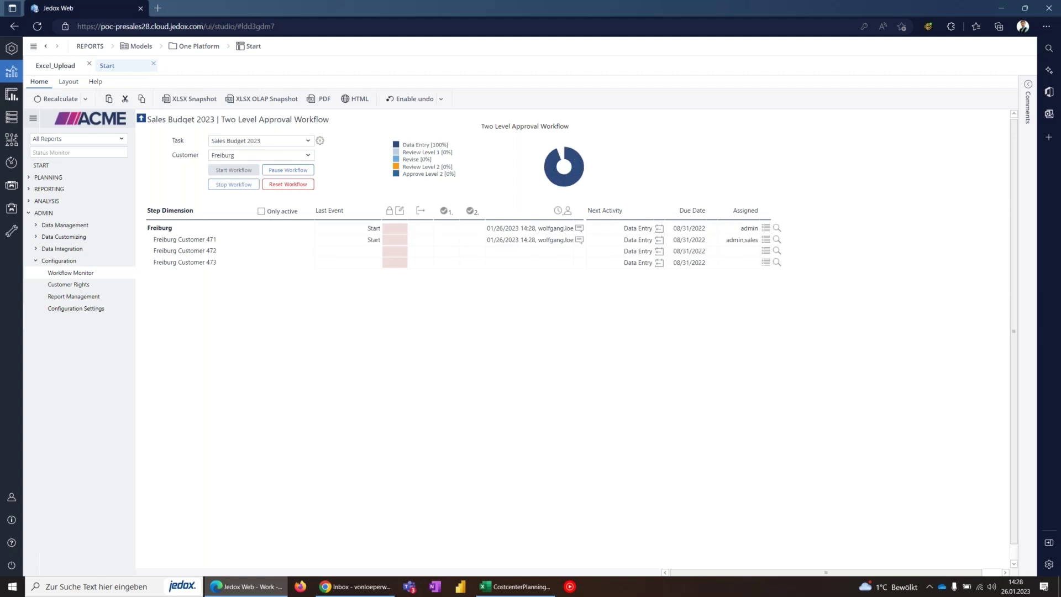
pyautogui.click(241, 161)
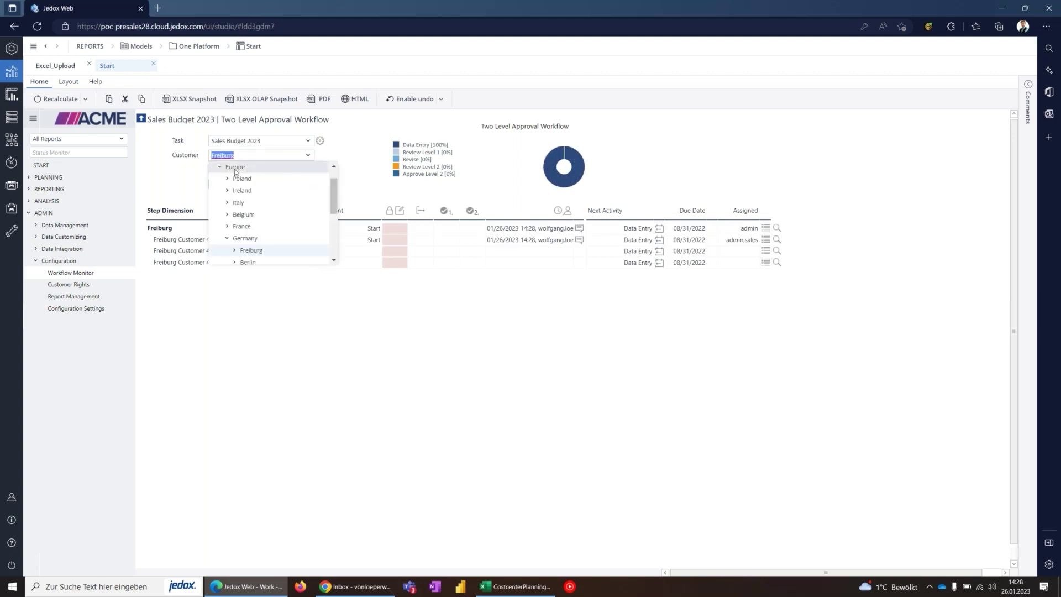
pyautogui.click(234, 168)
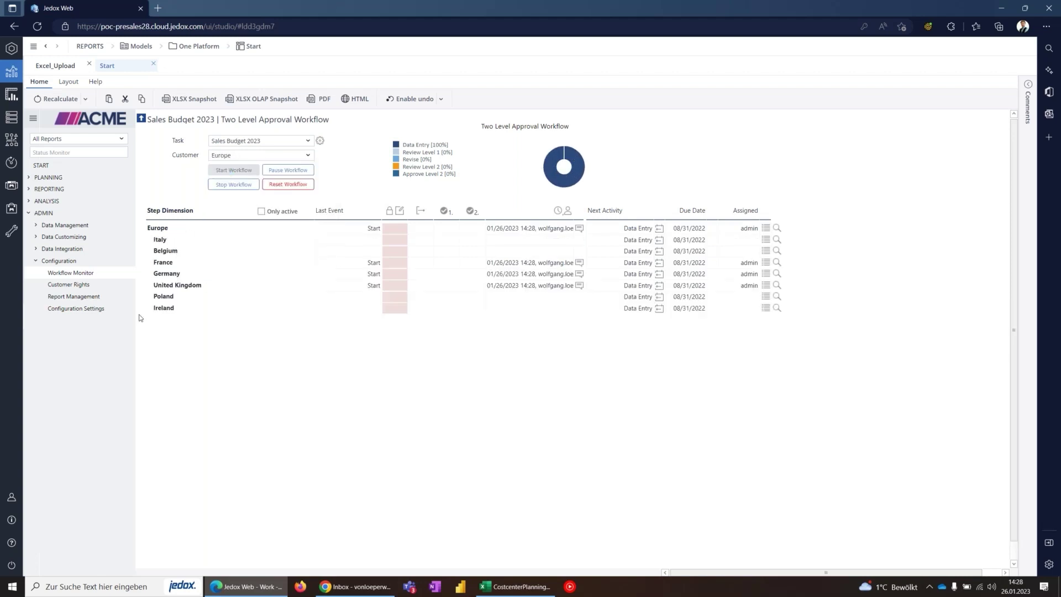
pyautogui.click(157, 280)
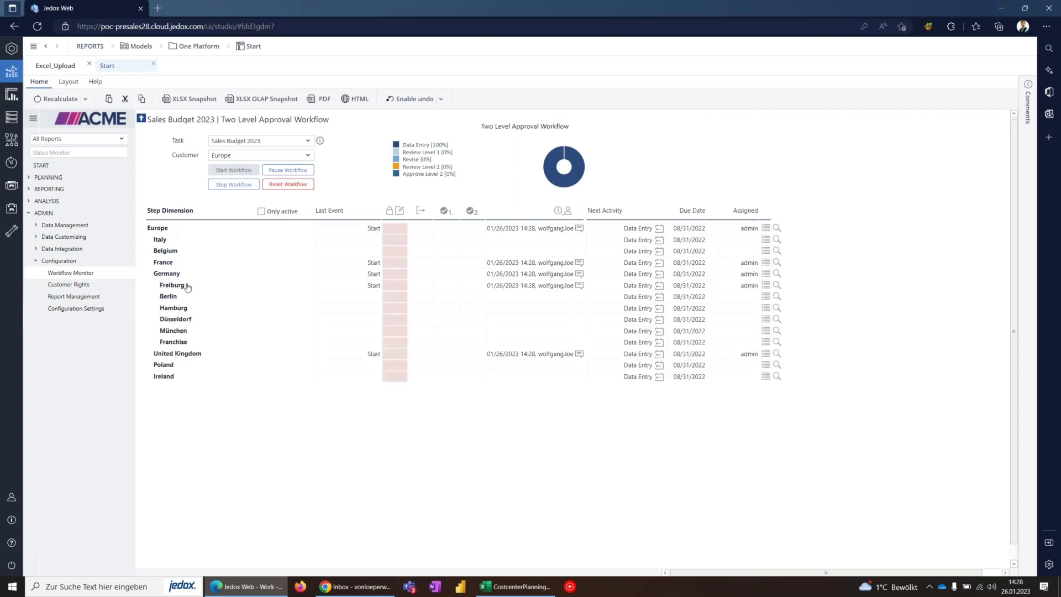
pyautogui.click(175, 287)
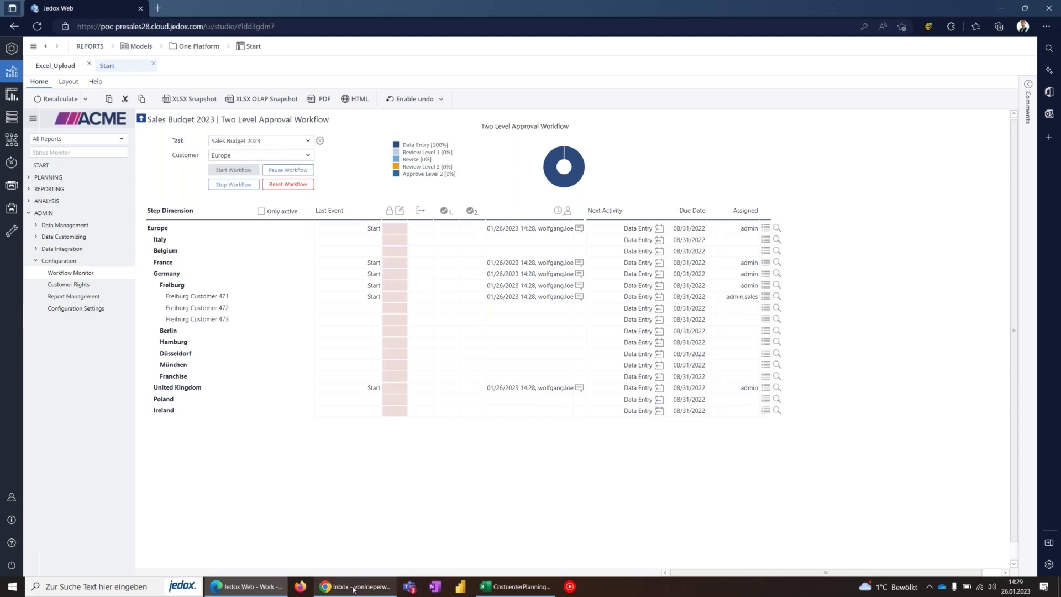
# Open the 'Task Sales Budget 2023 has been started' e-mail in Gmail and follow its report link.
pyautogui.click(353, 587)
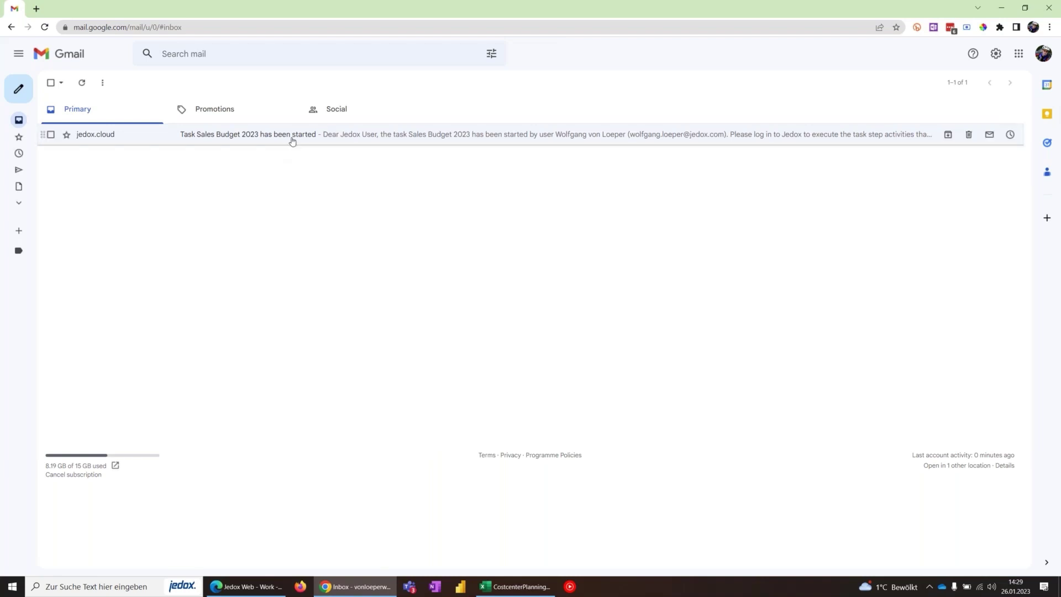
pyautogui.click(292, 135)
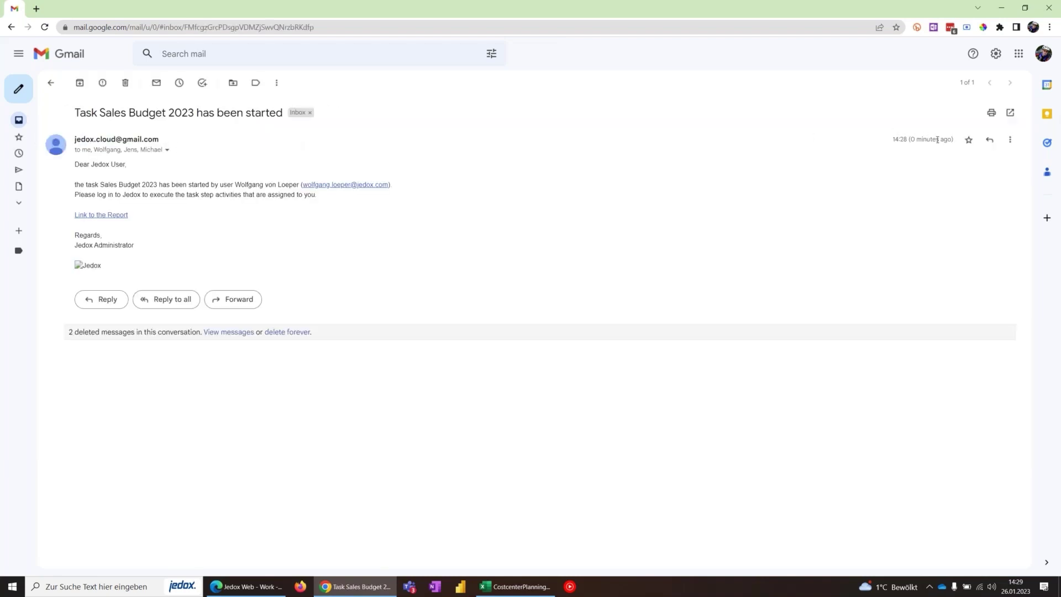
pyautogui.moveTo(938, 140); pyautogui.dragTo(895, 137)
pyautogui.moveTo(101, 113); pyautogui.dragTo(198, 115)
pyautogui.click(184, 195)
pyautogui.click(101, 215)
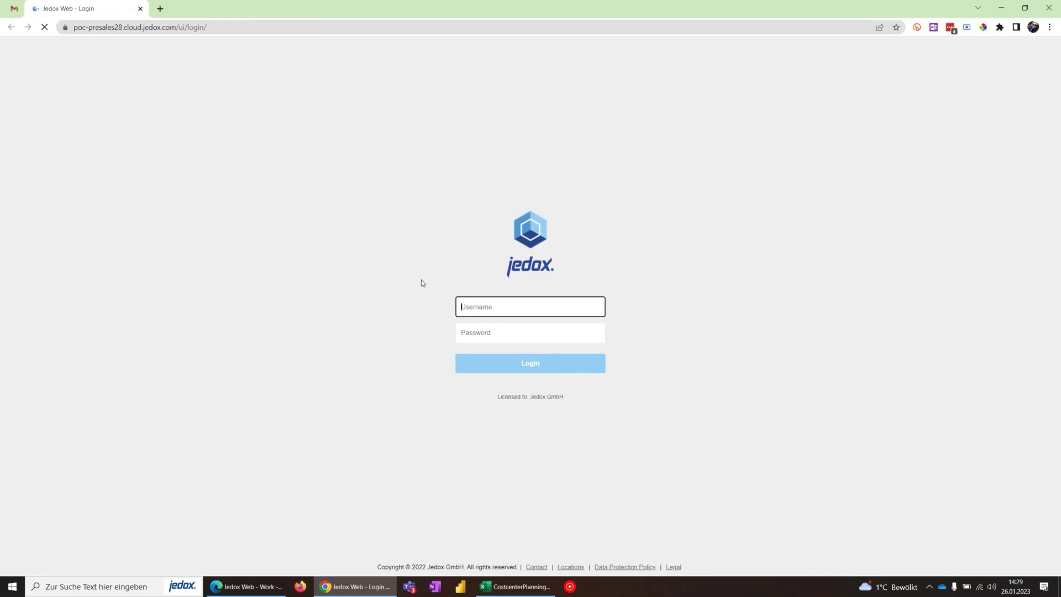
# Log in and open the cost center list showing Trading, Production, Services and Administration.
pyautogui.click(530, 365)
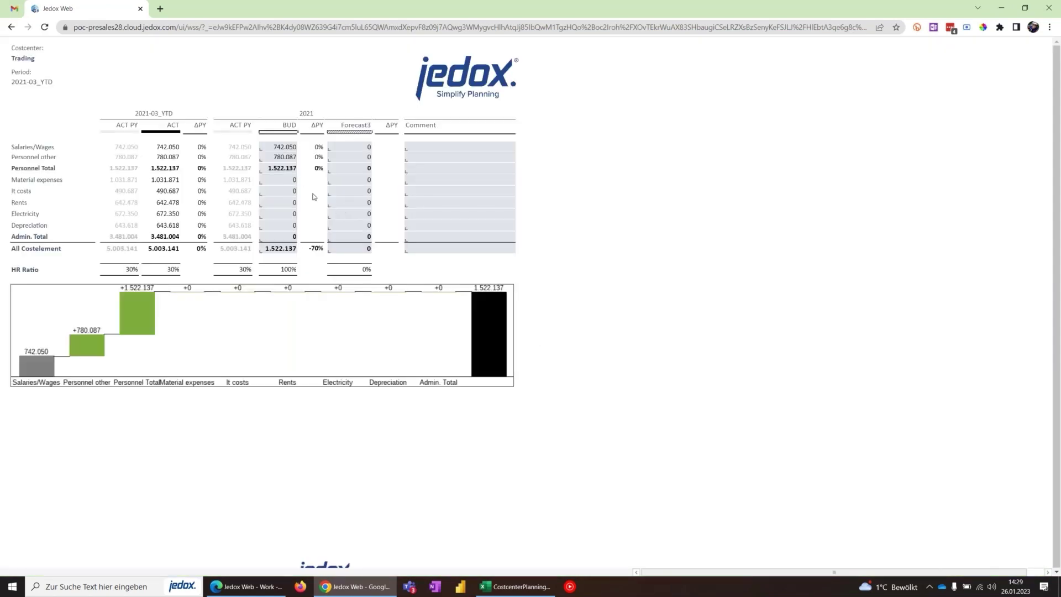
pyautogui.click(23, 59)
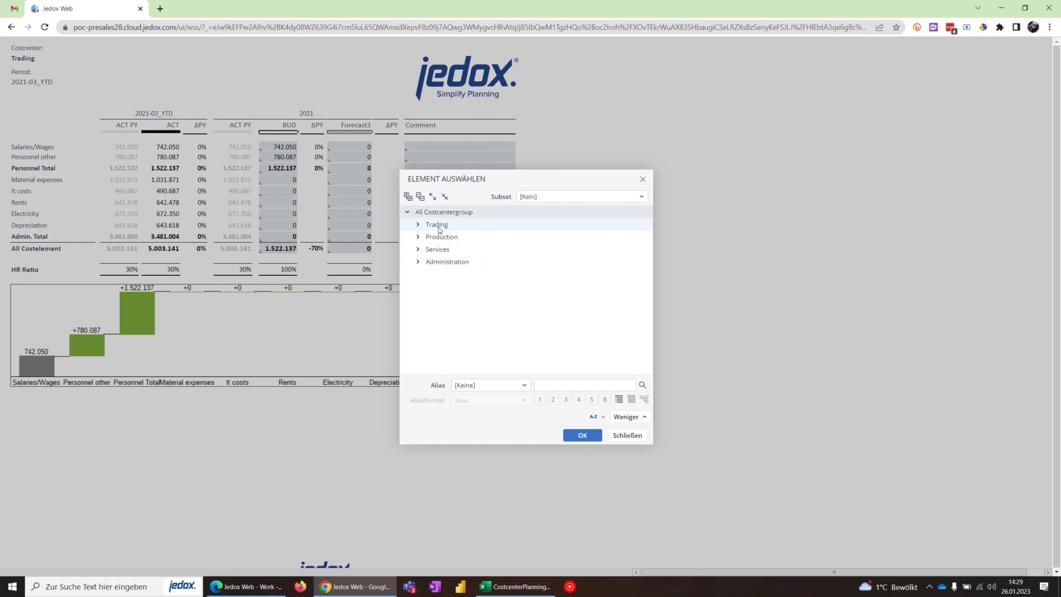
# Switch to the Administration cost center and enter 'copy actual;2021' in BUD All Costelement.
pyautogui.click(449, 265)
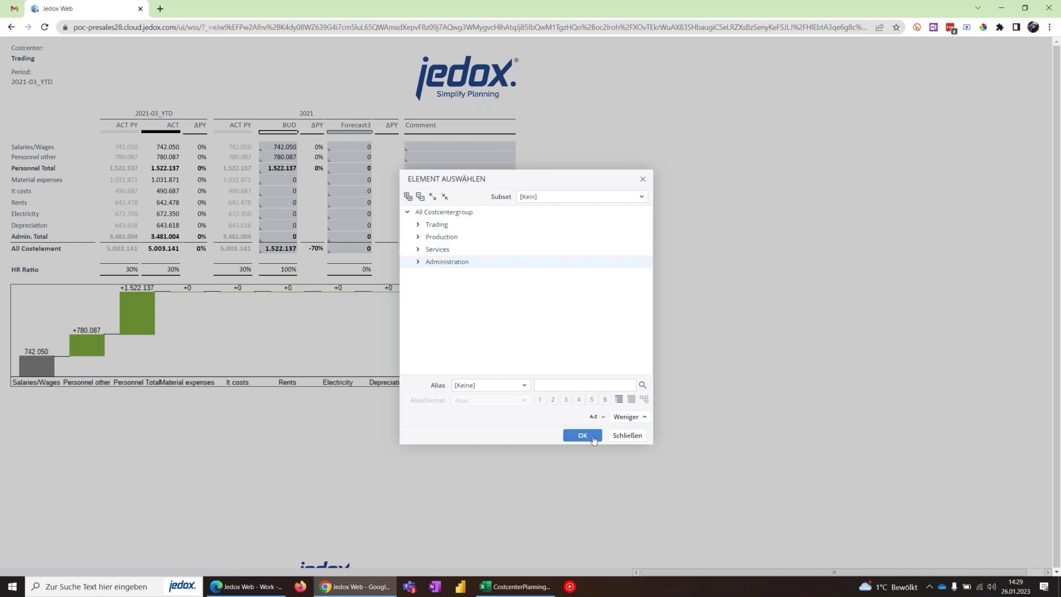
pyautogui.click(583, 436)
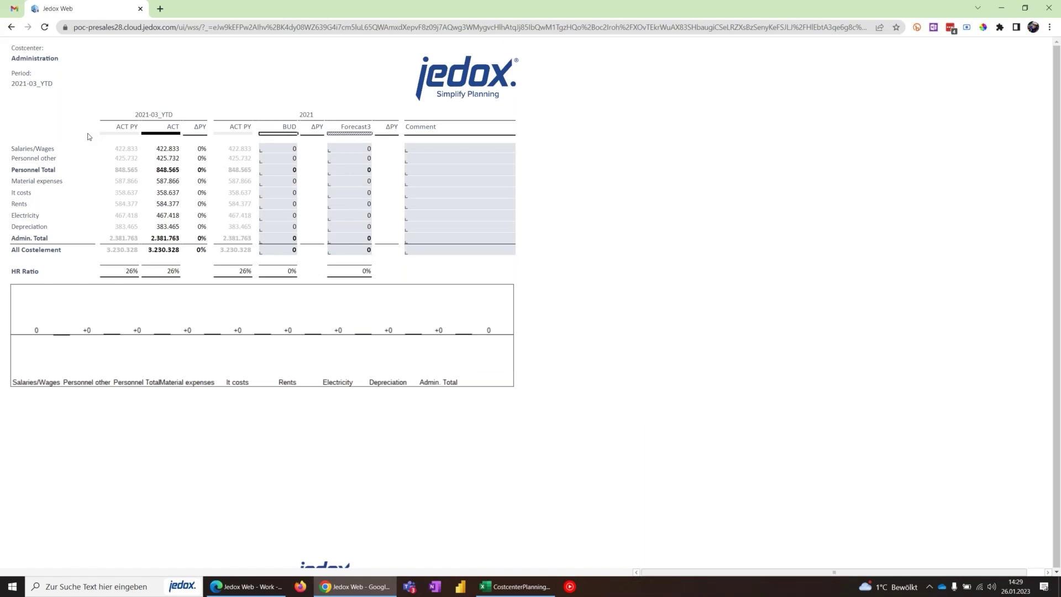
pyautogui.click(282, 250)
pyautogui.write('copy actual;2021')
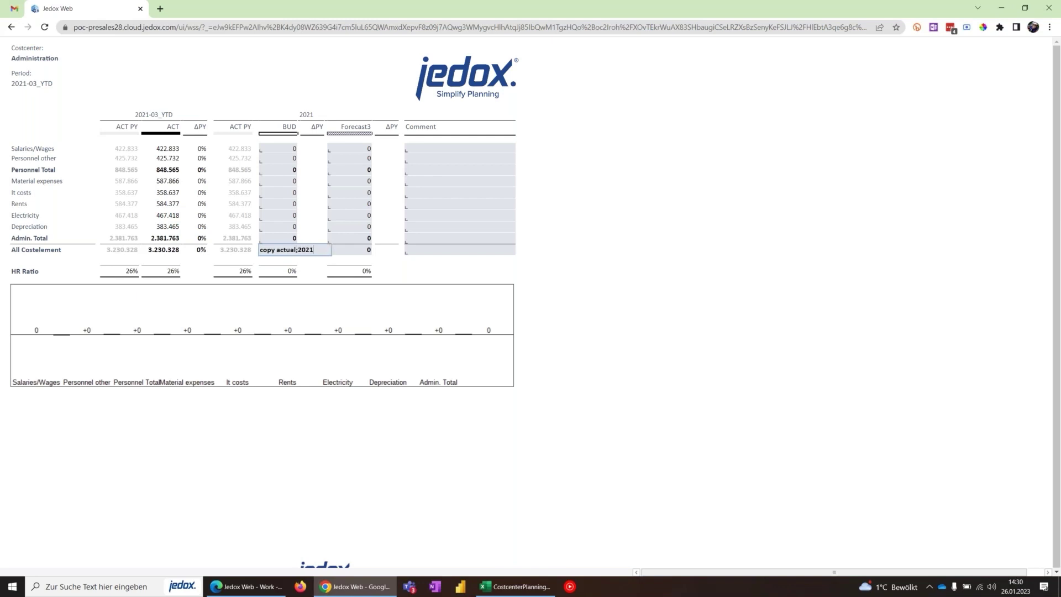
pyautogui.click(349, 148)
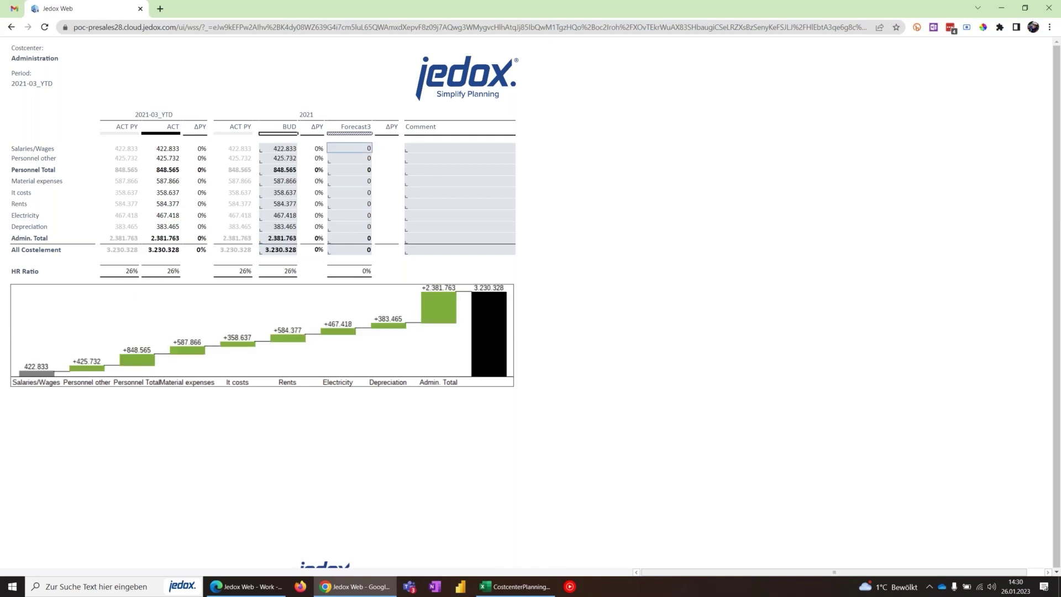
# Raise the BUD Rents value by 10% with ##10%, bringing it to 642.815.
pyautogui.click(283, 206)
pyautogui.rightClick(280, 206)
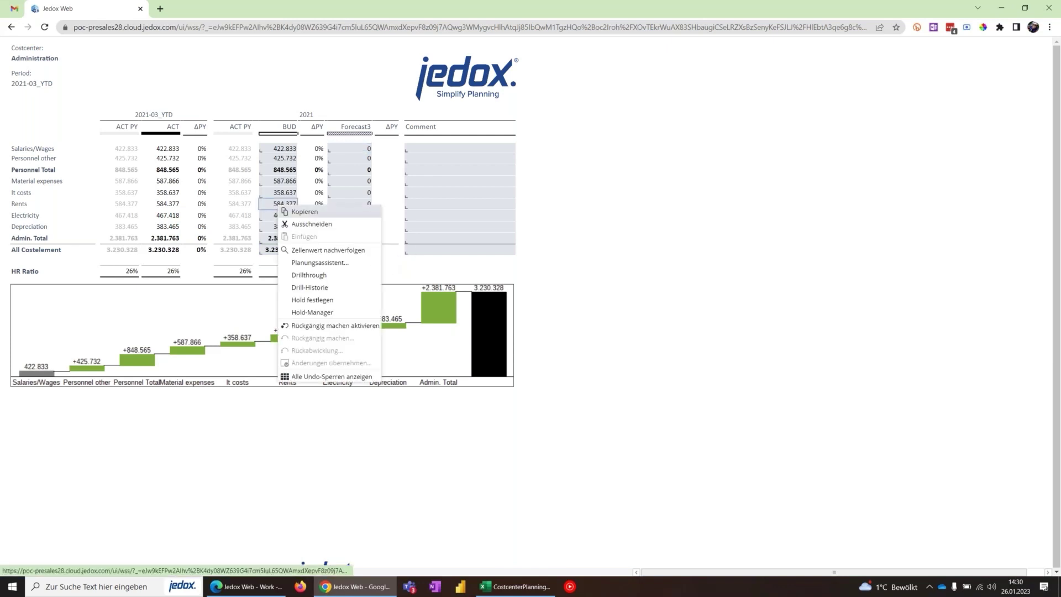
pyautogui.click(287, 211)
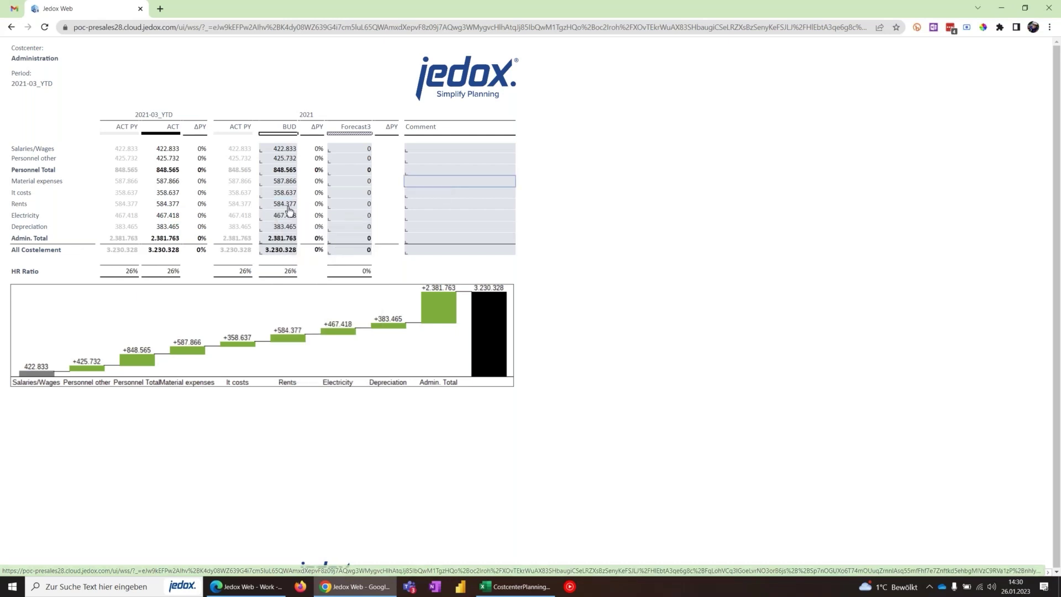
pyautogui.write('##10%')
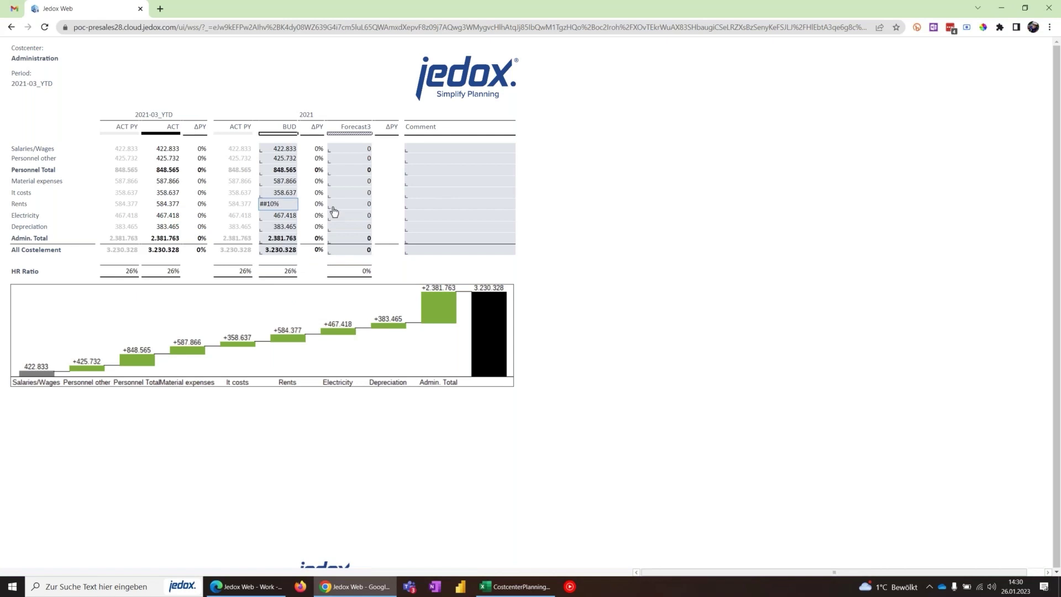
pyautogui.press('Return')
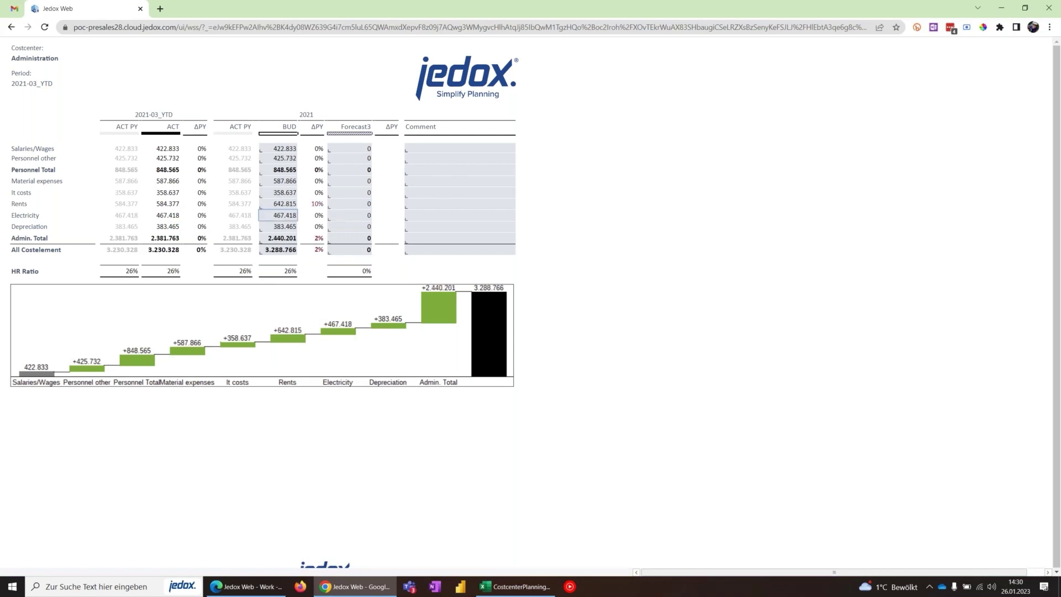
# Add 5% to BUD Rents via the Planungsassistent using Prozentsatz (addieren), reaching 674.955.
pyautogui.rightClick(284, 208)
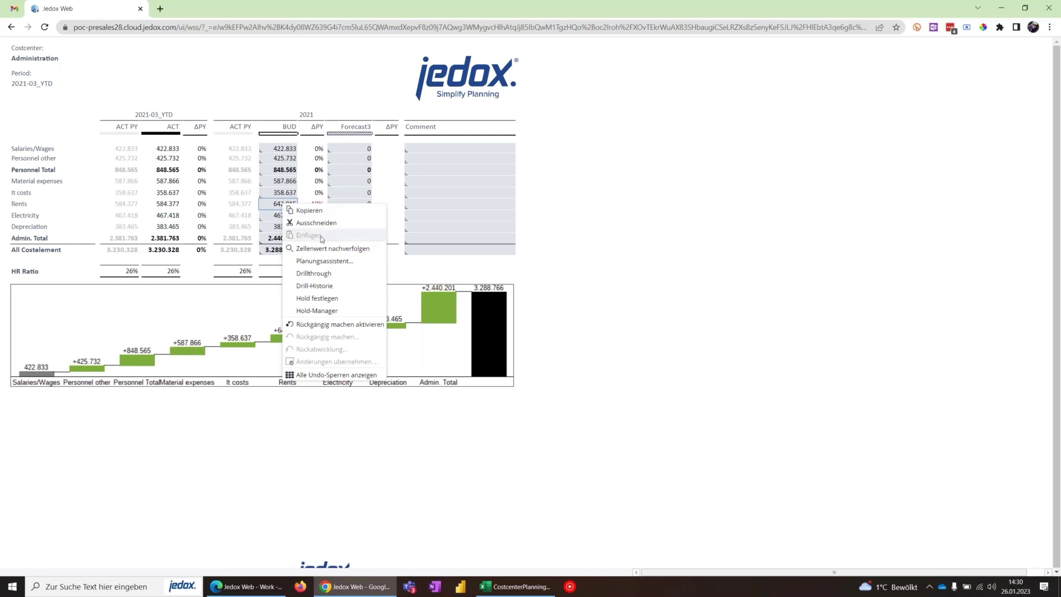
pyautogui.click(342, 263)
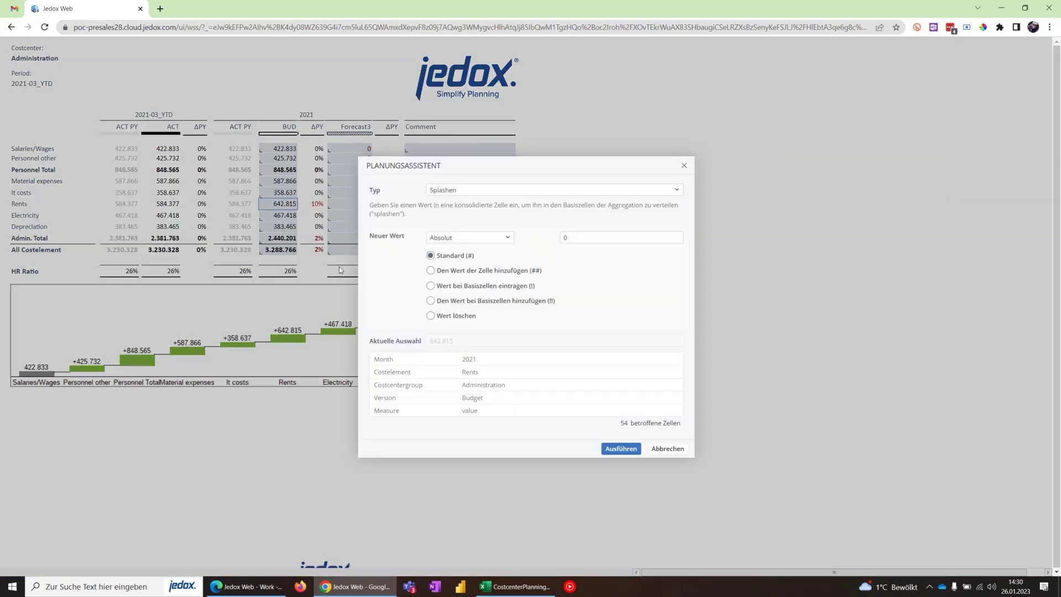
pyautogui.click(496, 189)
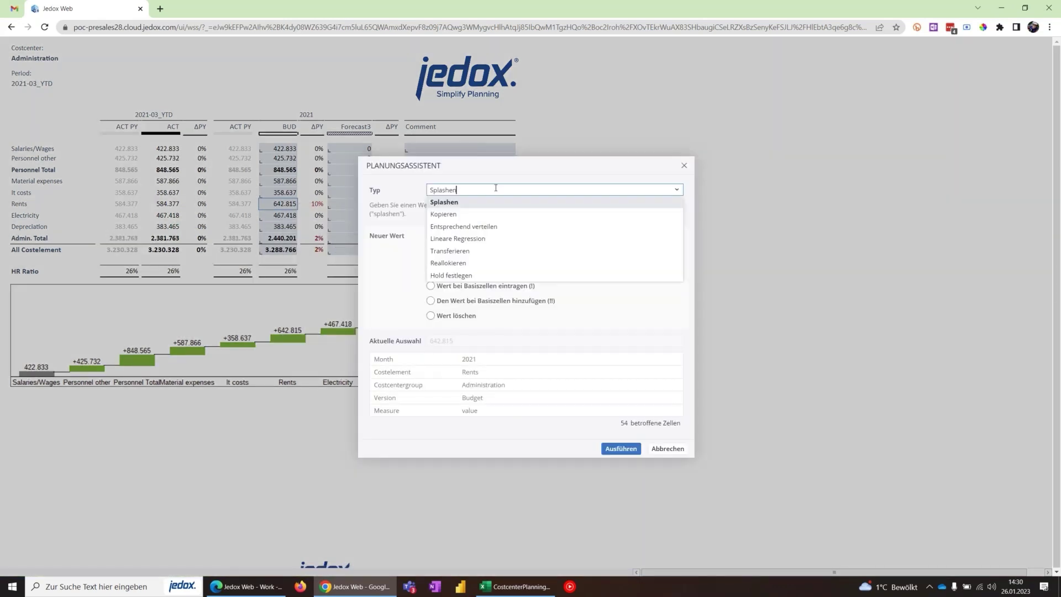
pyautogui.click(436, 204)
pyautogui.click(486, 237)
pyautogui.click(464, 262)
pyautogui.click(564, 238)
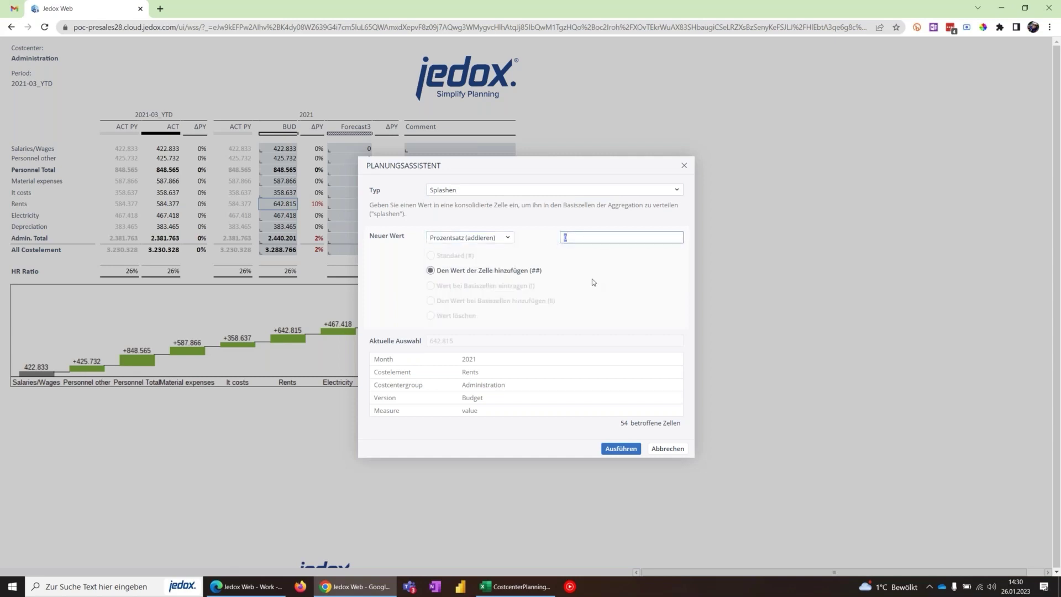
pyautogui.write('5%')
pyautogui.click(619, 448)
pyautogui.click(526, 339)
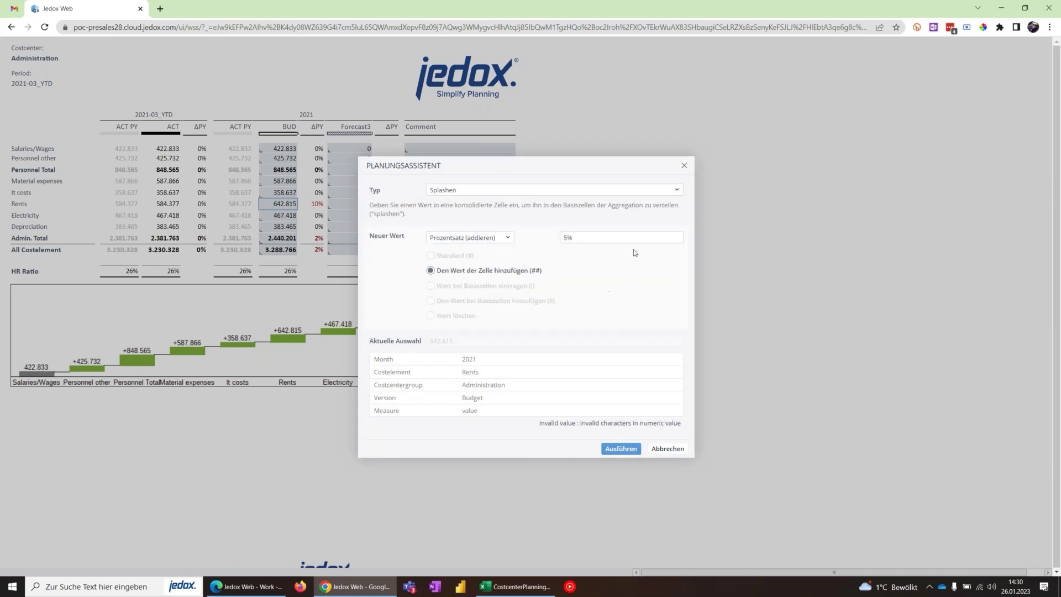
pyautogui.click(565, 239)
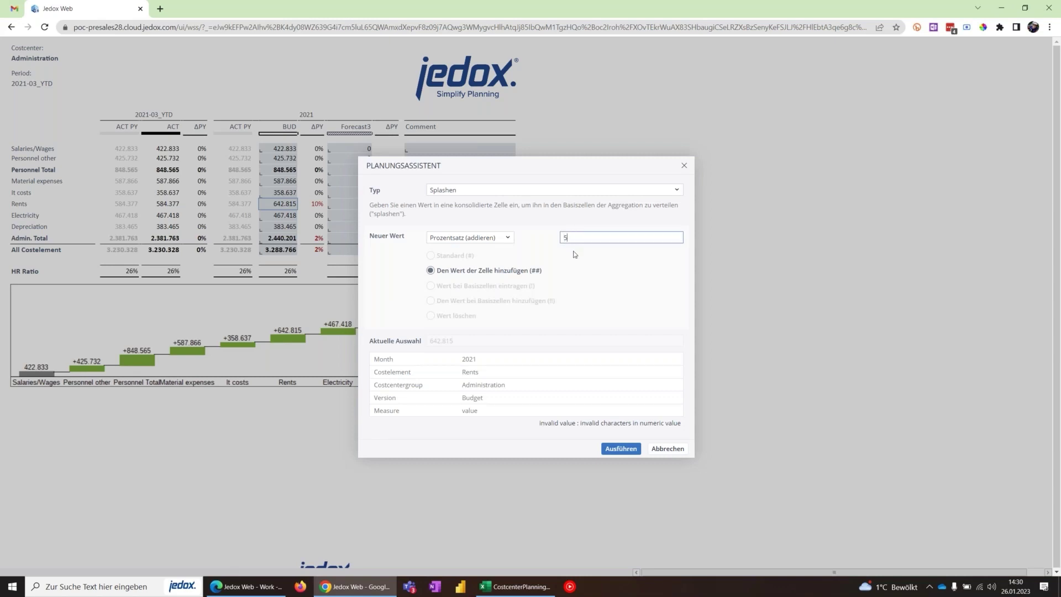
pyautogui.click(619, 448)
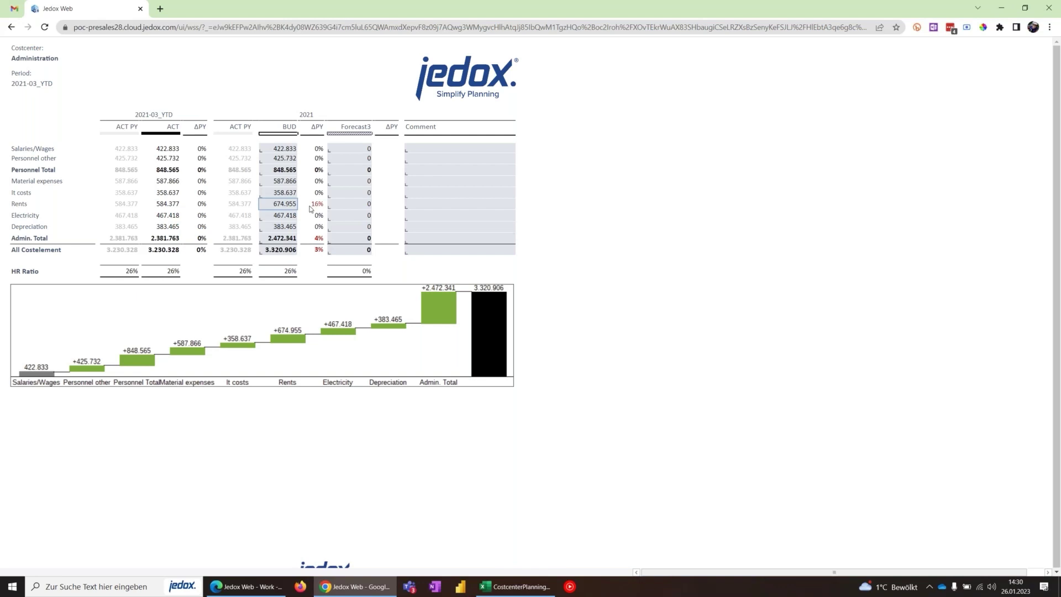
# Add the comment 'New Offices' to the Rents row, then switch to the CostcenterPlanning2021 workbook.
pyautogui.click(436, 208)
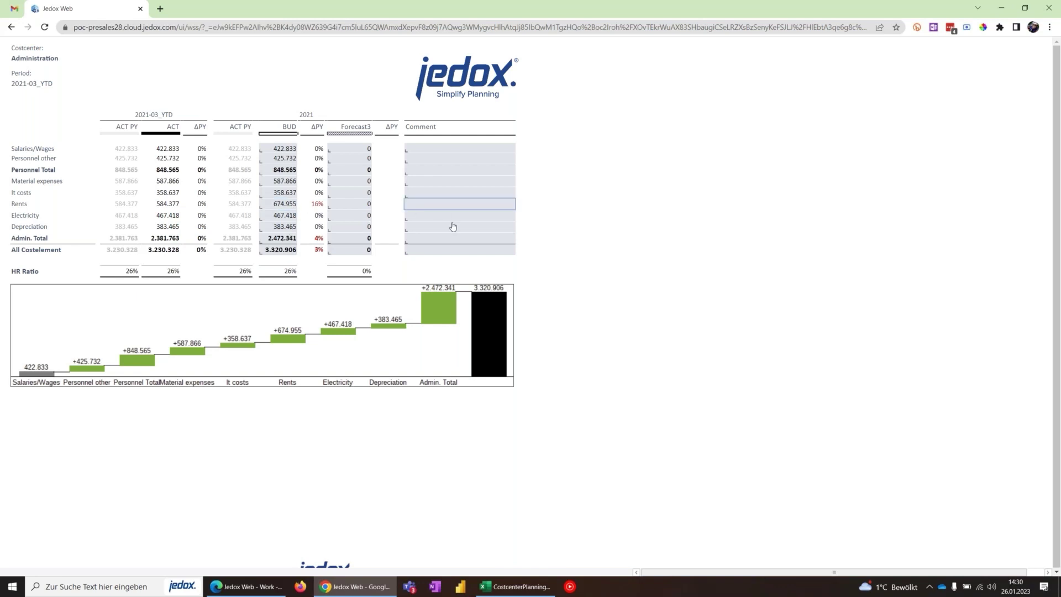
pyautogui.write('New Offices')
pyautogui.press('Return')
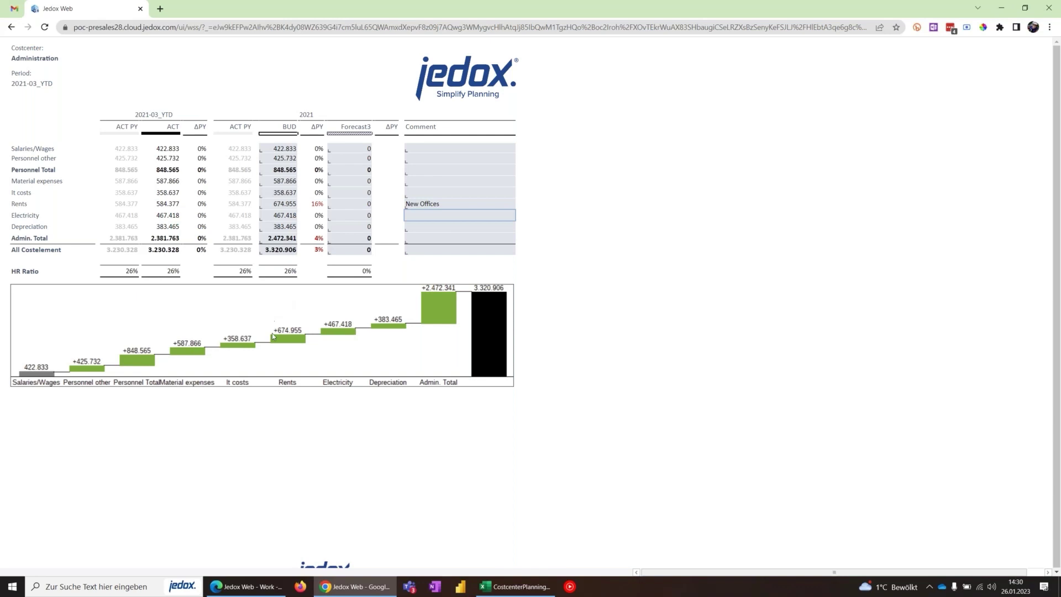
pyautogui.click(520, 590)
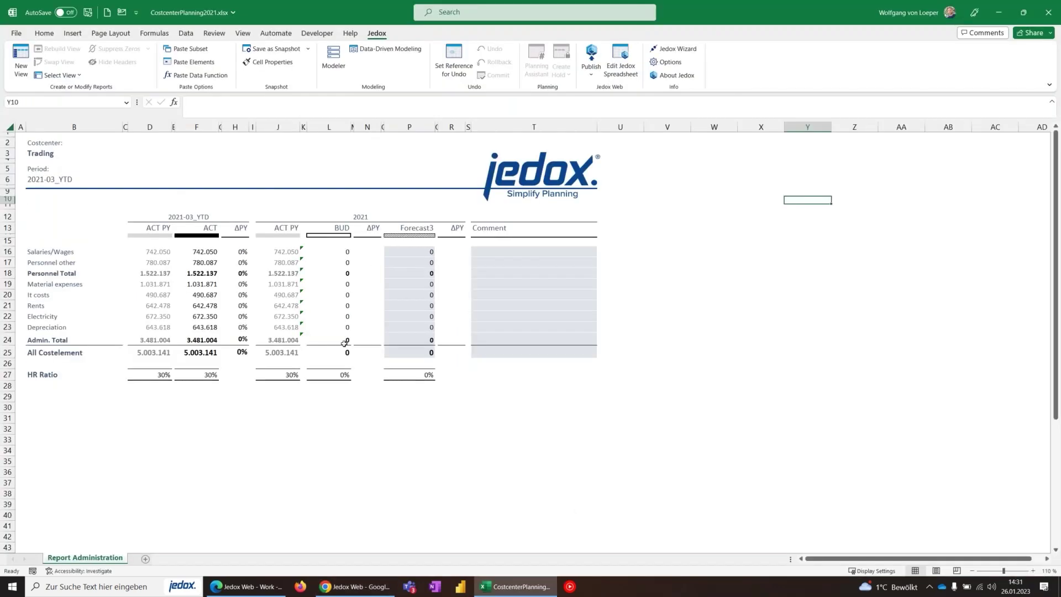
# Switch the Excel report's Costcenter in B3 to Administration.
pyautogui.click(43, 153)
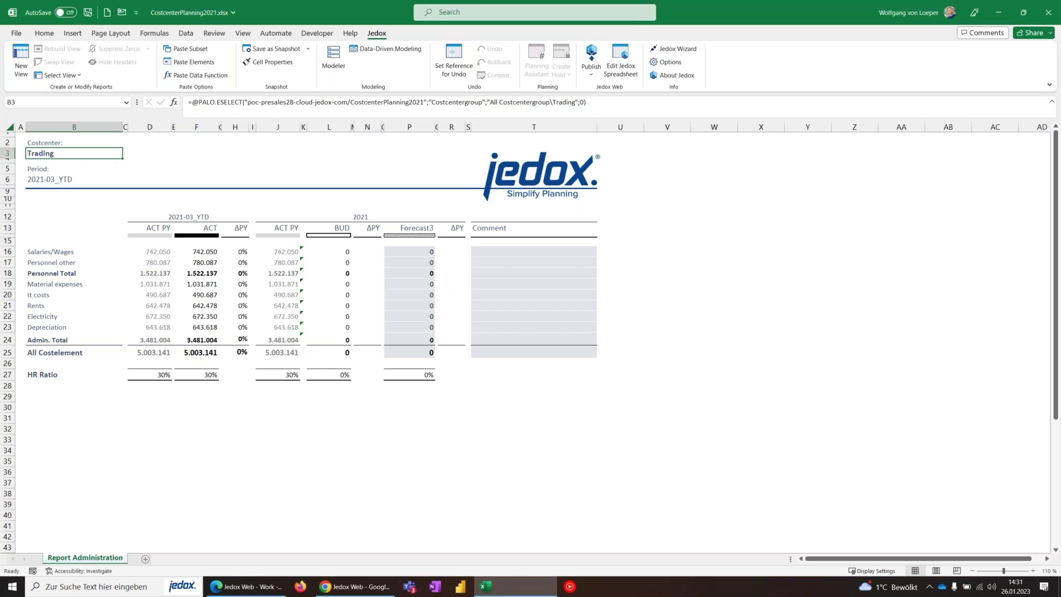
pyautogui.click(406, 183)
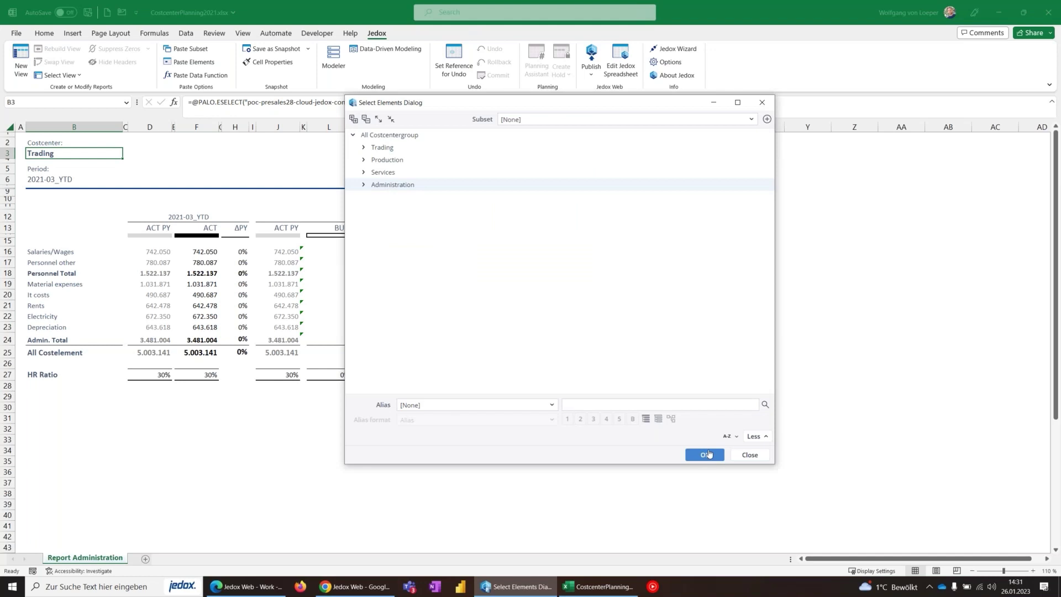
pyautogui.click(706, 455)
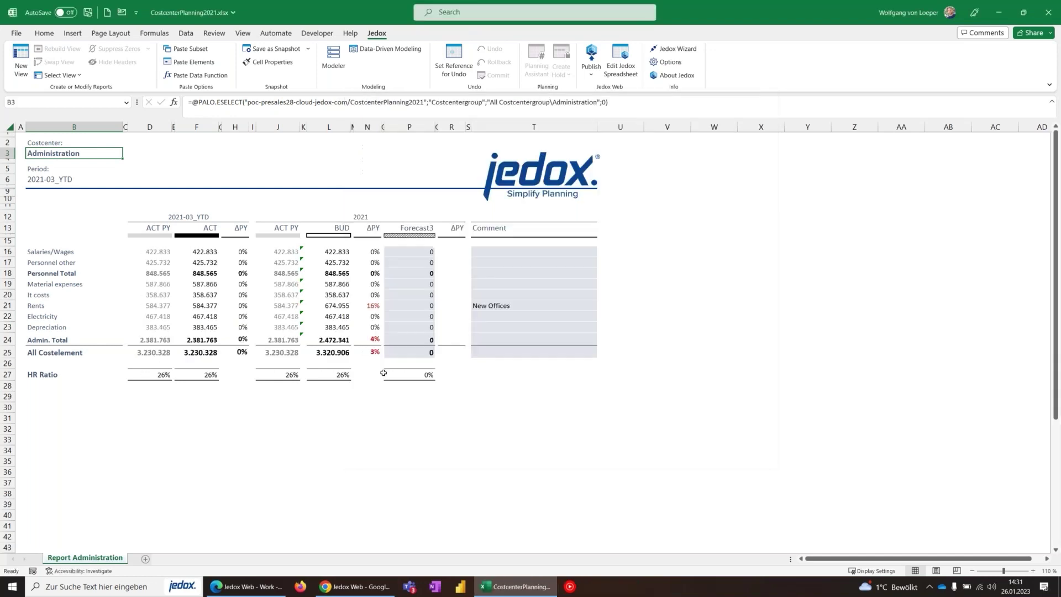
# Check the Rents budget 674.955, its change and 'New Offices' comment in L21, N21, T21.
pyautogui.click(338, 305)
pyautogui.click(368, 306)
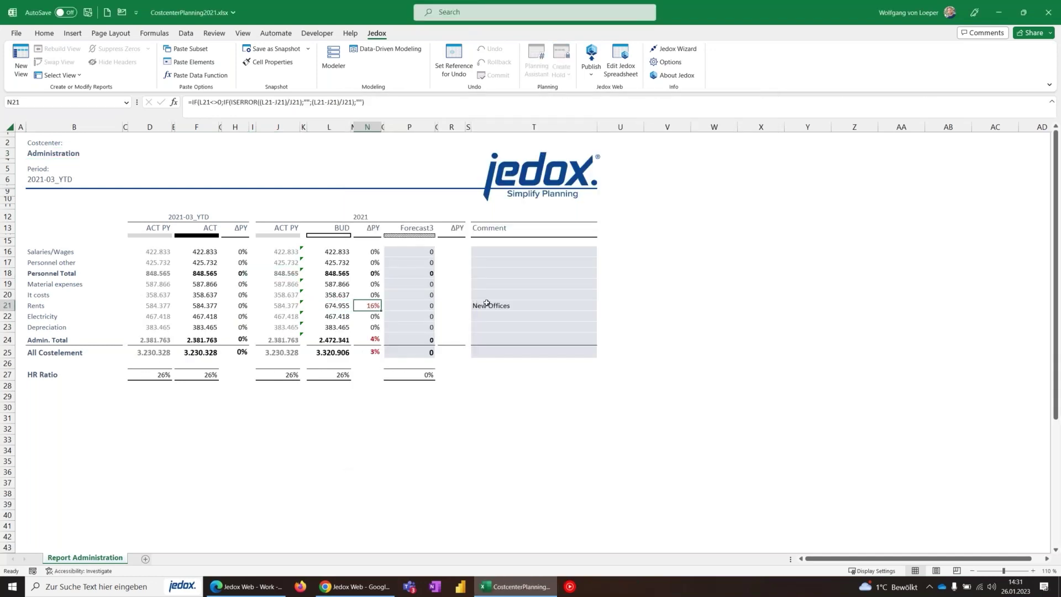
pyautogui.click(495, 306)
pyautogui.click(478, 390)
# Show the Excel_Upload cost center report for the Administration cost center.
pyautogui.click(246, 587)
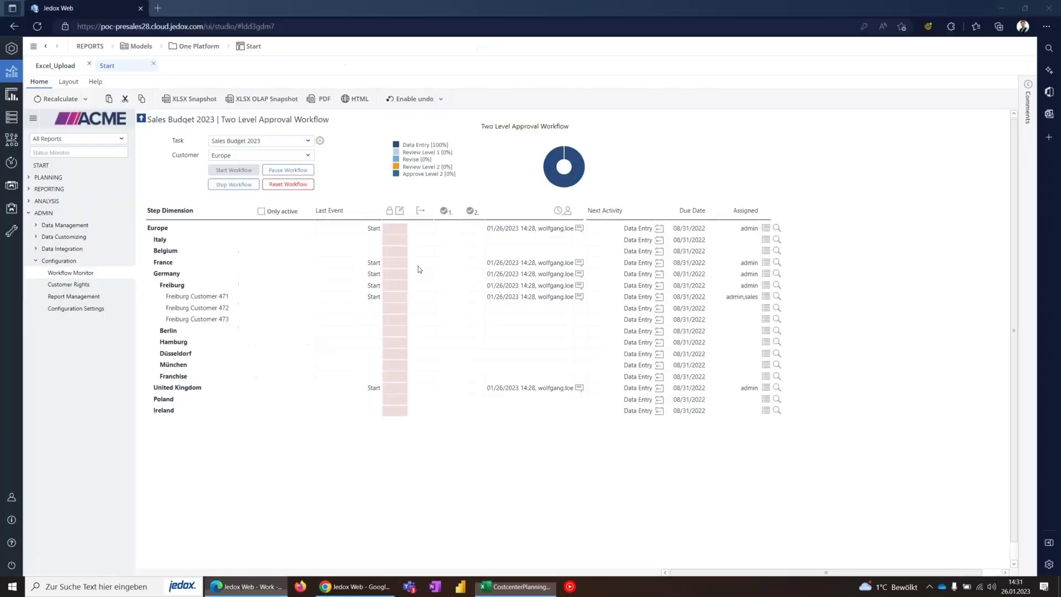
pyautogui.click(72, 68)
pyautogui.click(48, 133)
pyautogui.doubleClick(443, 282)
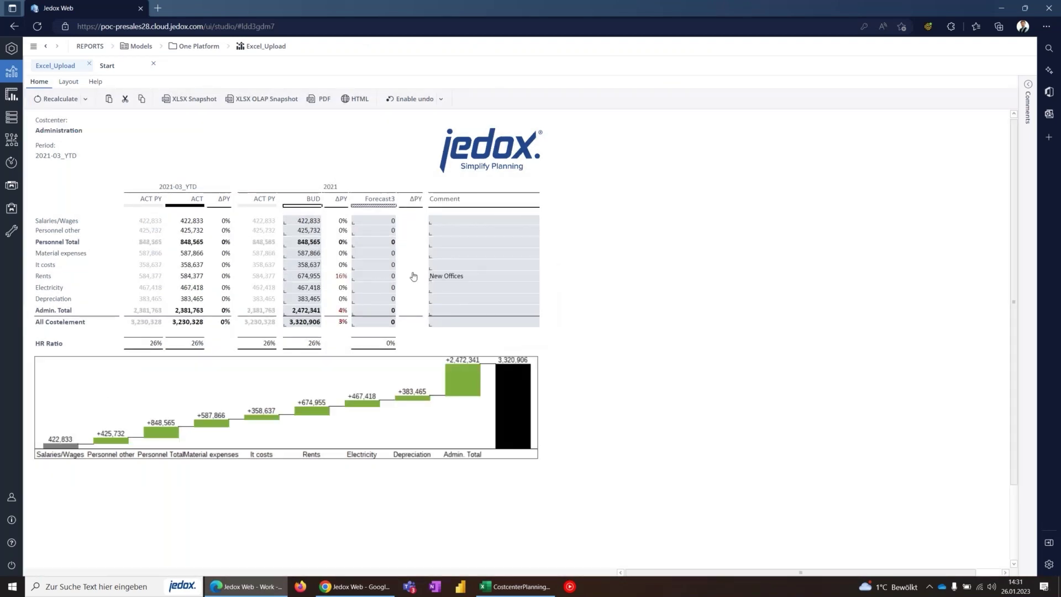
# Cut Administration's Rents budget by 100k with ##-100k, bringing it to 574.955.
pyautogui.rightClick(294, 281)
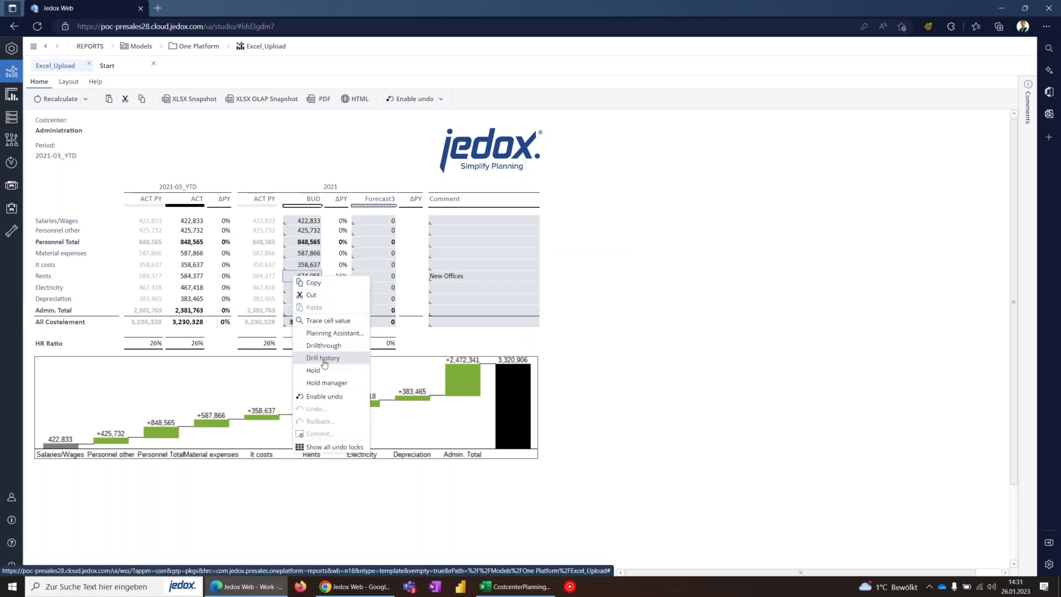
pyautogui.click(306, 283)
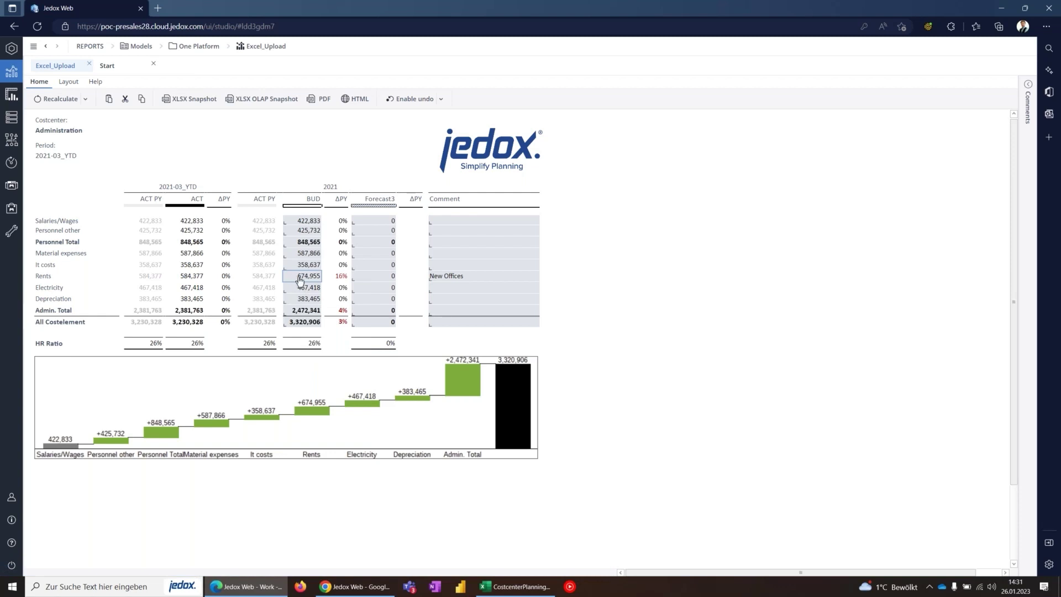
pyautogui.write('##-1000')
pyautogui.press('BackSpace')
pyautogui.press('Return')
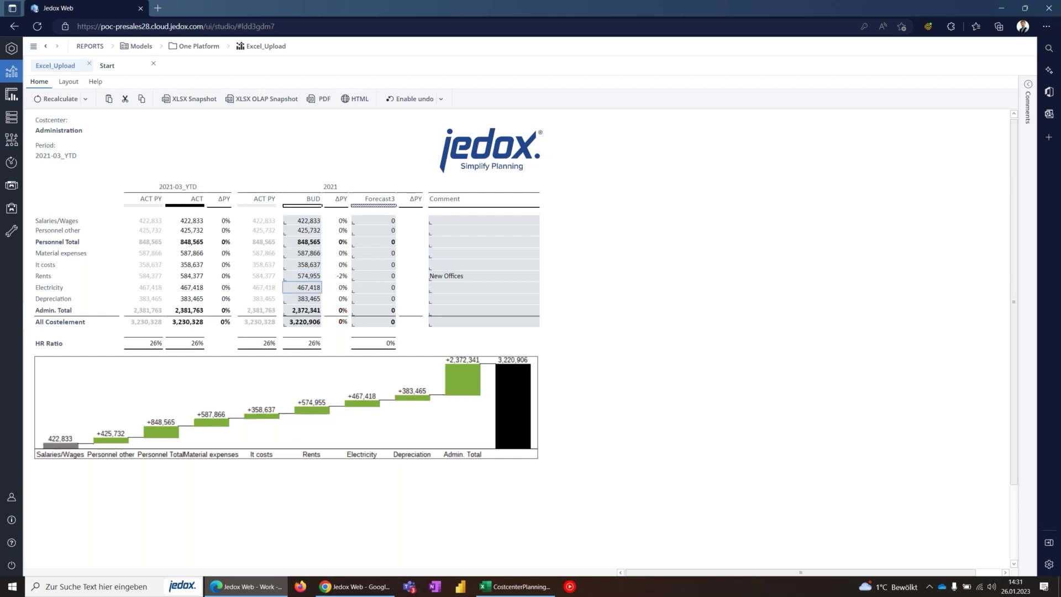
# Review the Rents budget cell's drill history, then go back to the Excel workbook.
pyautogui.rightClick(305, 278)
pyautogui.click(348, 359)
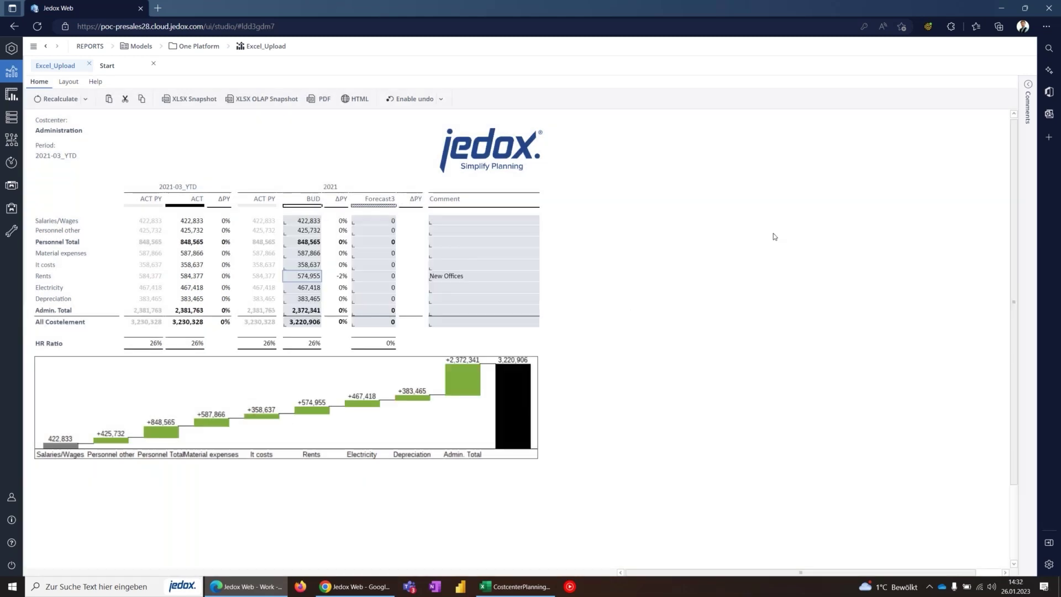
pyautogui.click(777, 234)
pyautogui.click(517, 587)
pyautogui.rightClick(335, 307)
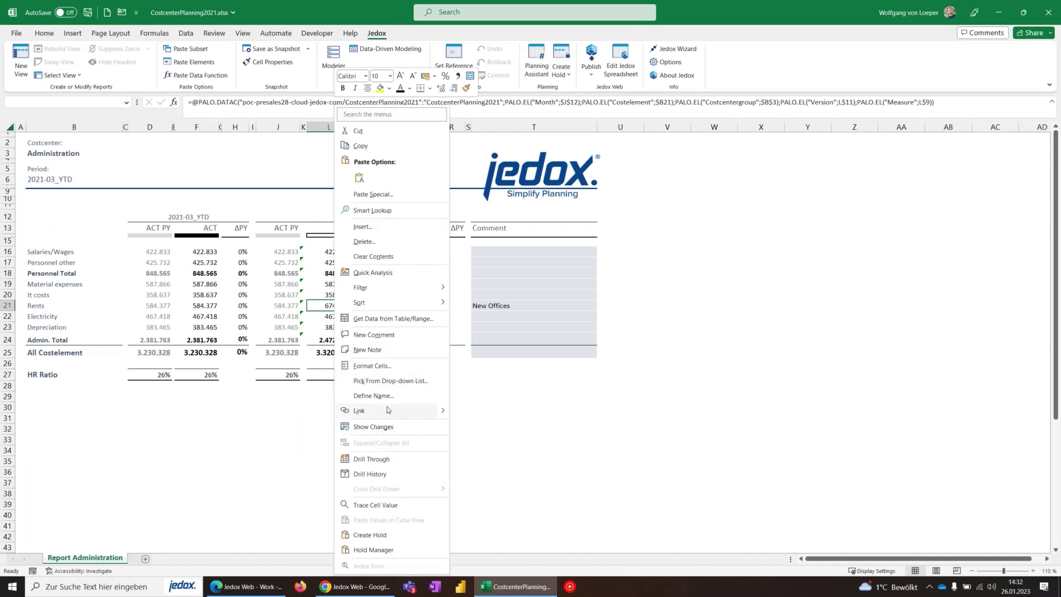
pyautogui.click(370, 474)
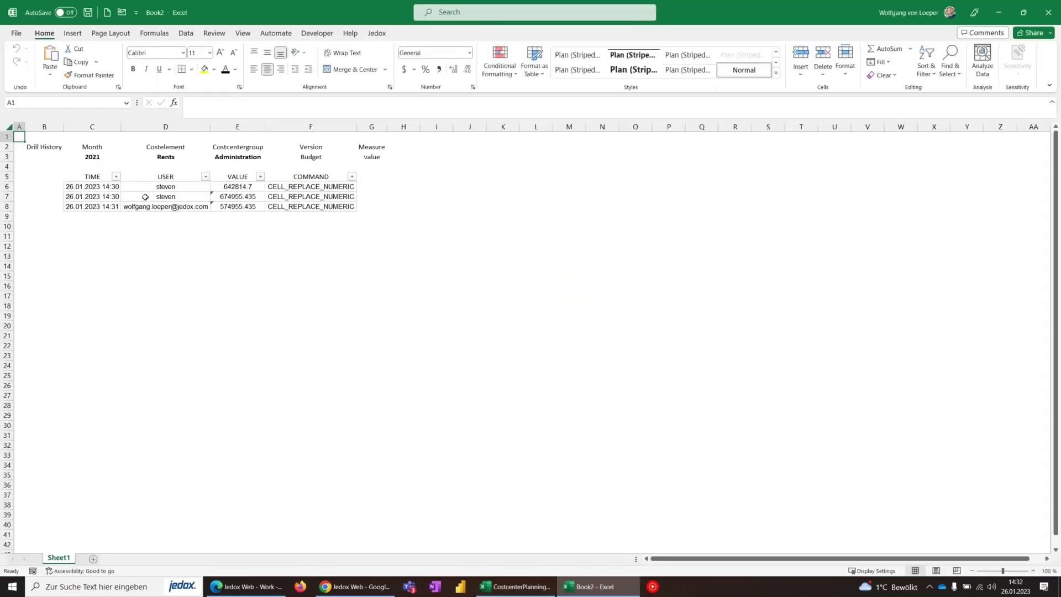
pyautogui.click(1056, 14)
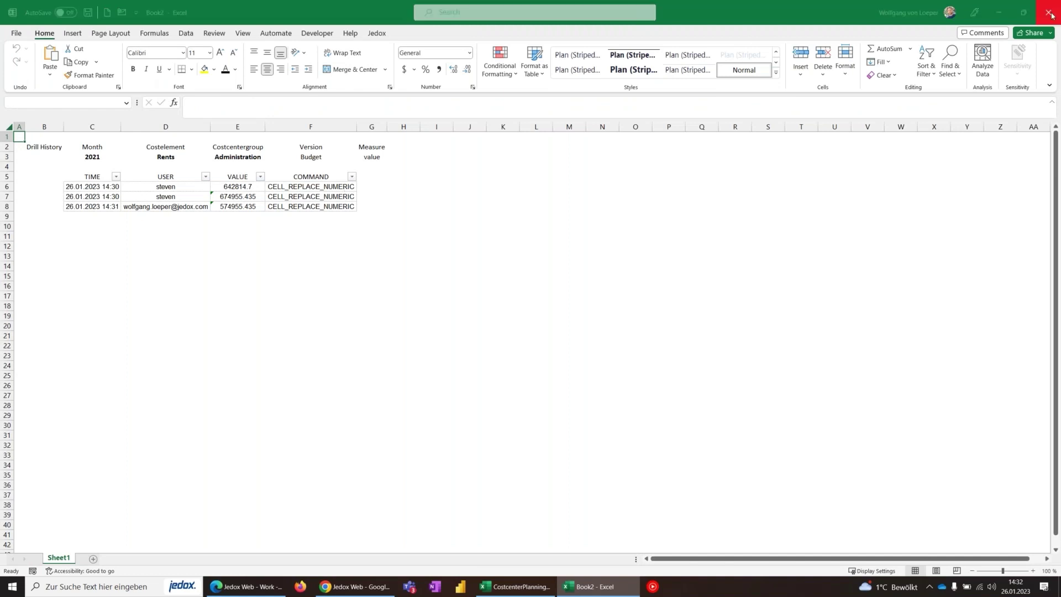
pyautogui.click(566, 372)
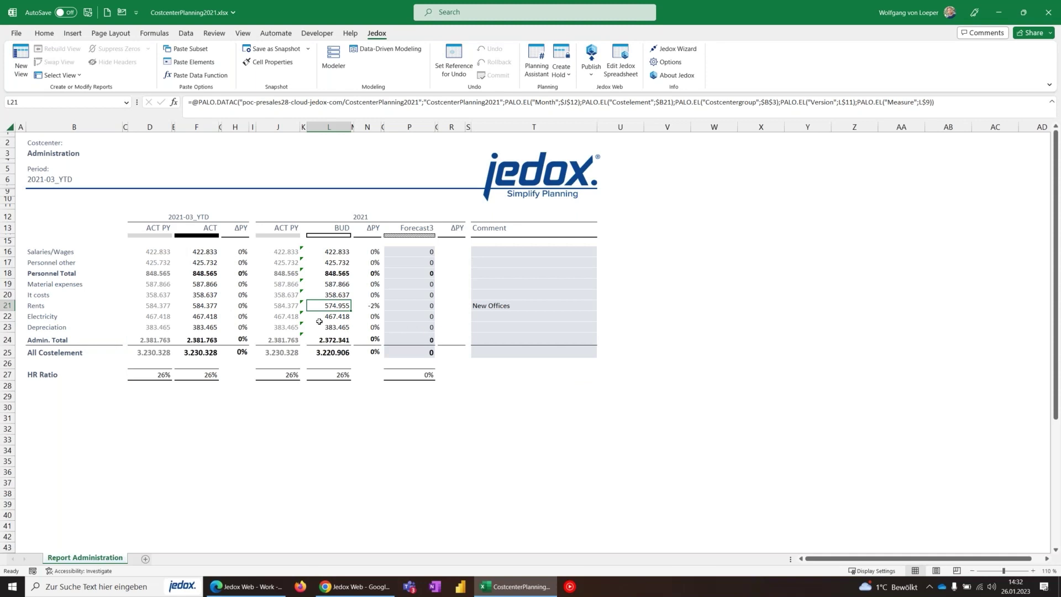
pyautogui.click(199, 306)
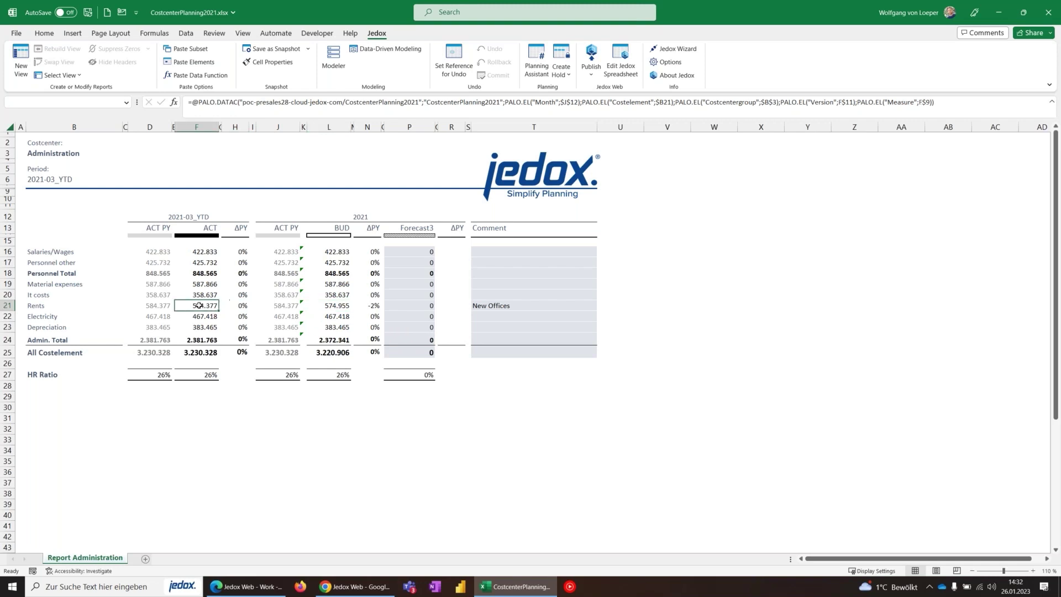
pyautogui.rightClick(199, 306)
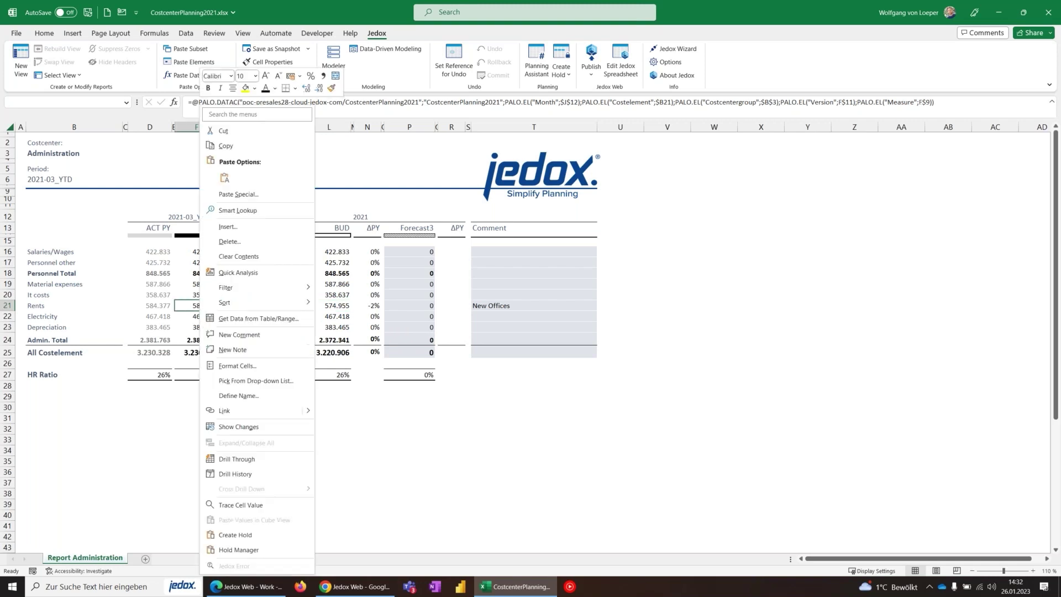
pyautogui.click(238, 460)
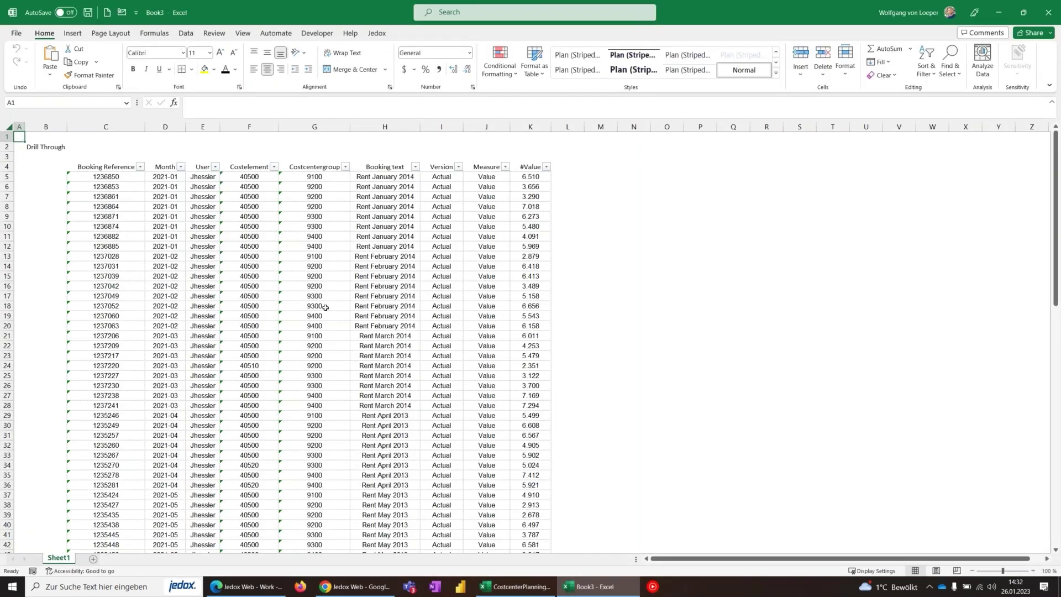
pyautogui.moveTo(108, 275); pyautogui.dragTo(539, 515)
pyautogui.click(1052, 16)
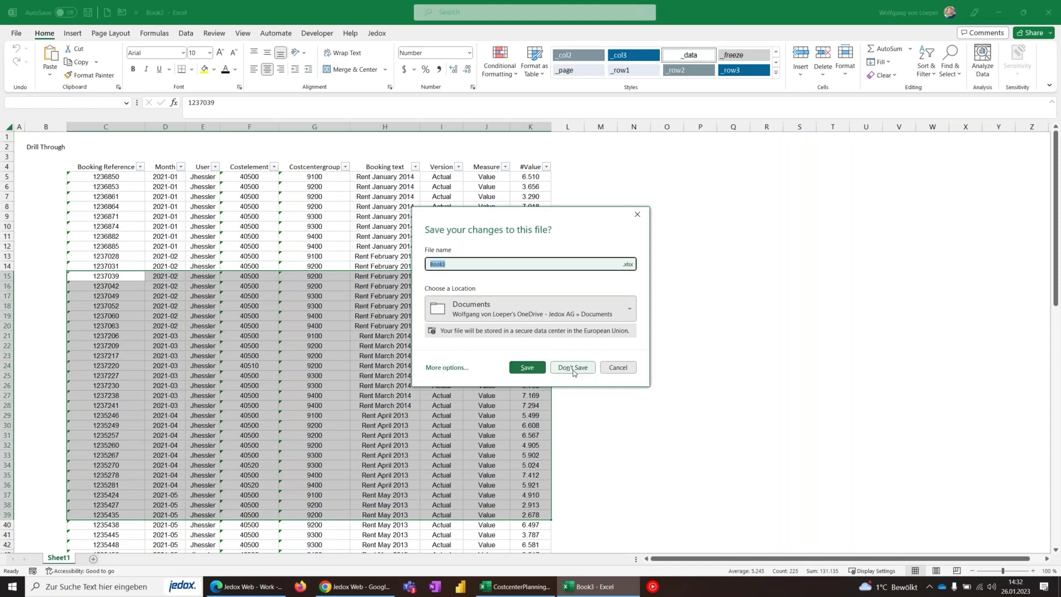
pyautogui.click(573, 368)
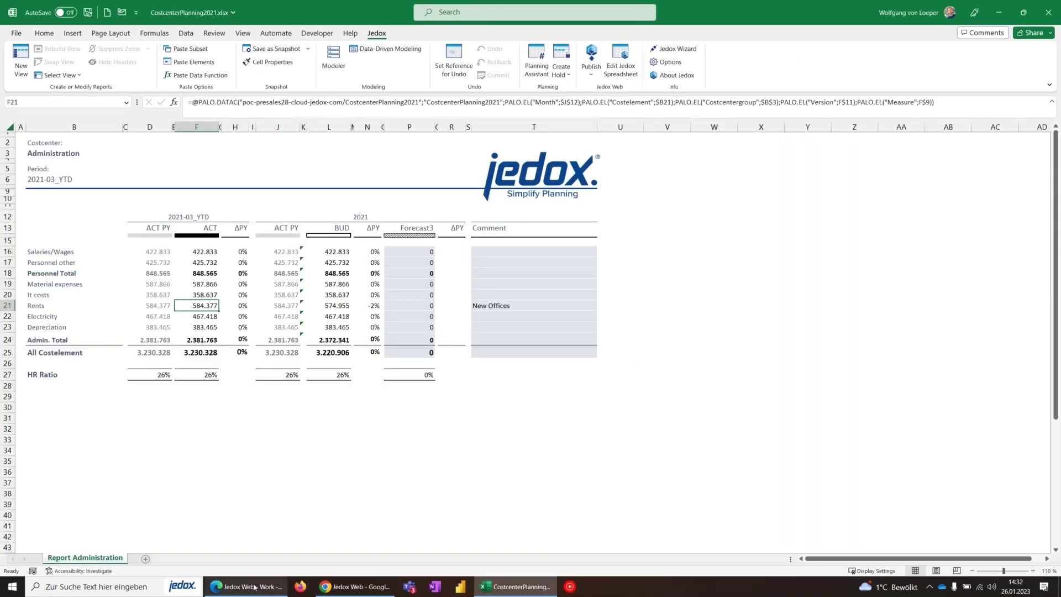
pyautogui.click(254, 587)
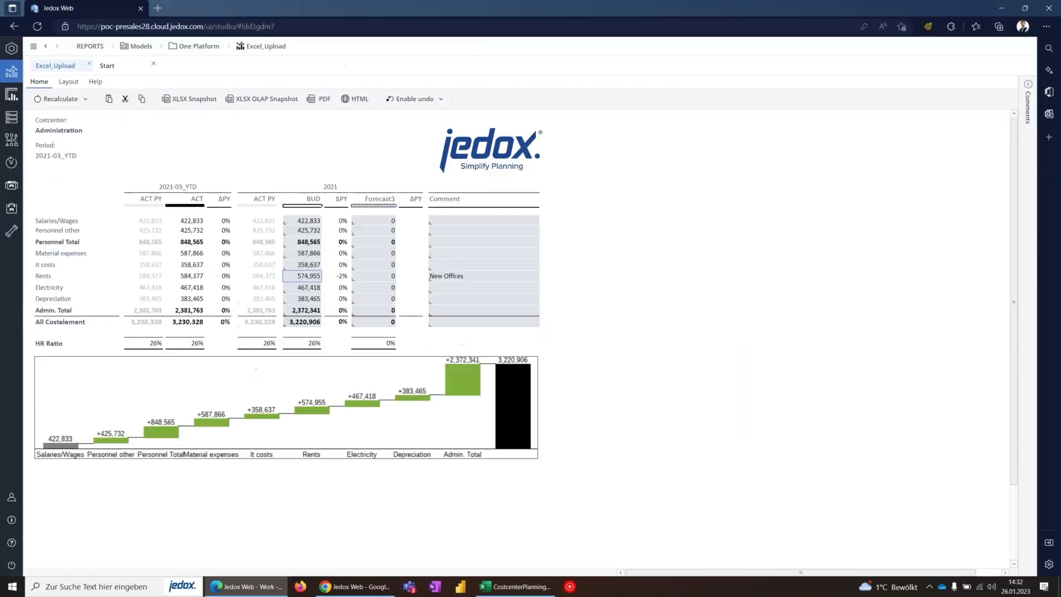
pyautogui.rightClick(191, 279)
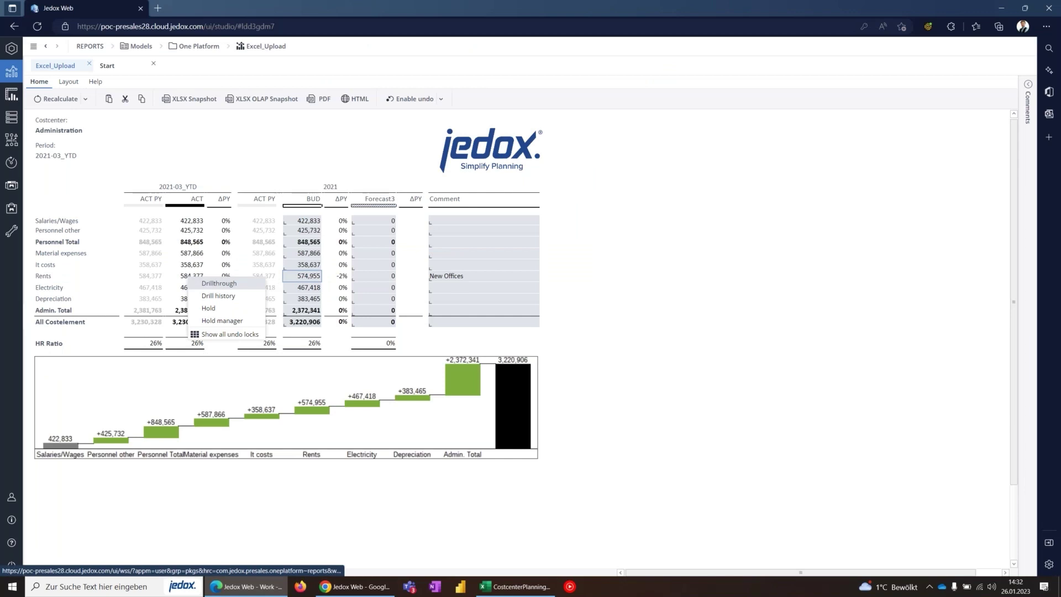
pyautogui.click(227, 286)
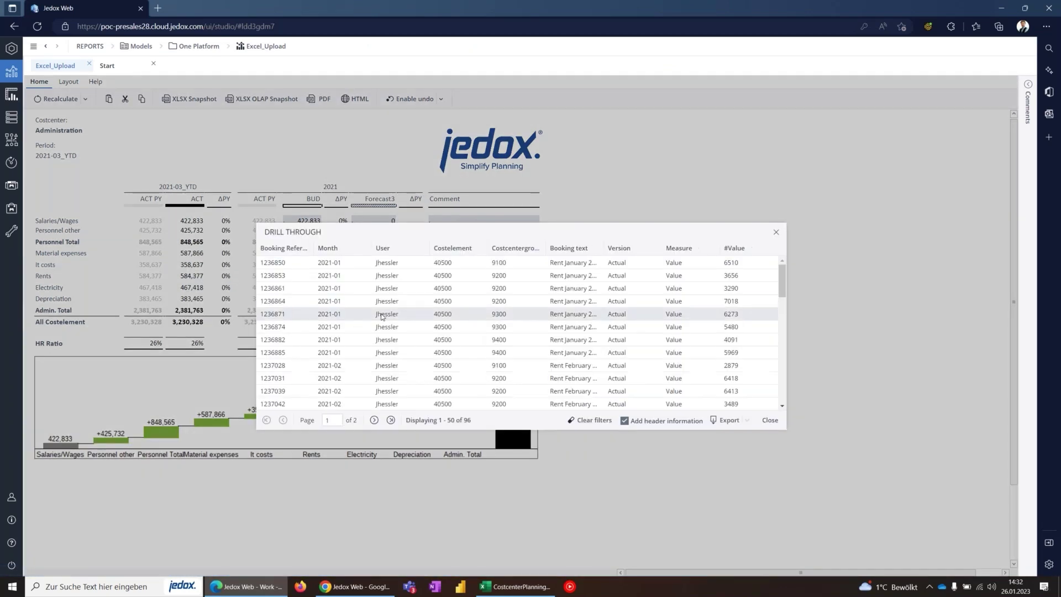
pyautogui.scroll(-3, 533, 318)
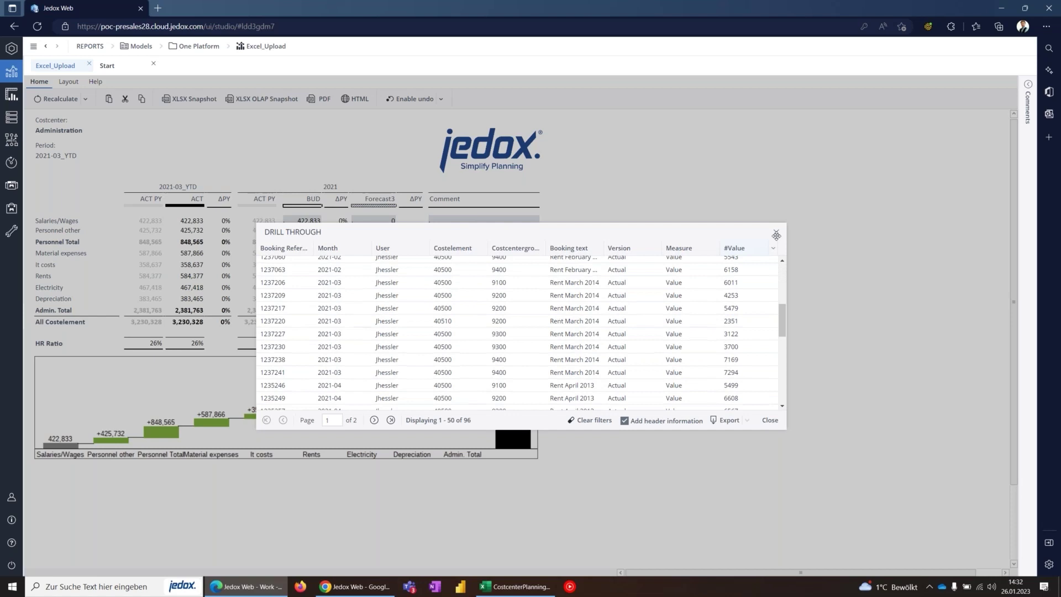
pyautogui.click(776, 234)
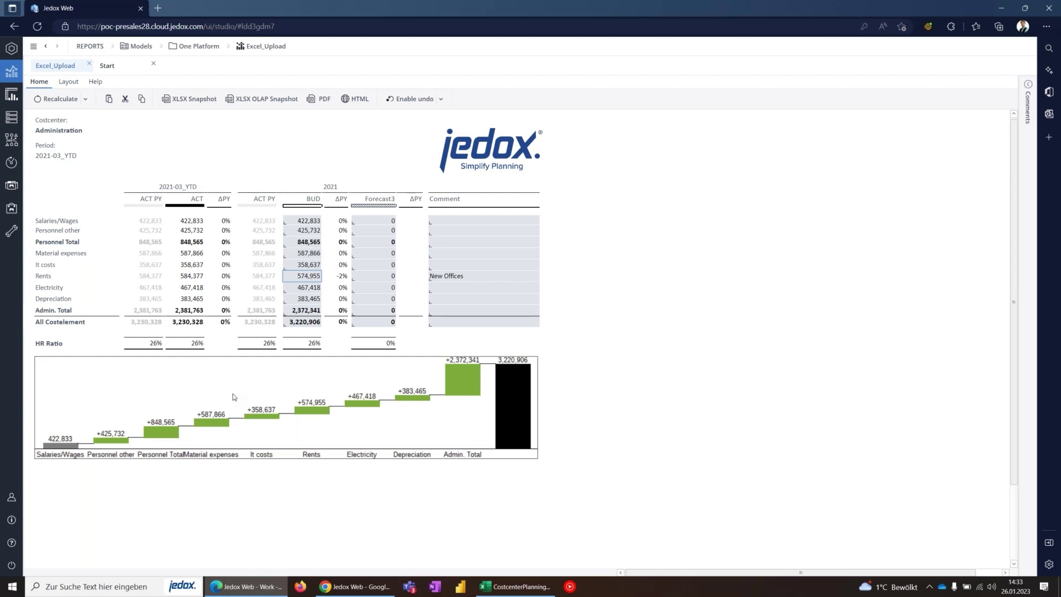
pyautogui.click(354, 592)
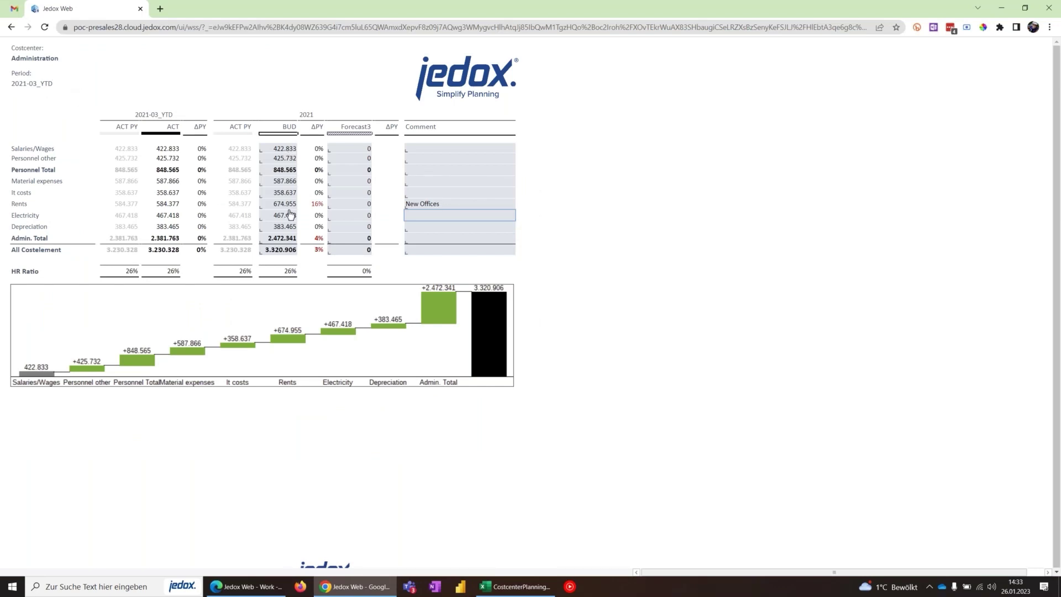
# Bring the Jedox Web Studio window with the Administration report and waterfall chart back to the front.
pyautogui.click(246, 587)
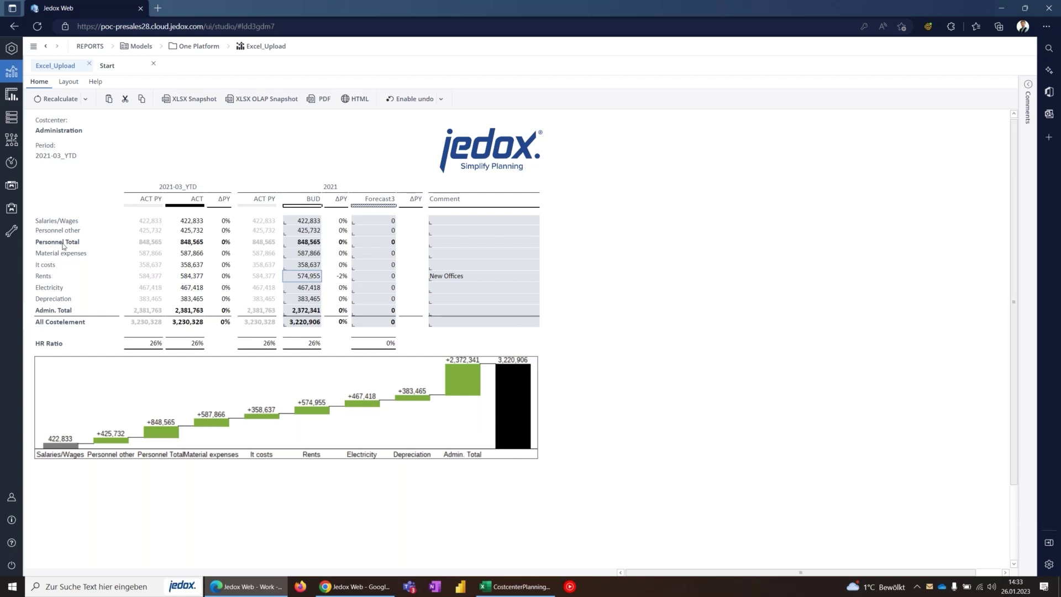
# In the Designer, delete rows 17–25 below Salaries/Wages and select B16:T16.
pyautogui.click(10, 96)
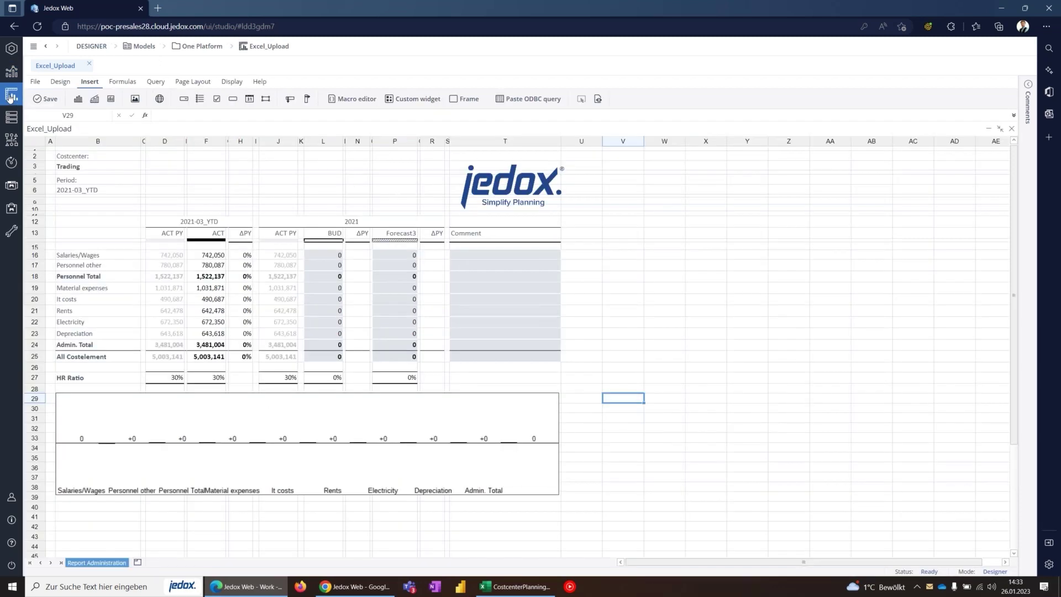
pyautogui.click(111, 256)
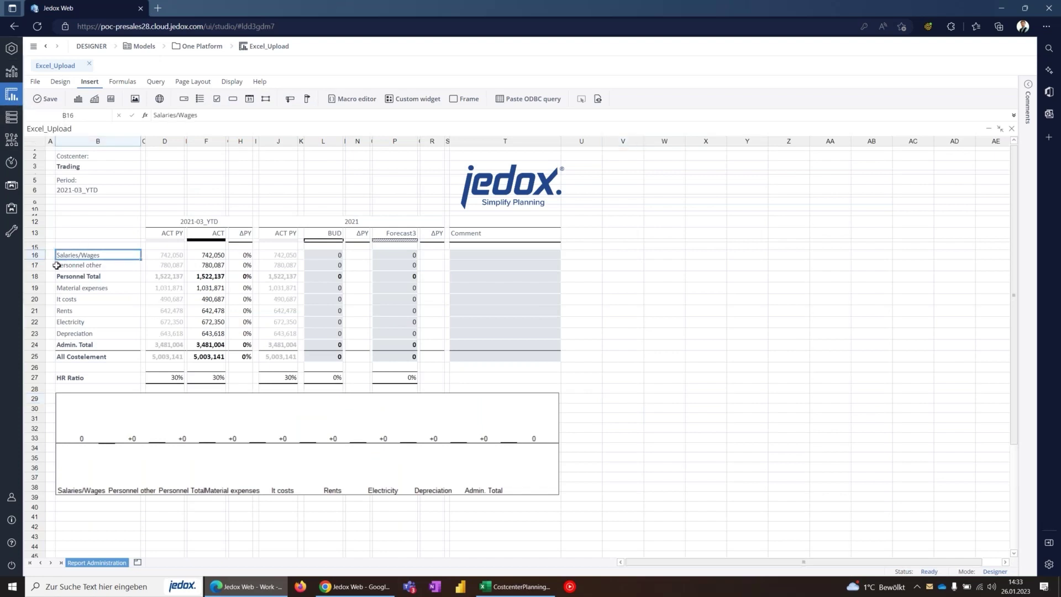
pyautogui.moveTo(34, 265); pyautogui.dragTo(35, 356)
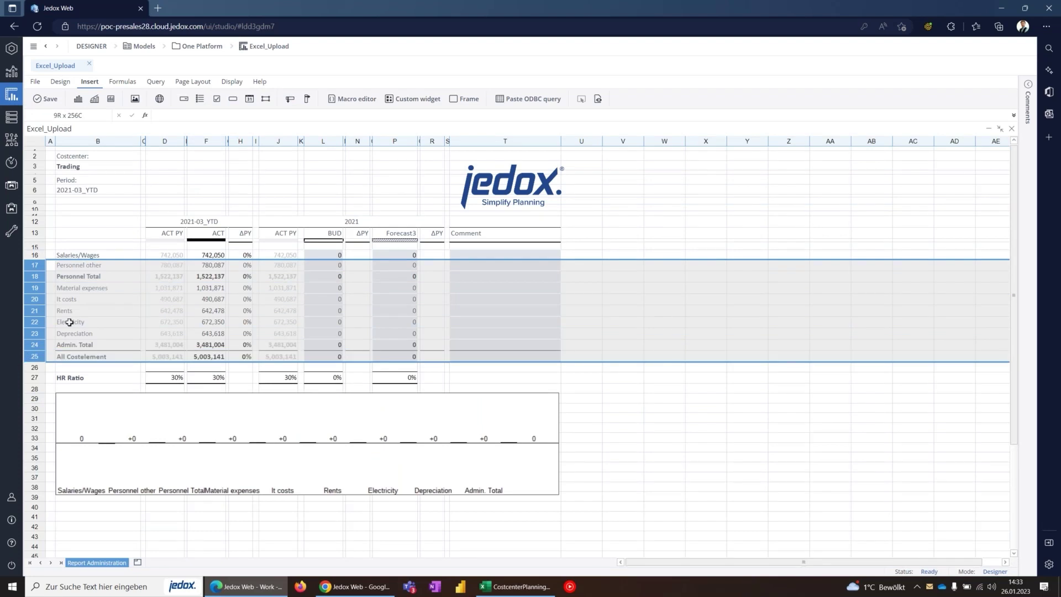
pyautogui.rightClick(107, 299)
pyautogui.click(115, 372)
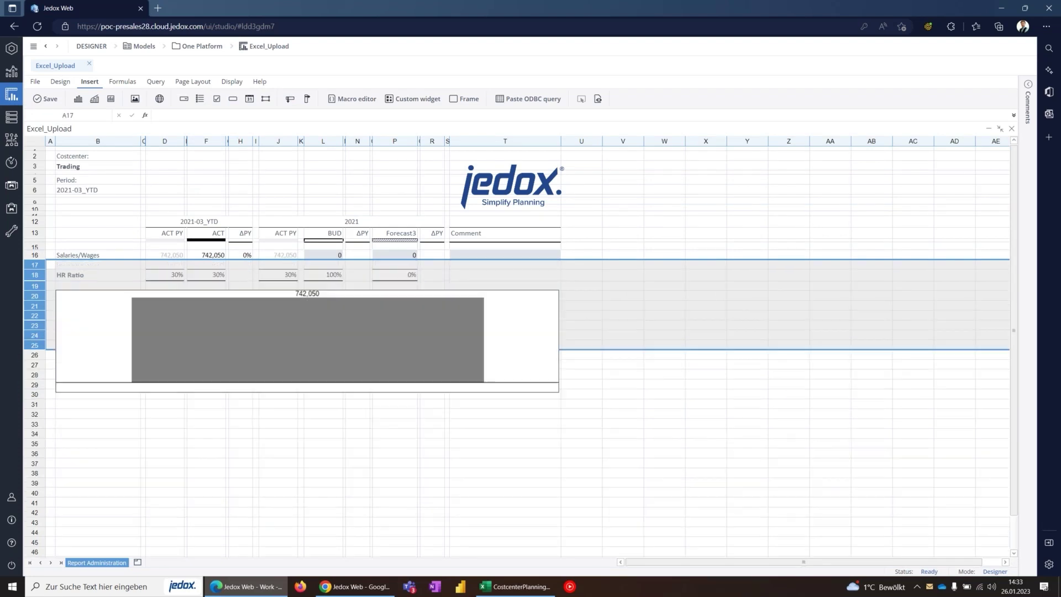
pyautogui.moveTo(77, 252); pyautogui.dragTo(540, 256)
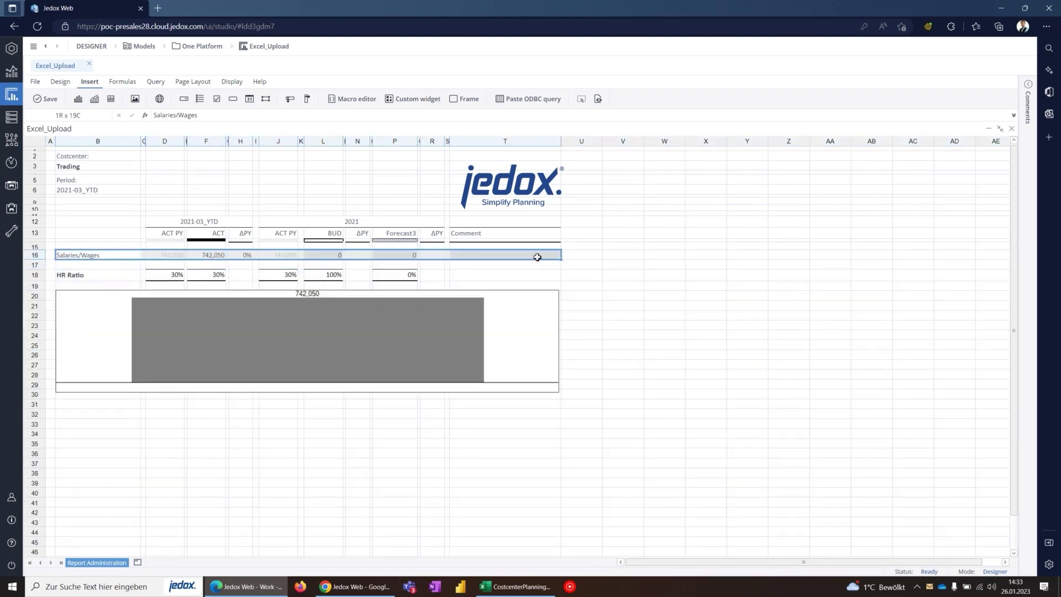
# Make row 16 a vertical dynarange with no border, showing aliases instead of element names.
pyautogui.click(289, 101)
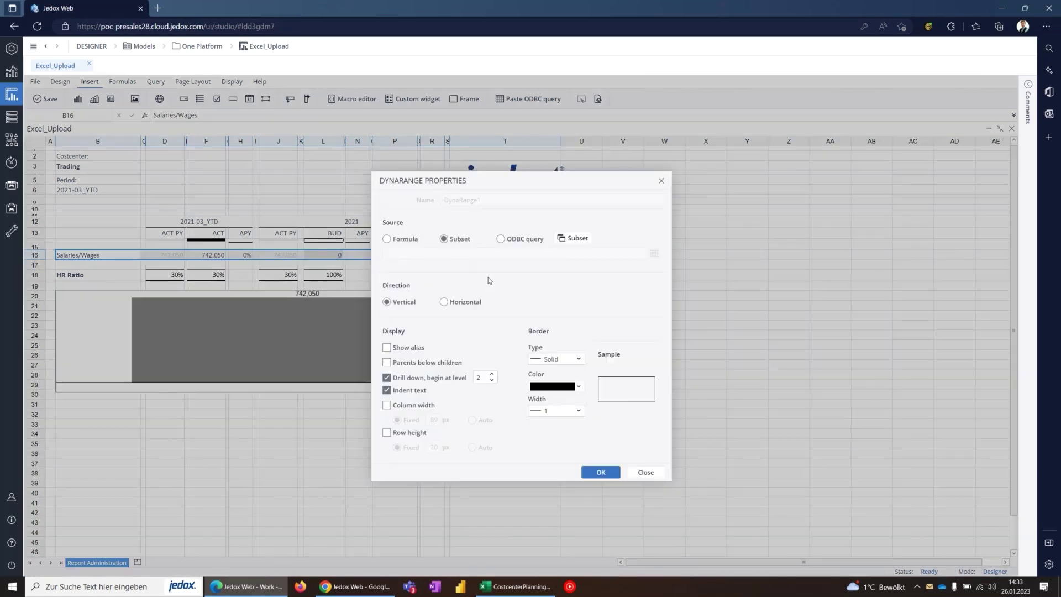
pyautogui.click(566, 362)
pyautogui.click(552, 370)
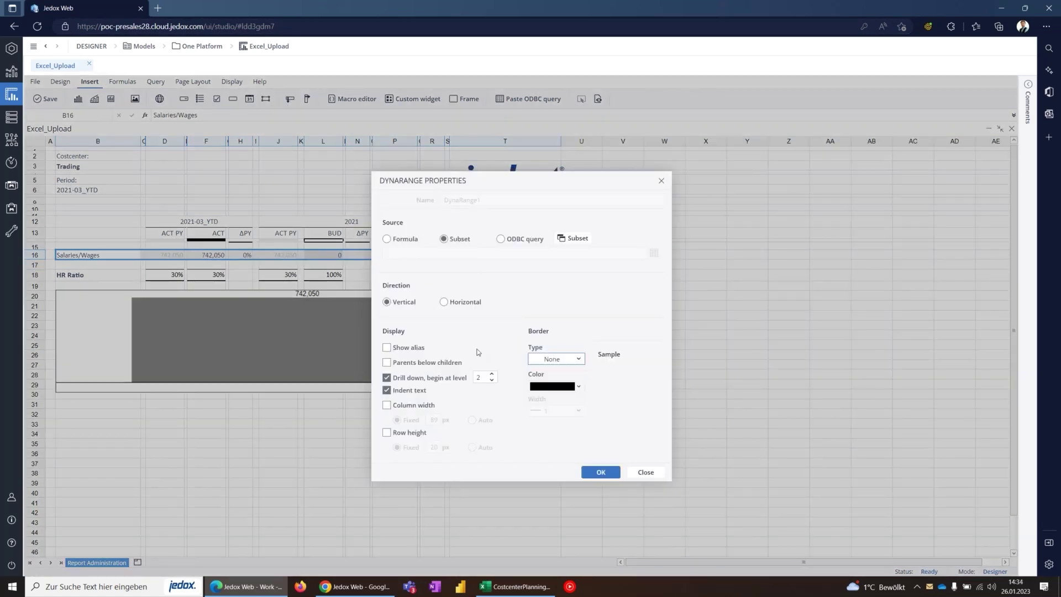
pyautogui.click(387, 349)
# Base the dynarange subset on the Costelement dimension with Name_en as both aliases.
pyautogui.click(575, 241)
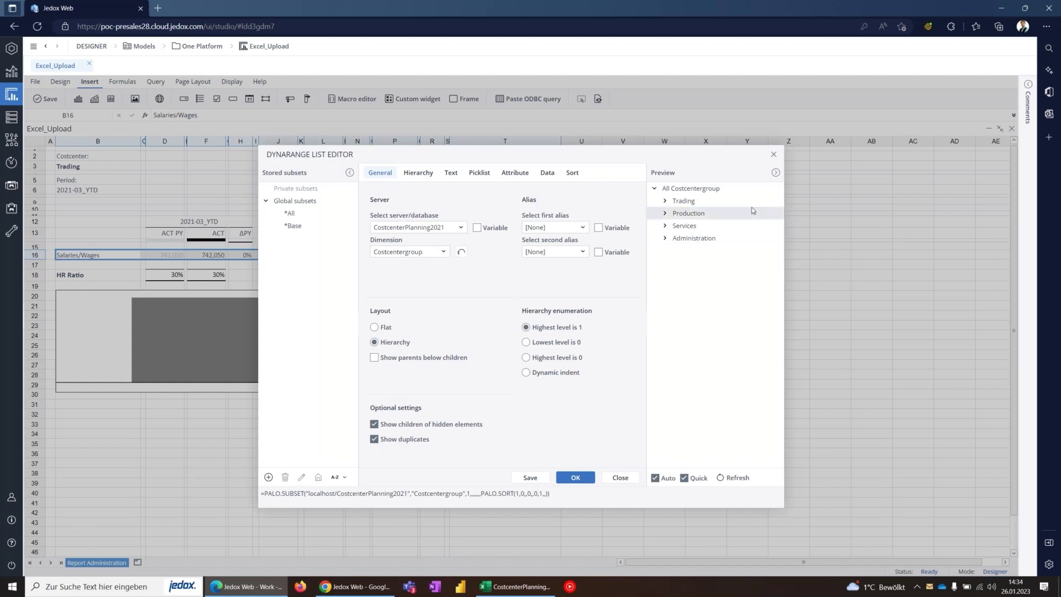
pyautogui.click(443, 252)
pyautogui.click(393, 279)
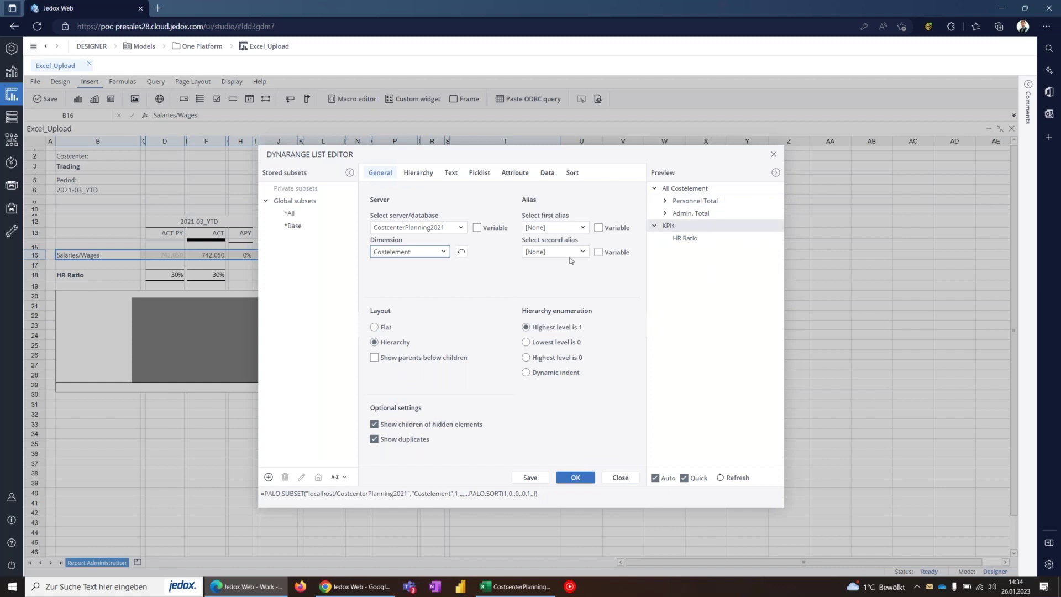
pyautogui.click(446, 254)
pyautogui.click(430, 266)
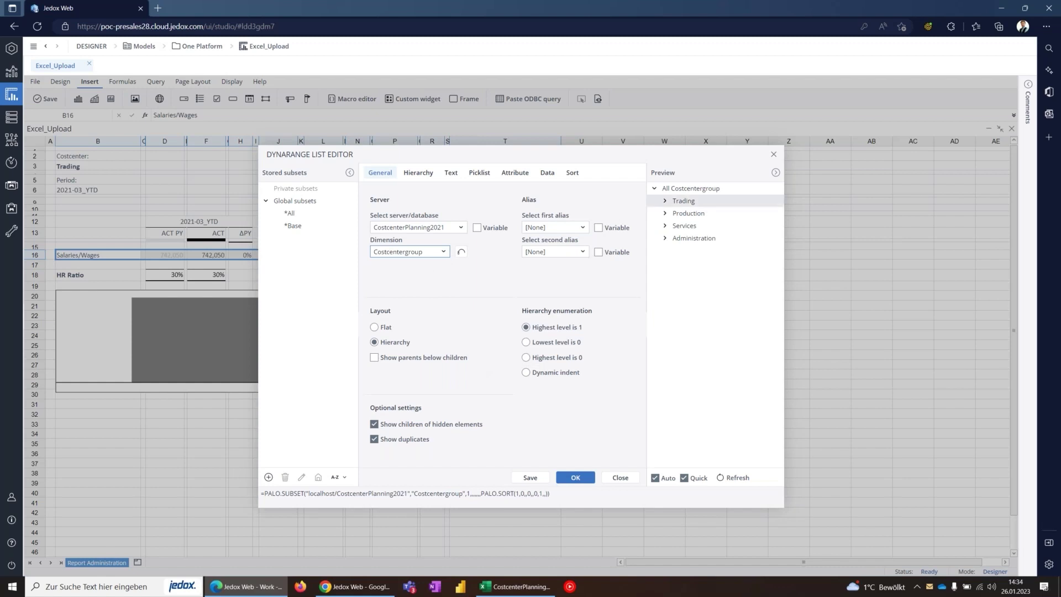
pyautogui.click(443, 253)
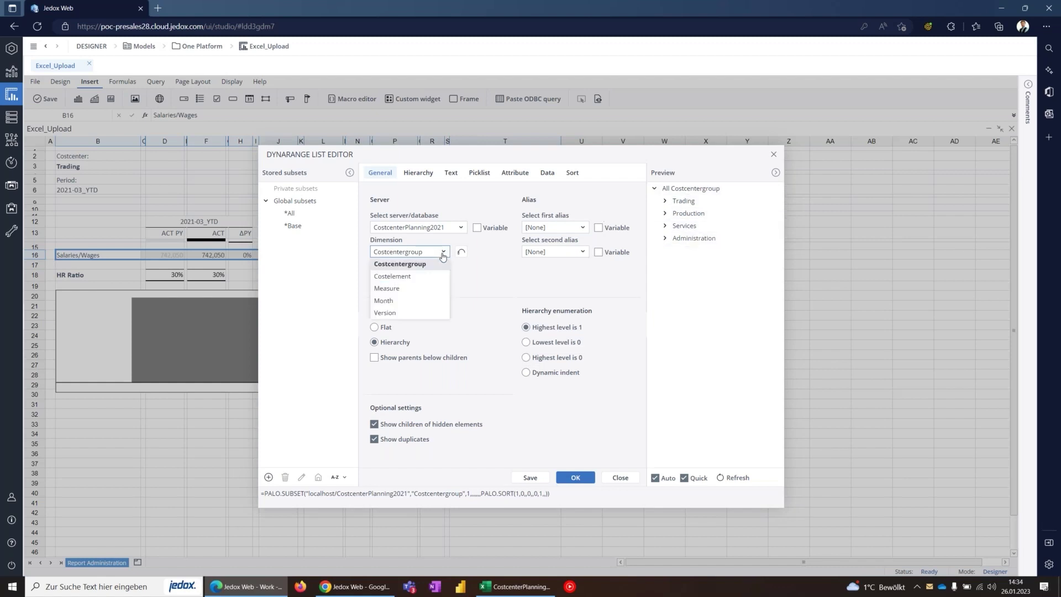
pyautogui.click(428, 273)
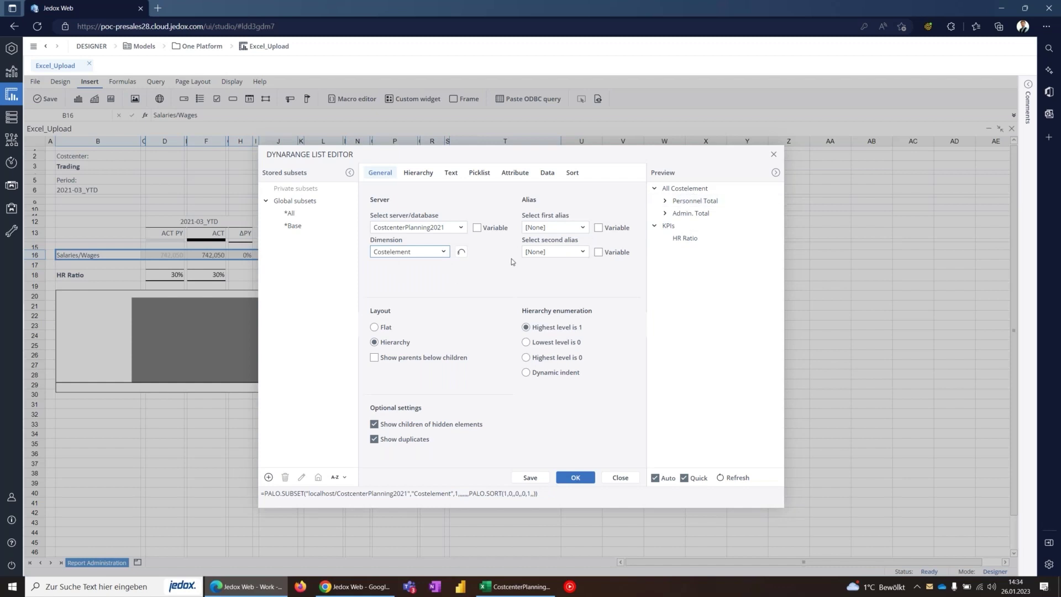
pyautogui.click(583, 228)
pyautogui.click(555, 252)
pyautogui.click(579, 252)
pyautogui.click(569, 276)
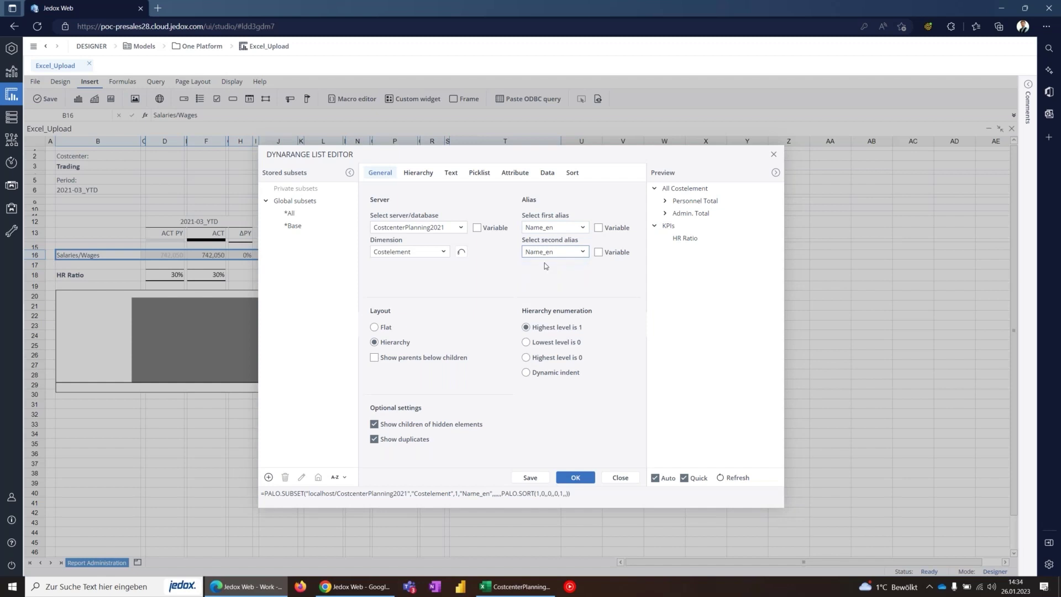
# Activate the hierarchy filter starting at All Costelement and confirm the subset and dynarange settings.
pyautogui.click(418, 172)
pyautogui.click(580, 193)
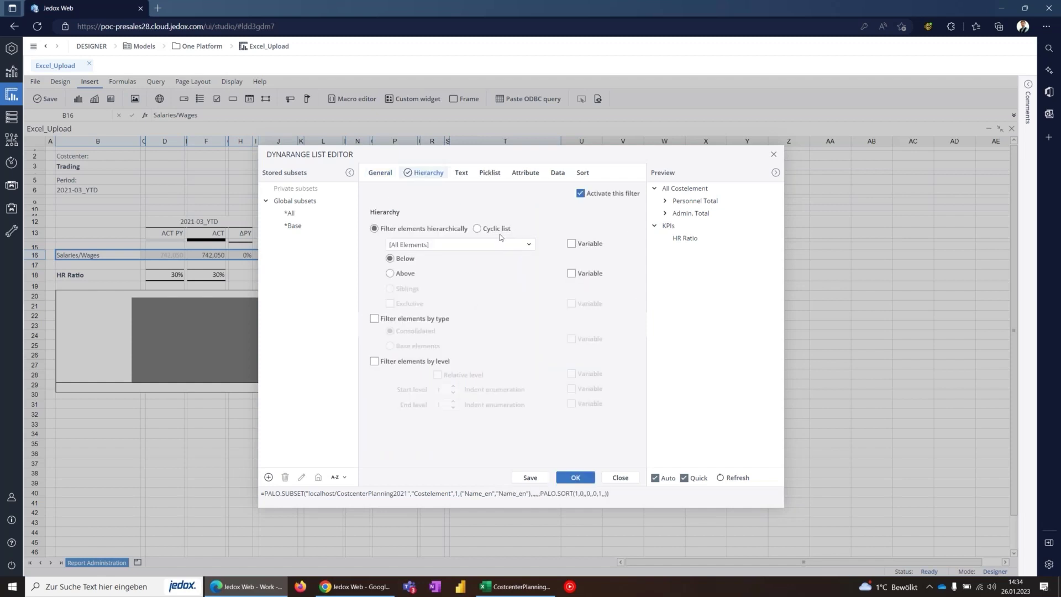
pyautogui.click(518, 249)
pyautogui.click(517, 249)
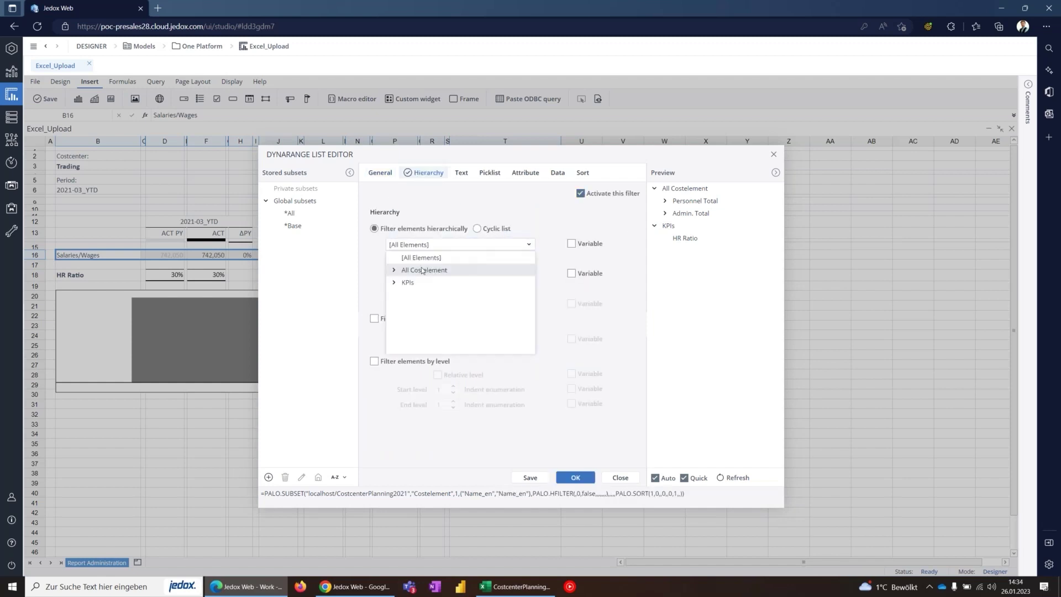
pyautogui.click(426, 272)
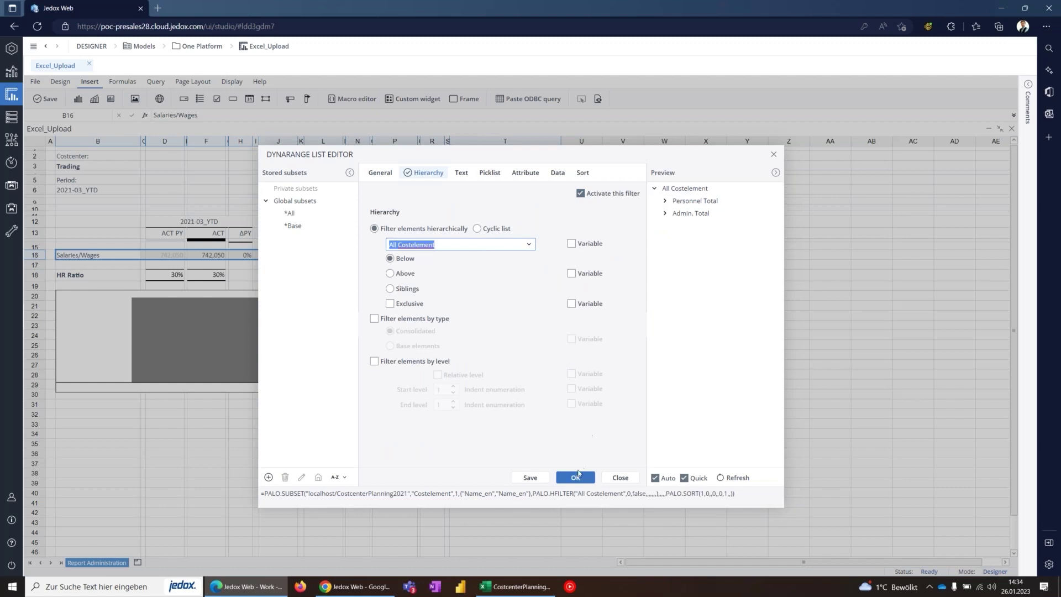
pyautogui.click(576, 478)
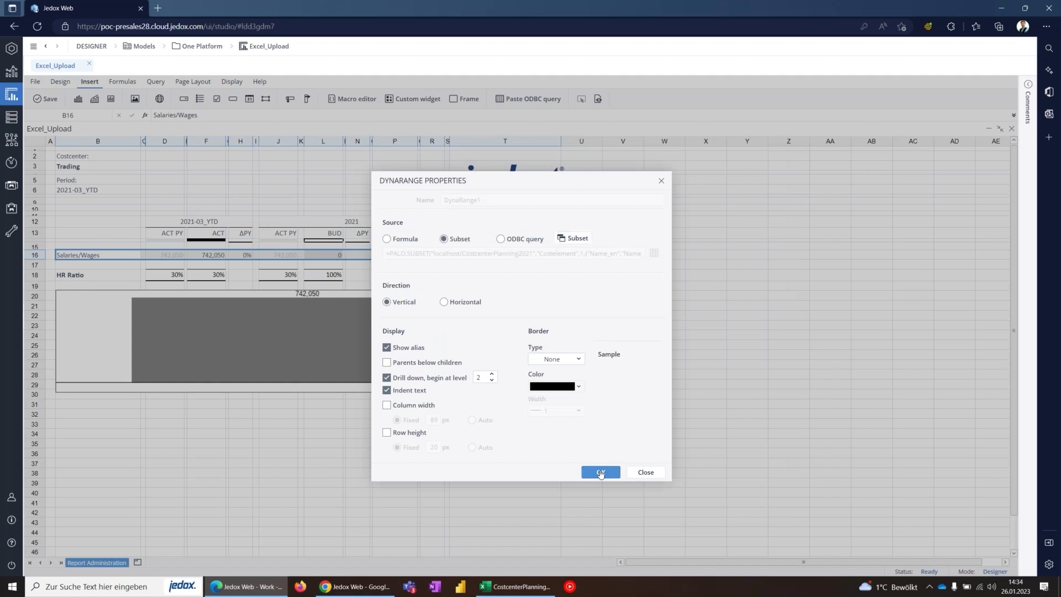
pyautogui.click(600, 472)
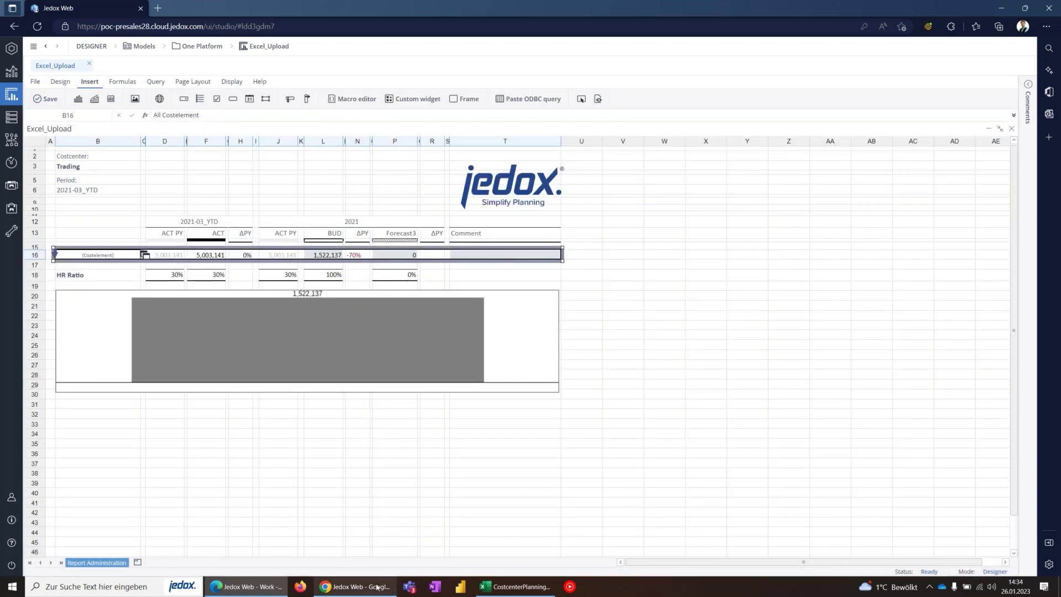
# Open Excel_Upload in Reports view and expand Personnel Total and Personnel other into their accounts.
pyautogui.click(12, 76)
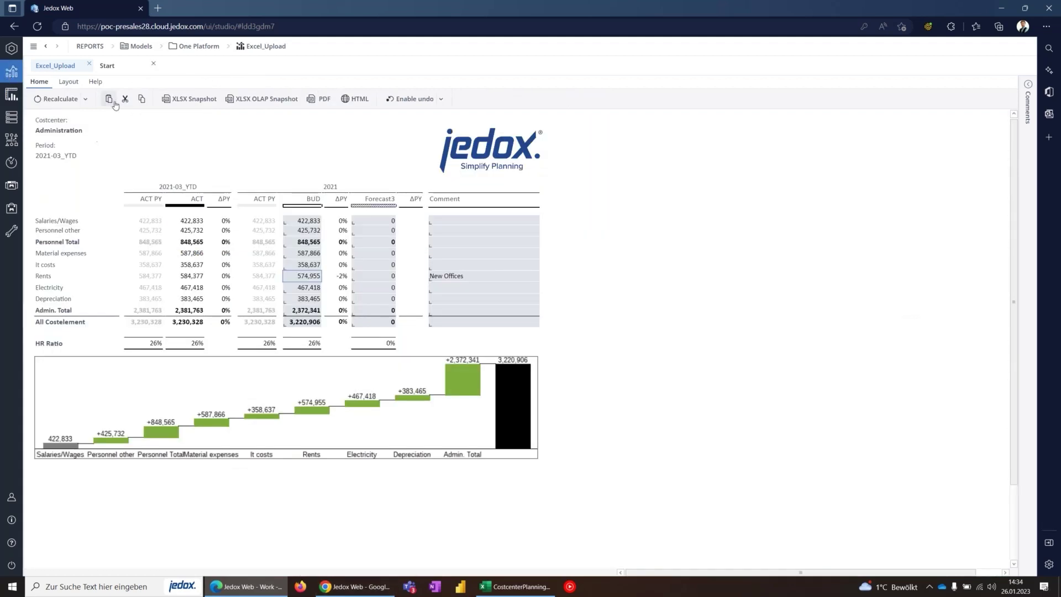
pyautogui.click(152, 64)
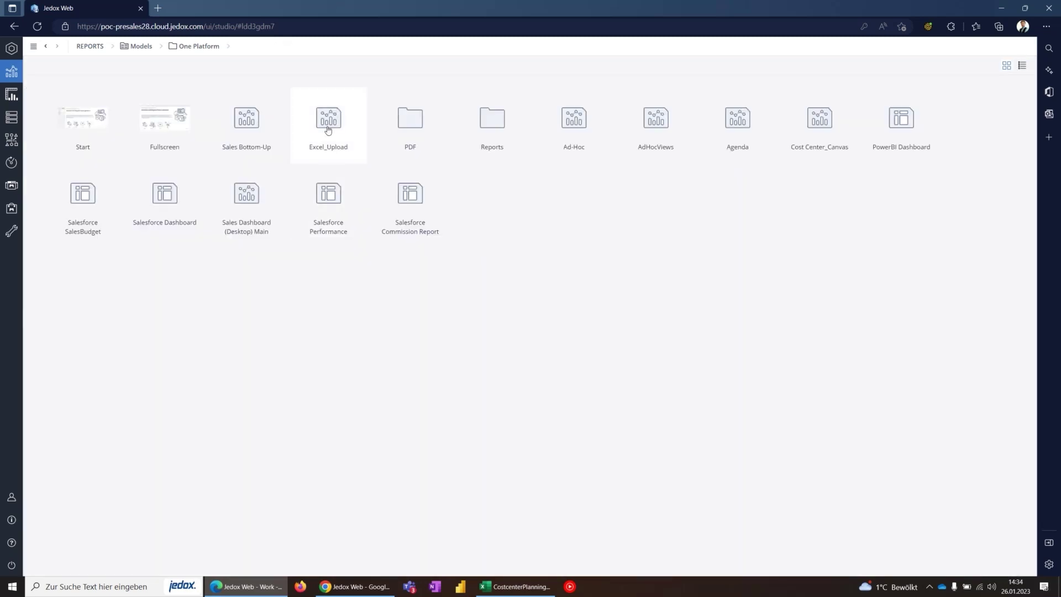
pyautogui.click(327, 132)
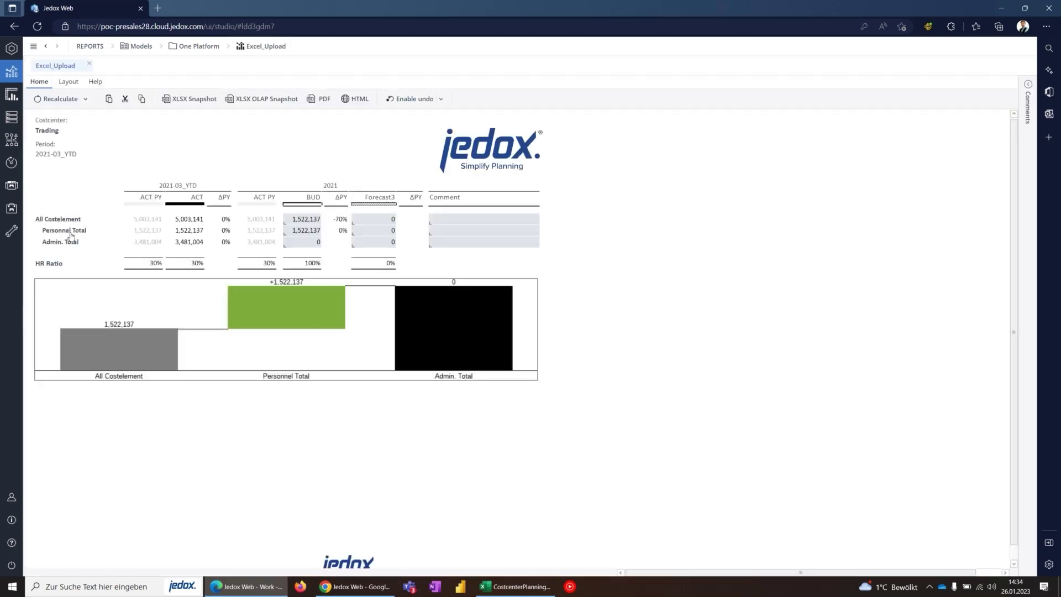
pyautogui.doubleClick(71, 234)
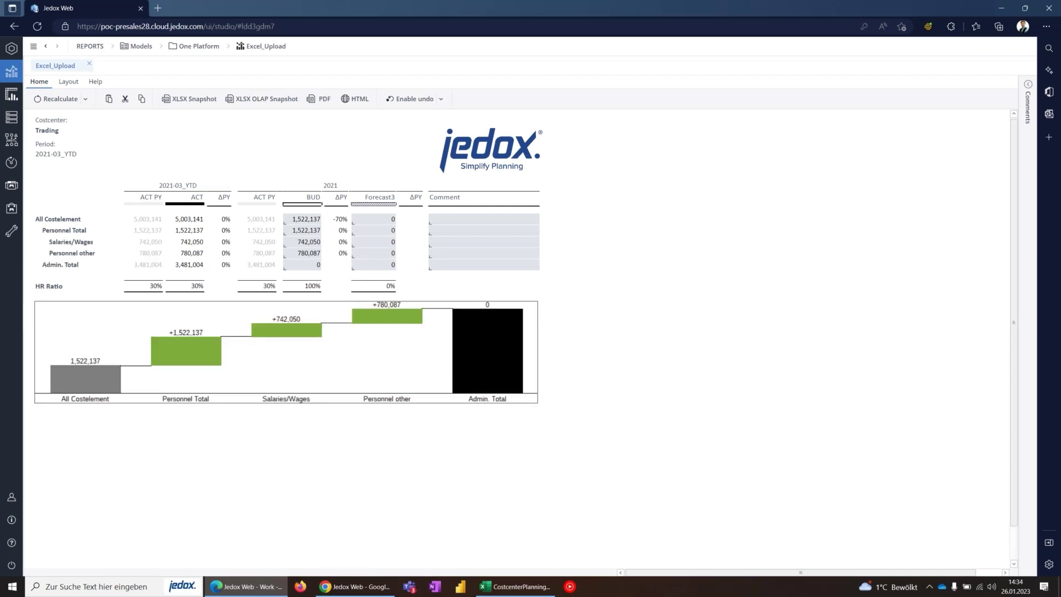
pyautogui.doubleClick(71, 266)
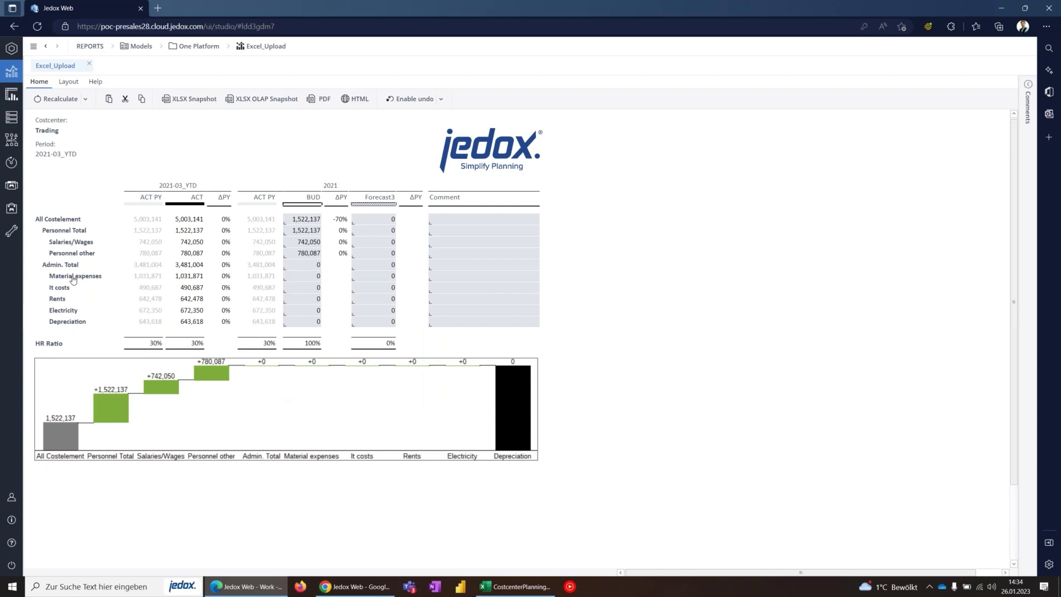
pyautogui.doubleClick(62, 267)
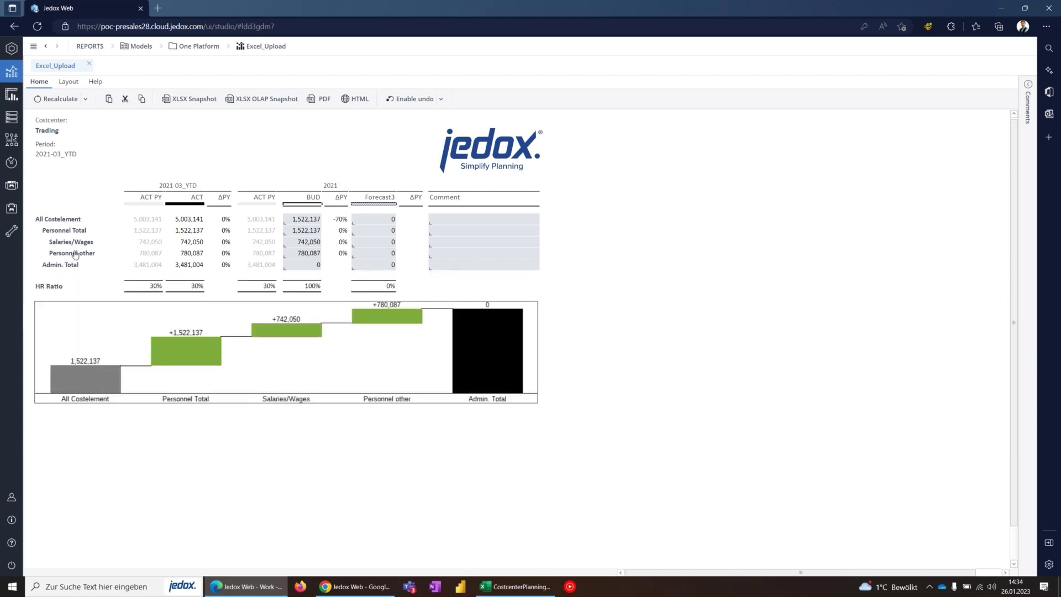
pyautogui.doubleClick(75, 254)
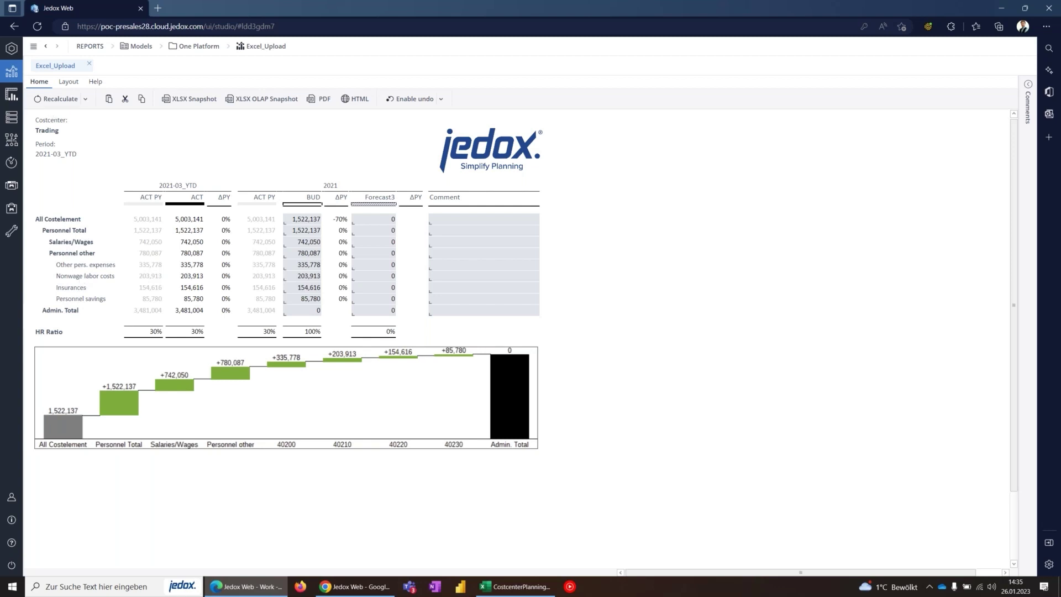
# In the Modeler, add element 40111 after 40110 under Salaries/Wages in the Costelement dimension.
pyautogui.click(11, 118)
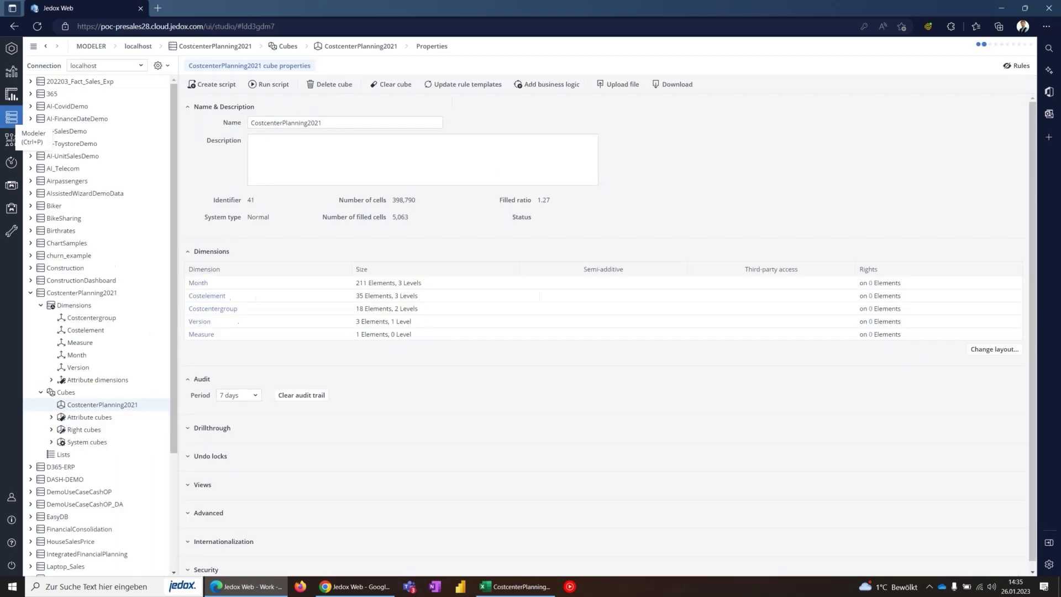
pyautogui.click(86, 330)
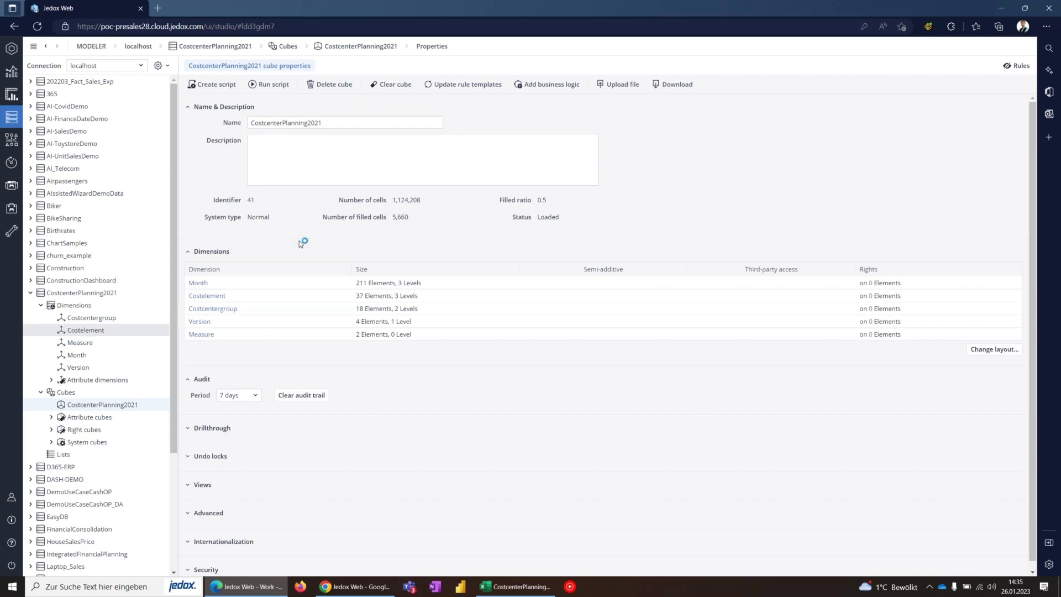
pyautogui.click(204, 115)
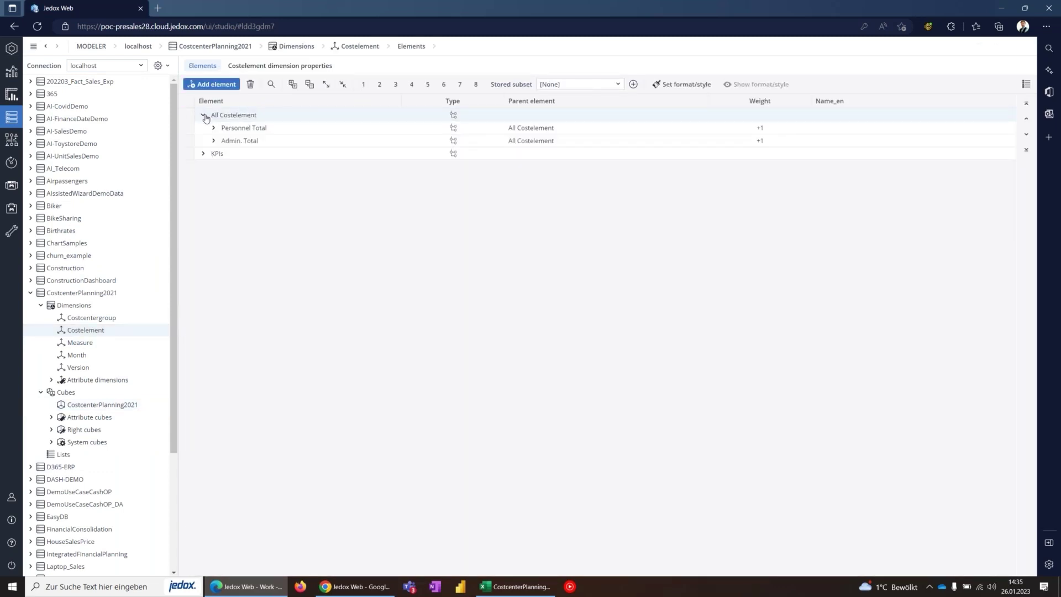
pyautogui.click(213, 127)
pyautogui.click(224, 142)
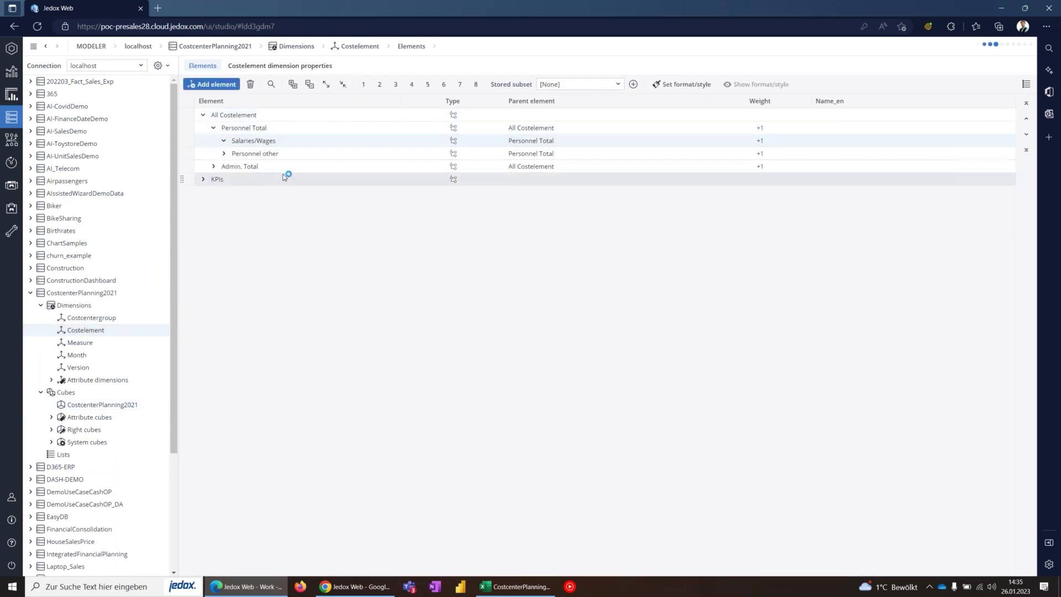
pyautogui.click(288, 167)
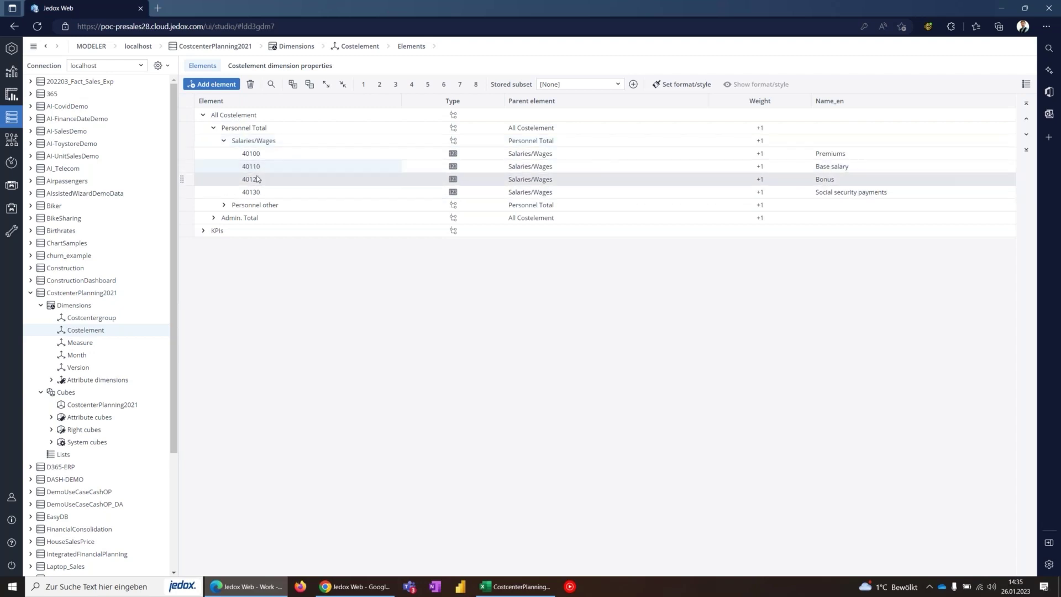
pyautogui.click(217, 84)
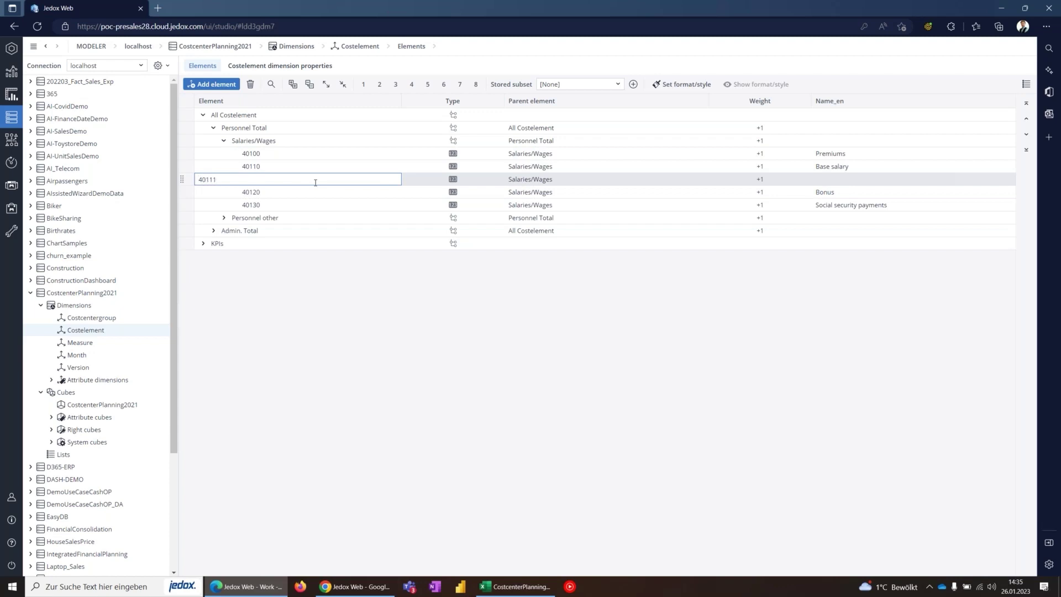
pyautogui.press('Return')
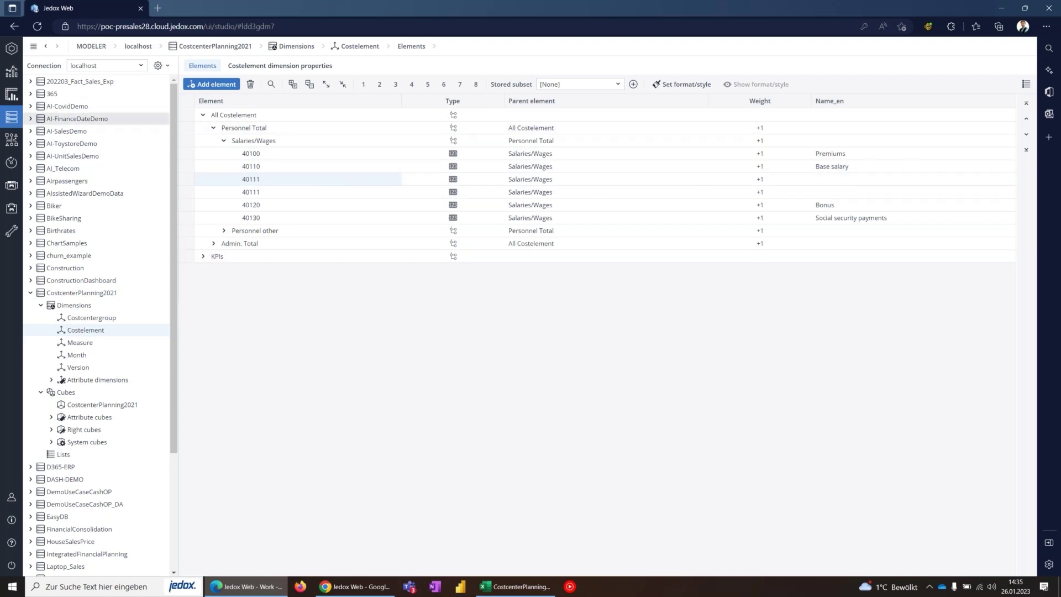
pyautogui.click(361, 587)
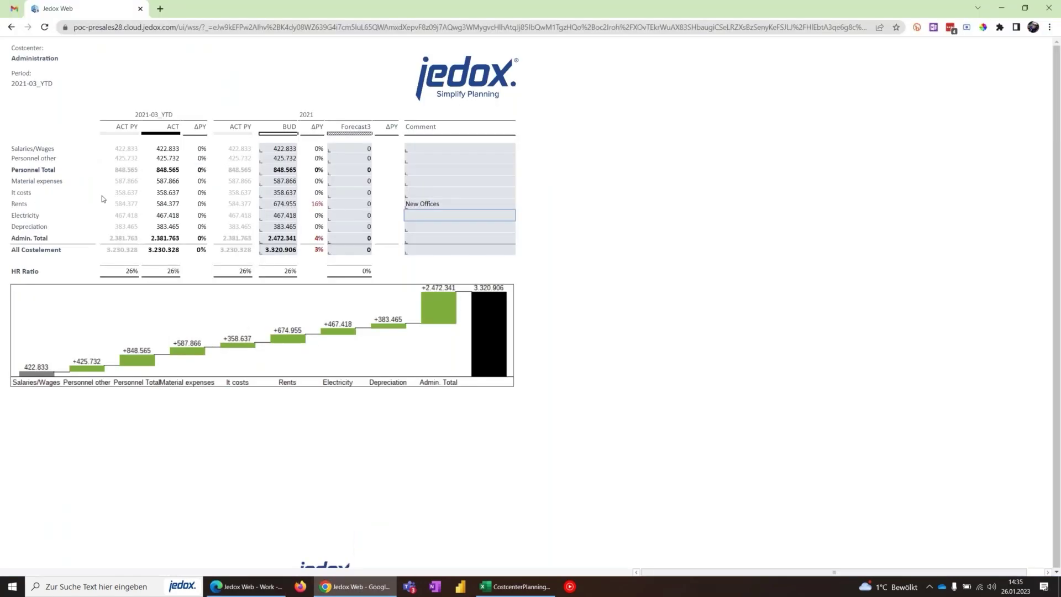
# Reopen the report from the e-mail link and expand Personnel Total and Salaries/Wages to show 40111.
pyautogui.click(140, 9)
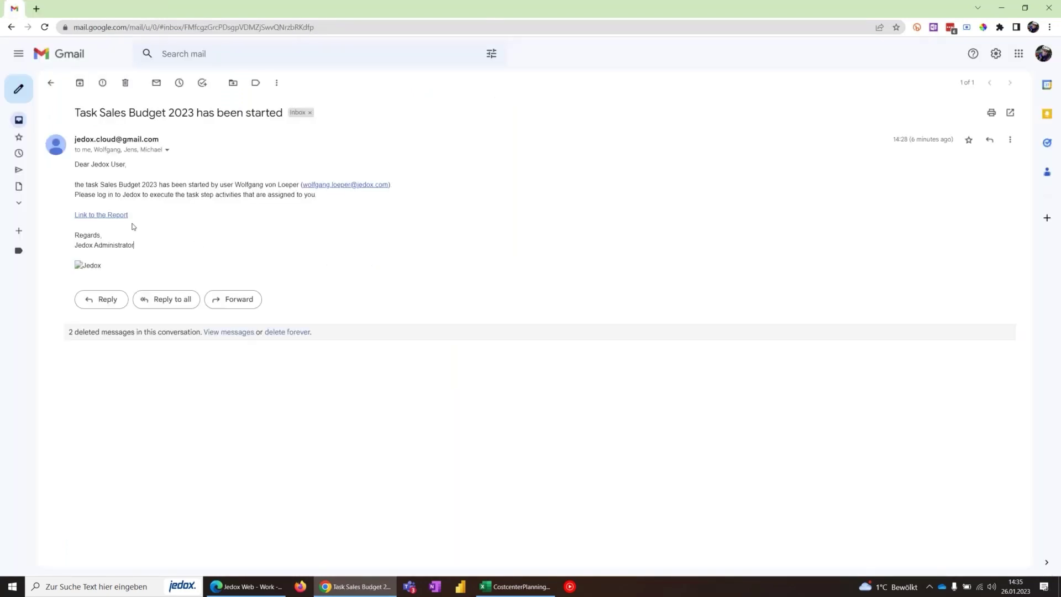
pyautogui.click(111, 217)
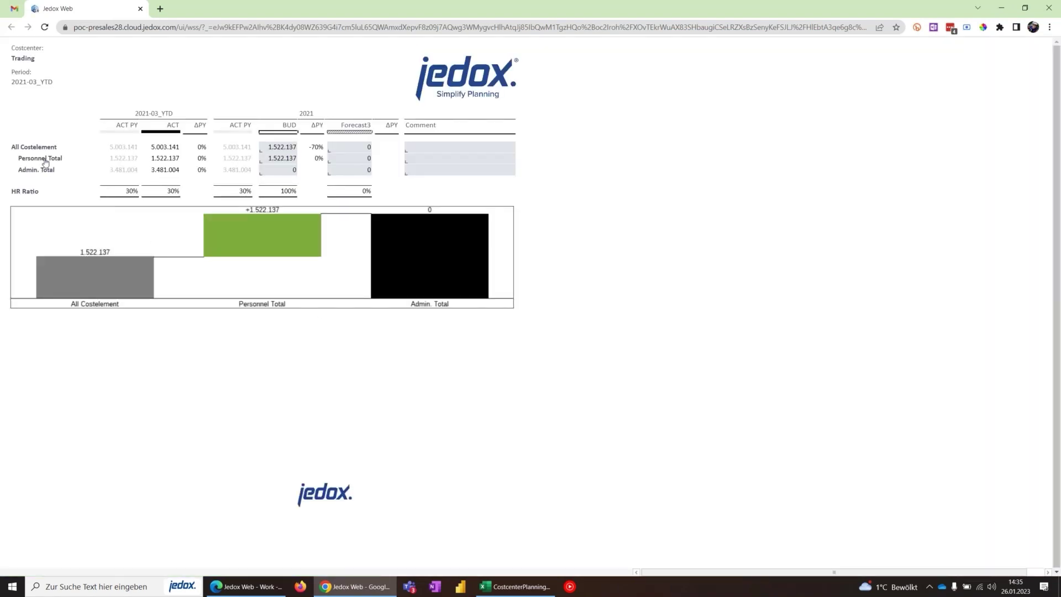
pyautogui.click(45, 160)
pyautogui.click(51, 171)
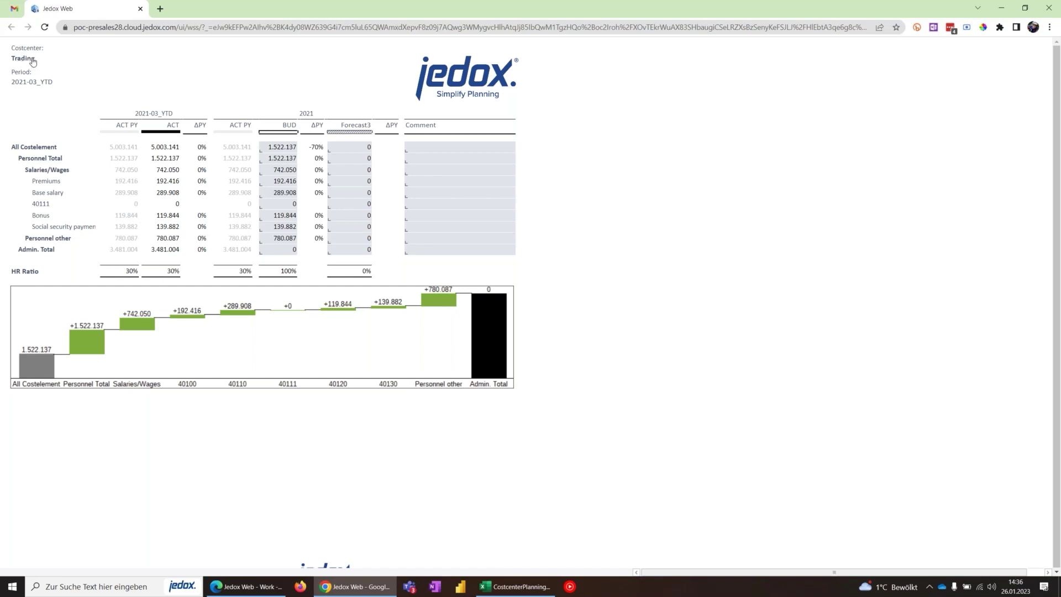
# Close Excel_Upload in the Designer, reload it in Reports, and expand Salaries/Wages to reveal 40111.
pyautogui.click(269, 591)
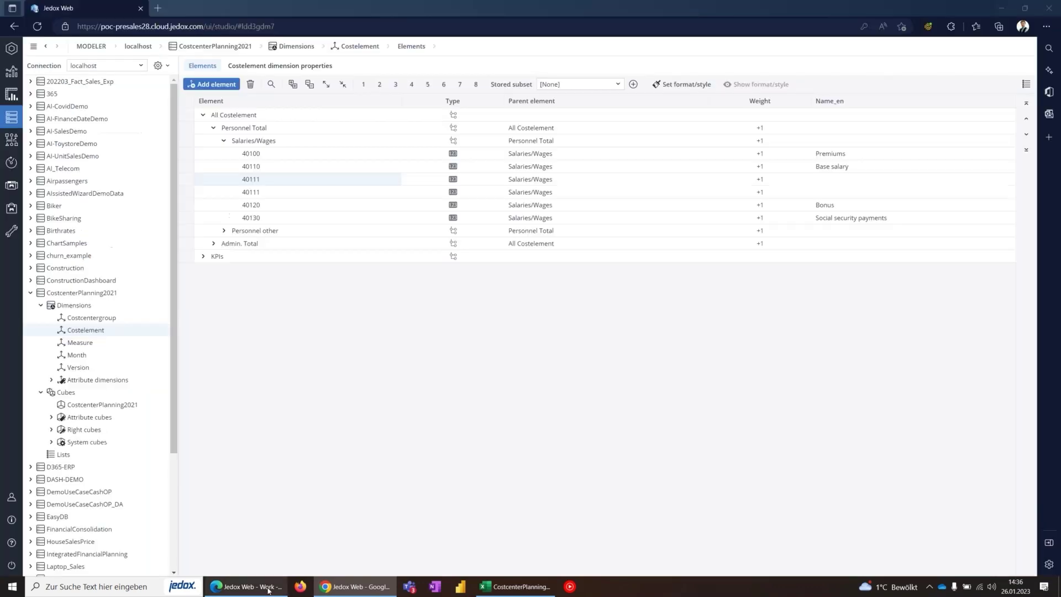
pyautogui.click(11, 95)
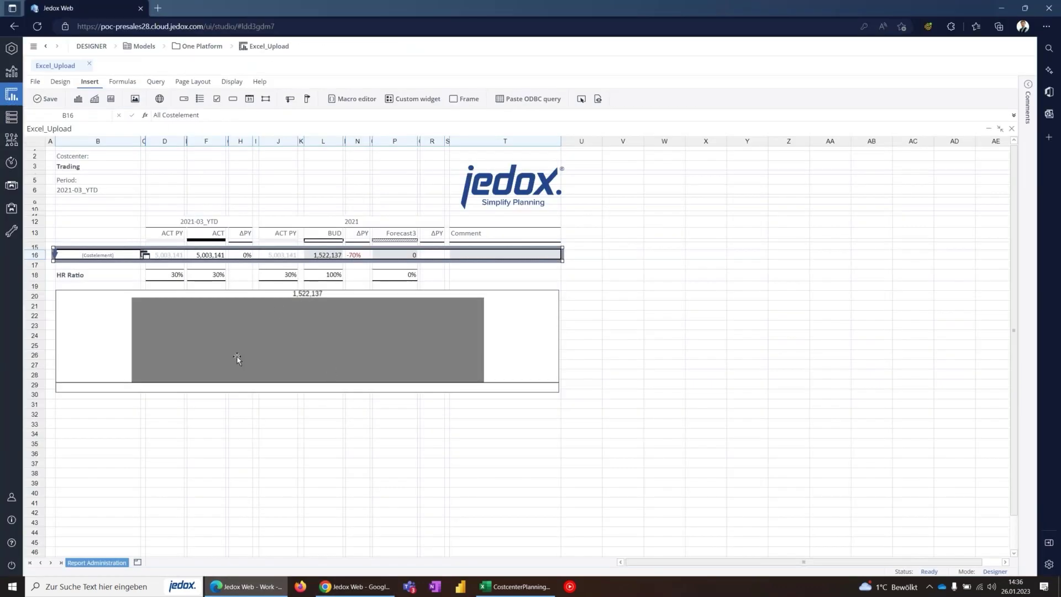
pyautogui.click(92, 66)
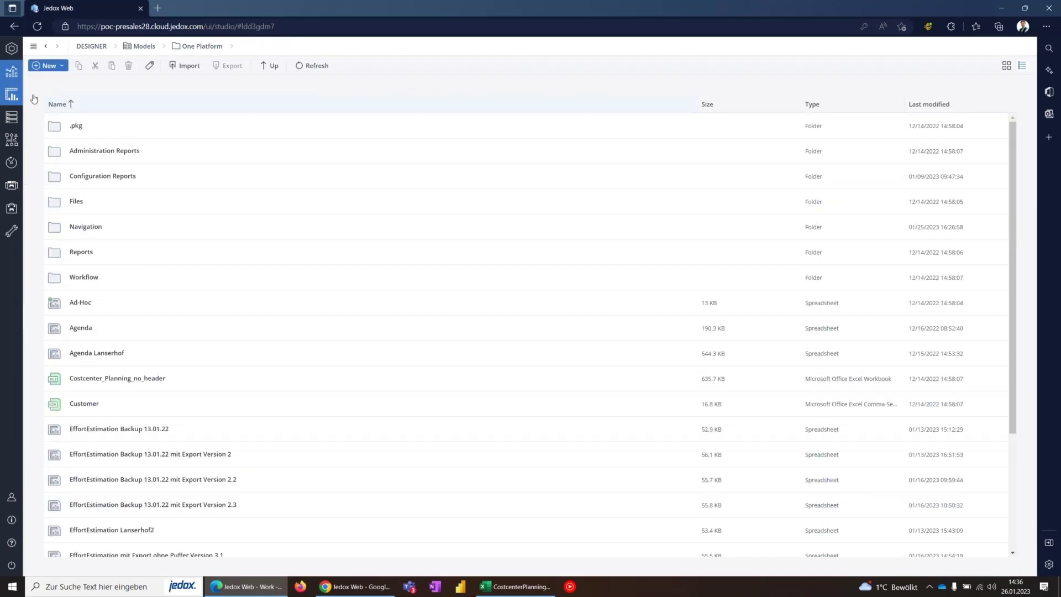
pyautogui.click(11, 71)
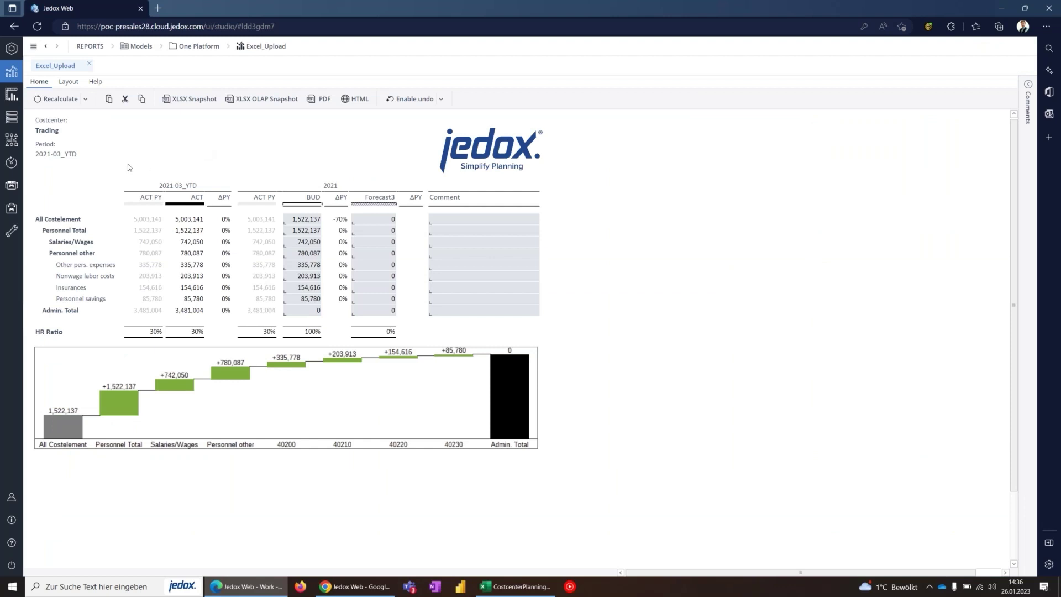
pyautogui.doubleClick(90, 255)
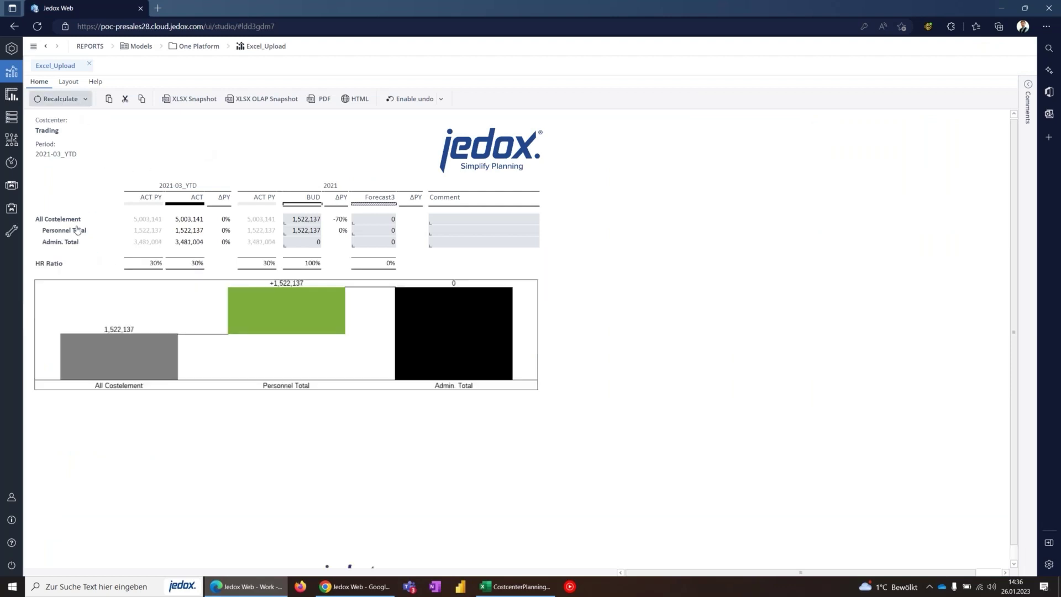
pyautogui.doubleClick(77, 229)
pyautogui.doubleClick(79, 243)
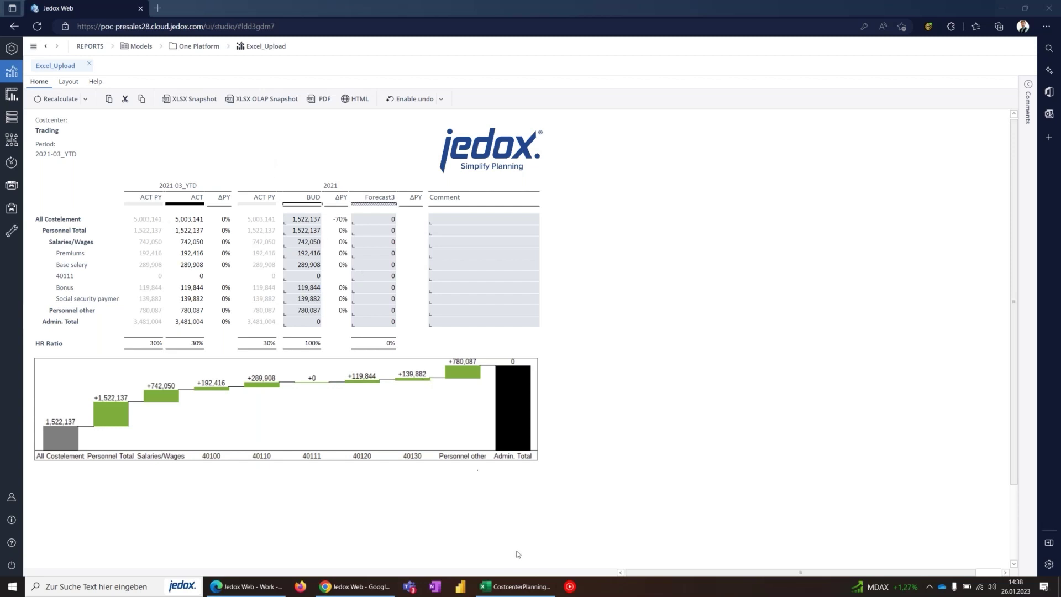
# Inspect the PALO.DATAC formula behind Rents ACT PY in D21 unchanged, then return to the Costelement elements.
pyautogui.click(523, 593)
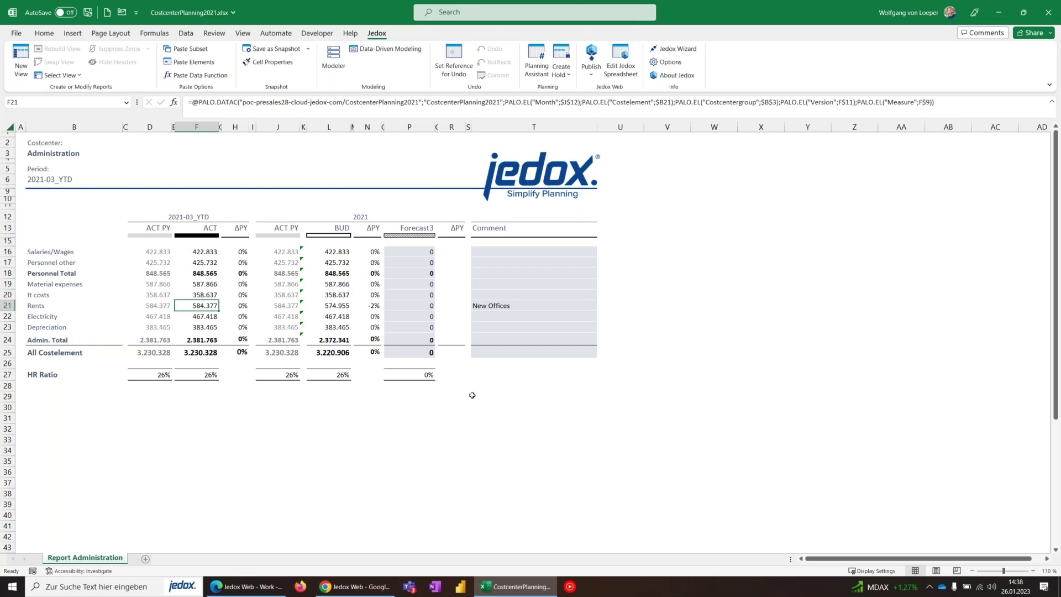
pyautogui.moveTo(164, 252); pyautogui.dragTo(162, 332)
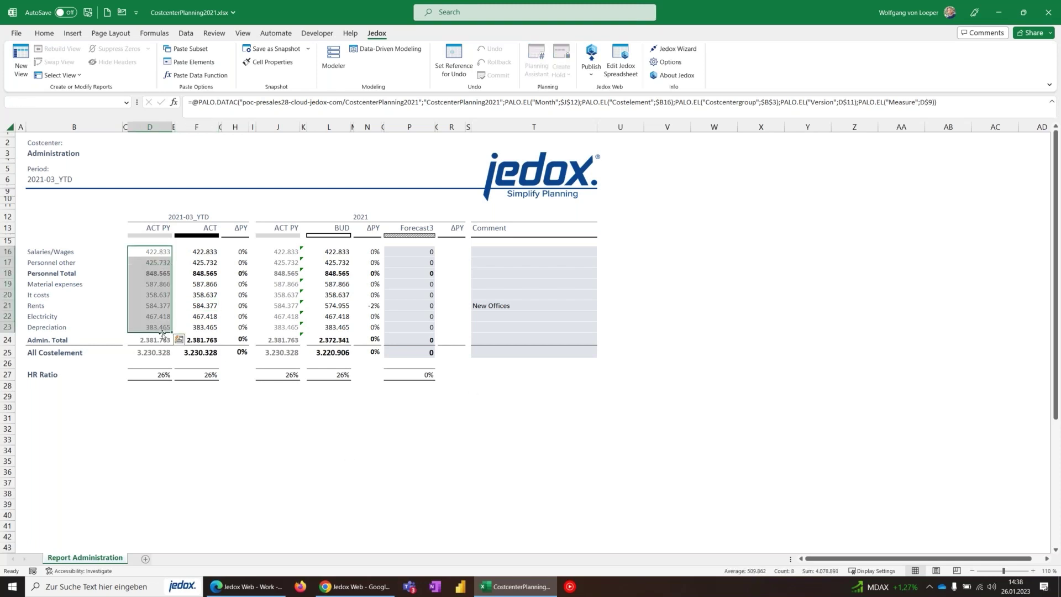
pyautogui.click(152, 302)
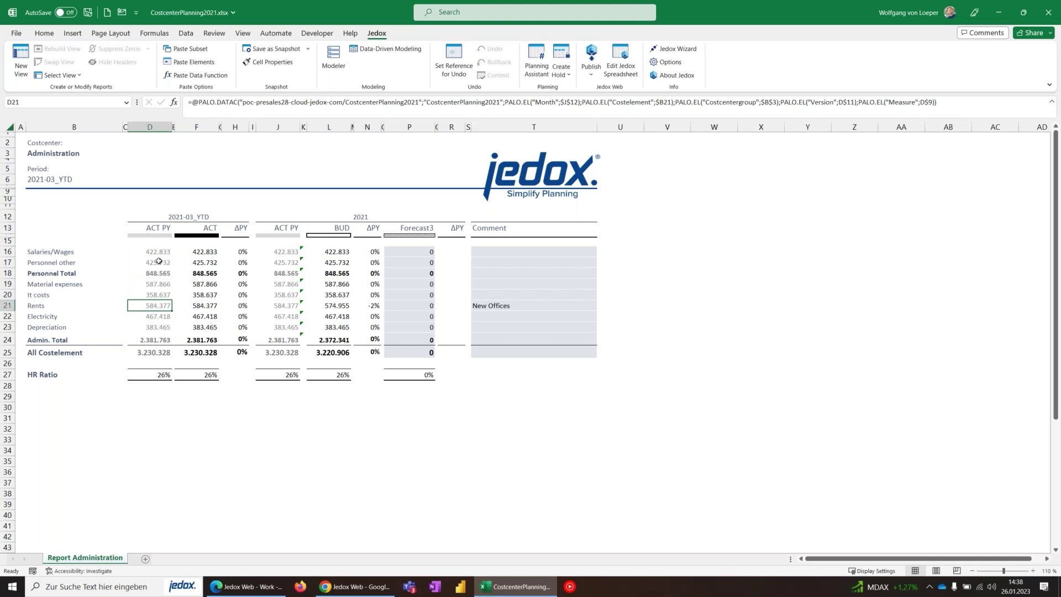
pyautogui.doubleClick(208, 101)
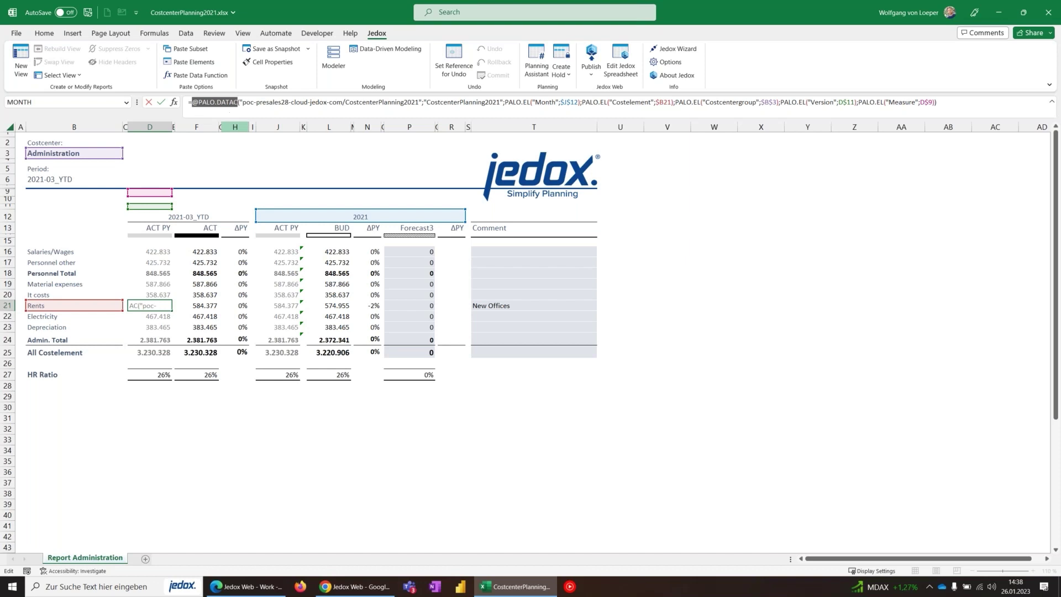
pyautogui.press('Escape')
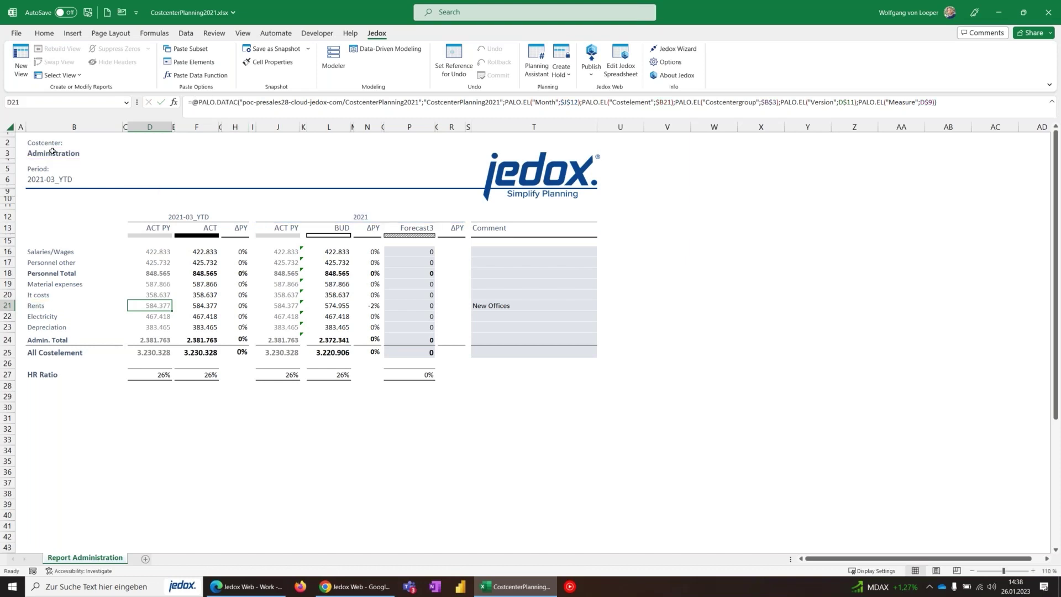
pyautogui.click(250, 586)
pyautogui.click(11, 117)
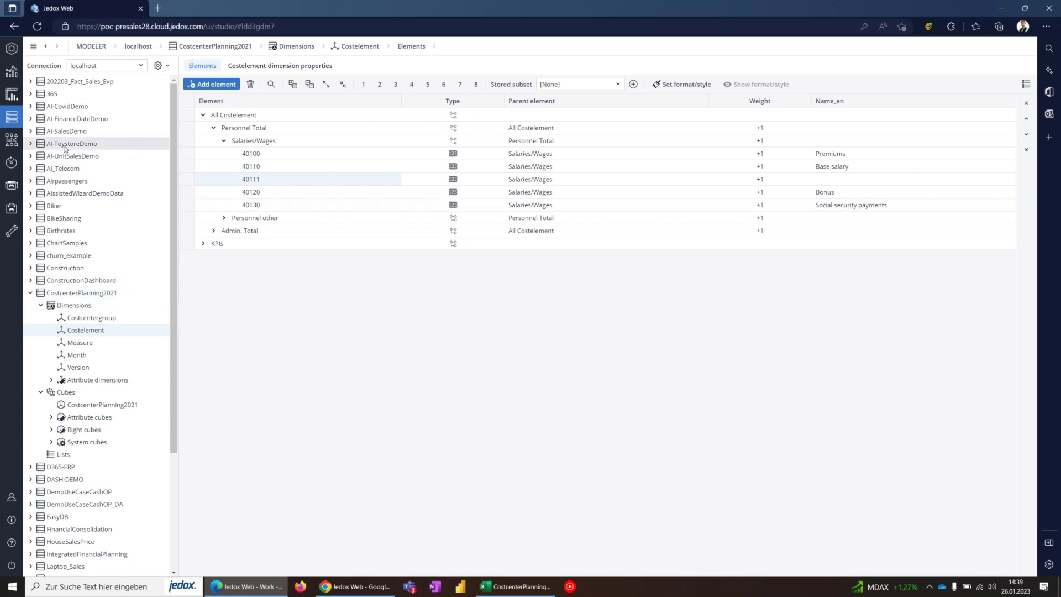
# In the Integrator, expand CostcenterPlanning2021's Standard jobs and open the default job and Connections.
pyautogui.click(8, 141)
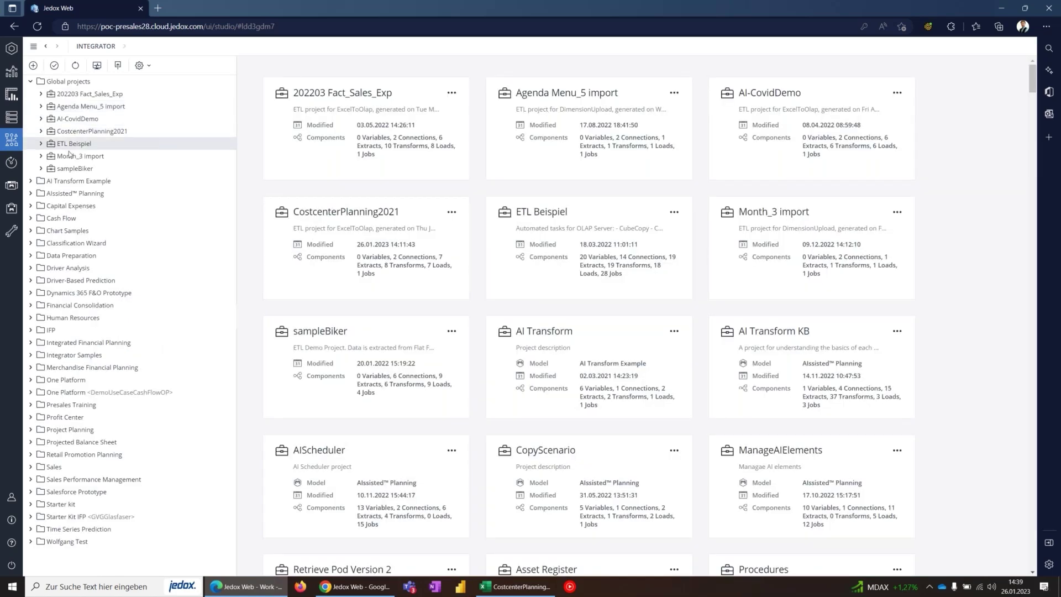
pyautogui.click(41, 131)
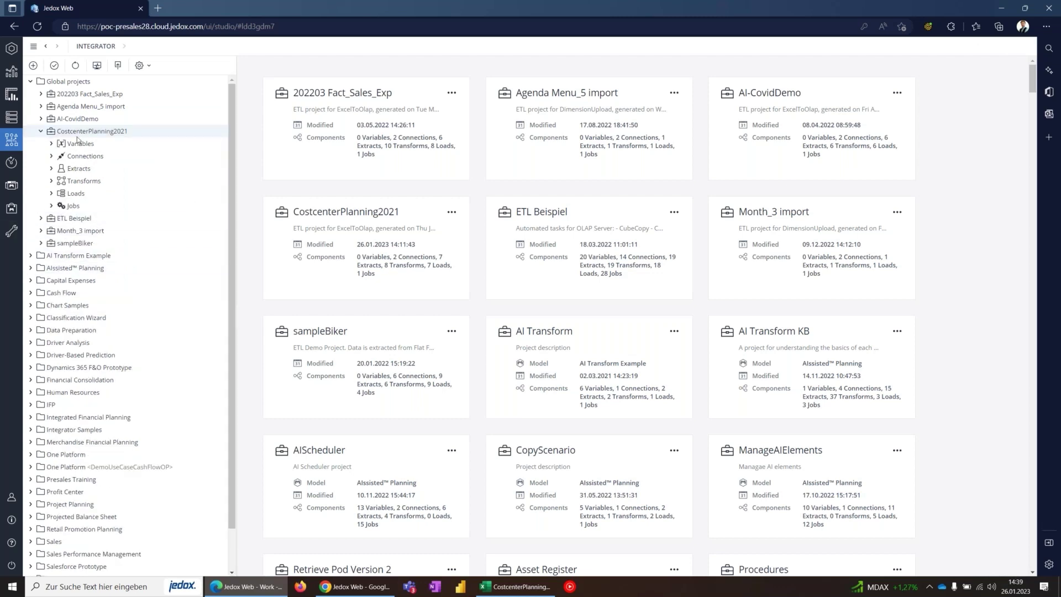
pyautogui.click(52, 206)
pyautogui.click(61, 218)
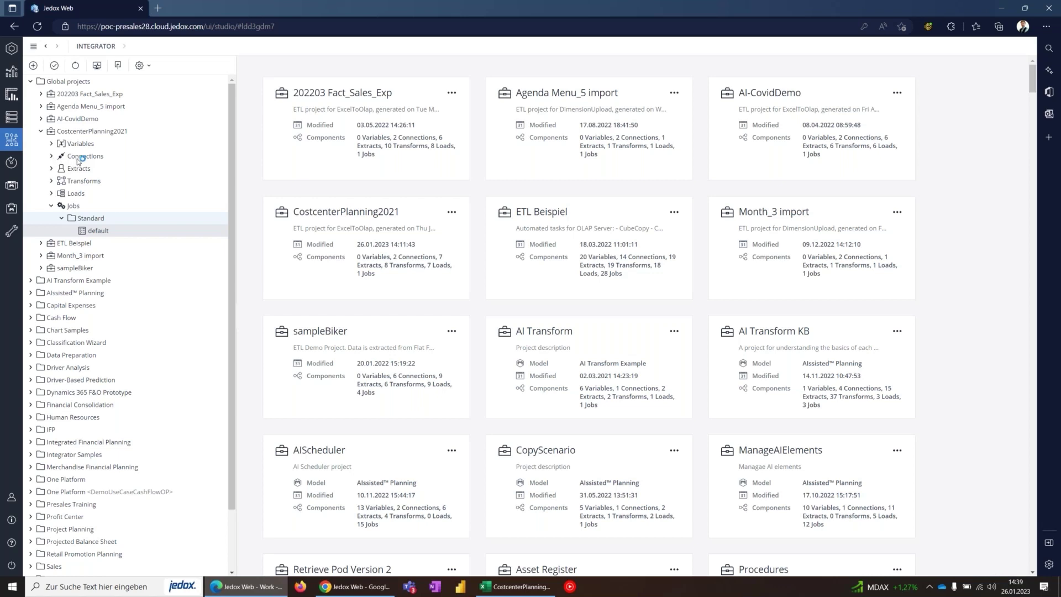
pyautogui.click(78, 158)
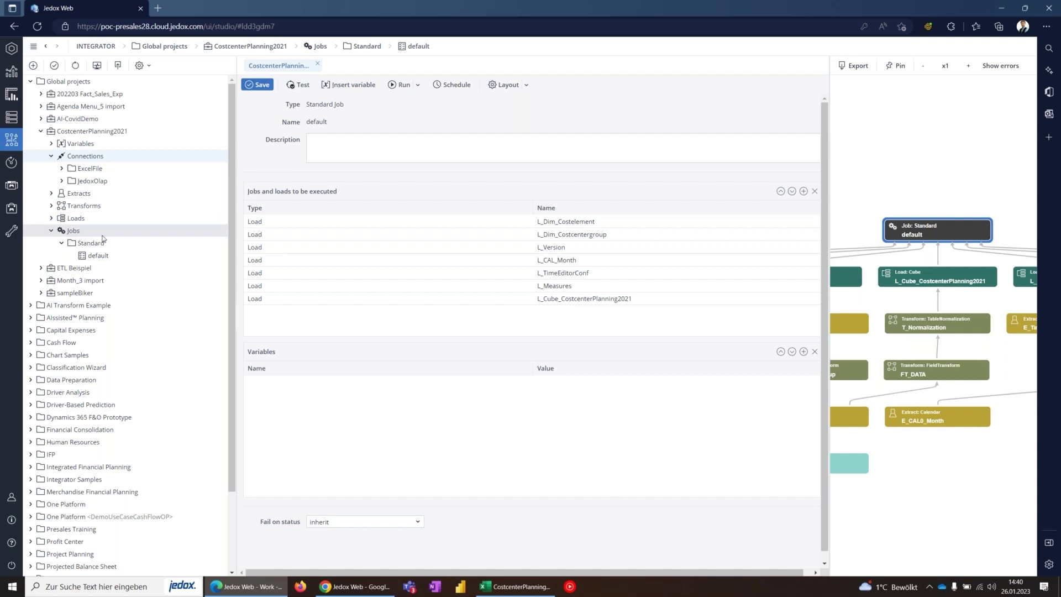
# Widen and pan the Standard job's flow graph to show the Excel connection through the cube loads.
pyautogui.moveTo(600, 197); pyautogui.dragTo(542, 213)
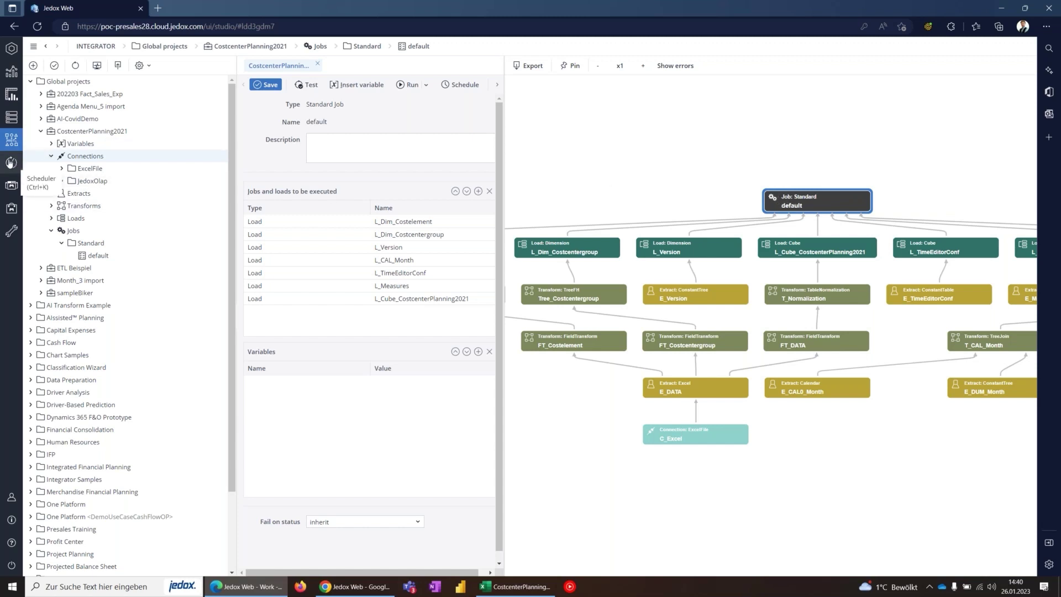
pyautogui.moveTo(674, 169); pyautogui.dragTo(653, 161)
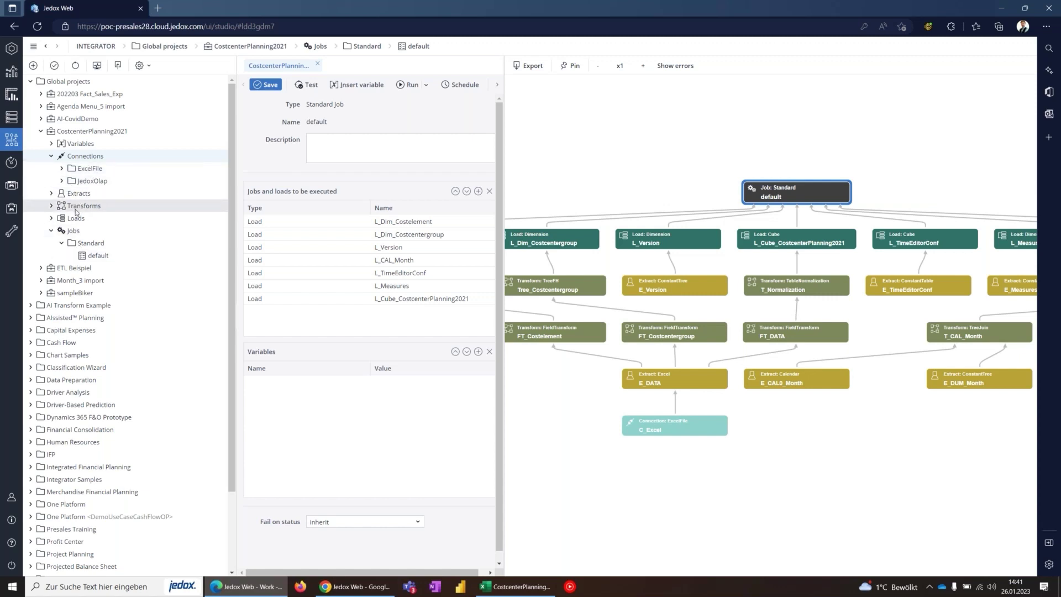
pyautogui.rightClick(81, 157)
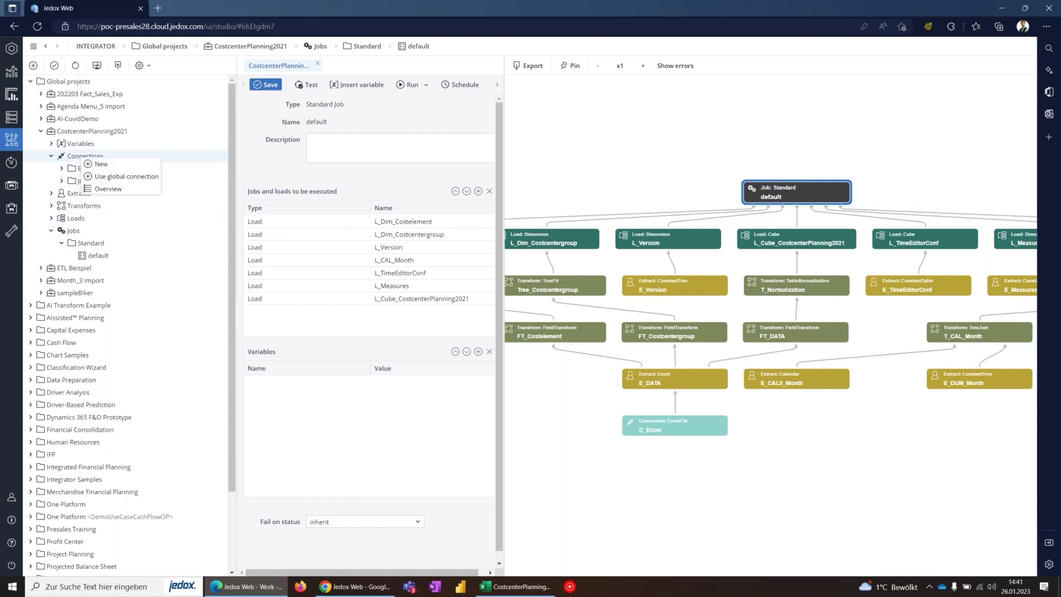
pyautogui.click(188, 229)
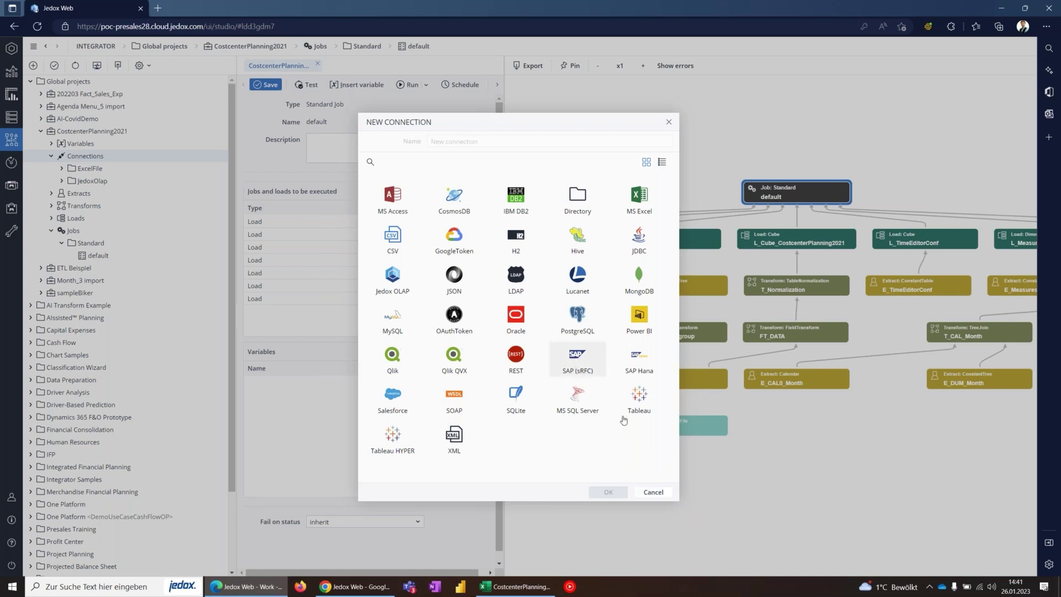
pyautogui.click(653, 493)
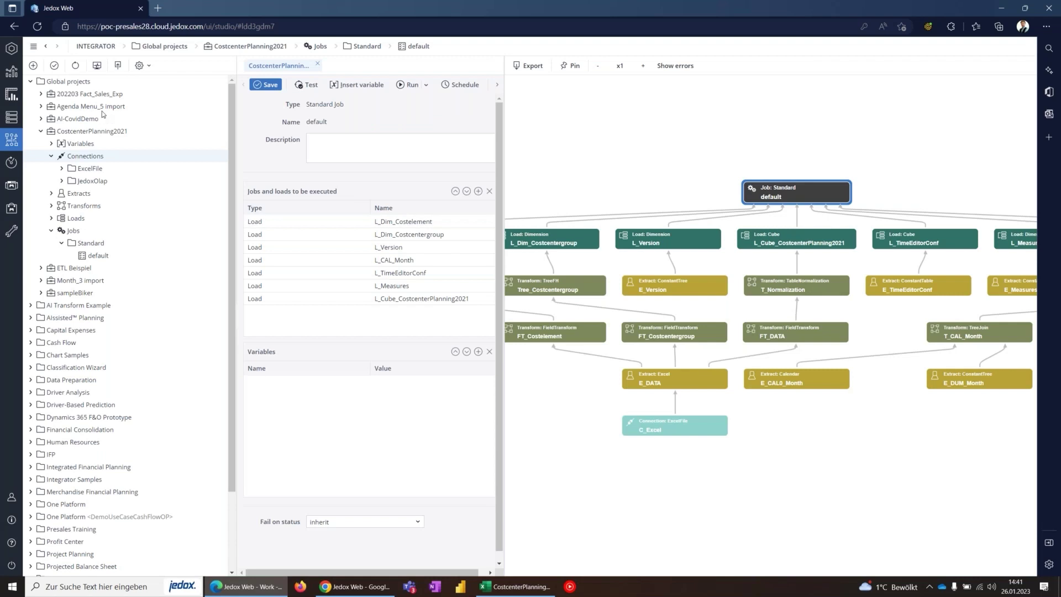
# From the Homepage, open Dynamics F&O Configuration and test the OData connection successfully.
pyautogui.click(11, 52)
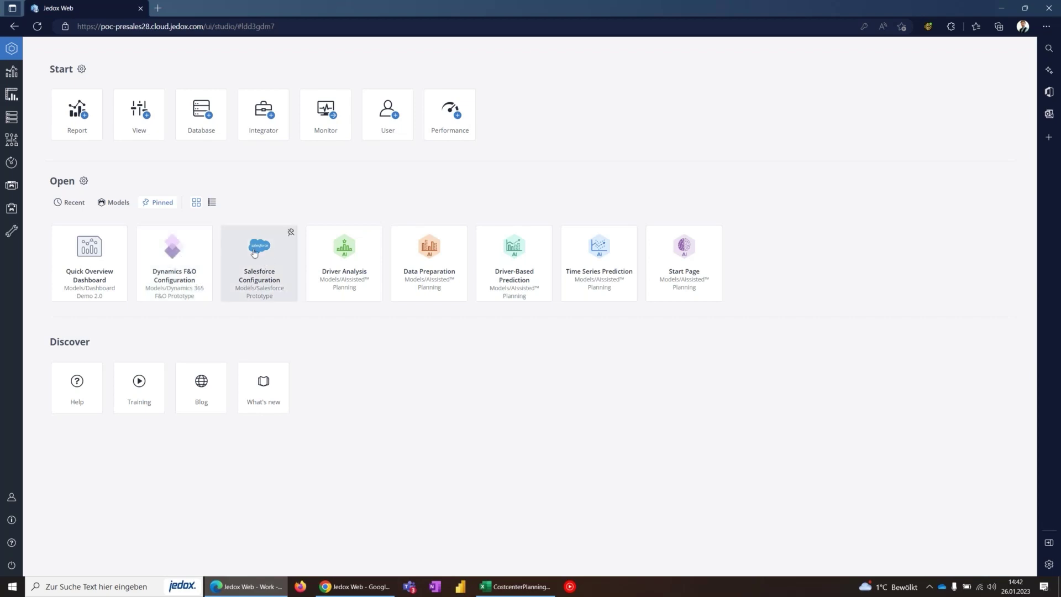
pyautogui.click(172, 253)
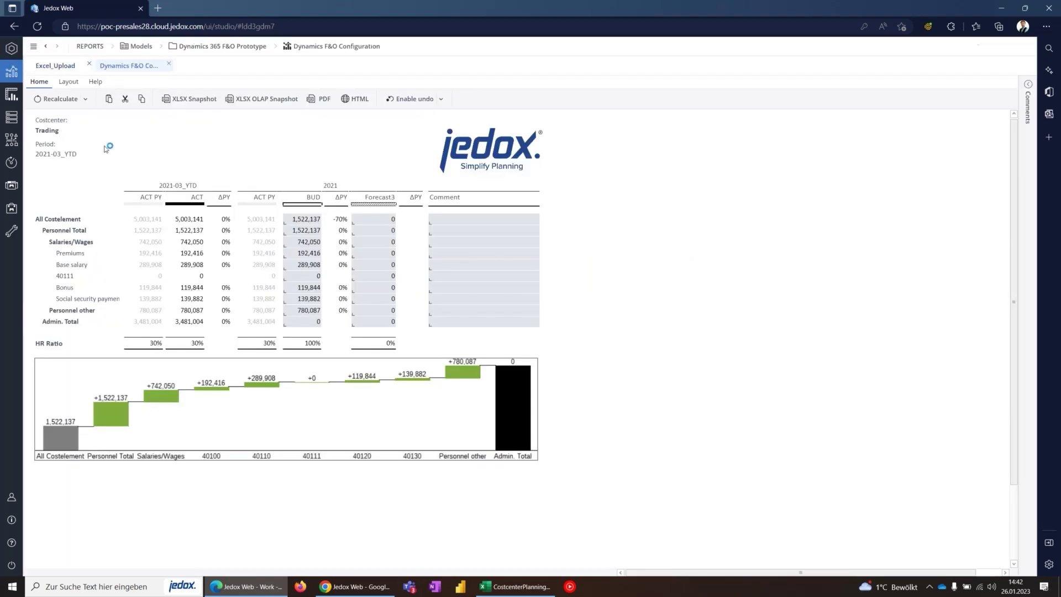
pyautogui.click(61, 263)
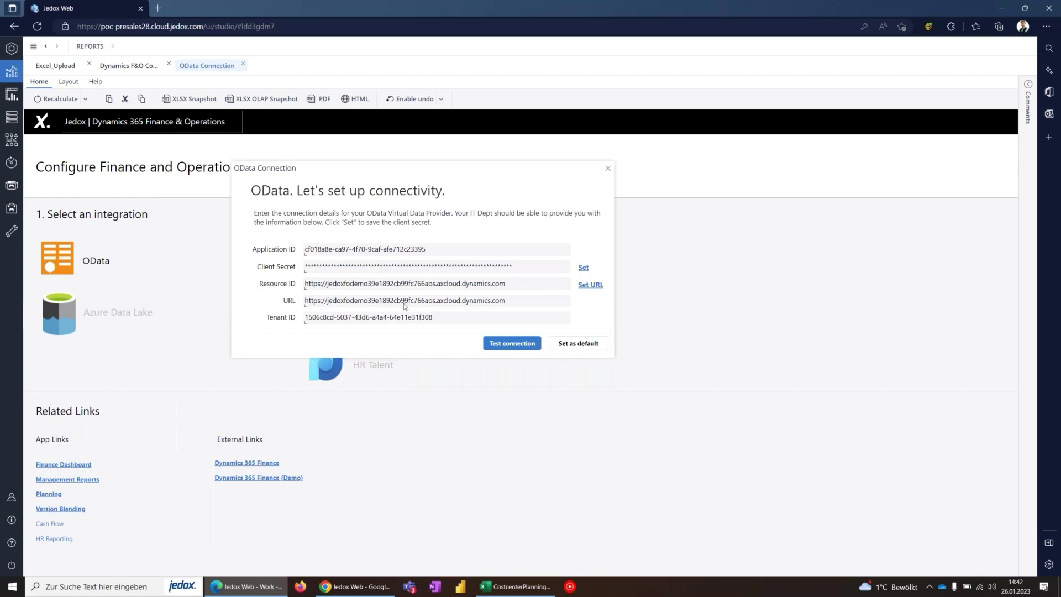
pyautogui.click(505, 350)
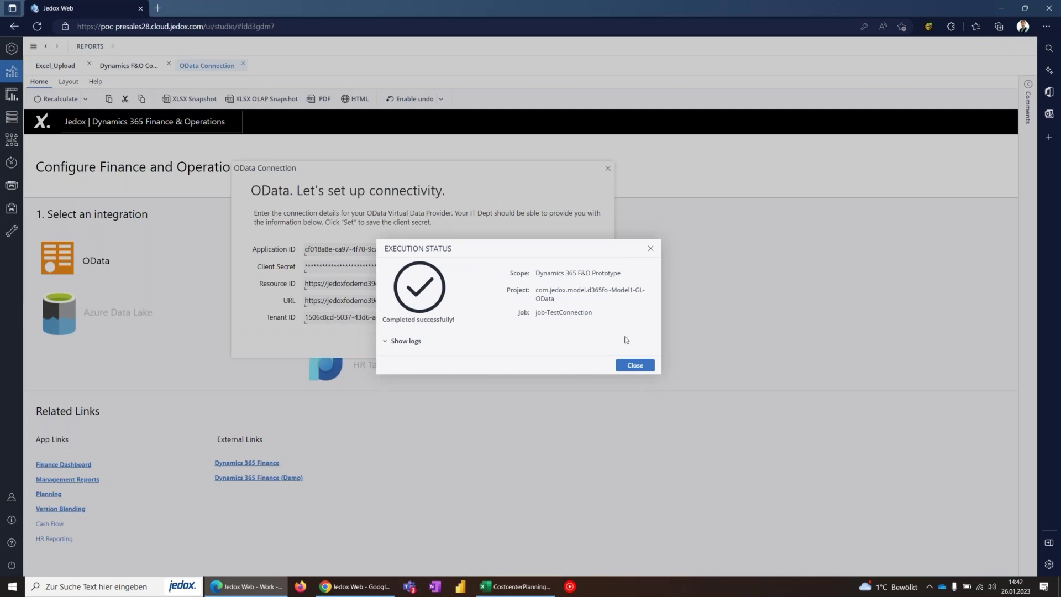
pyautogui.click(636, 367)
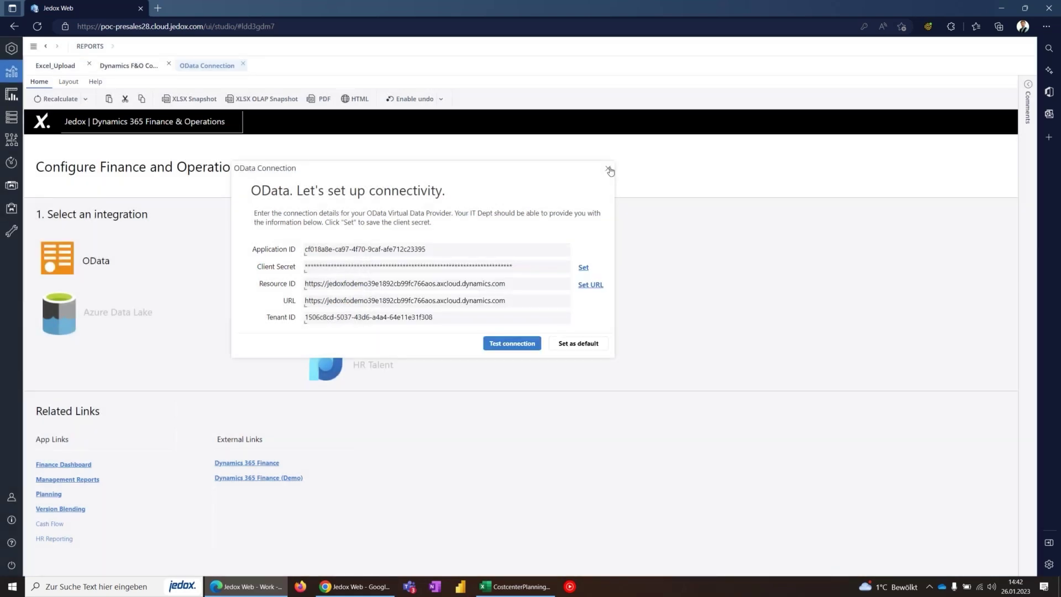
pyautogui.click(608, 168)
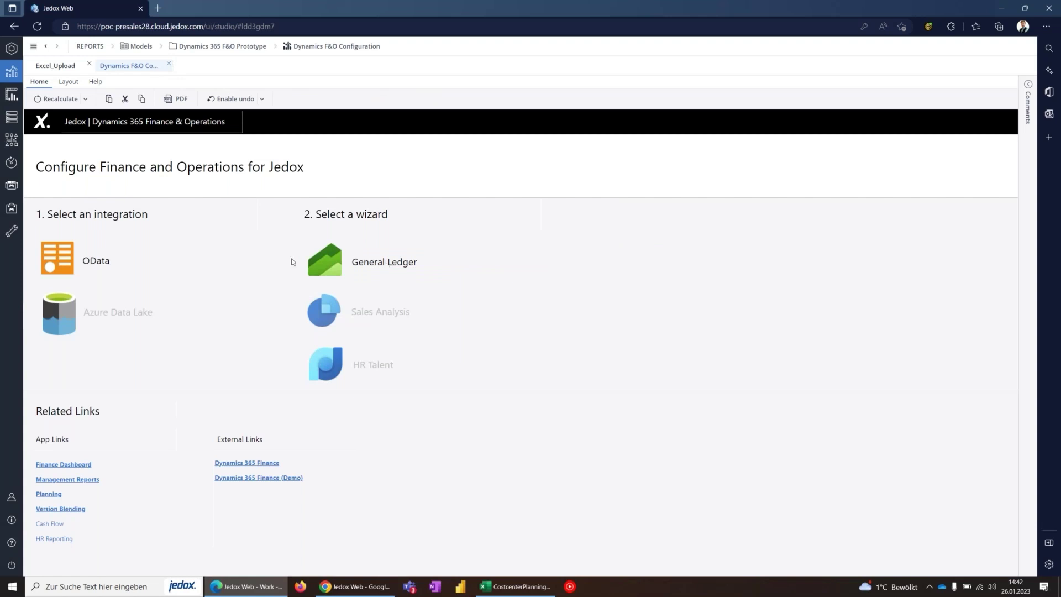
pyautogui.click(332, 264)
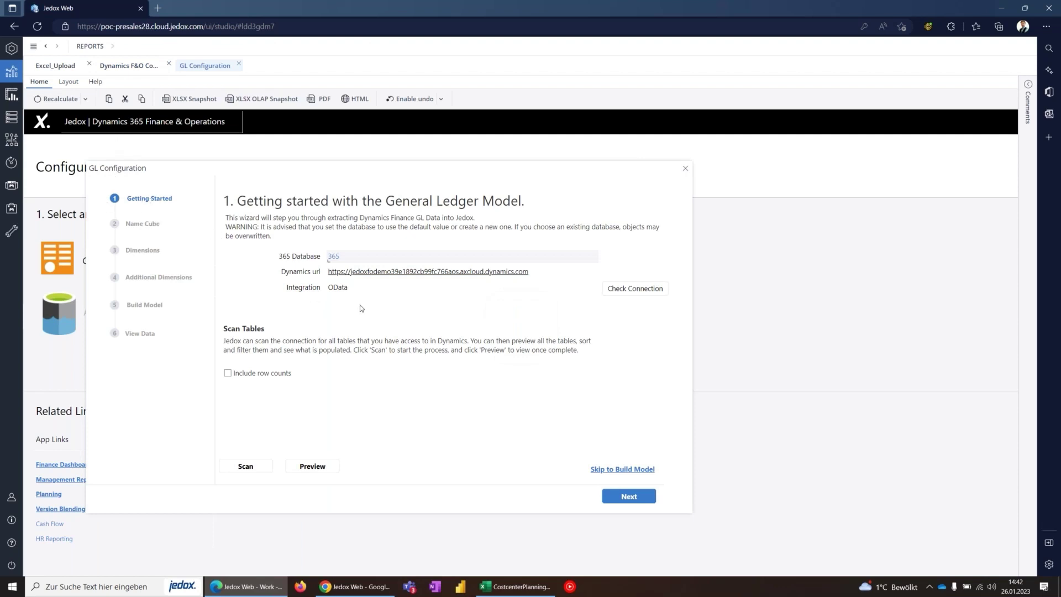
pyautogui.click(139, 226)
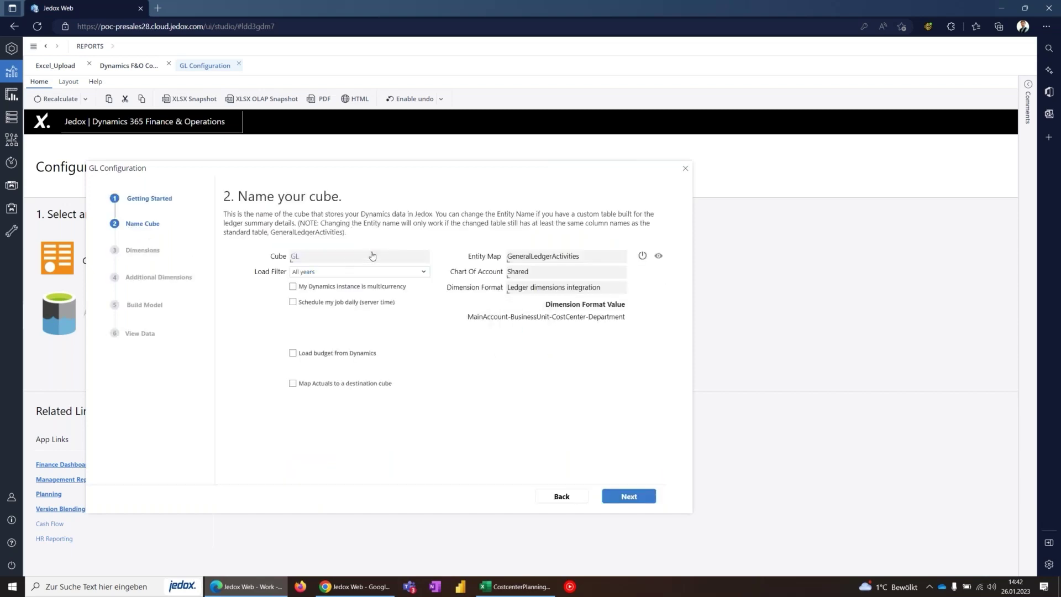
pyautogui.click(144, 252)
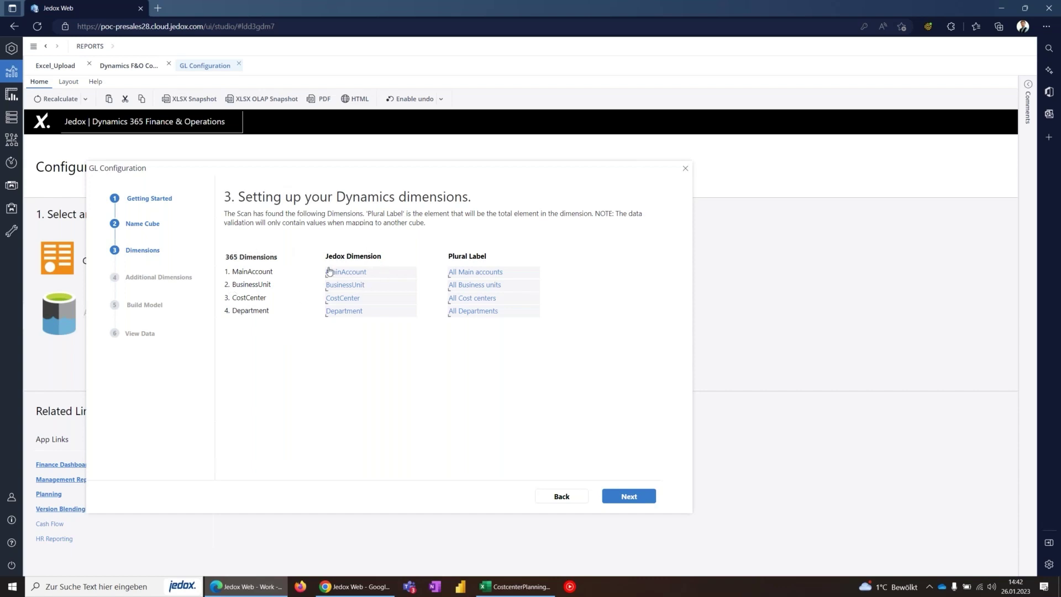
pyautogui.click(140, 279)
pyautogui.click(145, 305)
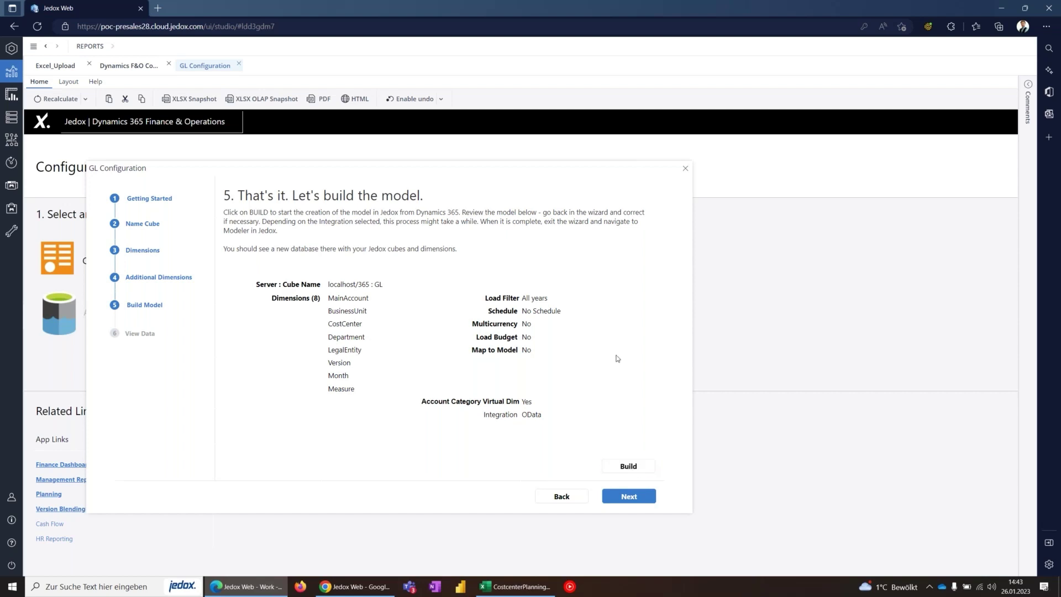
pyautogui.click(685, 172)
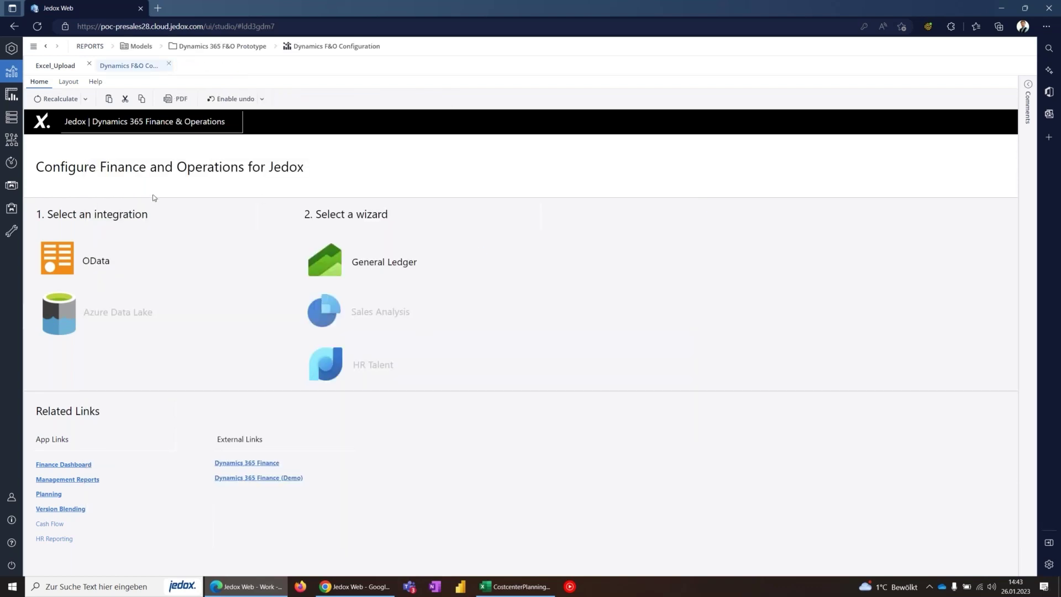
# Start a new connection in Integrator, then present the 'Thank You!' slide full-screen in PowerPoint.
pyautogui.click(11, 146)
pyautogui.rightClick(96, 159)
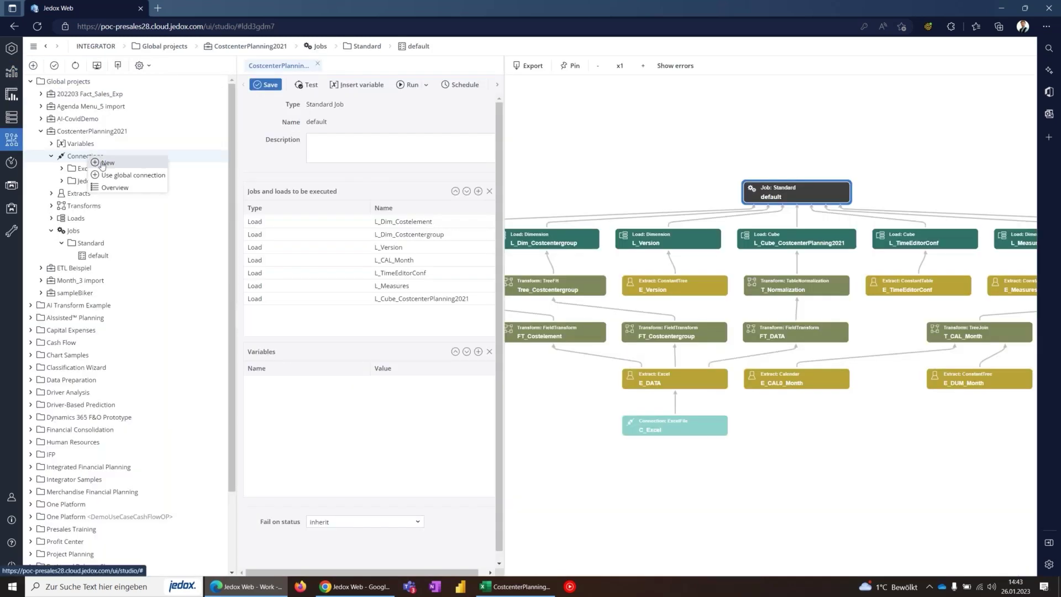
pyautogui.click(105, 167)
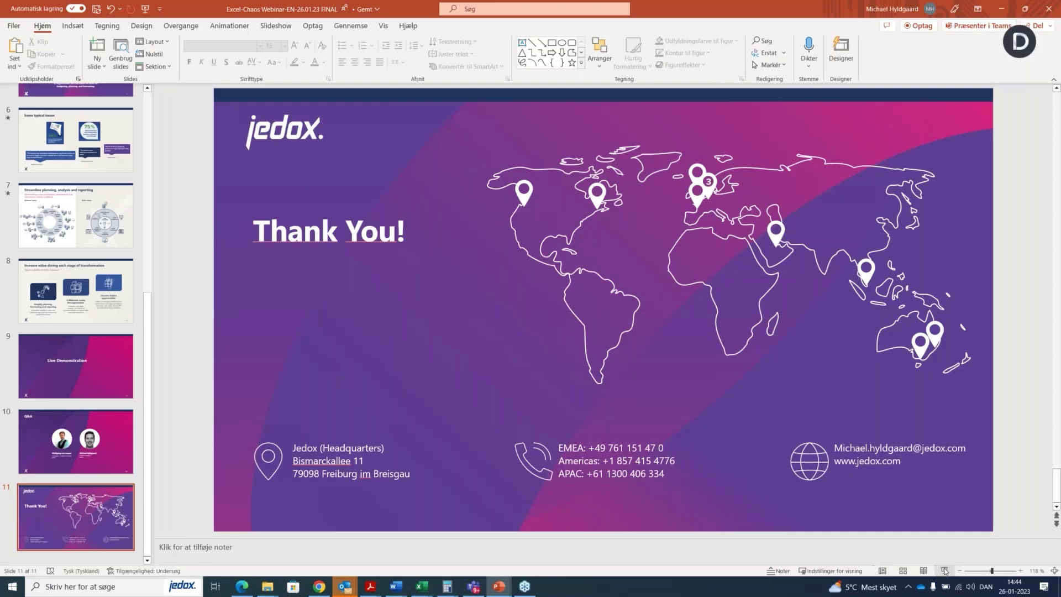
pyautogui.hotkey('shift', 'F5')
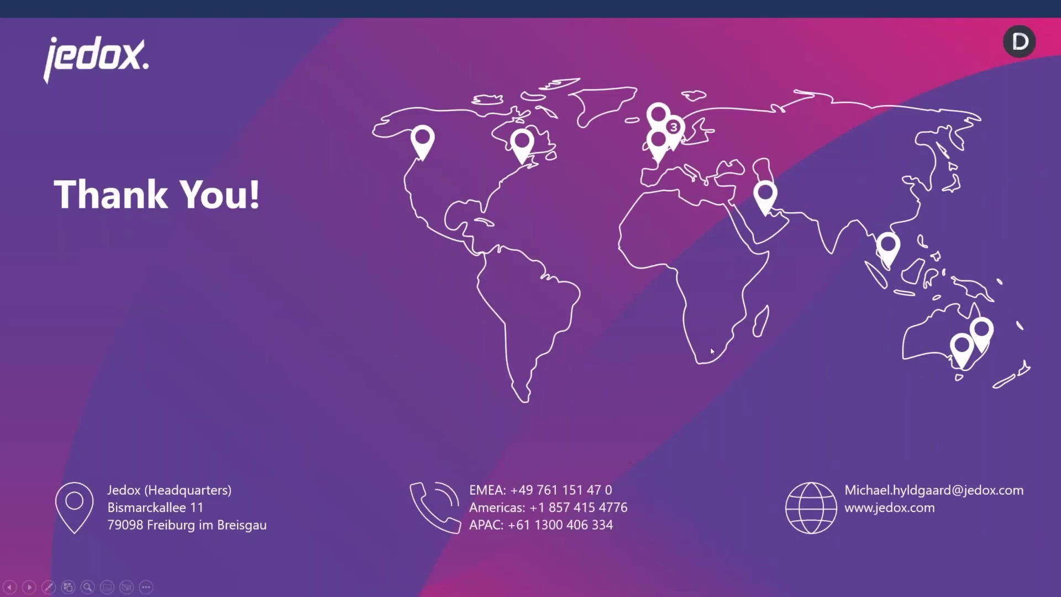